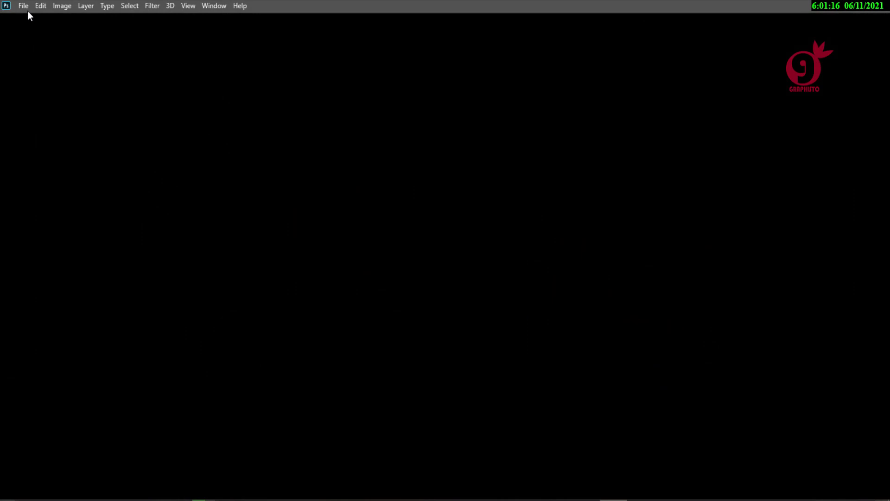
Create a new International Paper A3 document at 300 ppi in CMYK Color
{"action": "left_click", "coordinate": [24, 7]}
{"action": "left_click", "coordinate": [29, 19]}
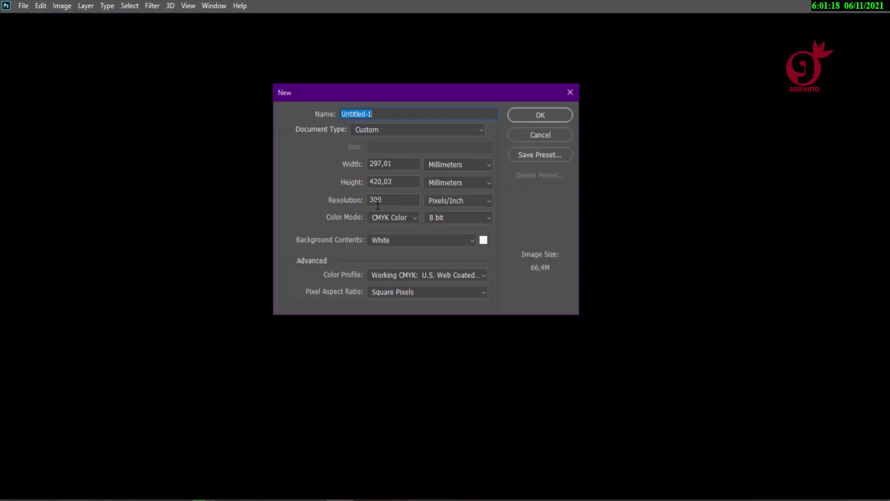
{"action": "left_click", "coordinate": [448, 129]}
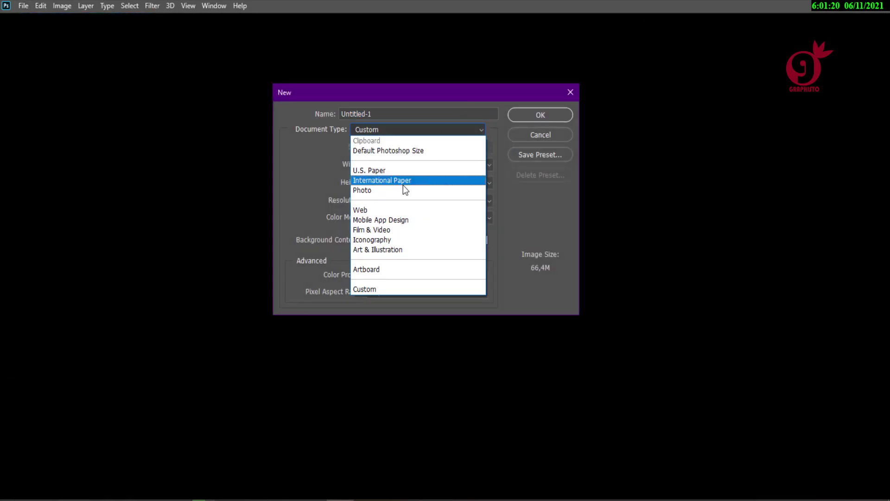
{"action": "left_click", "coordinate": [398, 182]}
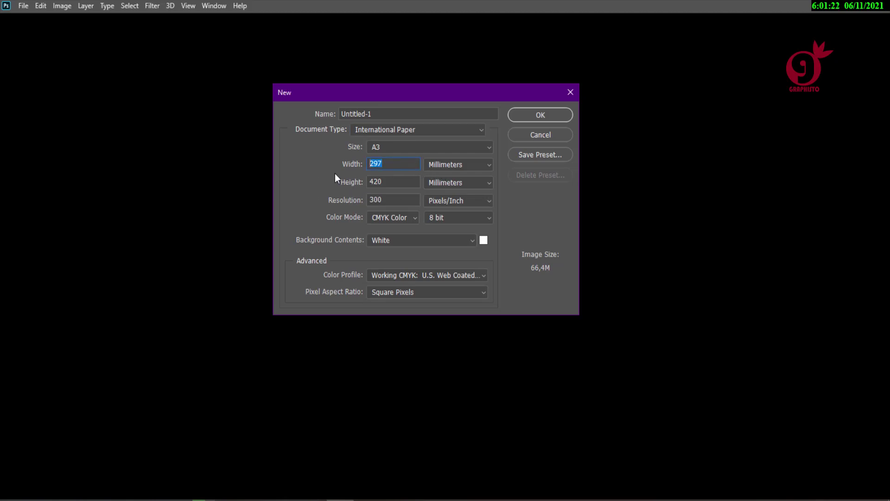
{"action": "left_click", "coordinate": [406, 217]}
{"action": "left_click", "coordinate": [407, 256]}
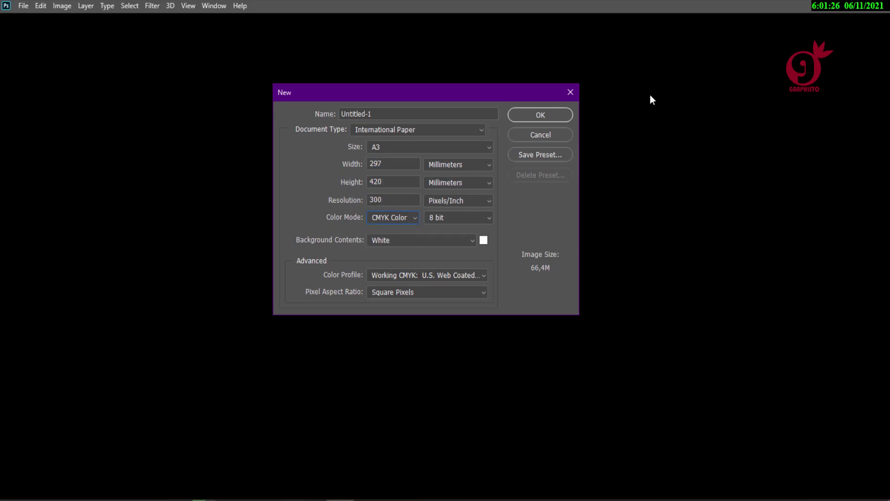
{"action": "left_click", "coordinate": [515, 118]}
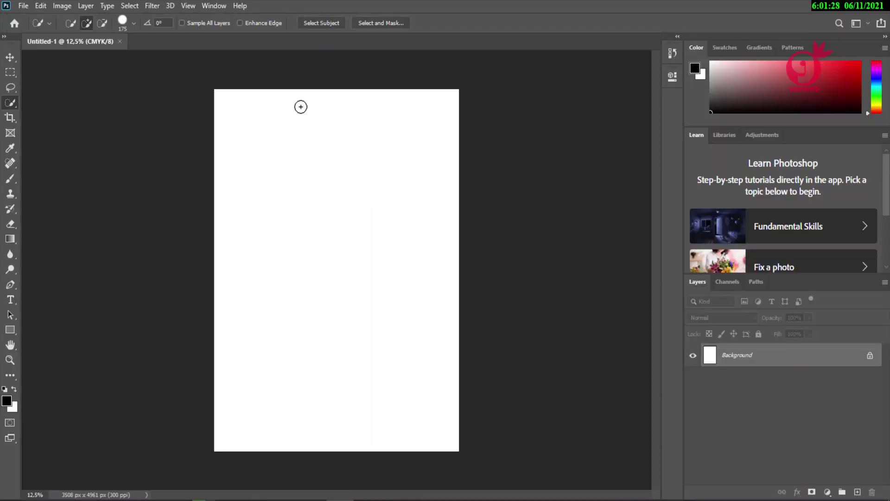
Show measurement rulers around the blank A3 canvas
{"action": "left_click", "coordinate": [194, 6]}
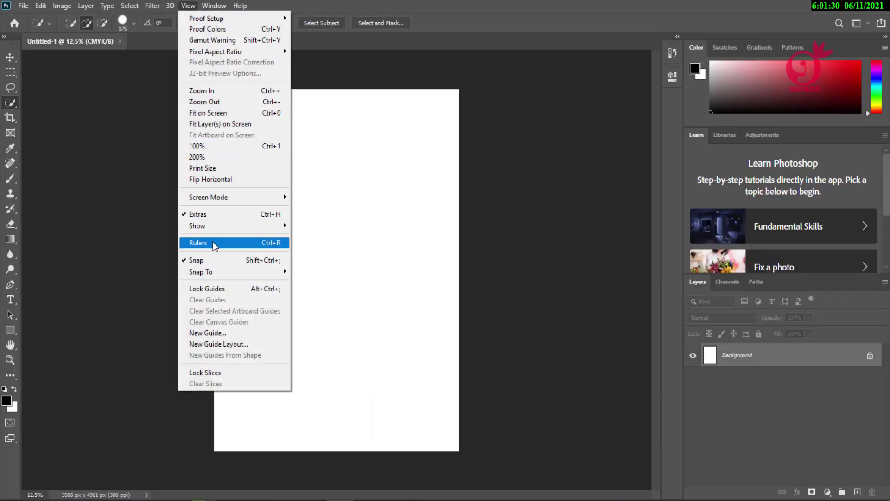
{"action": "left_click", "coordinate": [200, 242]}
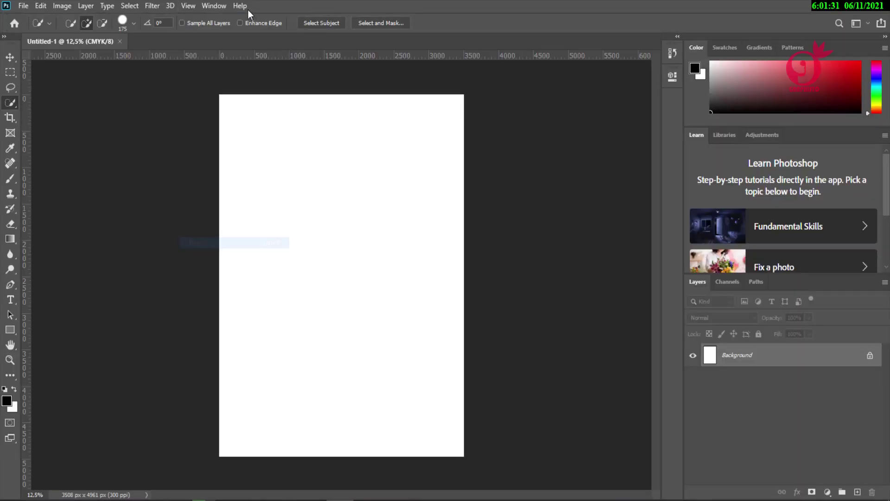
{"action": "left_click", "coordinate": [22, 5]}
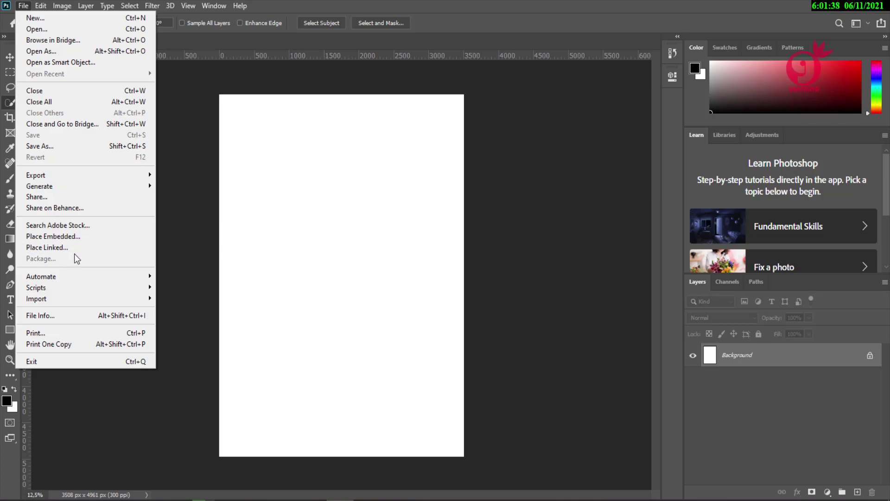
Place decoupe.png as an embedded image and enlarge it to about 186%
{"action": "left_click", "coordinate": [84, 237]}
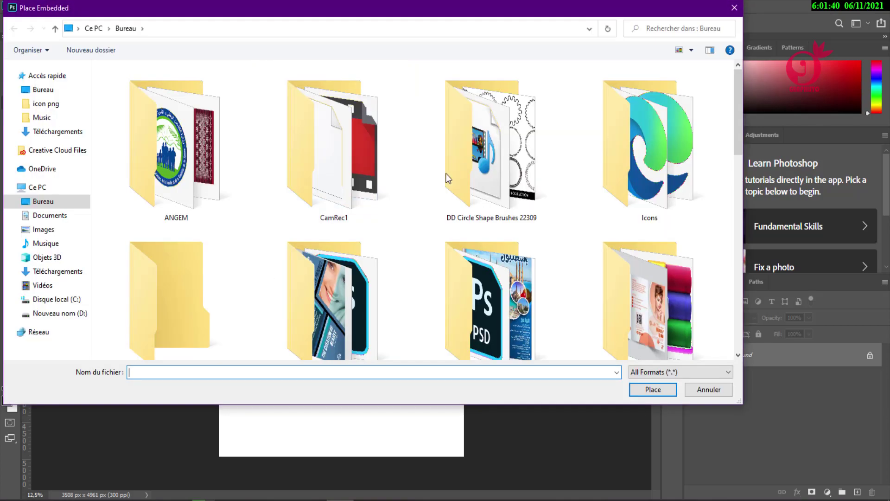
{"action": "scroll", "coordinate": [397, 162], "scroll_direction": "down", "scroll_amount": 5}
{"action": "scroll", "coordinate": [397, 162], "scroll_direction": "down", "scroll_amount": 3}
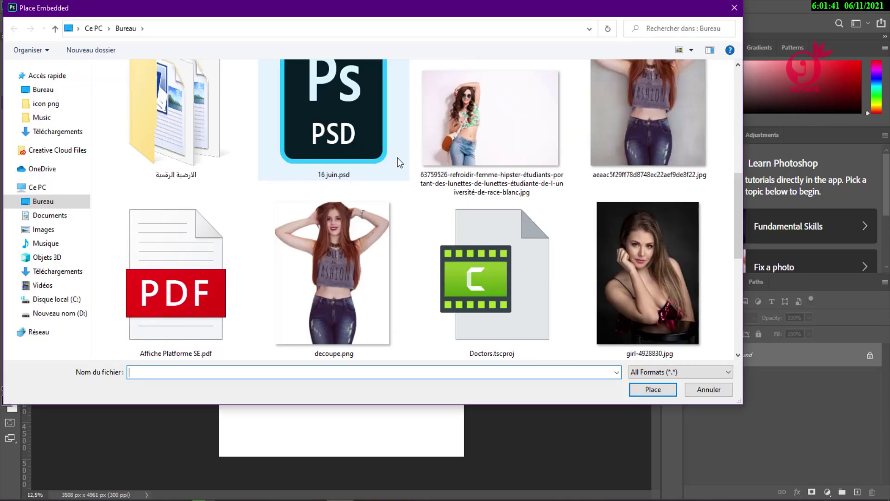
{"action": "double_click", "coordinate": [338, 265]}
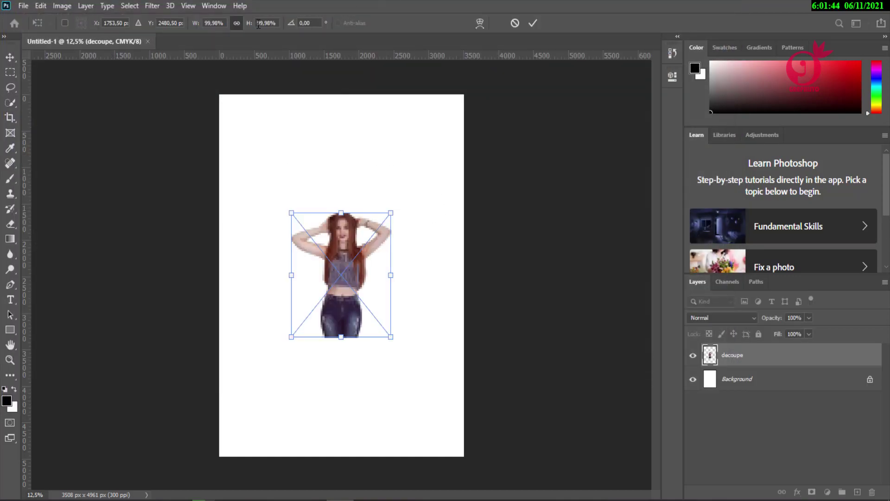
{"action": "left_click_drag", "start_coordinate": [249, 24], "coordinate": [549, 23]}
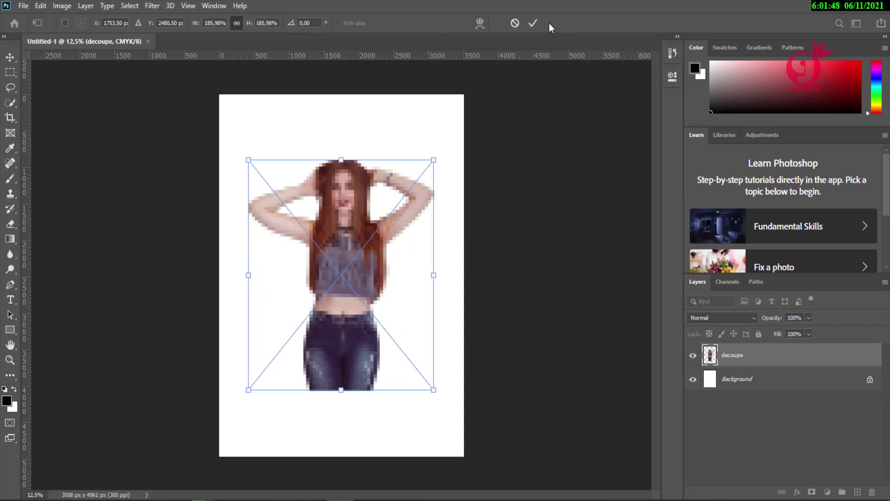
{"action": "left_click", "coordinate": [532, 23]}
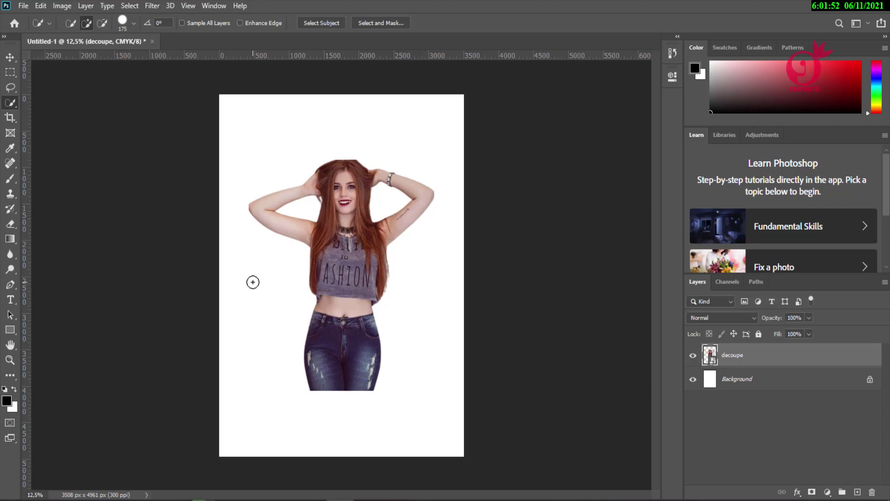
Enable Show Transform Controls for the Move tool and hide the decoupe layer
{"action": "key", "text": "v"}
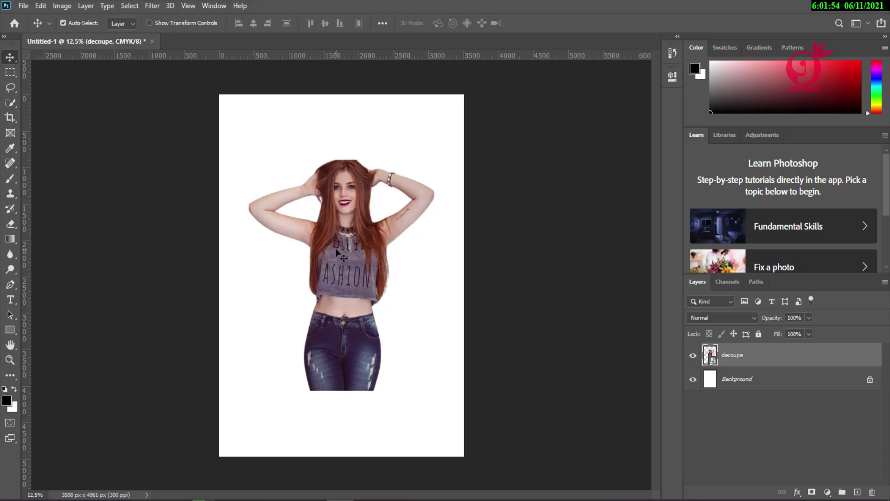
{"action": "left_click", "coordinate": [183, 24]}
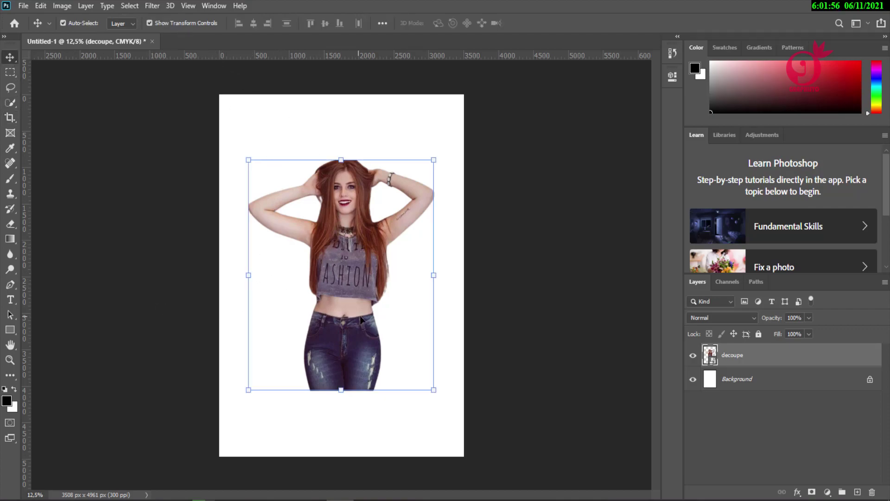
{"action": "left_click", "coordinate": [693, 355]}
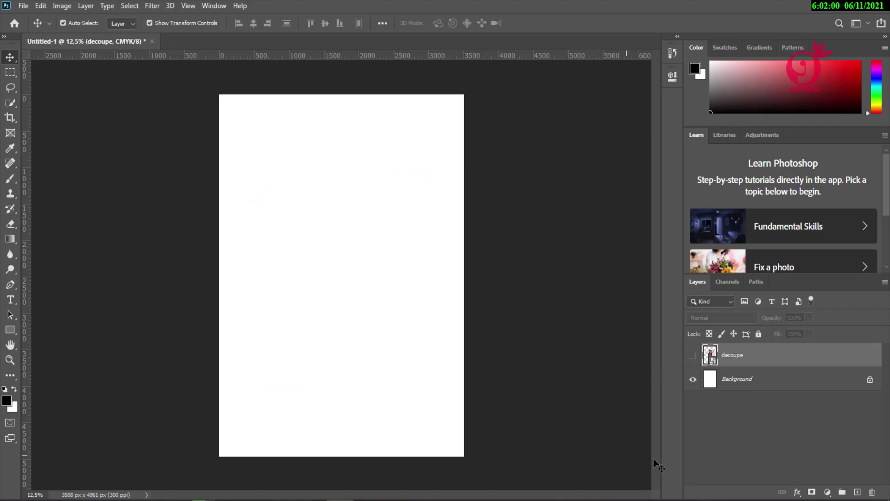
Add an empty Layer 1 on top and select the regular Brush tool
{"action": "left_click", "coordinate": [857, 492]}
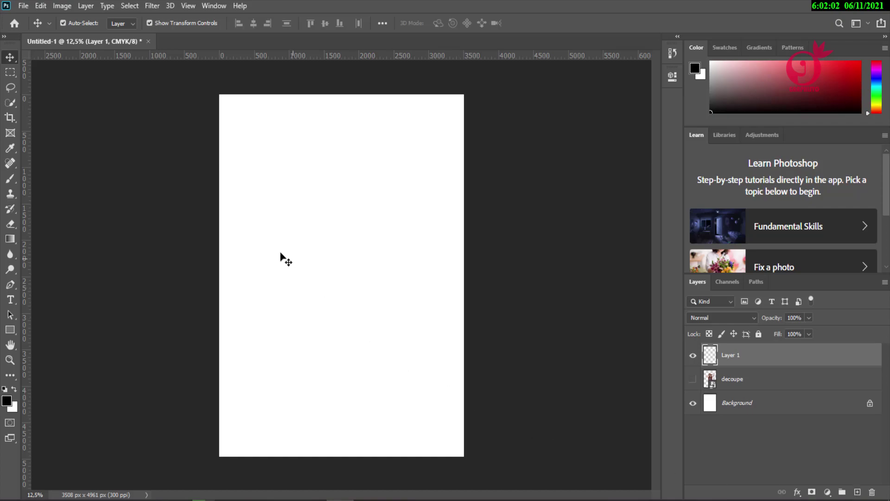
{"action": "left_click", "coordinate": [7, 180]}
{"action": "right_click", "coordinate": [8, 180]}
{"action": "left_click", "coordinate": [48, 179]}
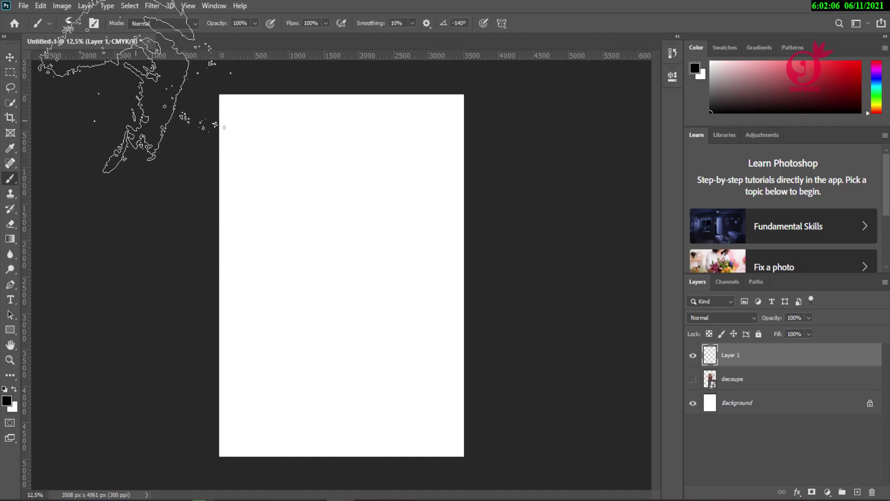
Choose the spanky grunge 2 brush from the Brush Preset picker
{"action": "left_click", "coordinate": [80, 23]}
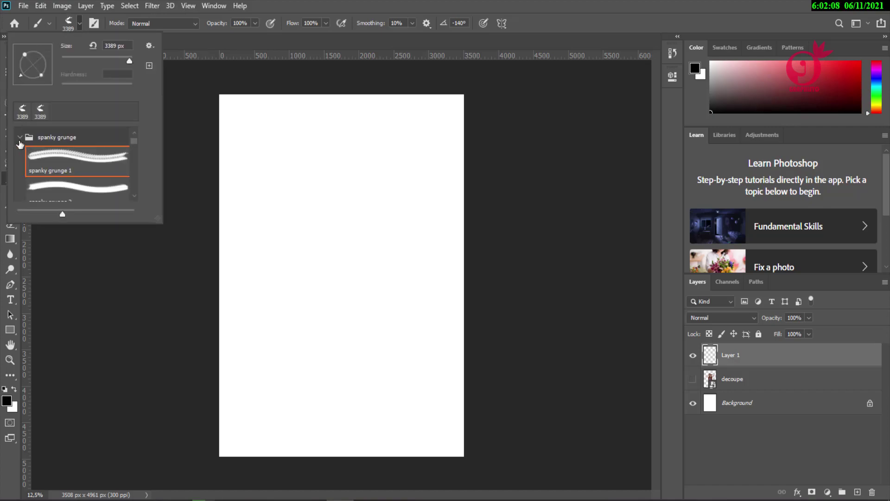
{"action": "left_click", "coordinate": [20, 139]}
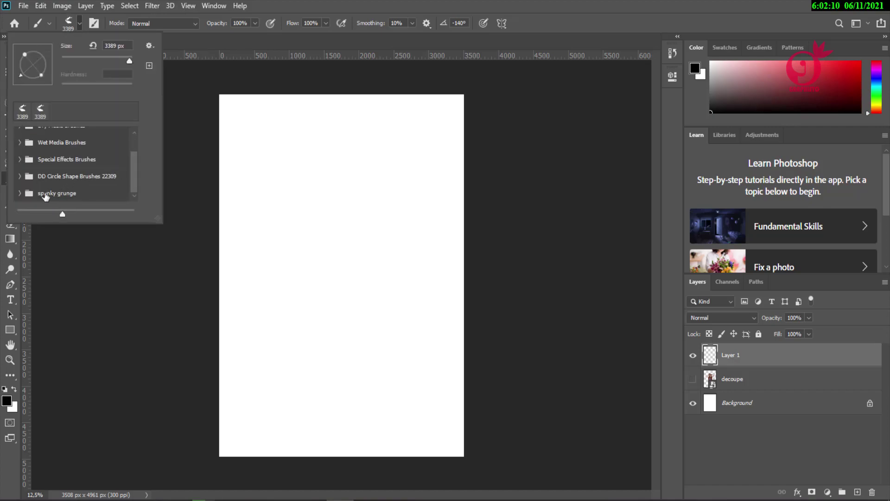
{"action": "left_click", "coordinate": [20, 194]}
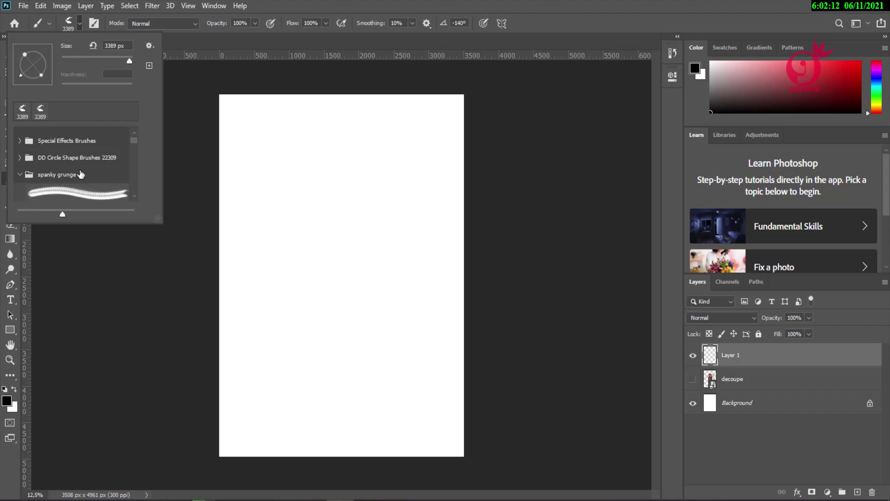
{"action": "scroll", "coordinate": [69, 186], "scroll_direction": "down", "scroll_amount": 2}
{"action": "left_click", "coordinate": [100, 176]}
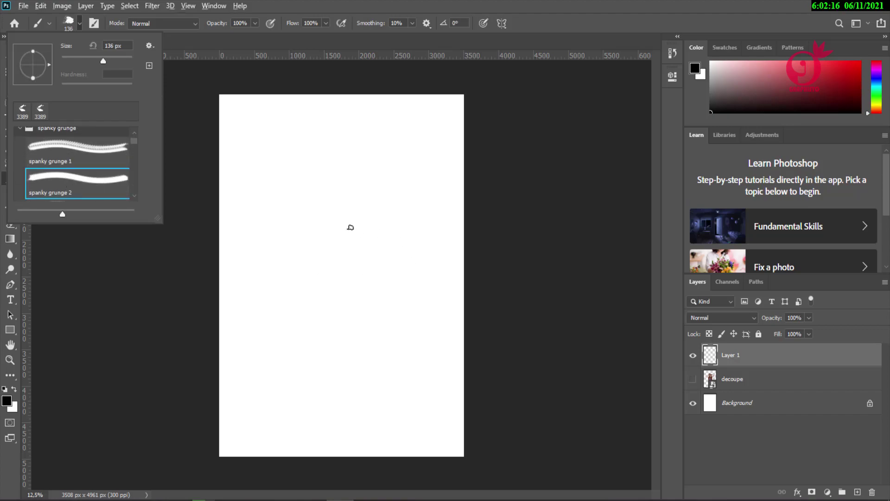
Resize the brush to about 1688 px and stamp black grunge splashes at centre and upper left
{"action": "left_click_drag", "start_coordinate": [351, 227], "coordinate": [392, 237]}
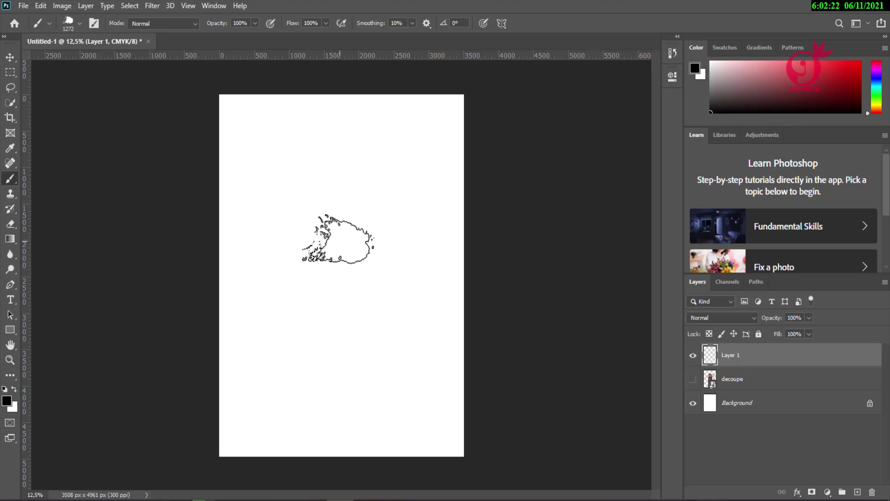
{"action": "left_click_drag", "start_coordinate": [340, 241], "coordinate": [366, 249]}
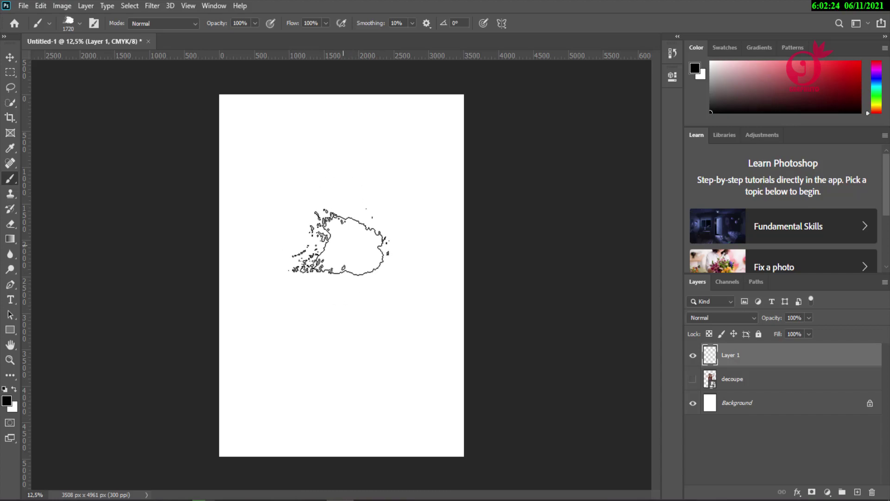
{"action": "left_click", "coordinate": [338, 242]}
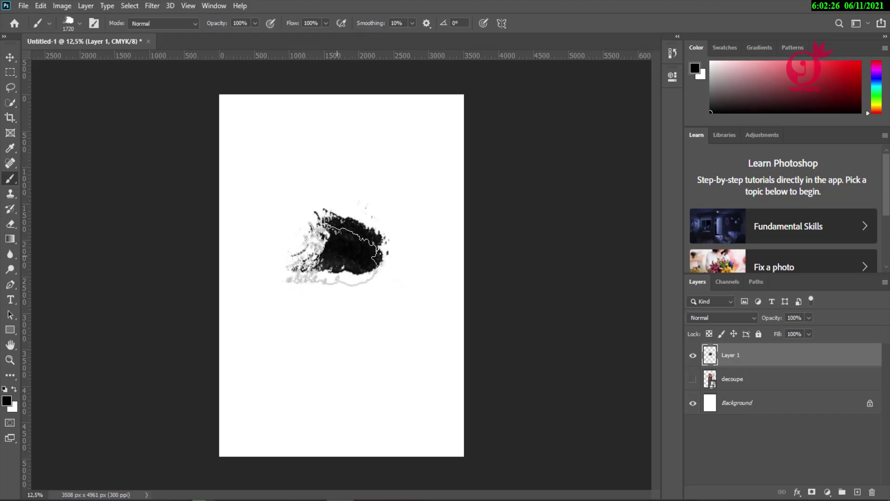
{"action": "right_click", "coordinate": [343, 214]}
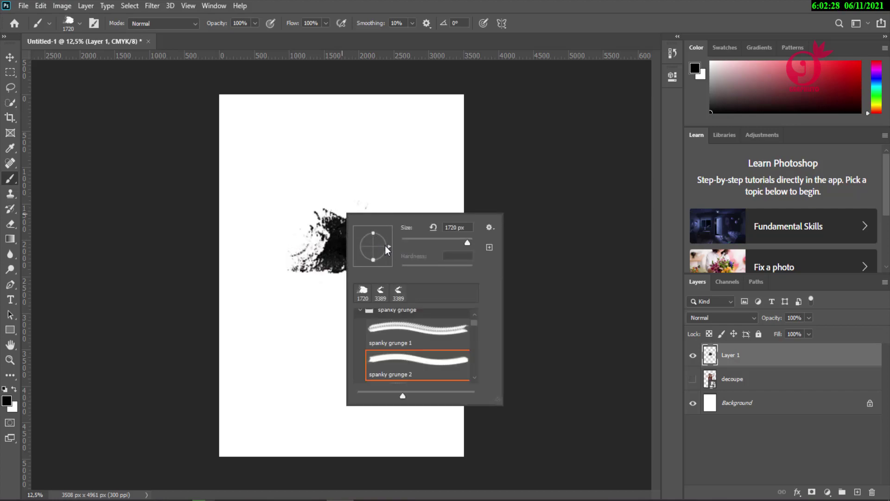
{"action": "left_click_drag", "start_coordinate": [386, 251], "coordinate": [380, 263]}
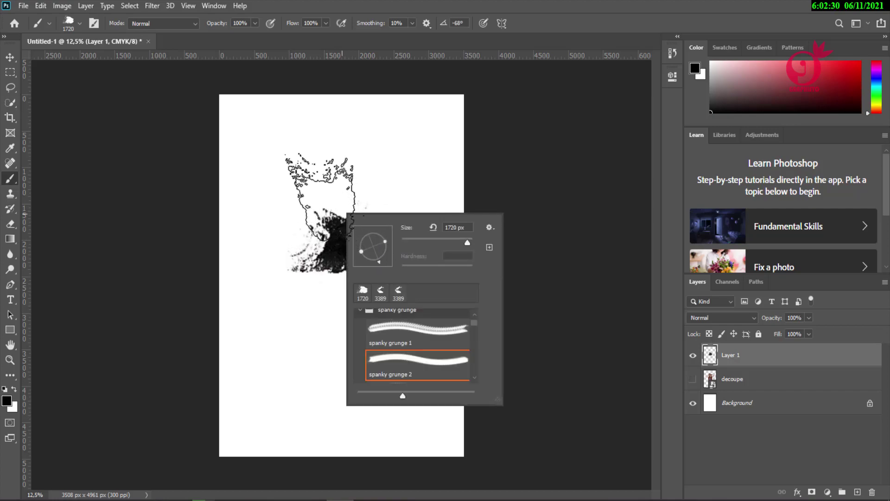
{"action": "left_click", "coordinate": [320, 196]}
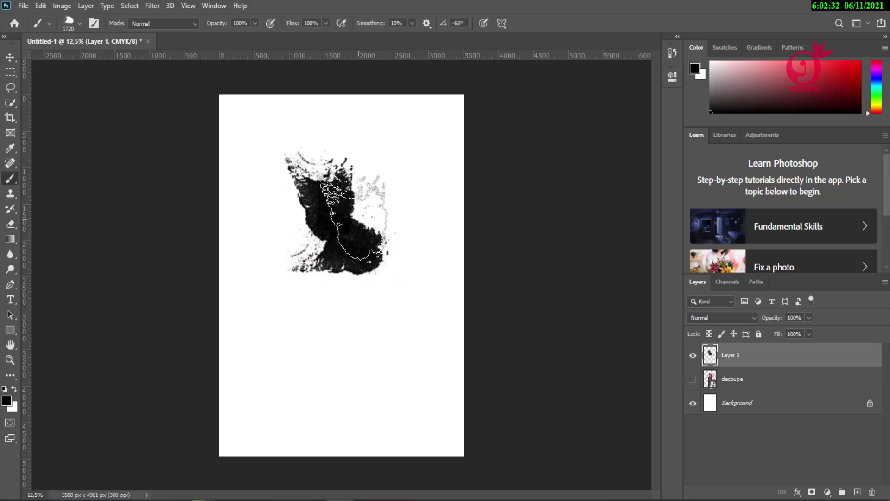
Rotate the brush tip and stamp more grunge marks at the upper right and below
{"action": "right_click", "coordinate": [365, 212]}
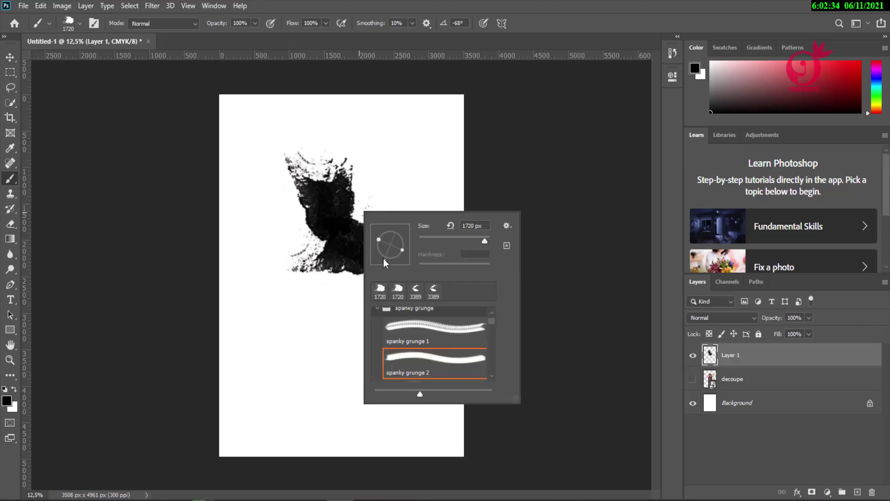
{"action": "left_click_drag", "start_coordinate": [383, 257], "coordinate": [363, 220]}
{"action": "left_click", "coordinate": [378, 194]}
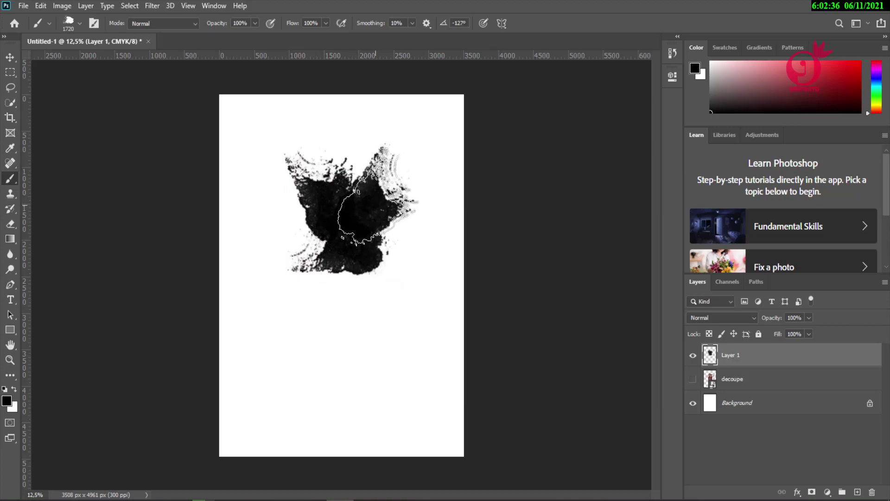
{"action": "left_click", "coordinate": [376, 194]}
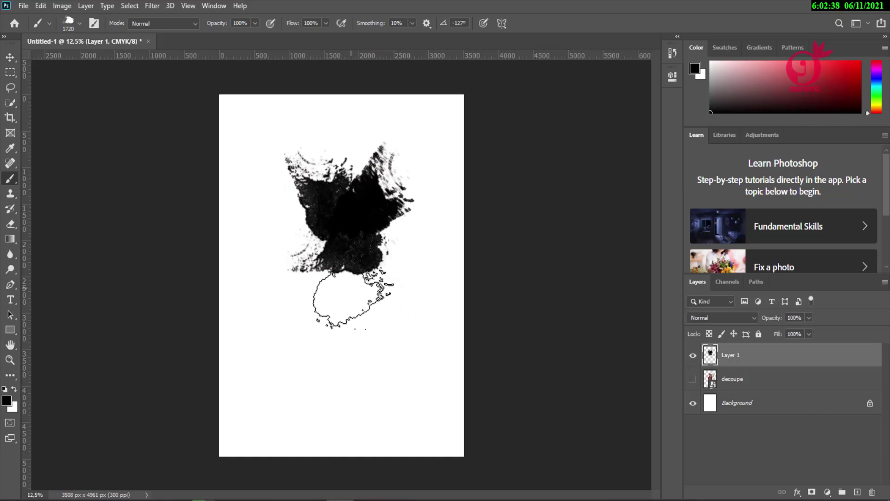
{"action": "right_click", "coordinate": [356, 288]}
{"action": "left_click_drag", "start_coordinate": [366, 329], "coordinate": [378, 308]}
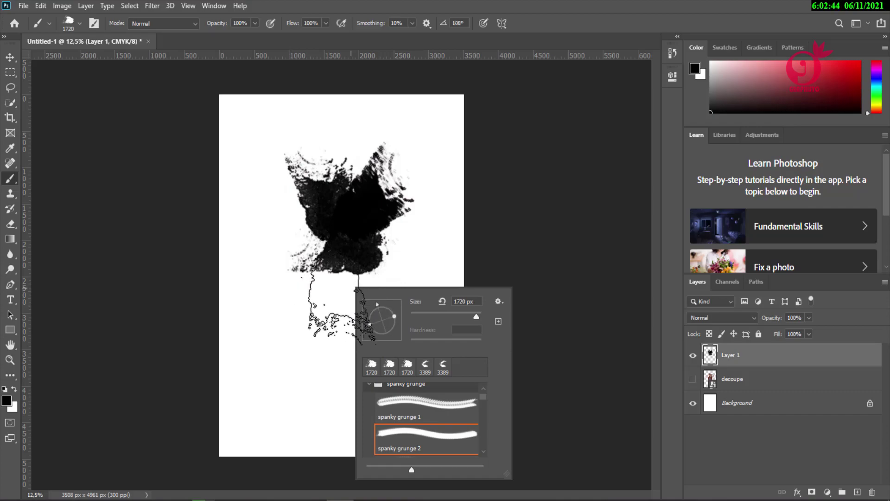
{"action": "left_click", "coordinate": [340, 291]}
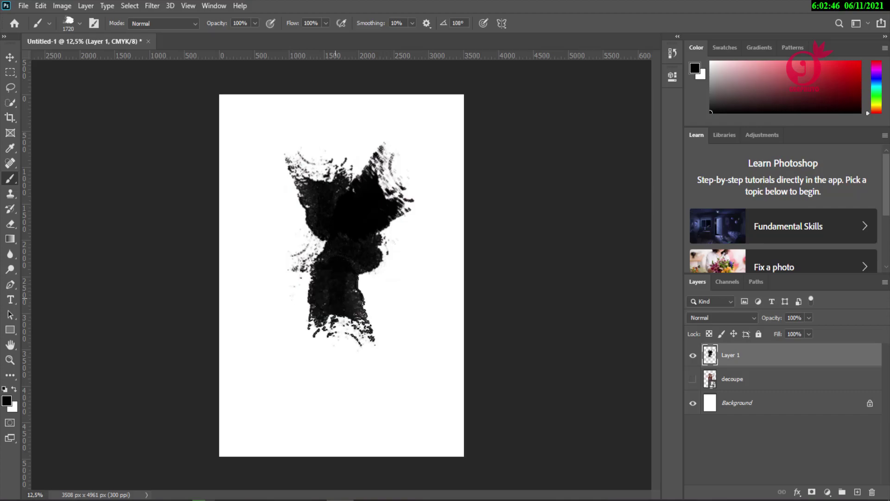
Stamp rotated grunge marks at the lower right and left, and paint the middle solid black
{"action": "right_click", "coordinate": [366, 296]}
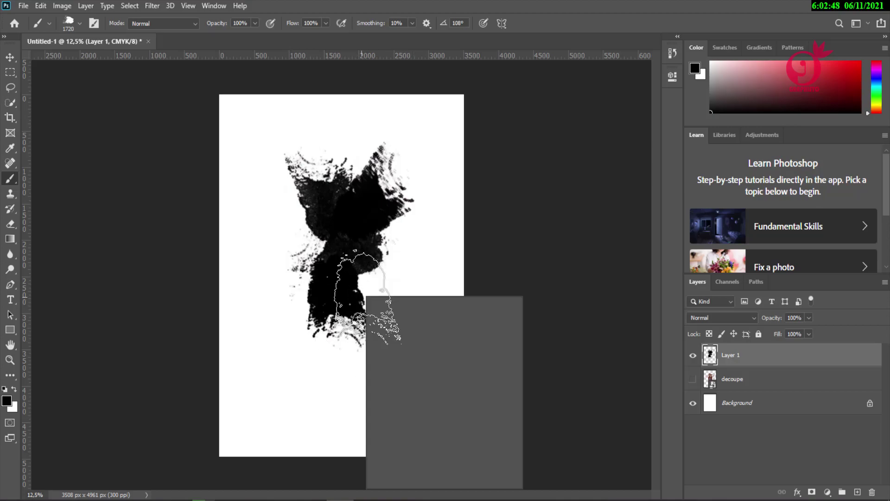
{"action": "left_click_drag", "start_coordinate": [396, 323], "coordinate": [386, 317]}
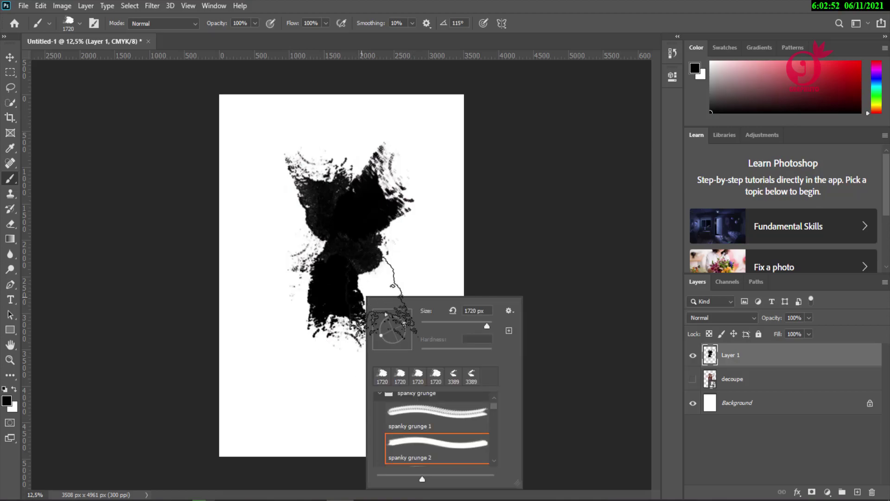
{"action": "key", "text": "Return"}
{"action": "left_click", "coordinate": [366, 297]}
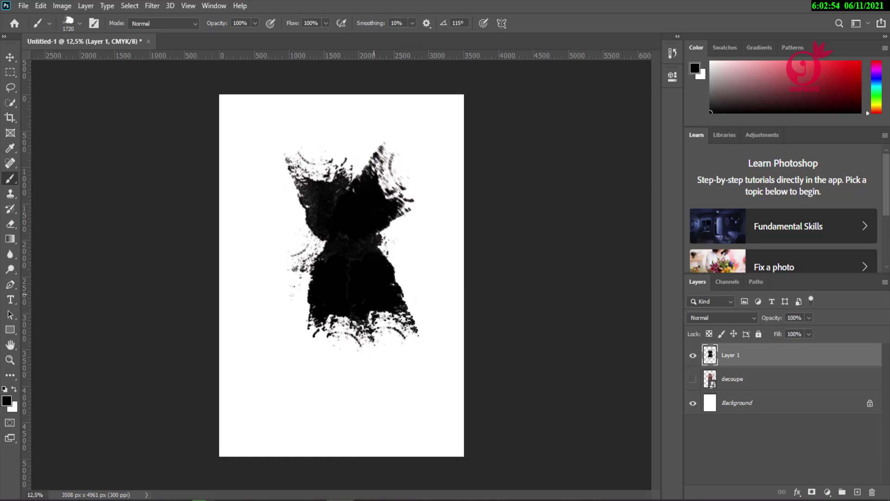
{"action": "right_click", "coordinate": [367, 299]}
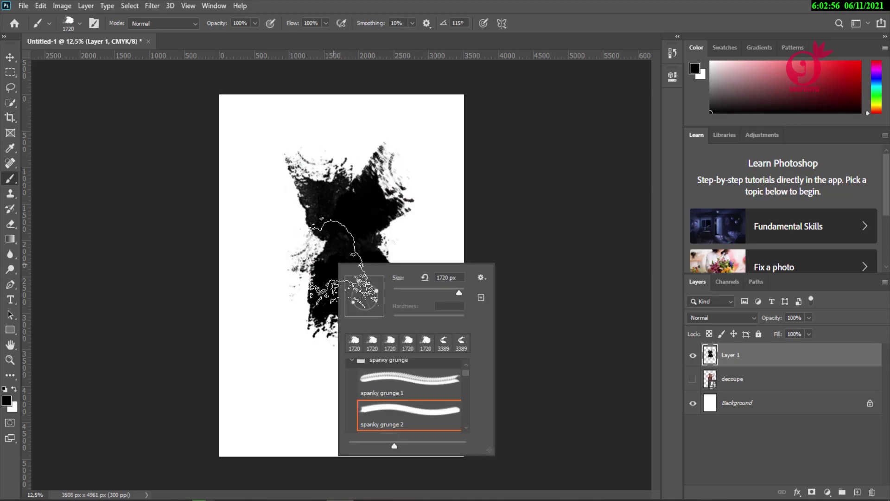
{"action": "left_click_drag", "start_coordinate": [364, 289], "coordinate": [355, 301]}
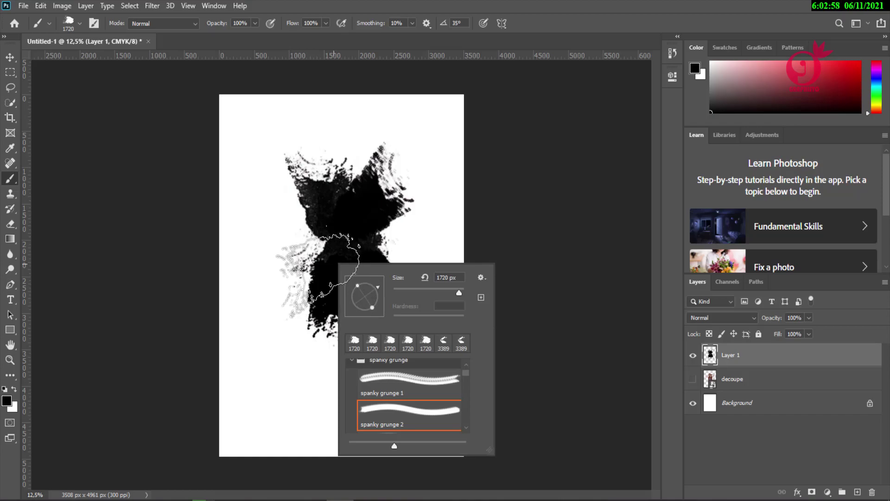
{"action": "key", "text": "Return"}
{"action": "left_click", "coordinate": [290, 277]}
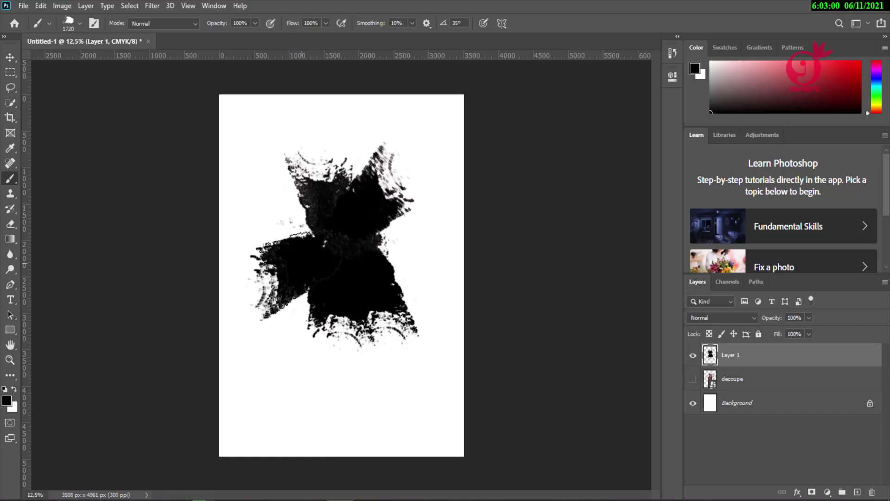
{"action": "left_click_drag", "start_coordinate": [361, 304], "coordinate": [308, 291]}
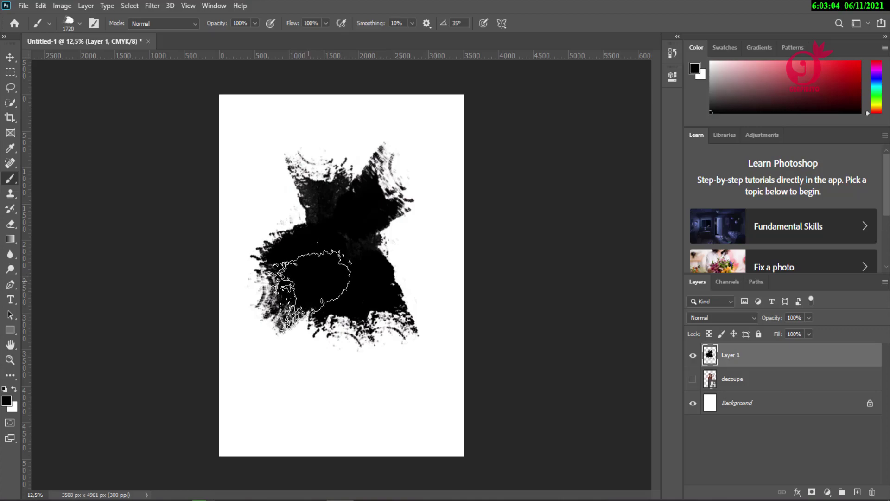
Reset the brush angle to 0°, re-rotate it, and stamp a mark on the right edge
{"action": "right_click", "coordinate": [345, 265]}
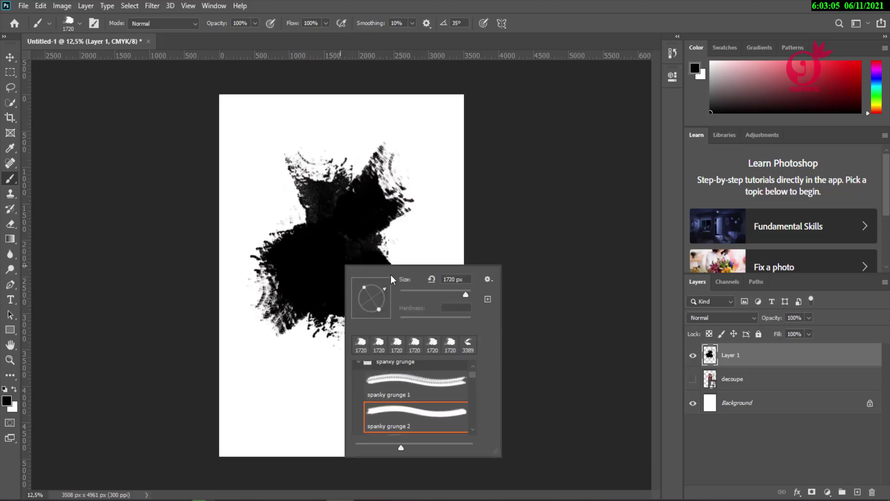
{"action": "left_click", "coordinate": [383, 298]}
{"action": "key", "text": "Return"}
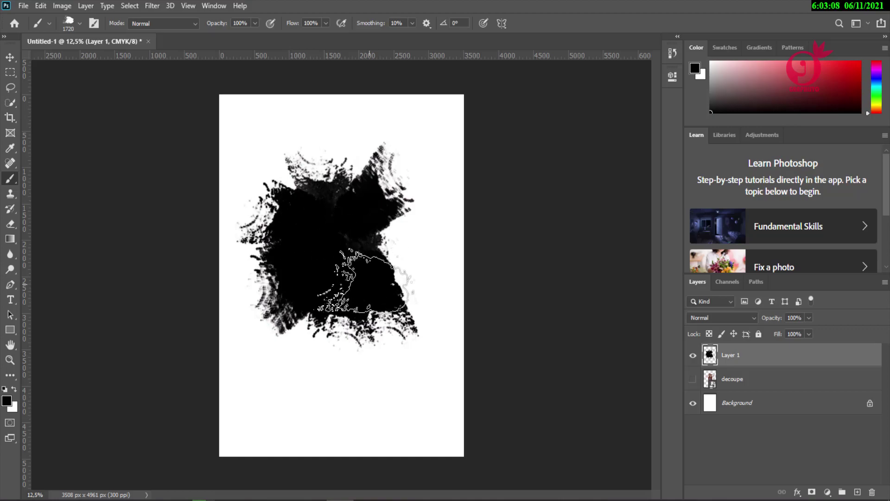
{"action": "right_click", "coordinate": [370, 283]}
{"action": "left_click_drag", "start_coordinate": [412, 328], "coordinate": [394, 308]}
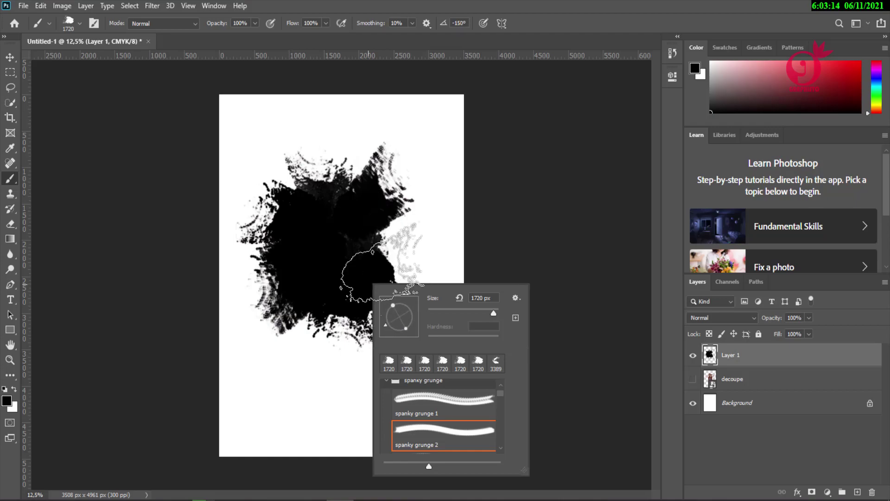
{"action": "key", "text": "Return"}
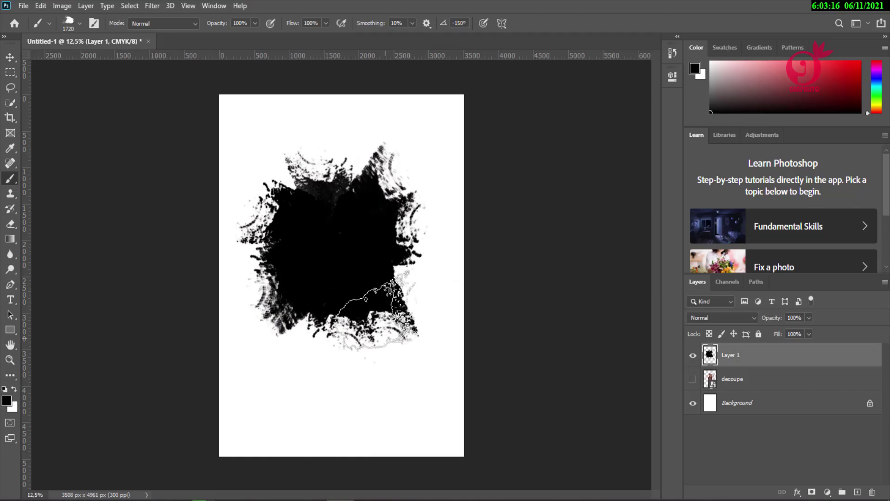
{"action": "right_click", "coordinate": [379, 308]}
{"action": "left_click_drag", "start_coordinate": [394, 349], "coordinate": [392, 343]}
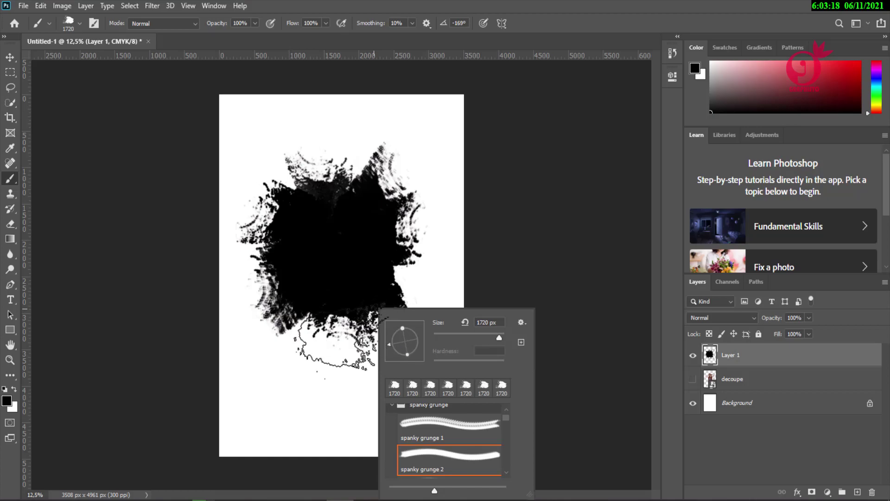
{"action": "key", "text": "Return"}
{"action": "left_click", "coordinate": [397, 279]}
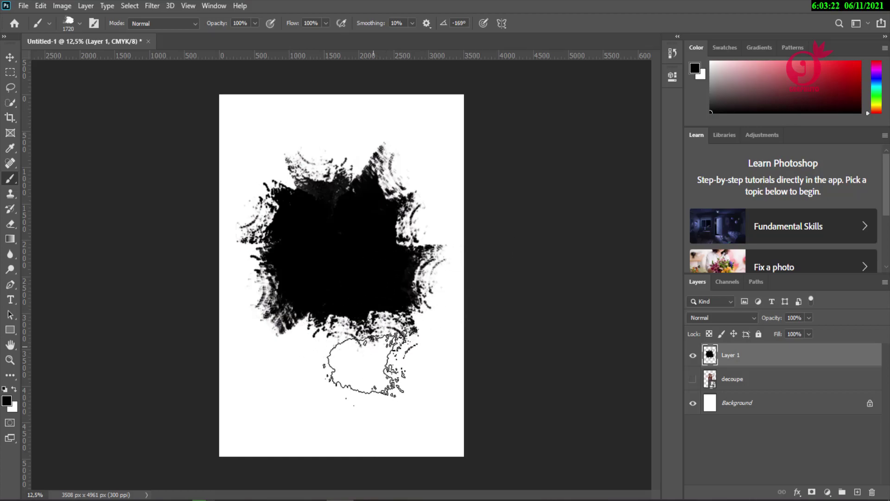
{"action": "left_click", "coordinate": [9, 57]}
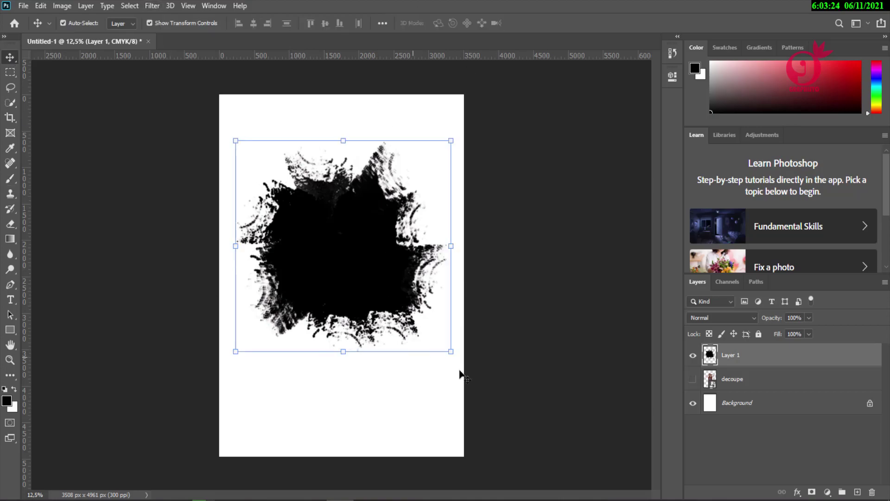
Scale the Layer 1 splash to about 94% and nudge it slightly lower
{"action": "left_click_drag", "start_coordinate": [453, 363], "coordinate": [440, 350]}
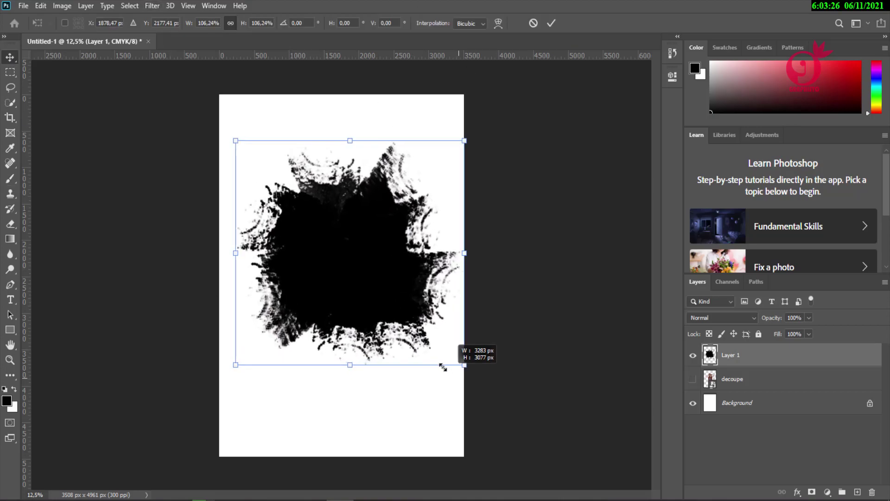
{"action": "left_click_drag", "start_coordinate": [379, 270], "coordinate": [382, 275]}
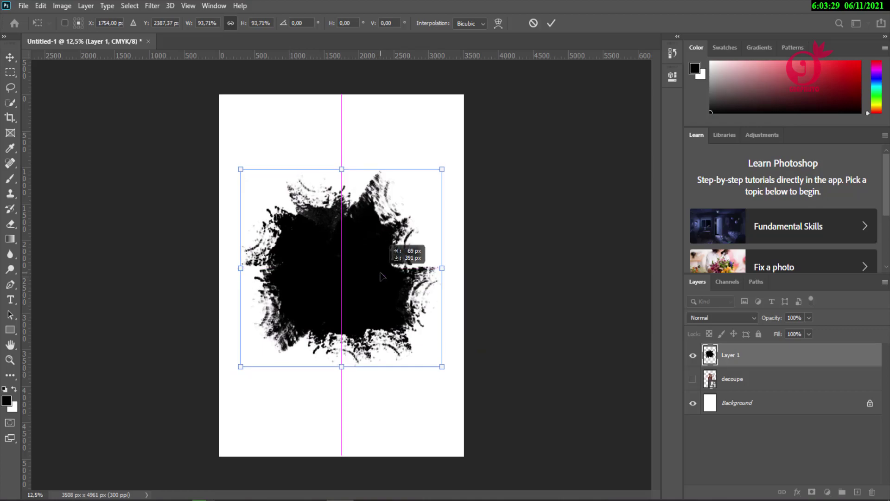
{"action": "left_click", "coordinate": [550, 25]}
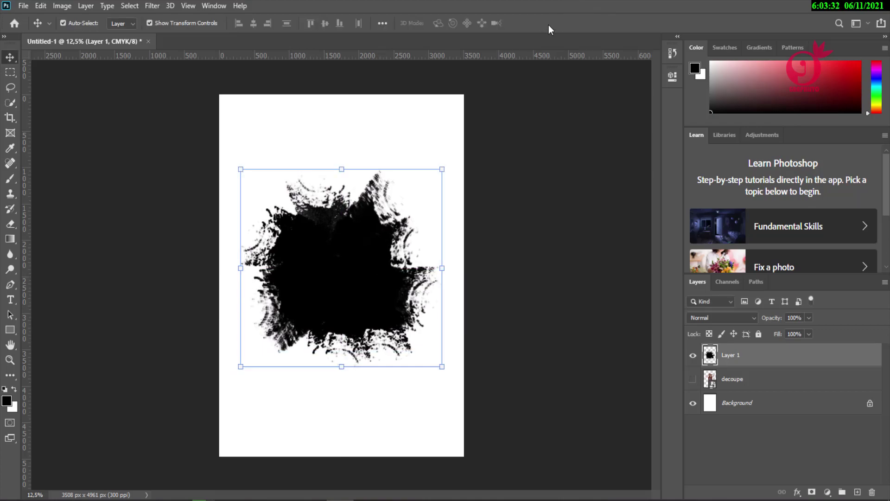
Show the decoupe layer above Layer 1 and scale it to about 136%, centred over the splash
{"action": "left_click", "coordinate": [692, 379]}
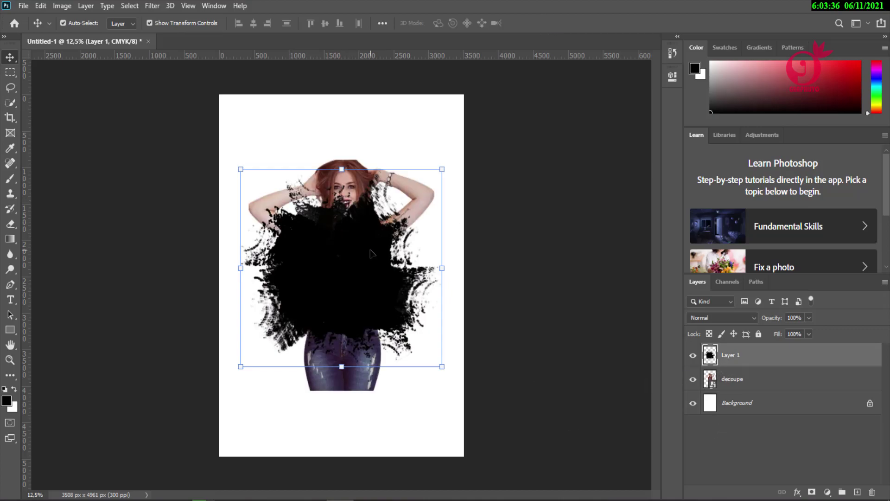
{"action": "left_click_drag", "start_coordinate": [756, 386], "coordinate": [764, 352]}
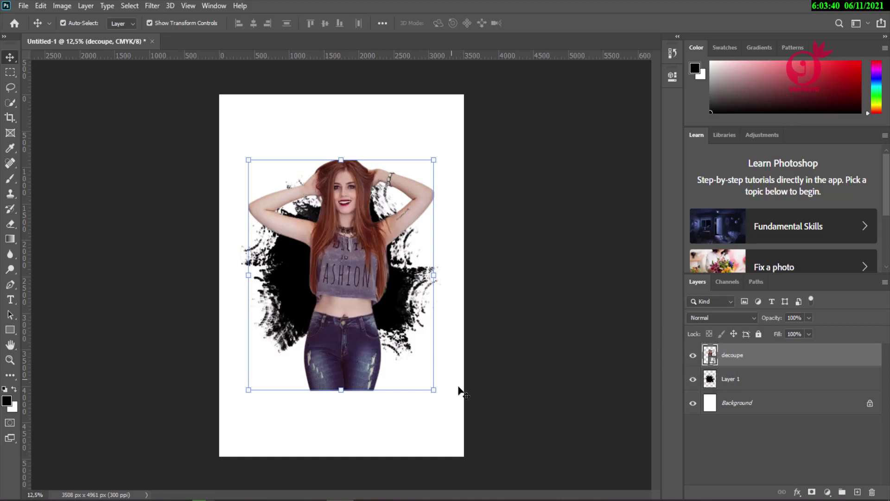
{"action": "left_click_drag", "start_coordinate": [430, 392], "coordinate": [401, 353]}
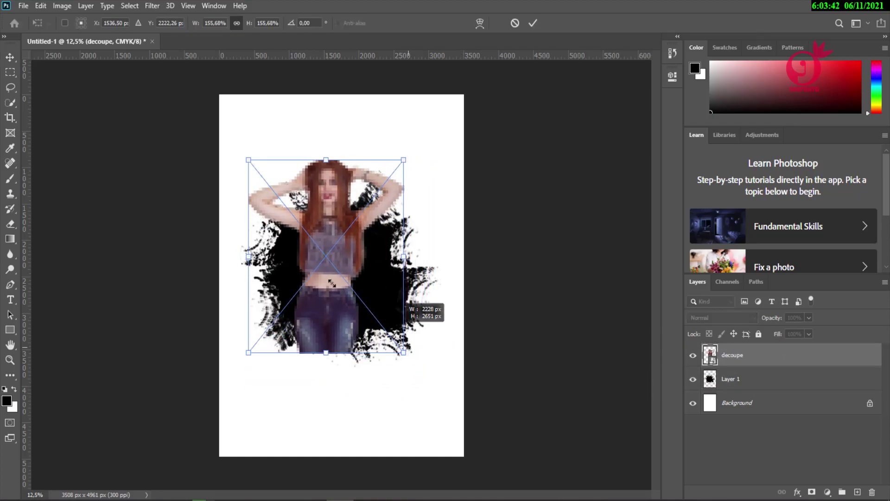
{"action": "mouse_move", "coordinate": [332, 287]}
{"action": "left_mouse_down"}
{"action": "mouse_move", "coordinate": [360, 298]}
{"action": "mouse_move", "coordinate": [348, 298]}
{"action": "left_mouse_up"}
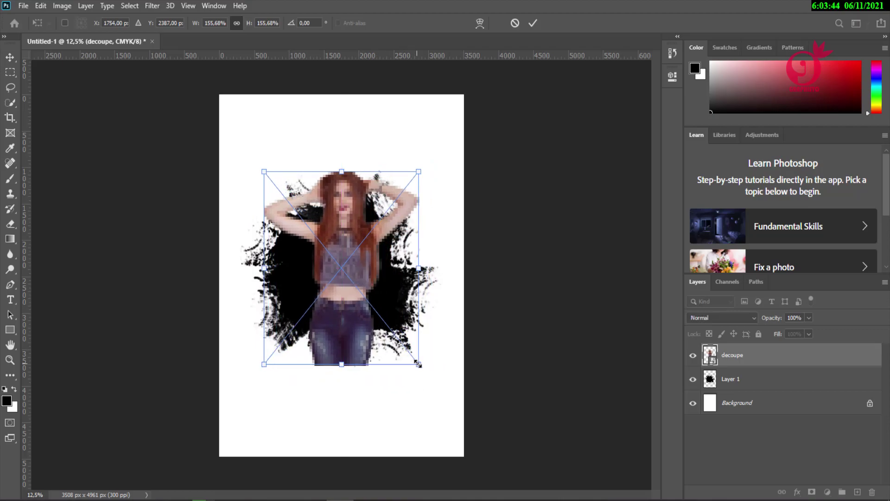
{"action": "left_click_drag", "start_coordinate": [419, 364], "coordinate": [403, 346]}
{"action": "mouse_move", "coordinate": [356, 273]}
{"action": "left_mouse_down"}
{"action": "mouse_move", "coordinate": [366, 291]}
{"action": "mouse_move", "coordinate": [365, 284]}
{"action": "left_mouse_up"}
{"action": "left_click", "coordinate": [532, 23]}
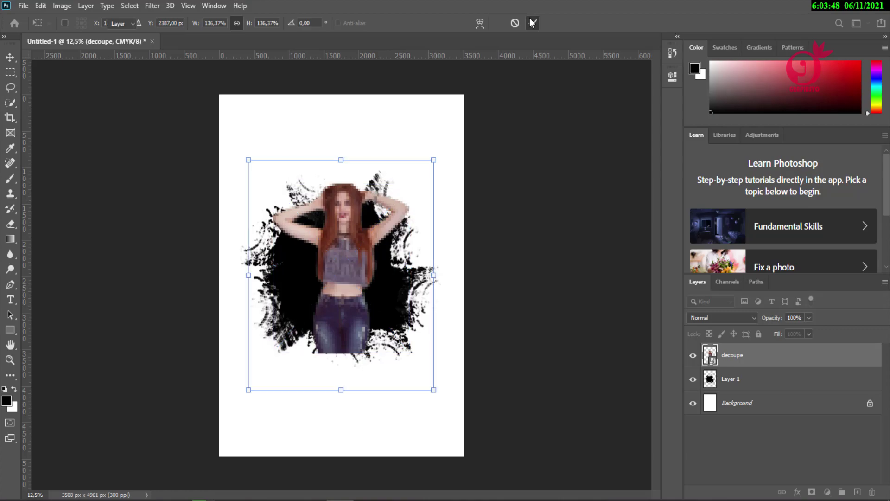
Clip the woman photo to the splash layer and enlarge it from the corner
{"action": "right_click", "coordinate": [778, 359]}
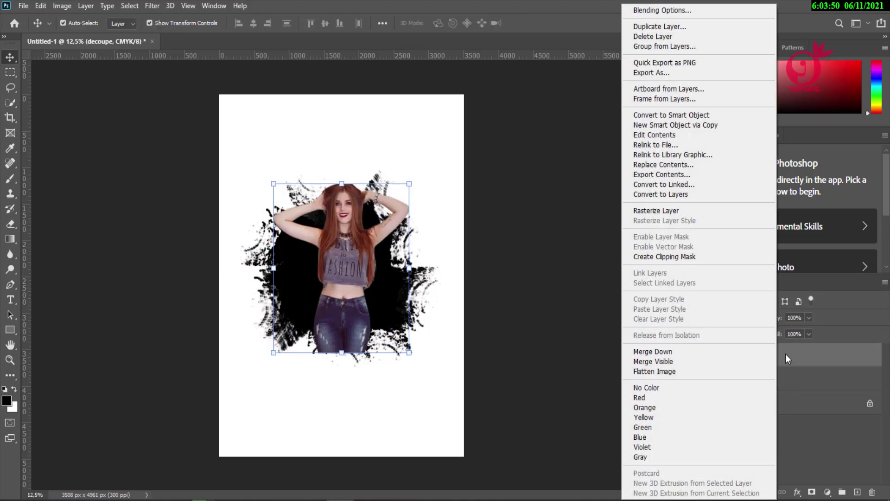
{"action": "left_click", "coordinate": [673, 257]}
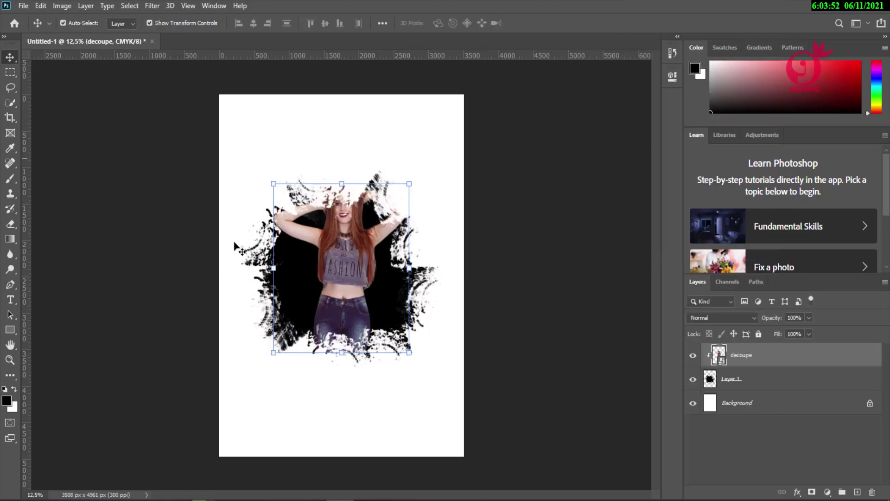
{"action": "left_click_drag", "start_coordinate": [273, 352], "coordinate": [212, 428]}
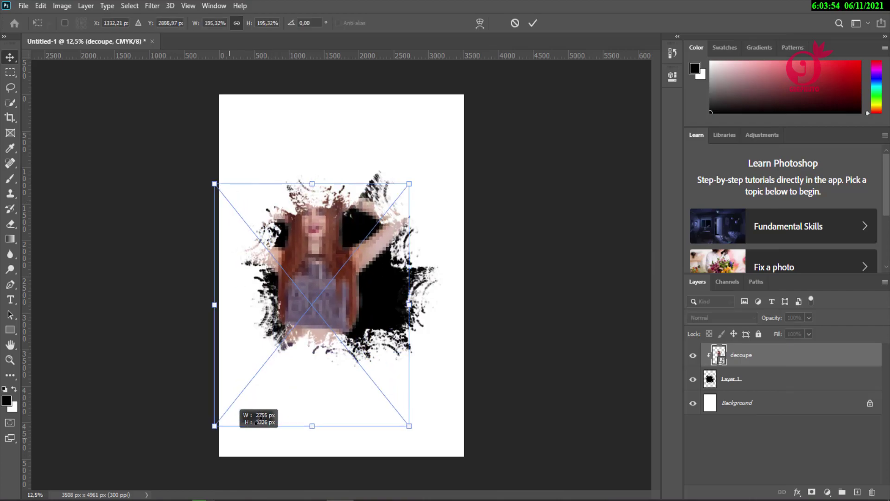
{"action": "mouse_move", "coordinate": [327, 291]}
{"action": "left_mouse_down"}
{"action": "mouse_move", "coordinate": [356, 309]}
{"action": "mouse_move", "coordinate": [416, 200]}
{"action": "left_mouse_up"}
{"action": "left_click_drag", "start_coordinate": [389, 245], "coordinate": [318, 256]}
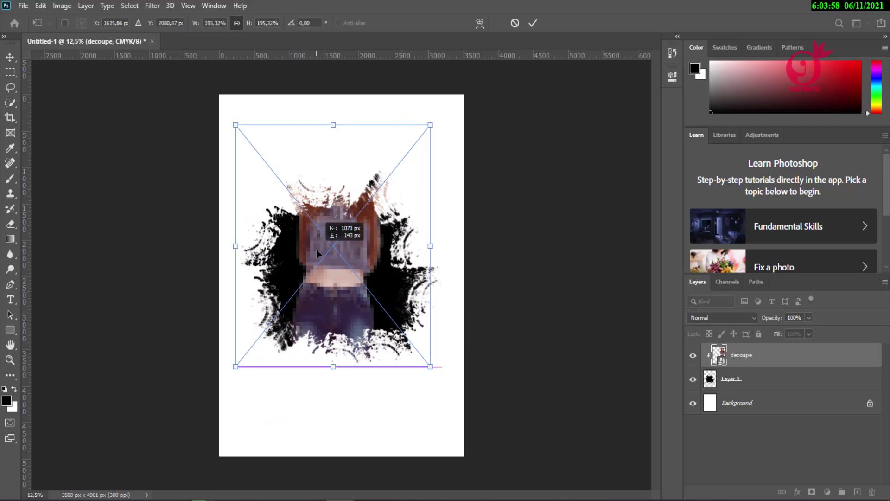
Fine-tune the photo to about 186% and centre it over the splash
{"action": "left_click_drag", "start_coordinate": [434, 124], "coordinate": [369, 207]}
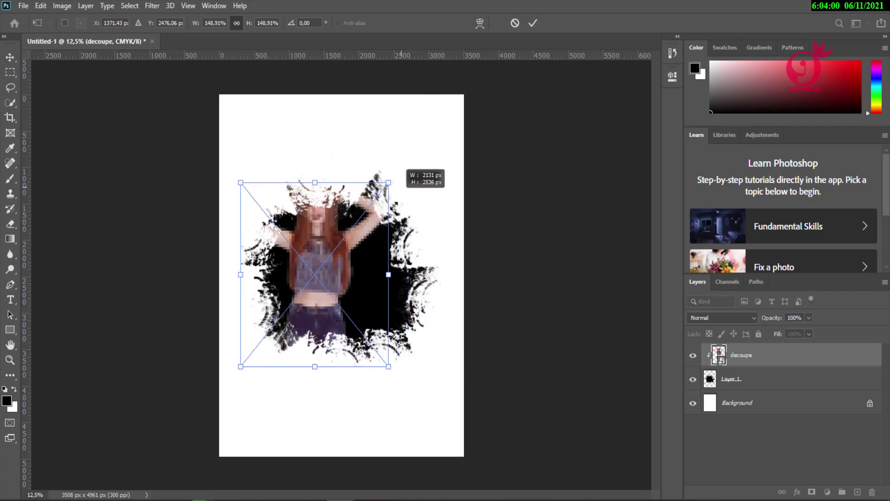
{"action": "left_click_drag", "start_coordinate": [331, 263], "coordinate": [349, 254]}
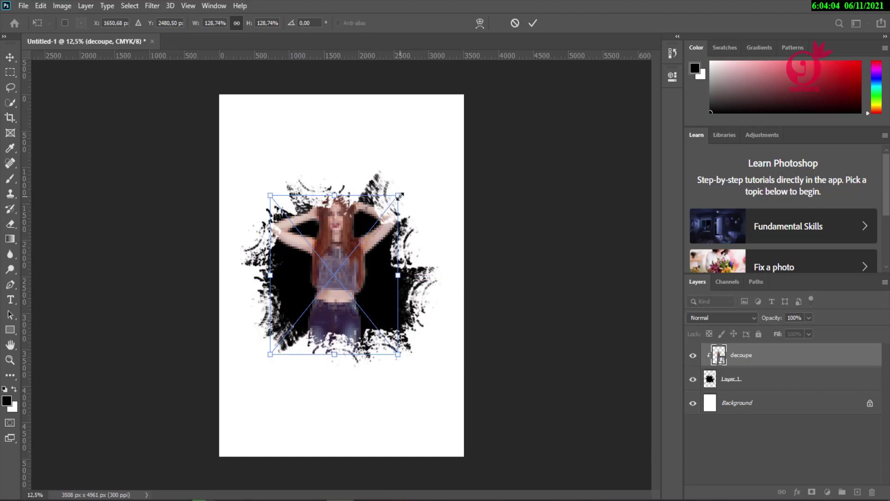
{"action": "left_click_drag", "start_coordinate": [398, 195], "coordinate": [439, 141]}
{"action": "left_click_drag", "start_coordinate": [358, 244], "coordinate": [348, 249]}
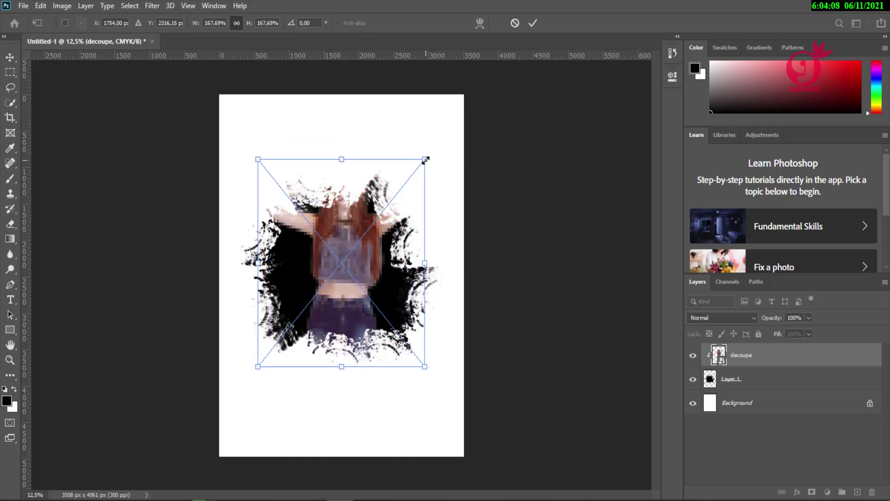
{"action": "left_click_drag", "start_coordinate": [425, 159], "coordinate": [442, 137]}
{"action": "left_click_drag", "start_coordinate": [378, 230], "coordinate": [363, 250]}
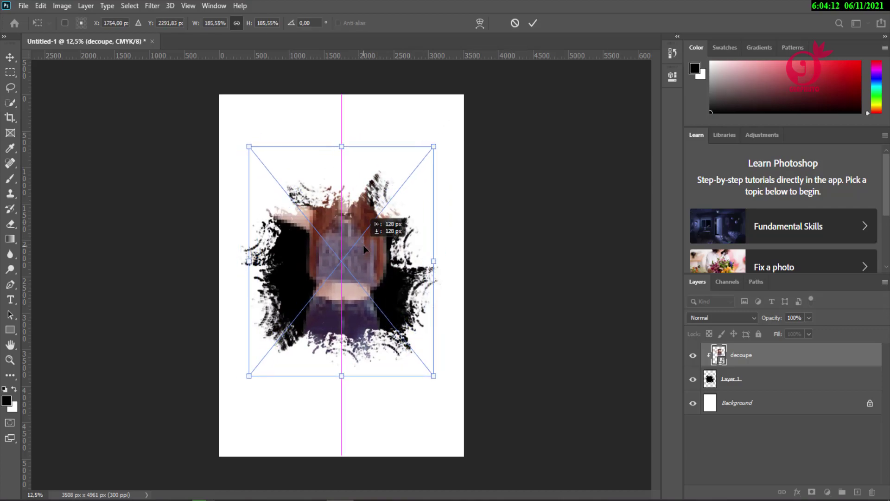
{"action": "left_click", "coordinate": [532, 22]}
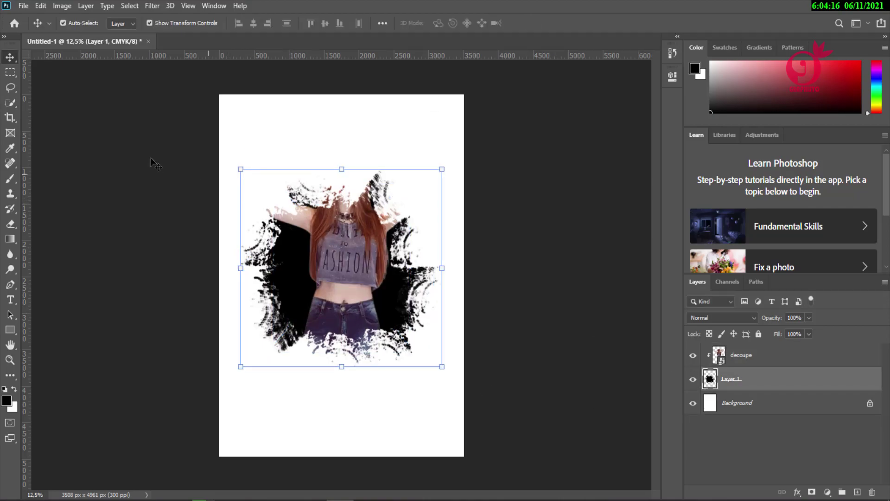
Stamp rotated spanky grunge 2 marks on Layer 1 to reveal the woman's face
{"action": "left_click", "coordinate": [10, 179]}
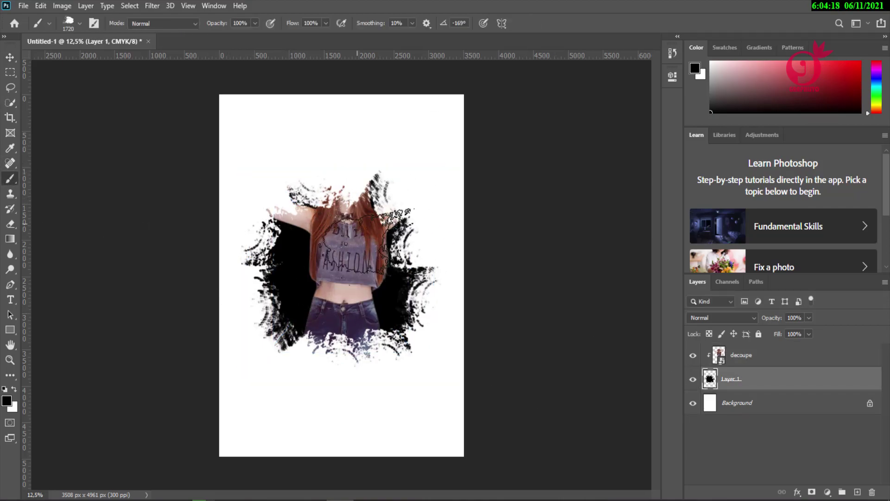
{"action": "right_click", "coordinate": [368, 240]}
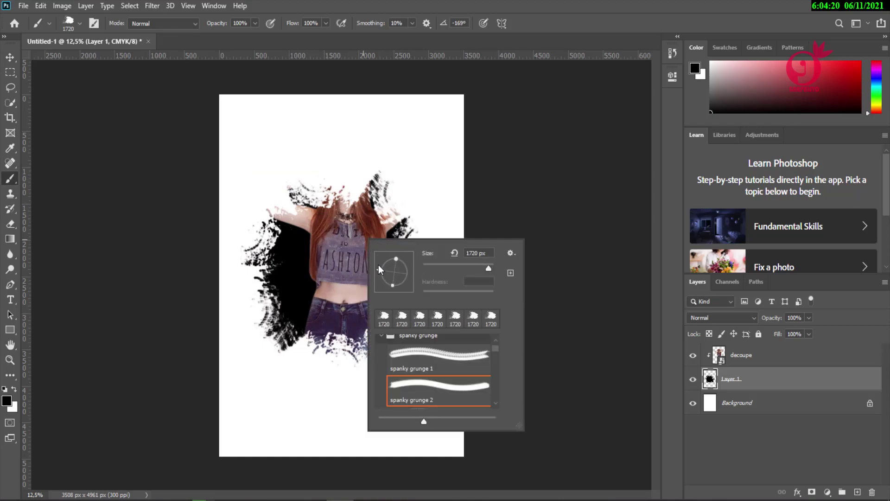
{"action": "mouse_move", "coordinate": [379, 269]}
{"action": "left_mouse_down"}
{"action": "mouse_move", "coordinate": [393, 267]}
{"action": "mouse_move", "coordinate": [294, 183]}
{"action": "left_mouse_up"}
{"action": "left_click", "coordinate": [294, 183]}
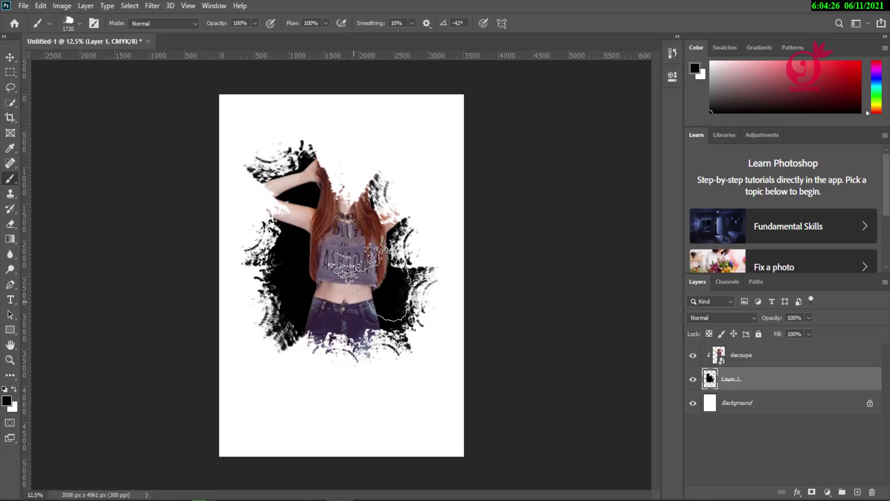
{"action": "right_click", "coordinate": [388, 274]}
{"action": "mouse_move", "coordinate": [427, 319]}
{"action": "left_mouse_down"}
{"action": "mouse_move", "coordinate": [412, 279]}
{"action": "mouse_move", "coordinate": [403, 314]}
{"action": "mouse_move", "coordinate": [418, 320]}
{"action": "left_mouse_up"}
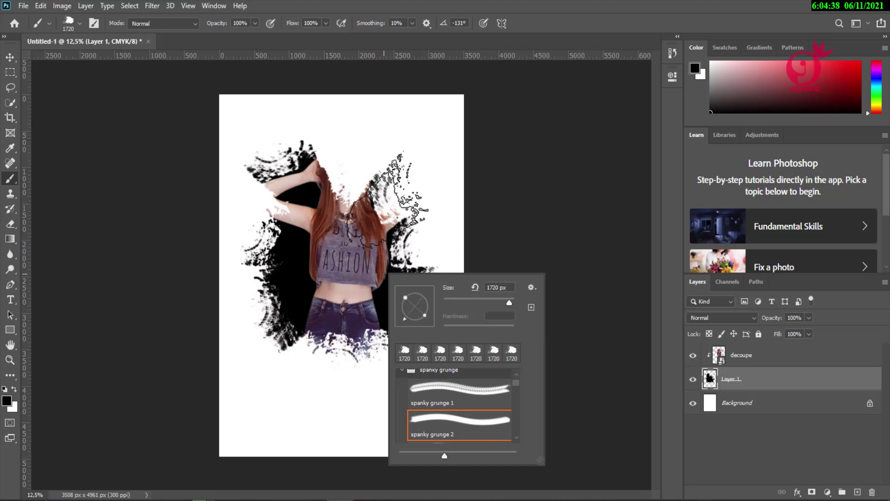
{"action": "left_click", "coordinate": [389, 171]}
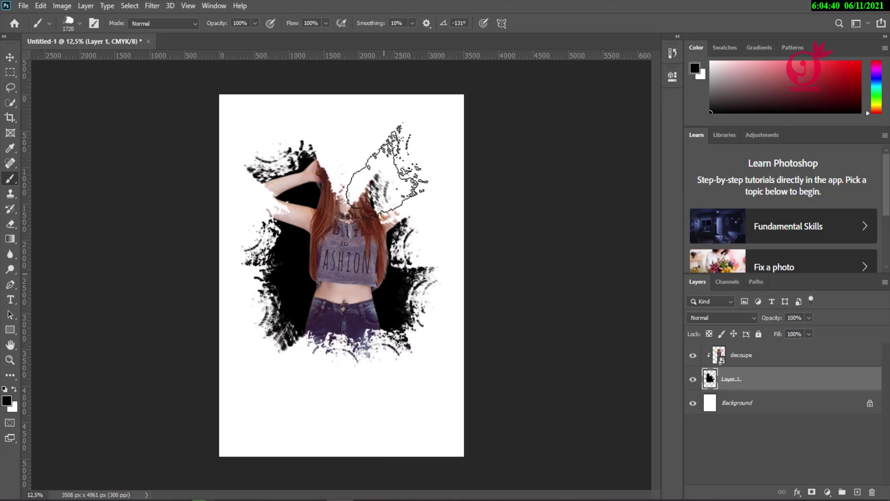
{"action": "left_click", "coordinate": [390, 171]}
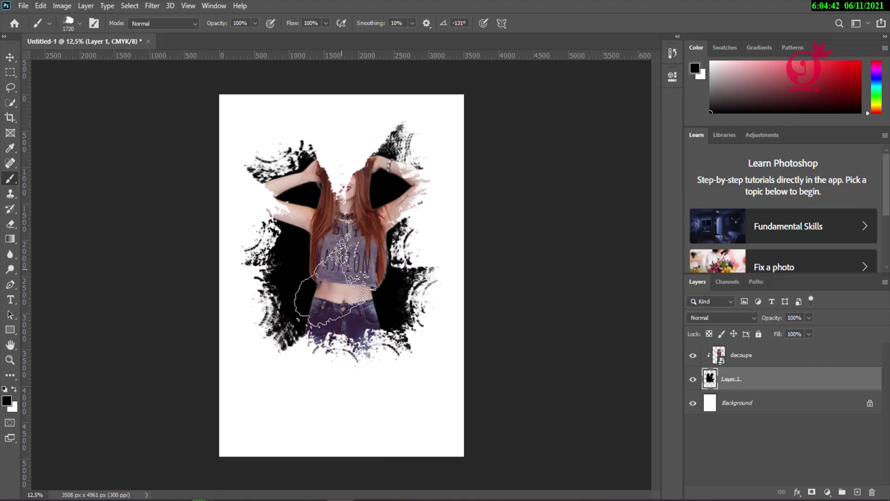
{"action": "left_click", "coordinate": [357, 194]}
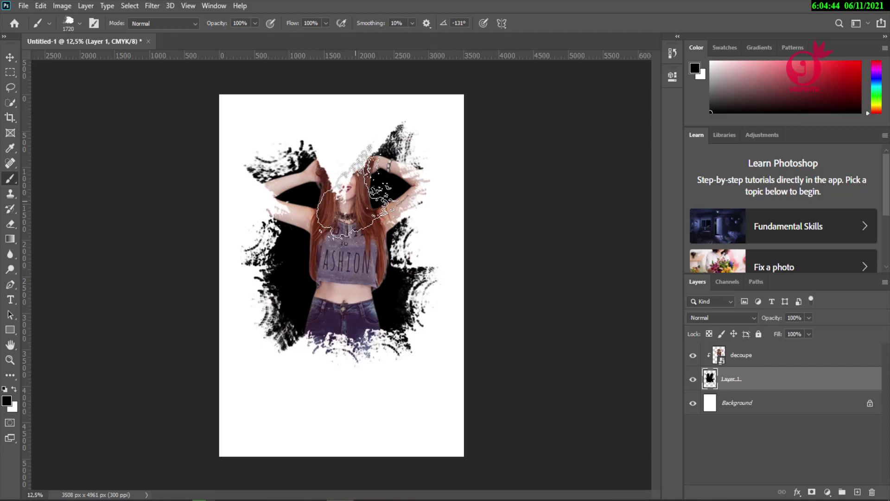
Stamp more rotated grunge above and around the head, leaving the brush angle at 74°
{"action": "right_click", "coordinate": [357, 195]}
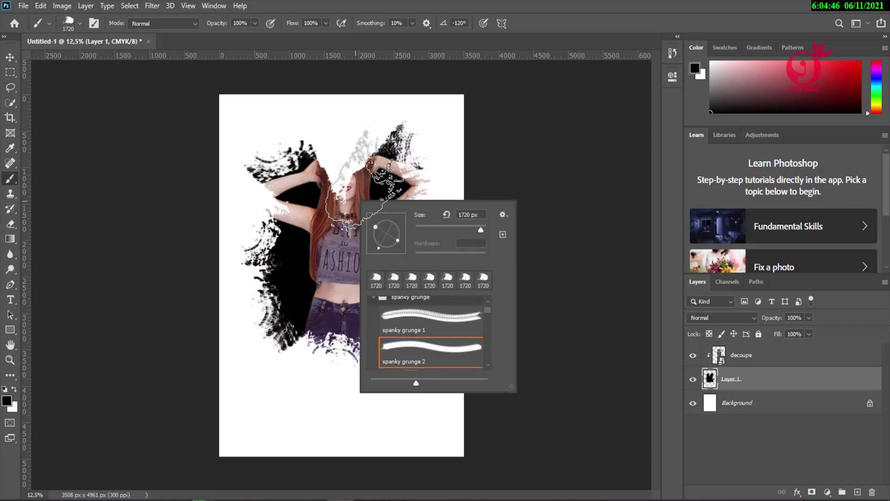
{"action": "left_click_drag", "start_coordinate": [380, 251], "coordinate": [378, 249]}
{"action": "left_click", "coordinate": [357, 162]}
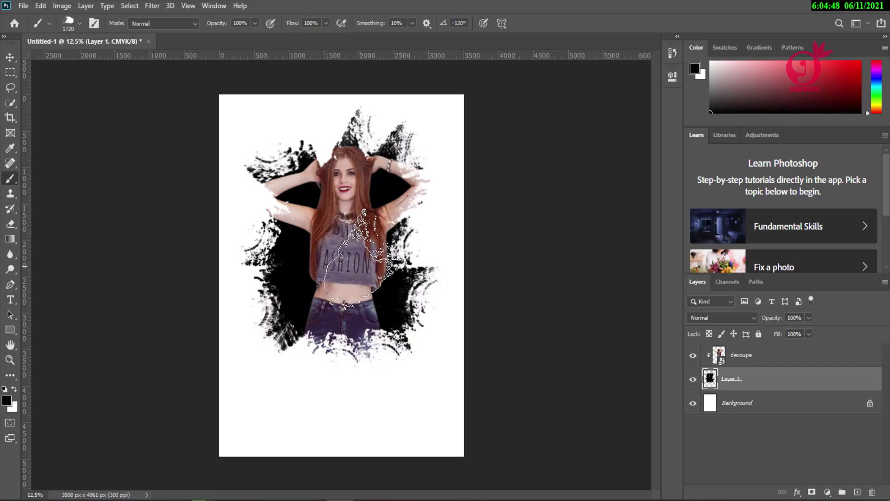
{"action": "right_click", "coordinate": [362, 262]}
{"action": "left_click_drag", "start_coordinate": [393, 304], "coordinate": [387, 317]}
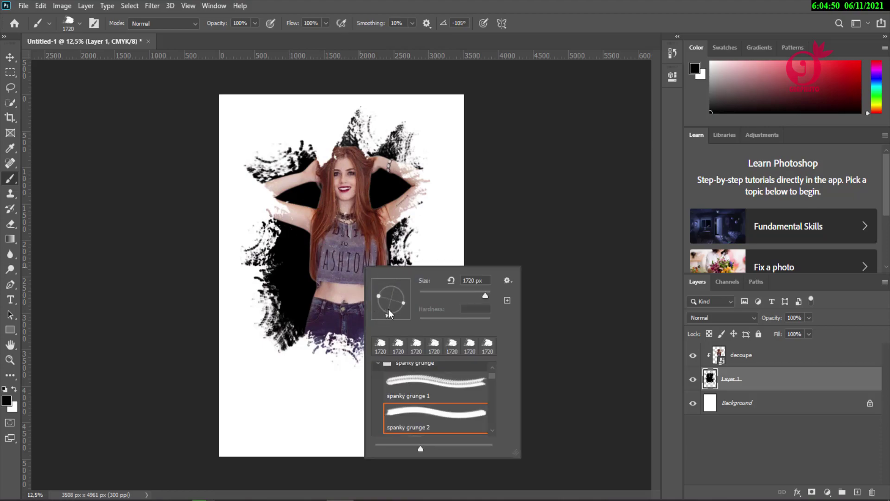
{"action": "left_click", "coordinate": [332, 162]}
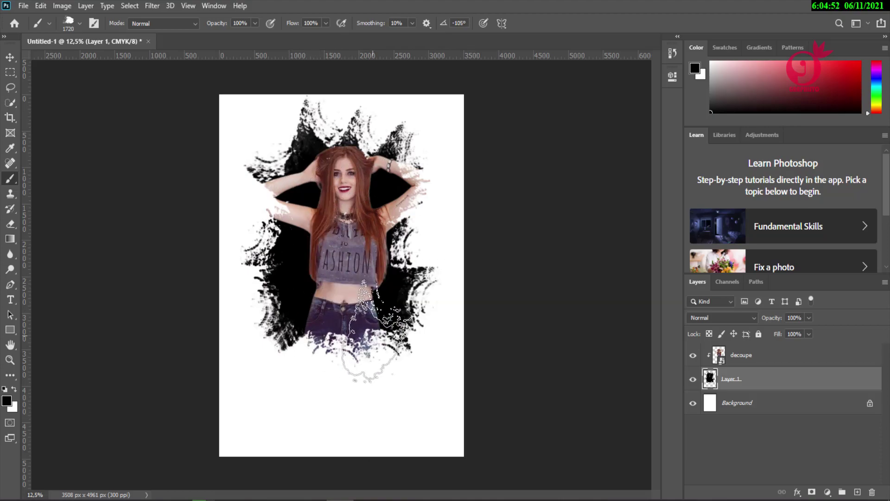
{"action": "right_click", "coordinate": [368, 309]}
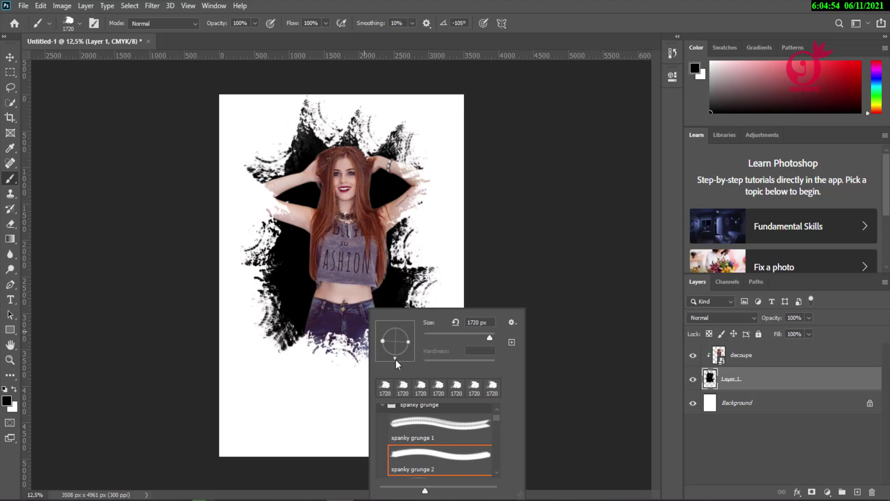
{"action": "mouse_move", "coordinate": [394, 349]}
{"action": "left_mouse_down"}
{"action": "mouse_move", "coordinate": [400, 358]}
{"action": "mouse_move", "coordinate": [370, 362]}
{"action": "left_mouse_up"}
{"action": "left_click_drag", "start_coordinate": [405, 332], "coordinate": [397, 327]}
{"action": "key", "text": "Return"}
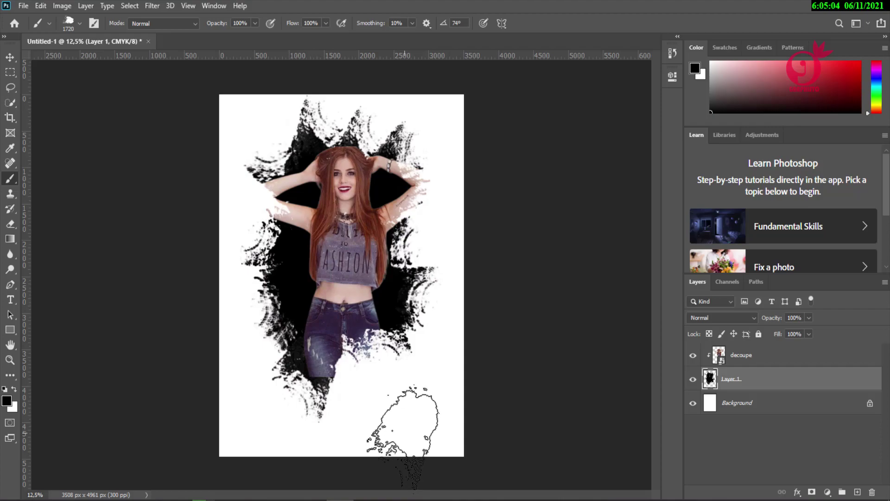
{"action": "left_click", "coordinate": [10, 57]}
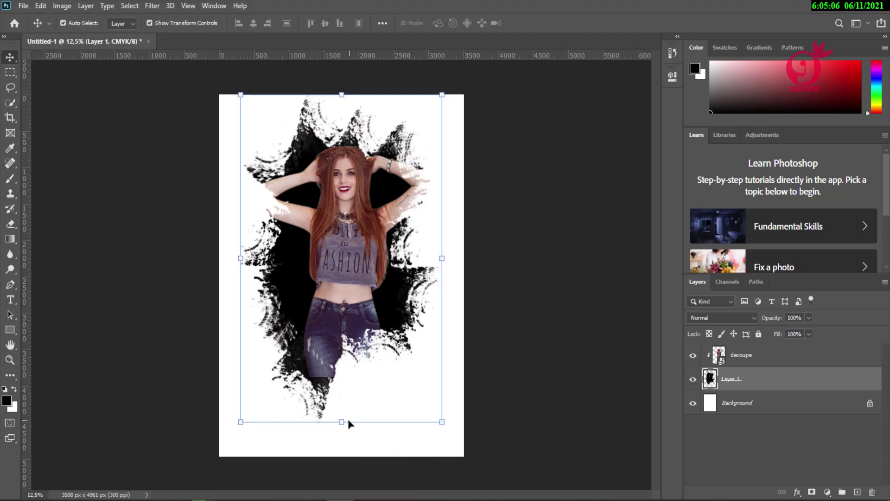
Scale the splash Layer 1 to about 96% and drag it lower, with the clipped photo
{"action": "left_click_drag", "start_coordinate": [342, 422], "coordinate": [345, 408]}
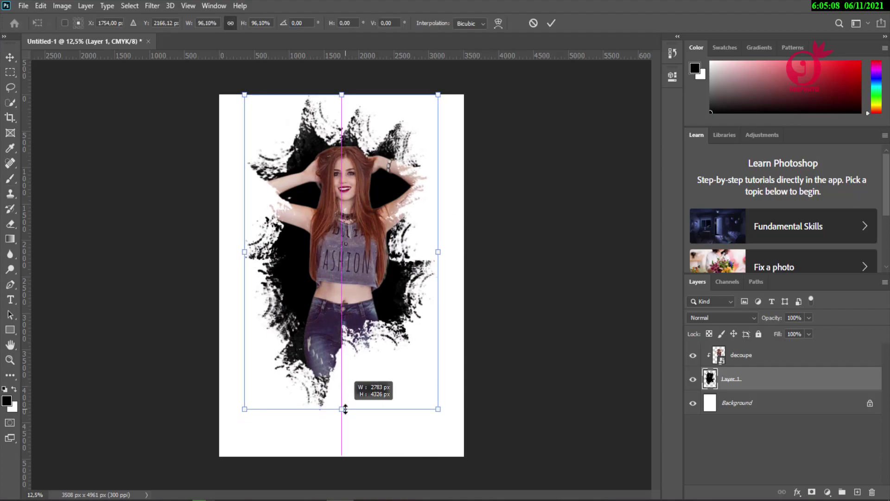
{"action": "key", "text": "ctrl+z"}
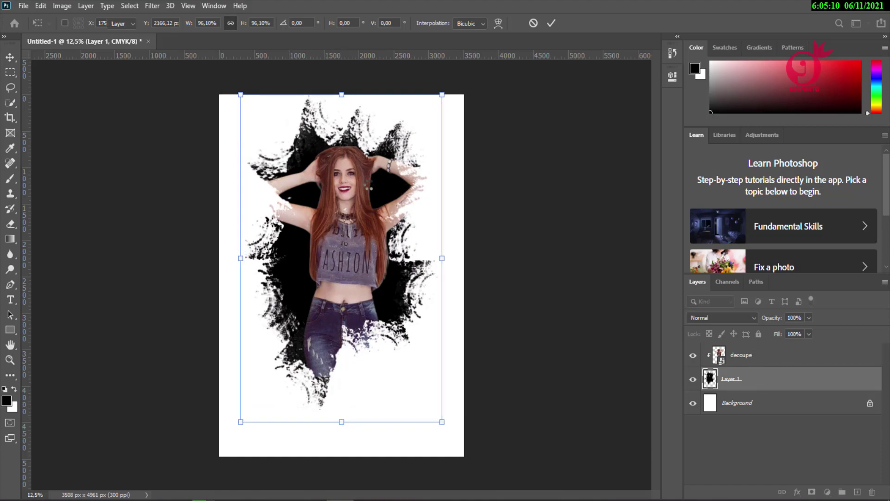
{"action": "key", "text": "Return"}
{"action": "left_click_drag", "start_coordinate": [352, 190], "coordinate": [352, 214]}
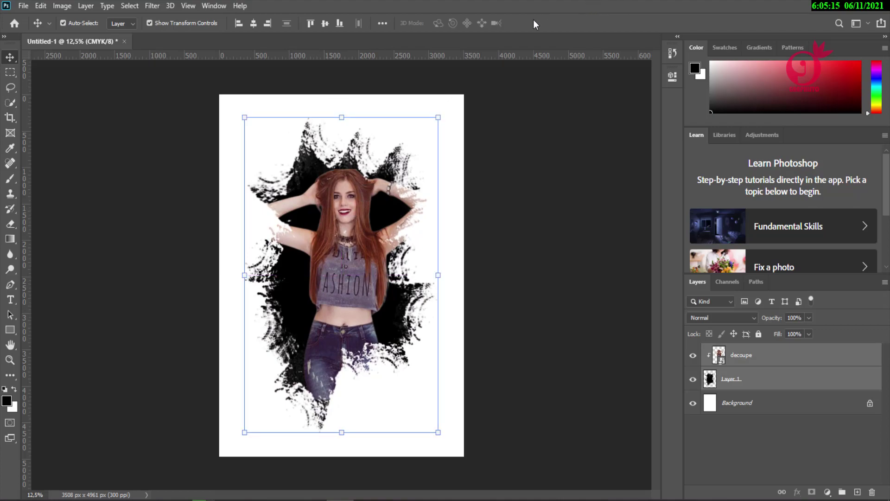
{"action": "left_click", "coordinate": [76, 149]}
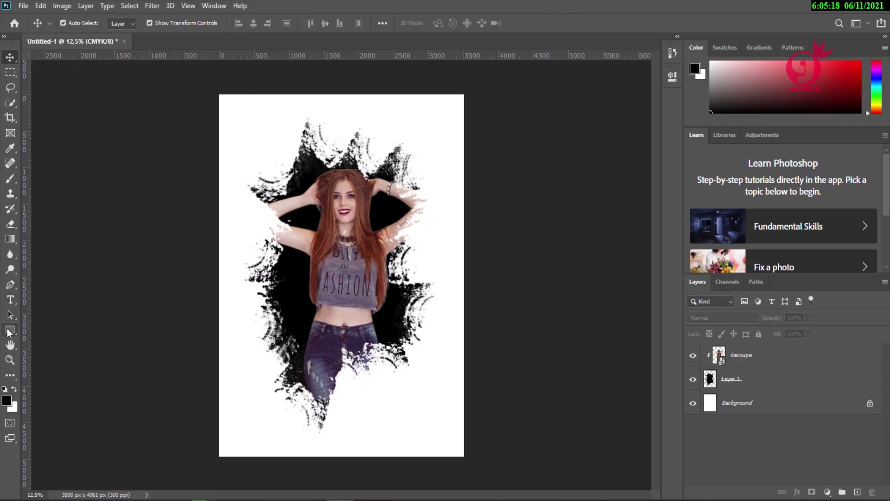
Choose the Rectangle tool and set its fill to none
{"action": "right_click", "coordinate": [10, 332]}
{"action": "left_click", "coordinate": [46, 330]}
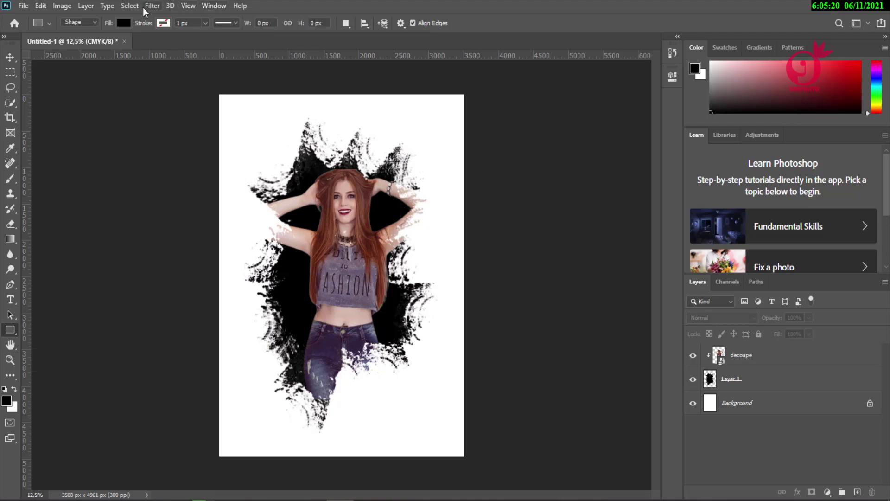
{"action": "left_click", "coordinate": [123, 24]}
{"action": "left_click", "coordinate": [58, 45]}
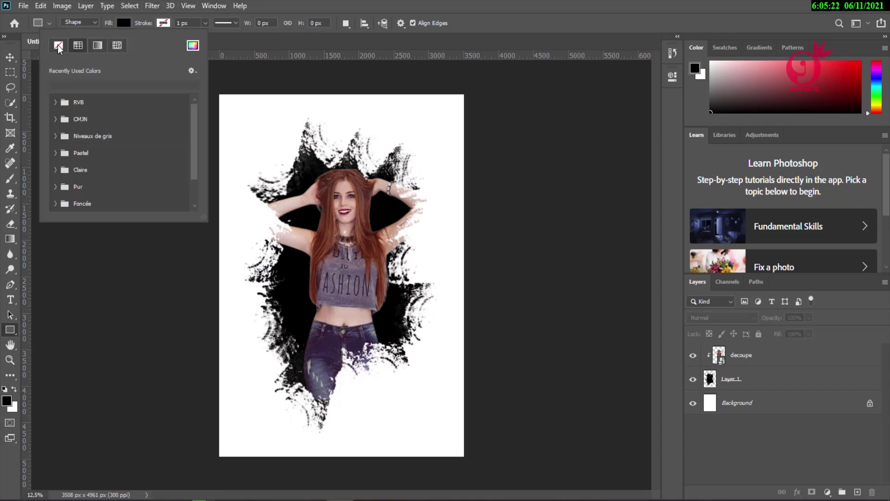
Set the rectangle's solid stroke colour to dark red 5f2323
{"action": "left_click", "coordinate": [165, 24]}
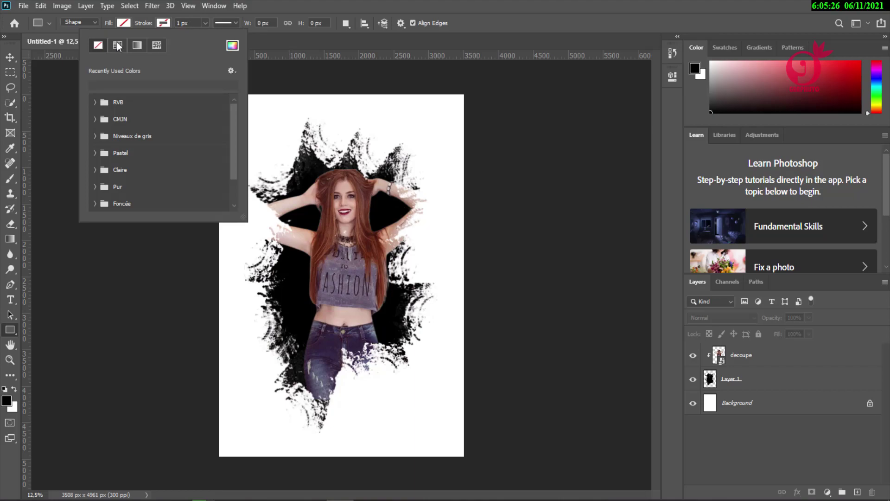
{"action": "left_click", "coordinate": [136, 46]}
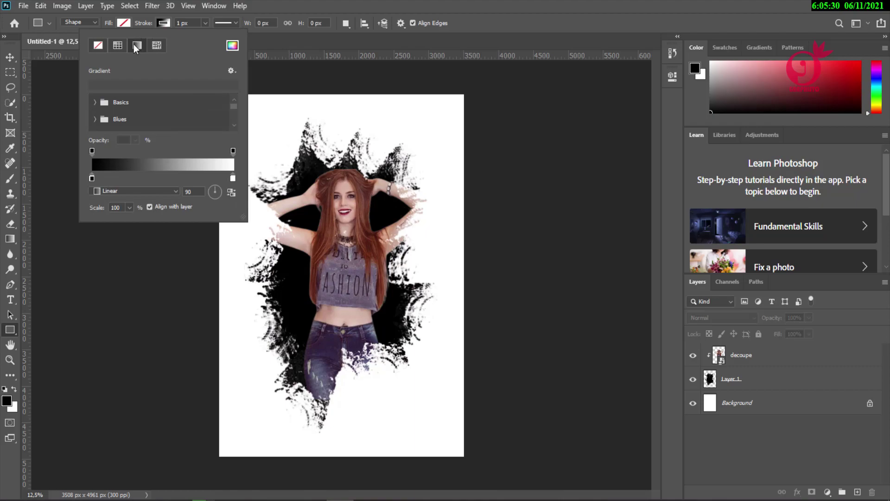
{"action": "left_click", "coordinate": [122, 45]}
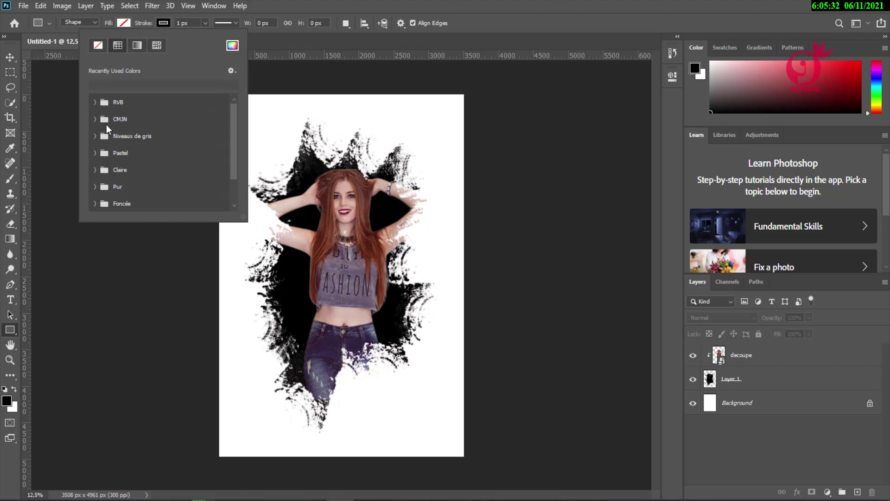
{"action": "left_click", "coordinate": [232, 45]}
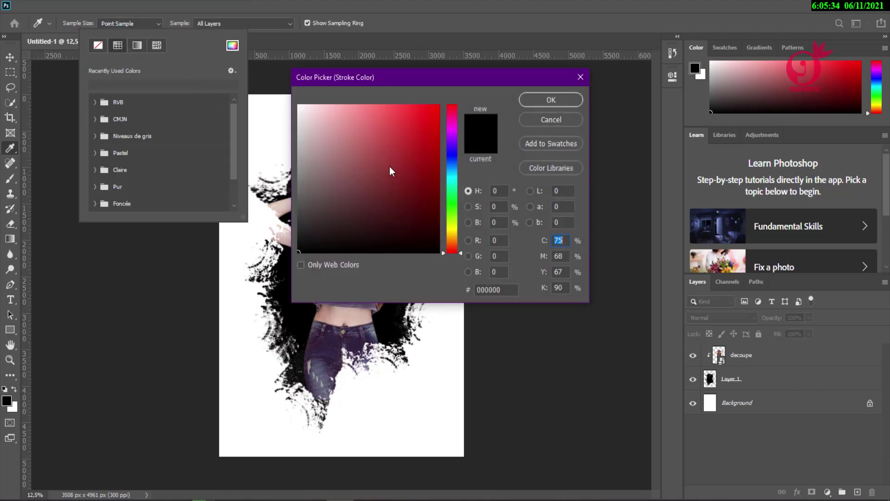
{"action": "left_click", "coordinate": [315, 181]}
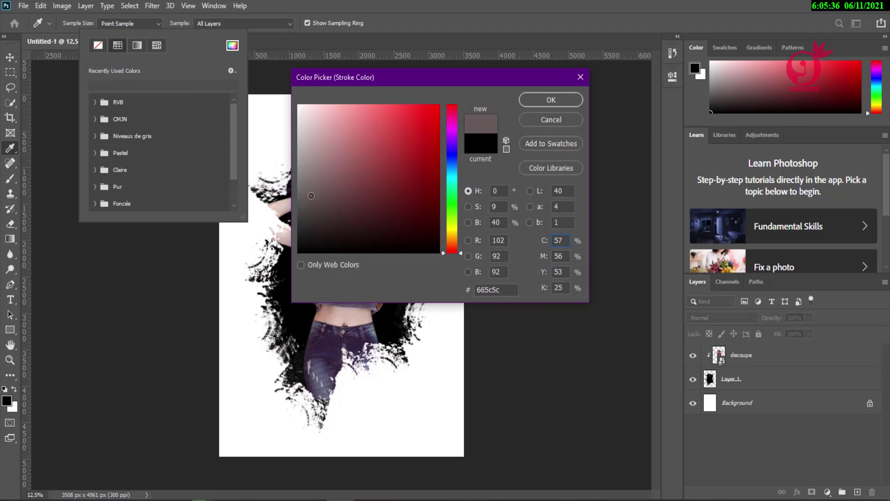
{"action": "left_click_drag", "start_coordinate": [315, 182], "coordinate": [310, 185]}
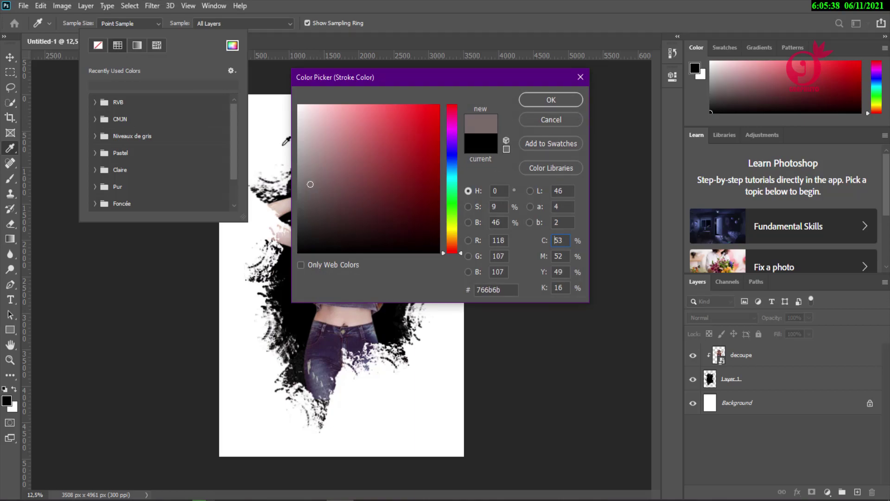
{"action": "left_click", "coordinate": [306, 133]}
{"action": "left_click", "coordinate": [387, 198]}
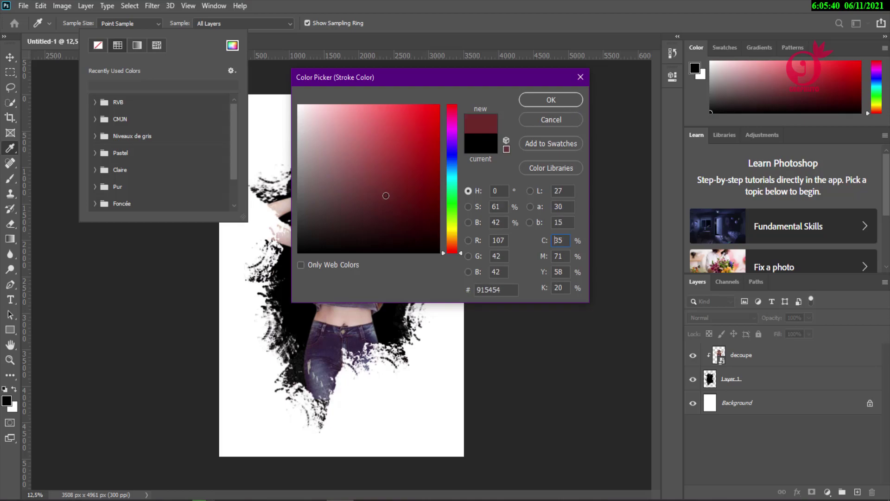
{"action": "left_click", "coordinate": [551, 101]}
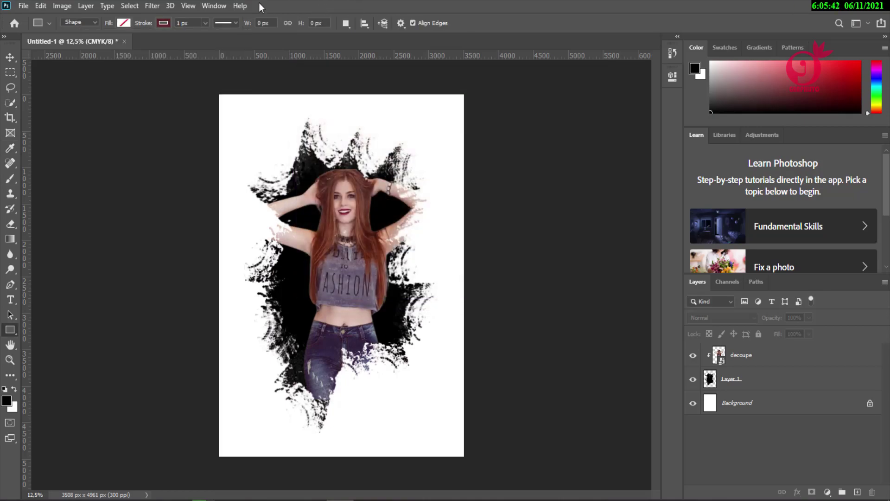
{"action": "left_click", "coordinate": [204, 23]}
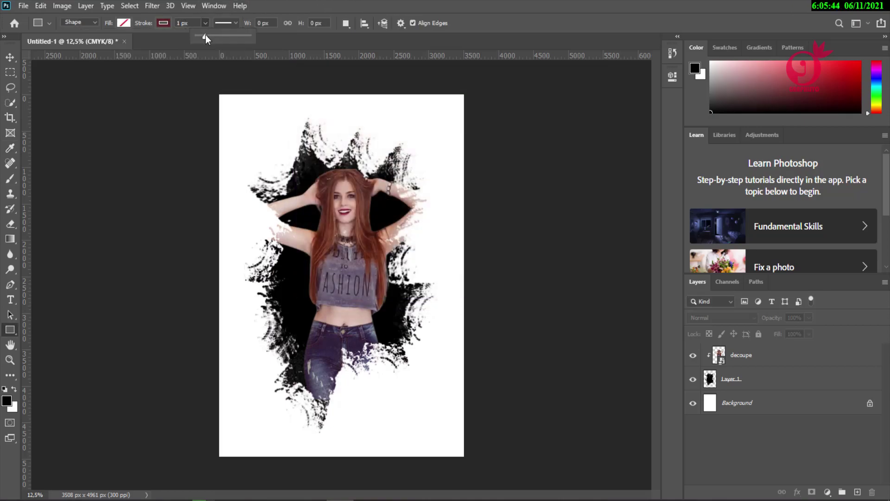
Draw a rectangle around the woman and splash, thickening its dark red stroke to about 76 px
{"action": "left_click_drag", "start_coordinate": [210, 37], "coordinate": [211, 37]}
{"action": "left_click_drag", "start_coordinate": [248, 143], "coordinate": [436, 413]}
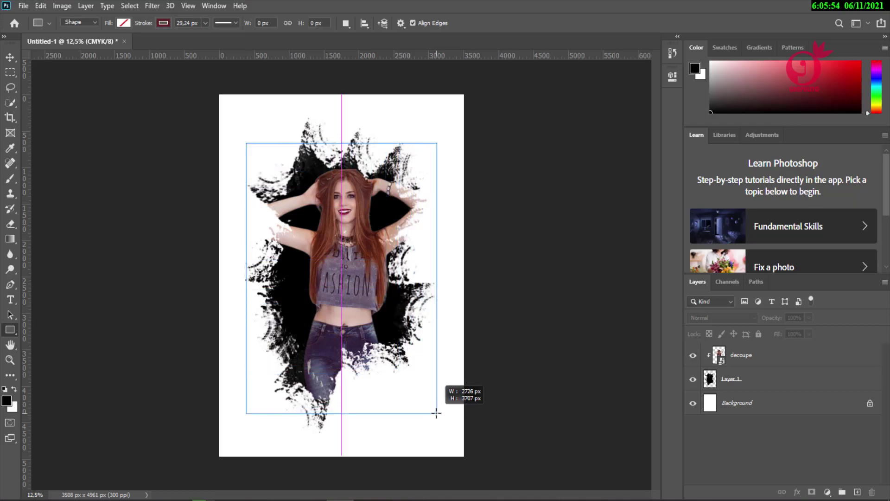
{"action": "left_click_drag", "start_coordinate": [436, 413], "coordinate": [436, 406]}
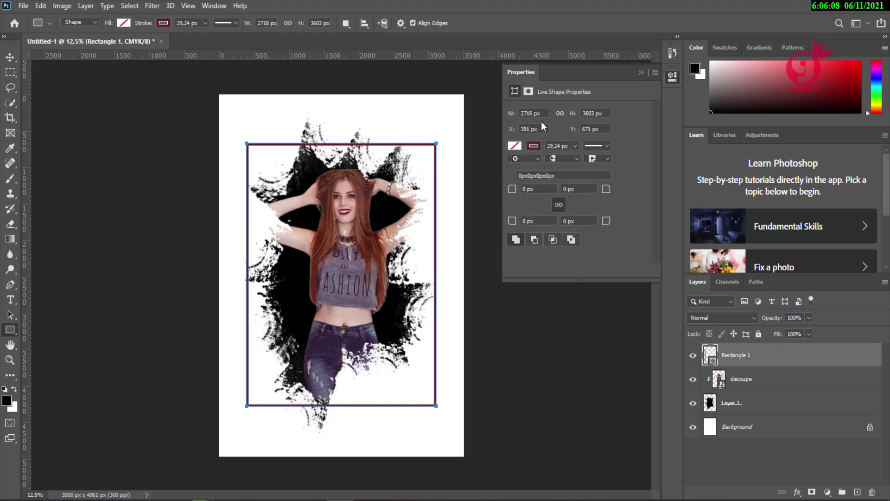
{"action": "left_click", "coordinate": [575, 146]}
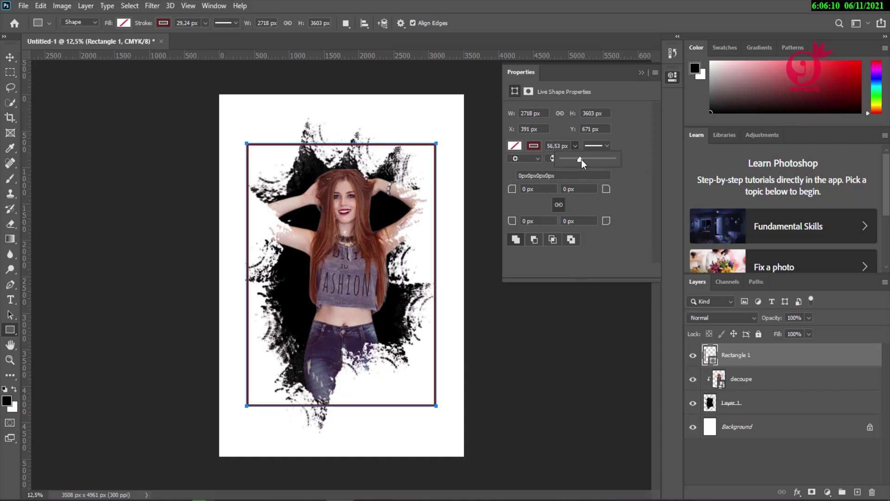
{"action": "left_click_drag", "start_coordinate": [581, 159], "coordinate": [582, 159]}
{"action": "left_click_drag", "start_coordinate": [583, 158], "coordinate": [584, 158]}
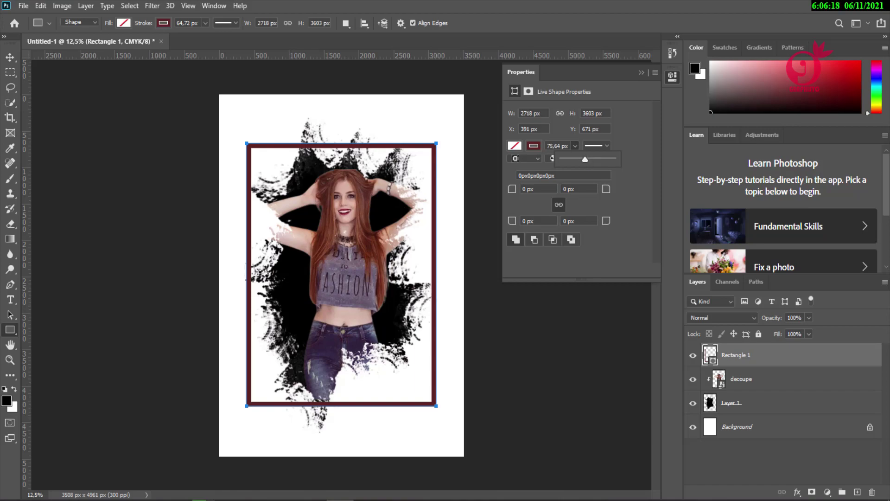
{"action": "left_click", "coordinate": [644, 71]}
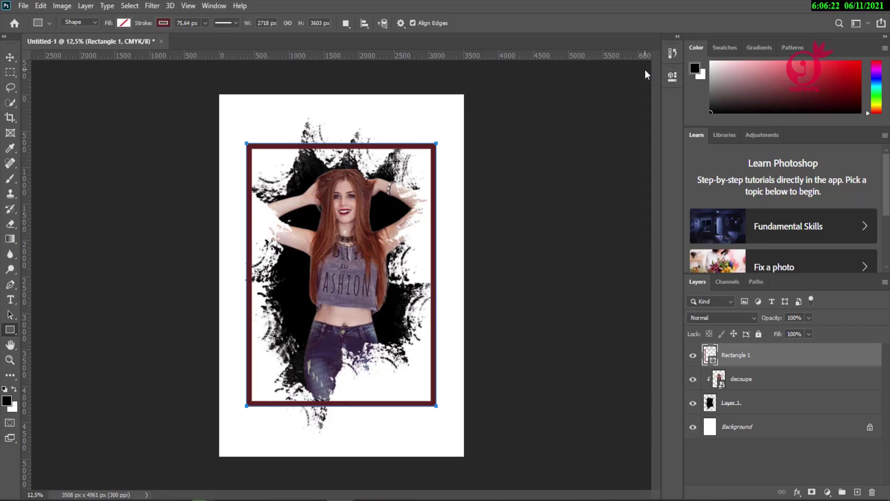
Select the black splash Layer 1 and set up a 397 px eraser
{"action": "left_click", "coordinate": [10, 57]}
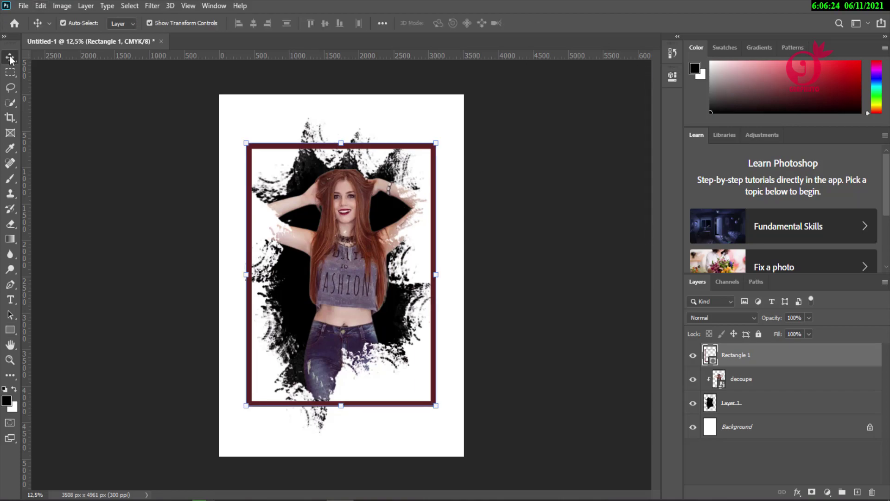
{"action": "left_click", "coordinate": [738, 408]}
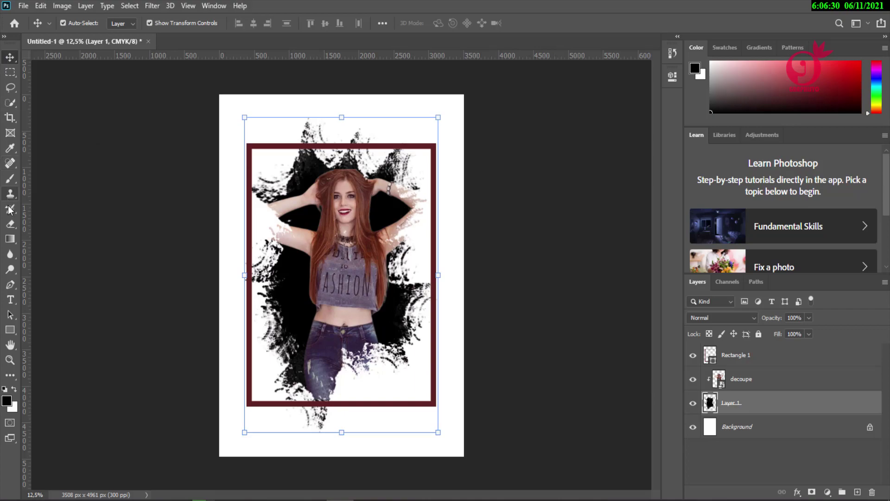
{"action": "left_click", "coordinate": [10, 224]}
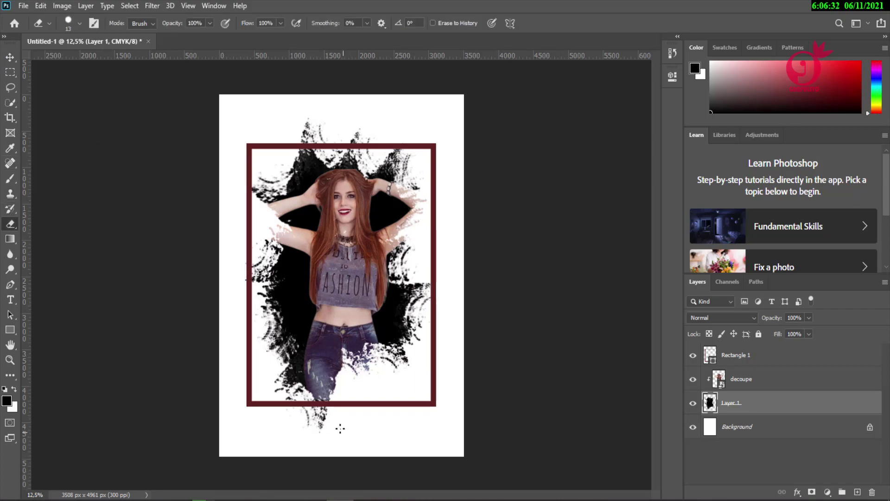
{"action": "left_click_drag", "start_coordinate": [339, 428], "coordinate": [371, 428]}
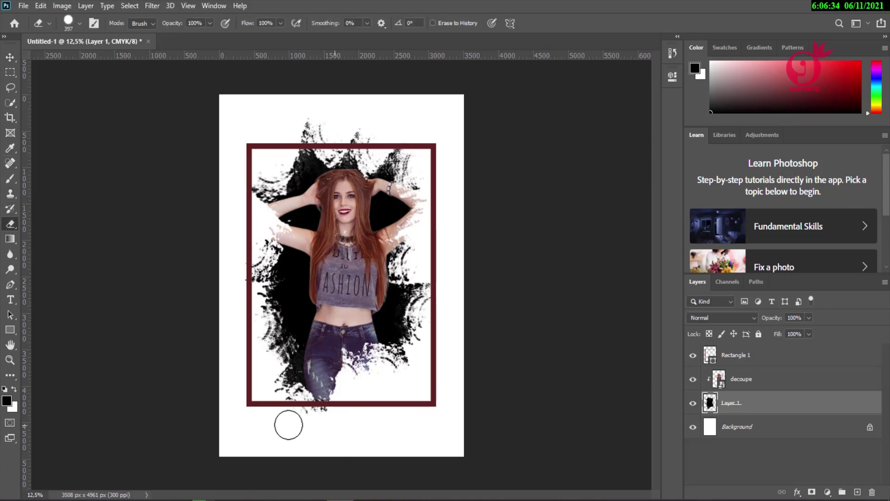
Erase the splatter poking out below and above the frame
{"action": "left_click_drag", "start_coordinate": [289, 425], "coordinate": [334, 416]}
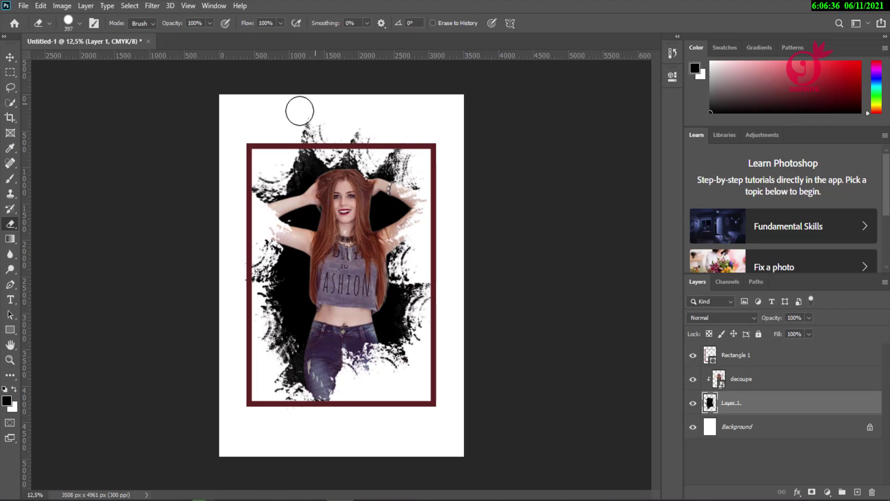
{"action": "mouse_move", "coordinate": [299, 111]}
{"action": "left_mouse_down"}
{"action": "mouse_move", "coordinate": [307, 123]}
{"action": "mouse_move", "coordinate": [383, 123]}
{"action": "mouse_move", "coordinate": [276, 125]}
{"action": "mouse_move", "coordinate": [413, 132]}
{"action": "left_mouse_up"}
{"action": "scroll", "coordinate": [413, 132], "scroll_direction": "up", "scroll_amount": 2}
{"action": "scroll", "coordinate": [413, 132], "scroll_direction": "up", "scroll_amount": 2}
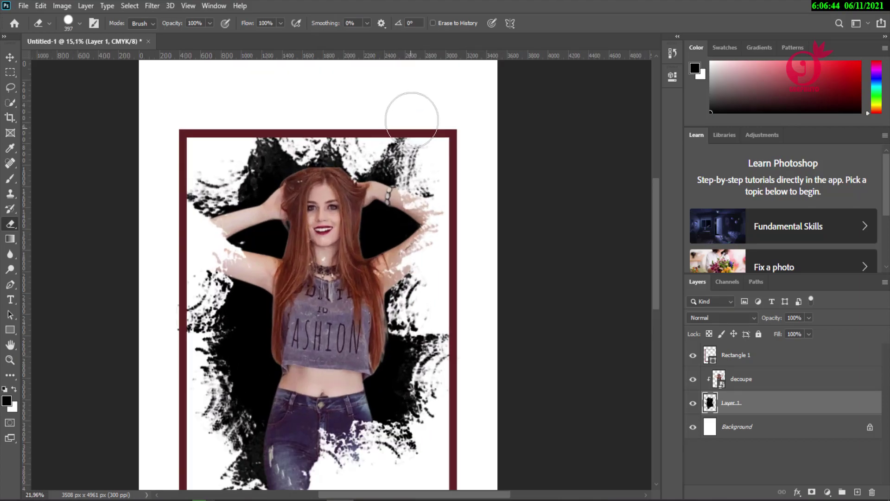
{"action": "scroll", "coordinate": [411, 120], "scroll_direction": "up", "scroll_amount": 2}
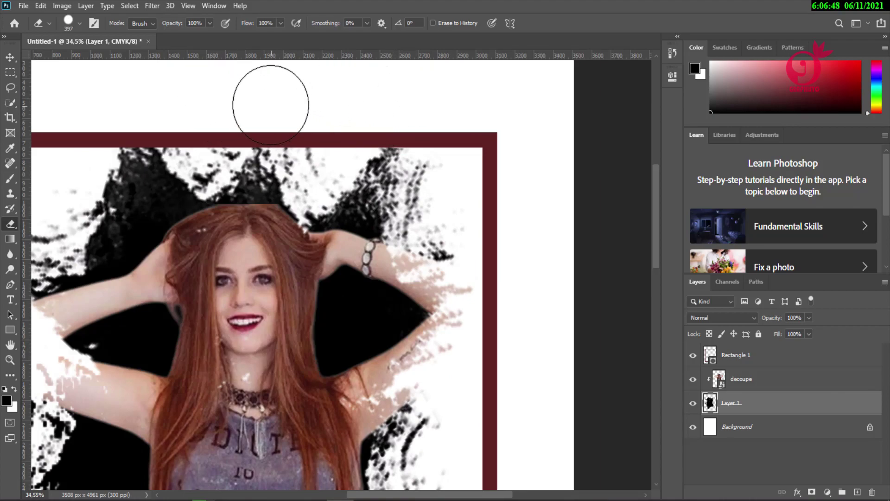
{"action": "scroll", "coordinate": [346, 148], "scroll_direction": "down", "scroll_amount": 2}
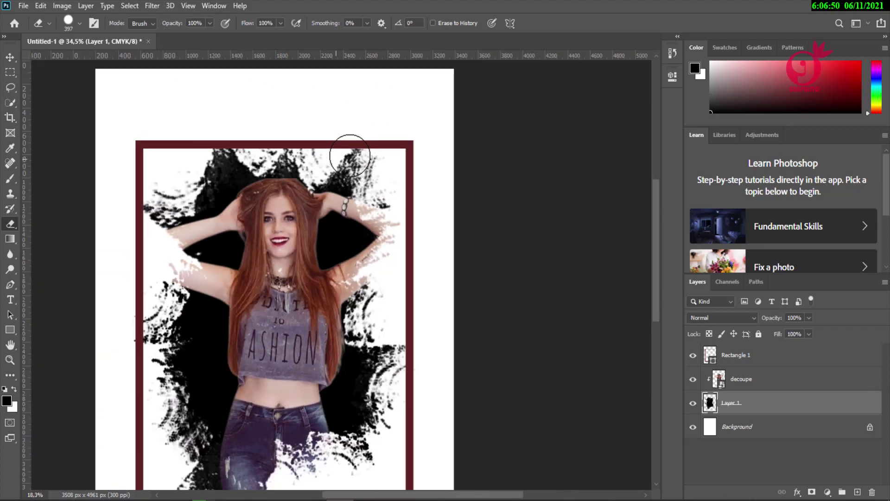
{"action": "scroll", "coordinate": [353, 204], "scroll_direction": "down", "scroll_amount": 1}
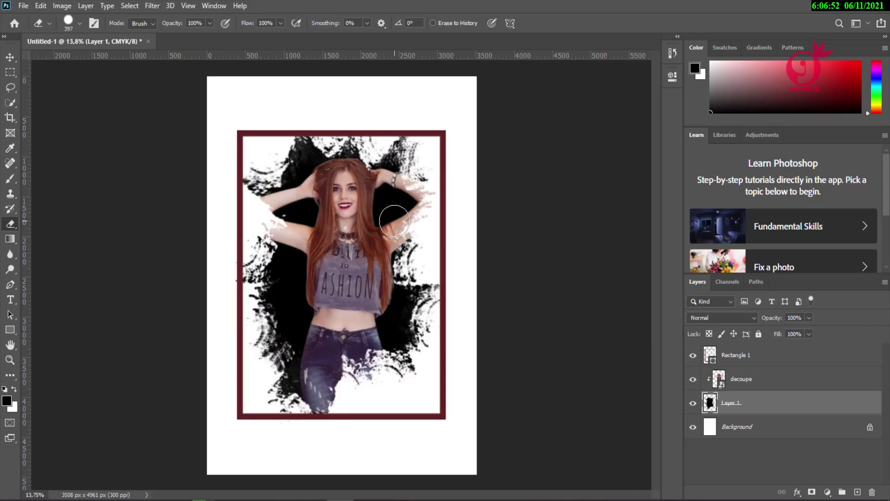
{"action": "scroll", "coordinate": [398, 232], "scroll_direction": "down", "scroll_amount": 1}
{"action": "scroll", "coordinate": [410, 255], "scroll_direction": "up", "scroll_amount": 1}
Unlock the Background layer and set the foreground to pale lavender a59aaa sampled from the shirt
{"action": "left_click", "coordinate": [771, 435]}
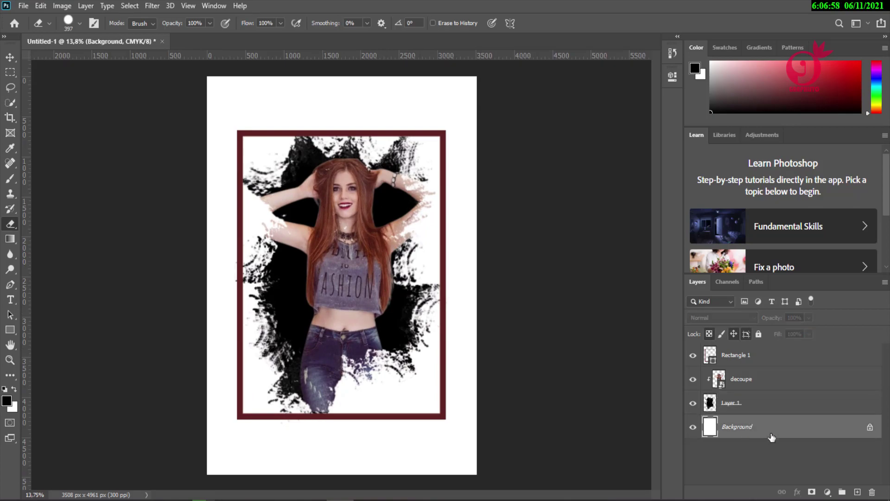
{"action": "left_click", "coordinate": [870, 427]}
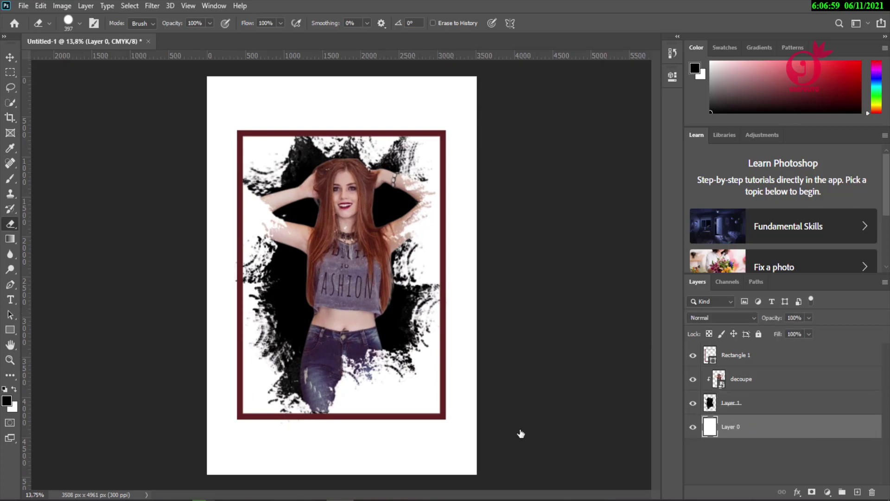
{"action": "left_click", "coordinate": [12, 402]}
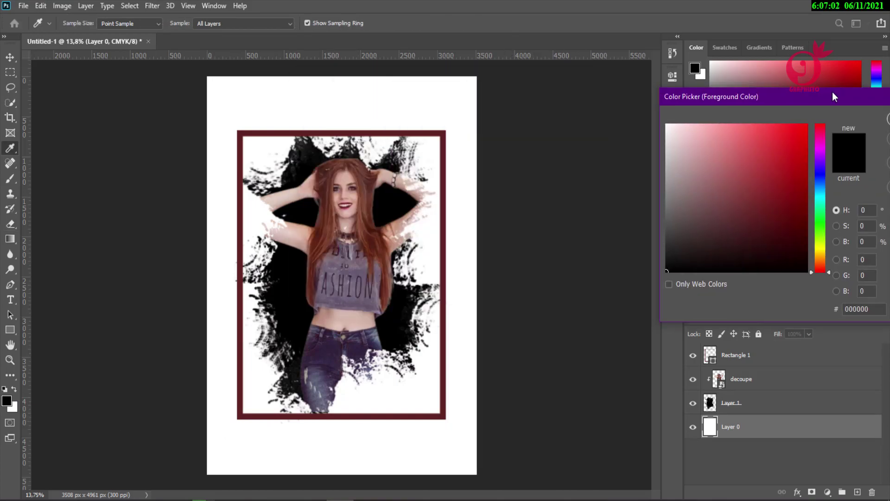
{"action": "left_click_drag", "start_coordinate": [468, 85], "coordinate": [829, 94]}
{"action": "left_click", "coordinate": [361, 269]}
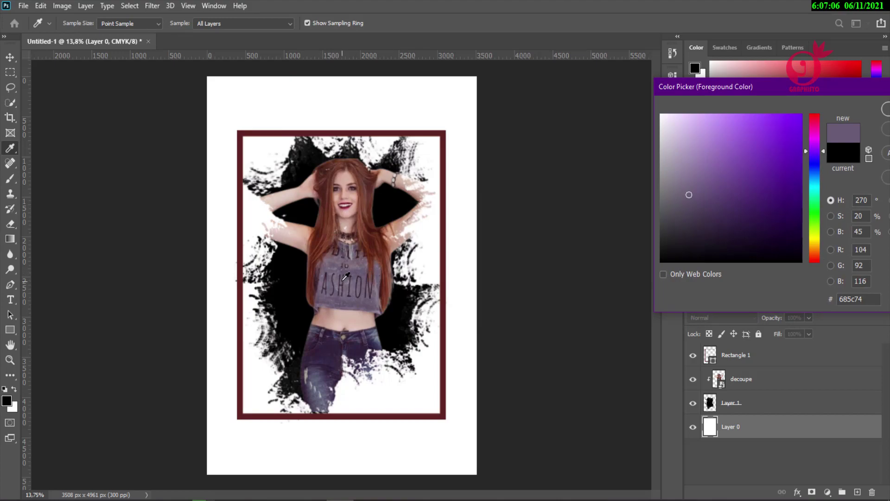
{"action": "left_click", "coordinate": [342, 277]}
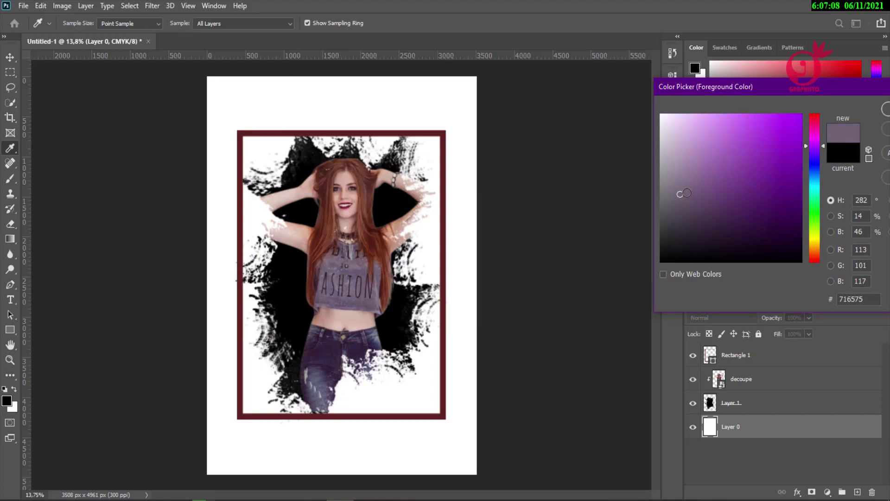
{"action": "left_click_drag", "start_coordinate": [686, 193], "coordinate": [673, 163]}
{"action": "left_click_drag", "start_coordinate": [797, 92], "coordinate": [660, 95]}
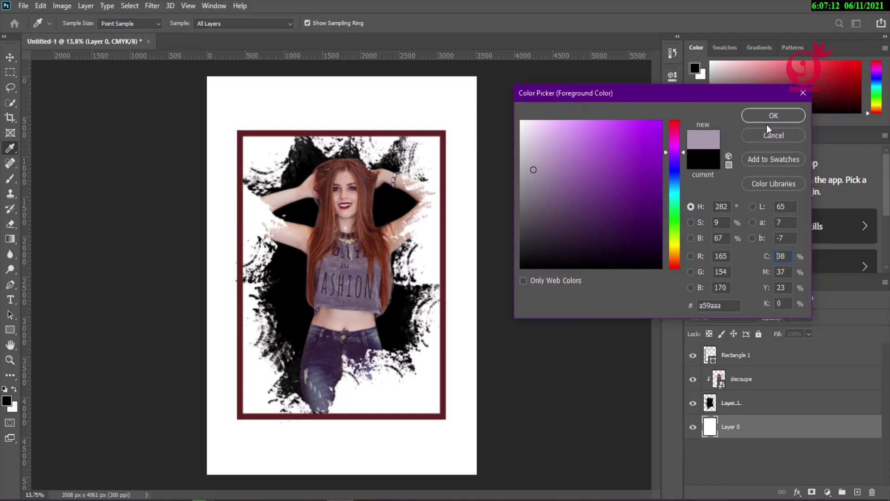
{"action": "left_click", "coordinate": [769, 113]}
Fill the unlocked background layer with the lavender foreground colour via Edit > Fill
{"action": "key", "text": "e"}
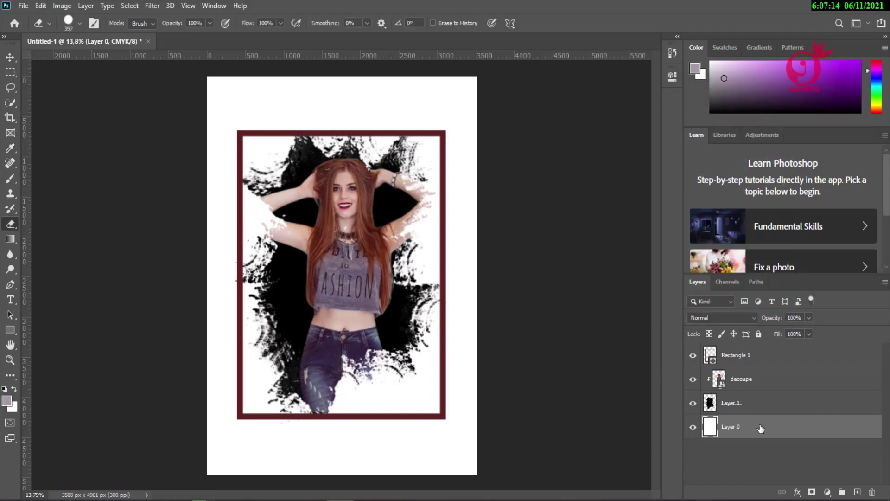
{"action": "left_click", "coordinate": [41, 6]}
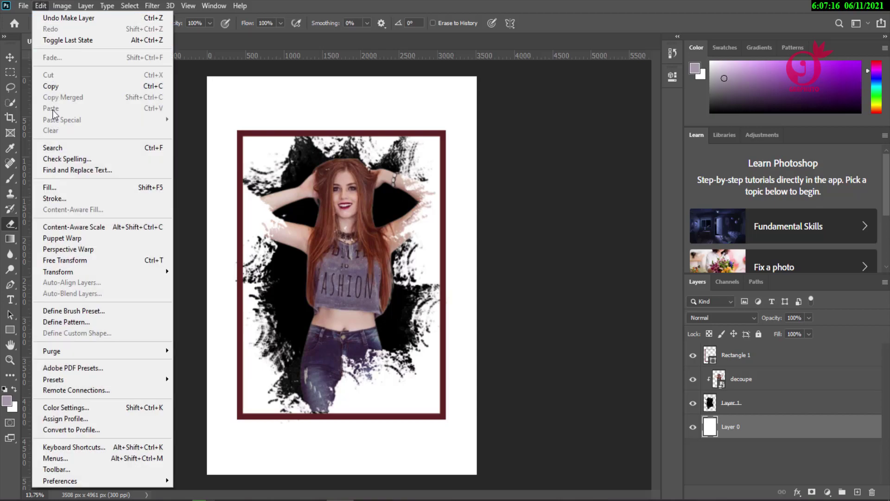
{"action": "left_click", "coordinate": [63, 185]}
{"action": "left_click", "coordinate": [513, 128]}
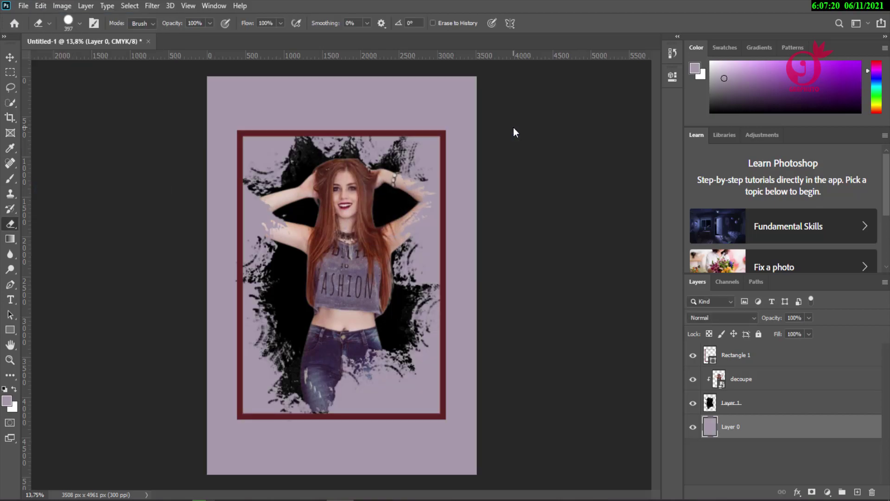
Select the frame layer and add a Color Overlay in its Layer Style
{"action": "left_click", "coordinate": [10, 57]}
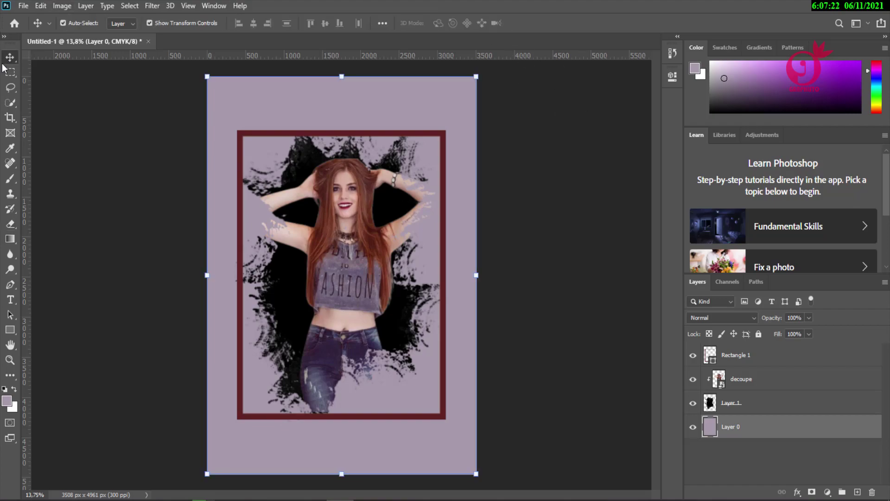
{"action": "left_click", "coordinate": [442, 161]}
{"action": "right_click", "coordinate": [760, 360]}
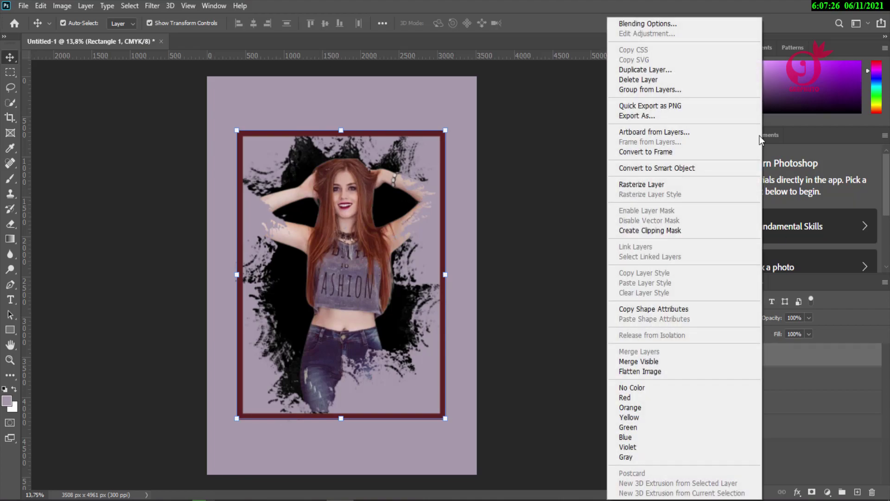
{"action": "left_click", "coordinate": [700, 24]}
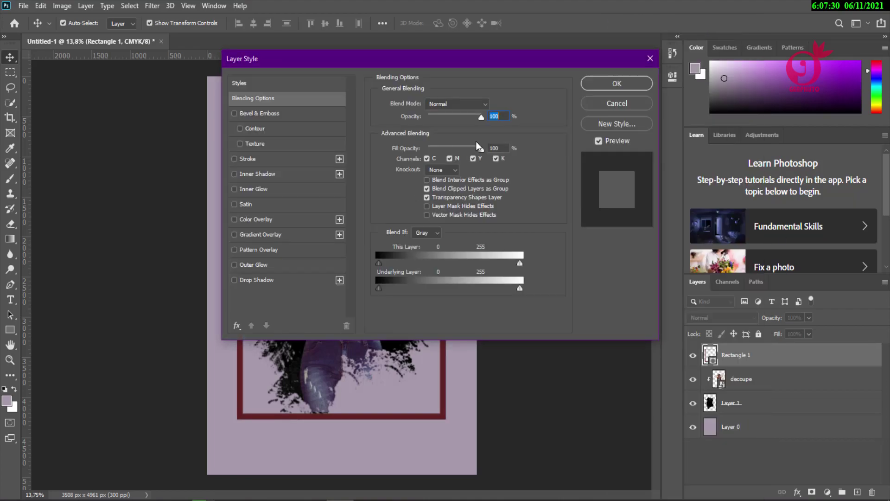
{"action": "left_click_drag", "start_coordinate": [636, 53], "coordinate": [688, 32]}
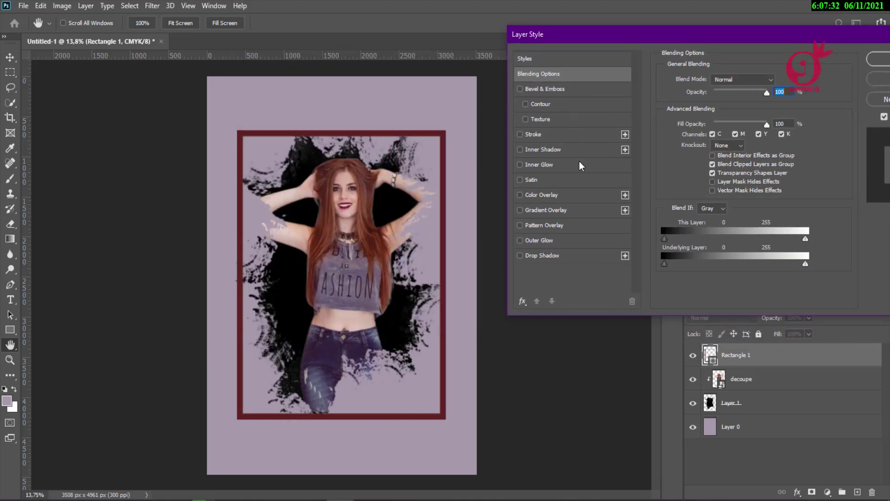
{"action": "left_click", "coordinate": [528, 195]}
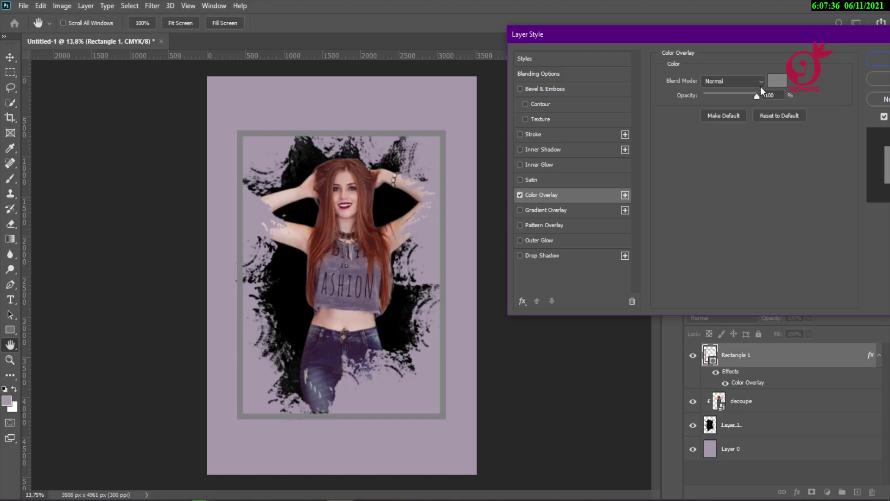
Set the overlay colour to near-white d3d1d2 and apply the style
{"action": "left_click", "coordinate": [777, 81]}
{"action": "left_click_drag", "start_coordinate": [518, 173], "coordinate": [522, 134]}
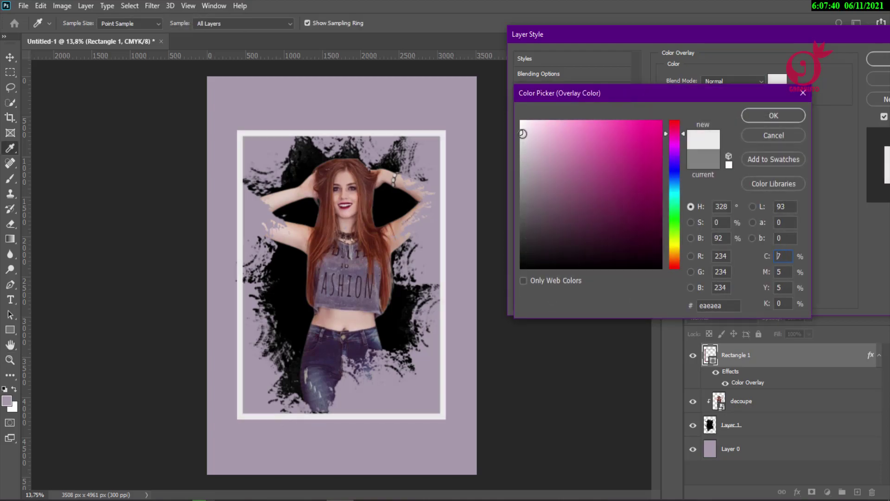
{"action": "left_click", "coordinate": [766, 117]}
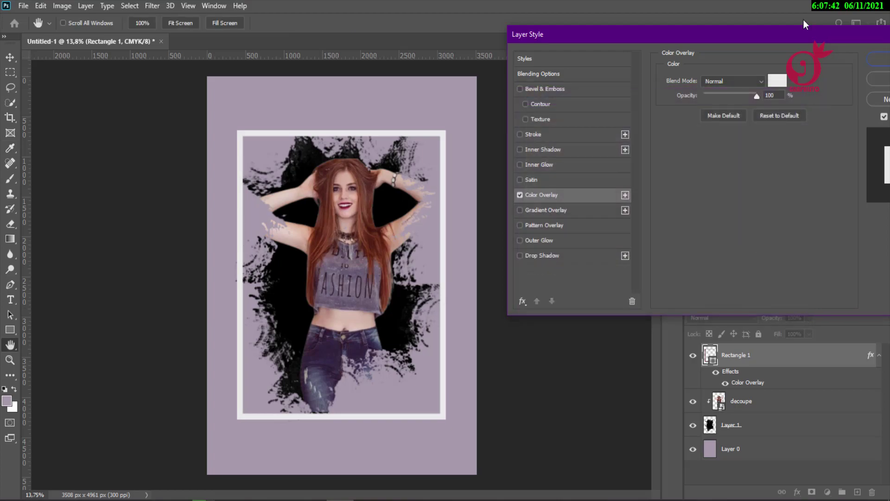
{"action": "left_click_drag", "start_coordinate": [735, 36], "coordinate": [691, 35]}
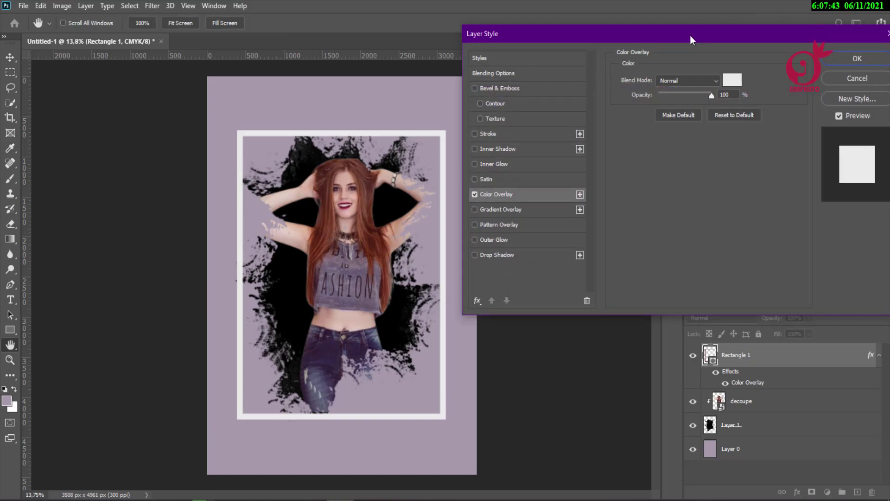
{"action": "left_click", "coordinate": [844, 56]}
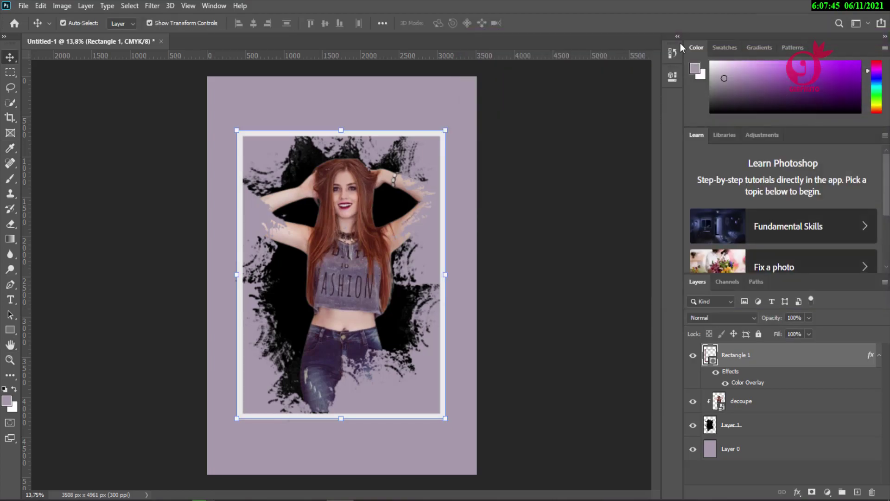
{"action": "left_click", "coordinate": [334, 219]}
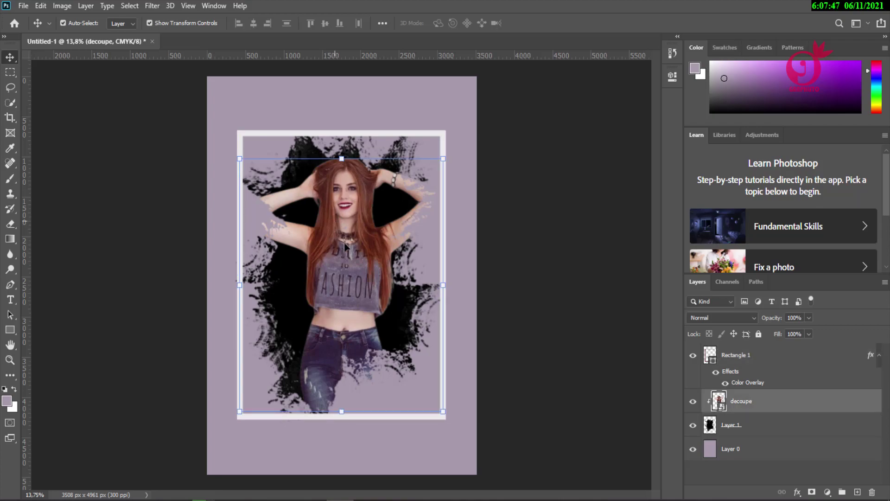
{"action": "left_click", "coordinate": [765, 432]}
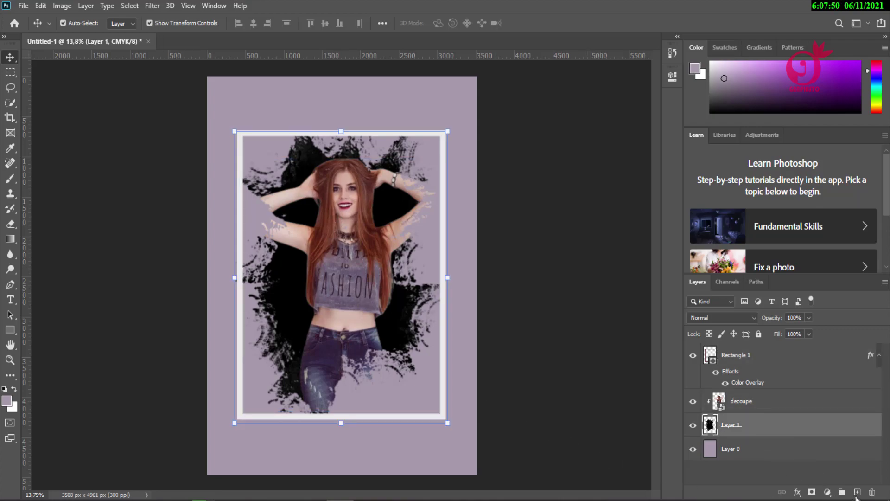
{"action": "left_click", "coordinate": [856, 493]}
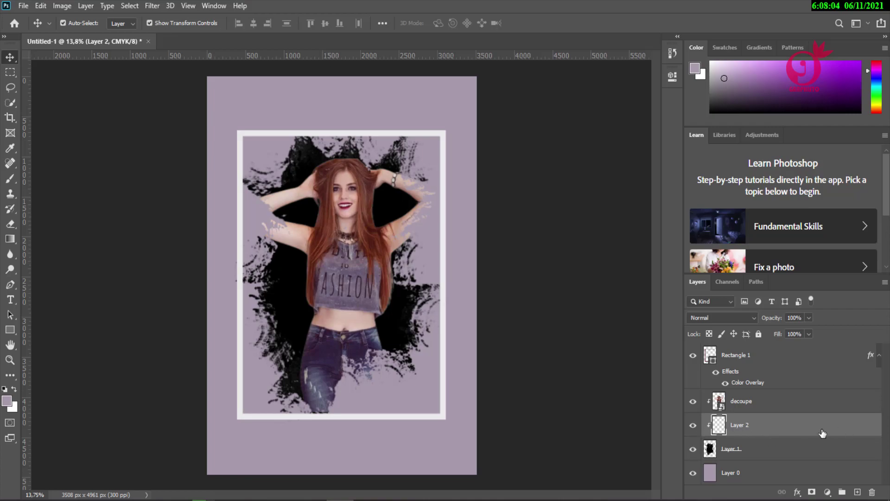
{"action": "key", "text": "Delete"}
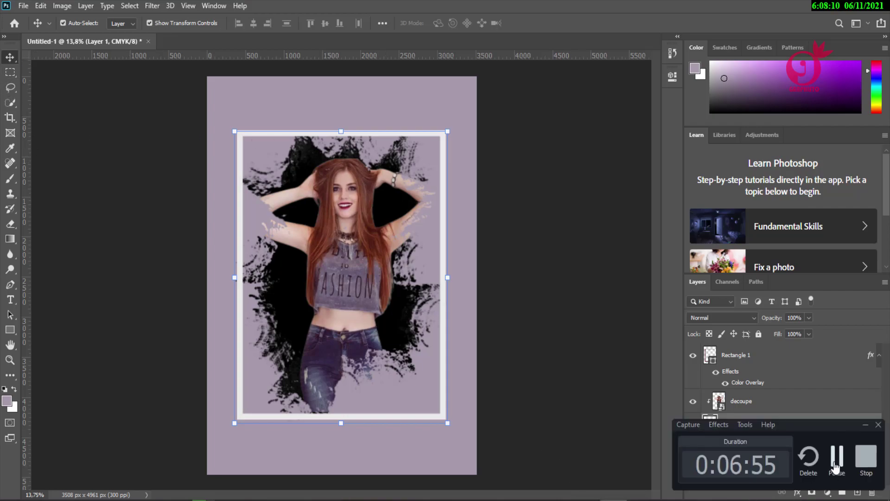
{"action": "left_click", "coordinate": [752, 359]}
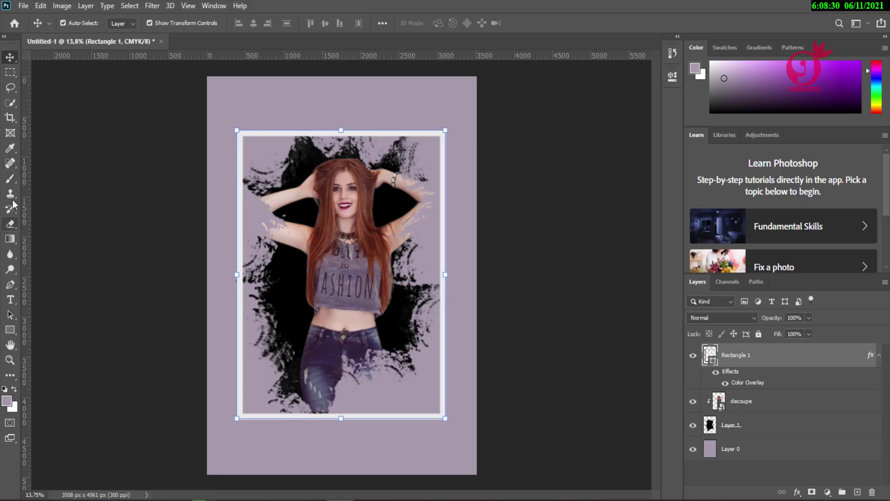
Select Layer 1 and set the brush to spanky grunge 1 at about 1076 px
{"action": "left_click", "coordinate": [10, 178]}
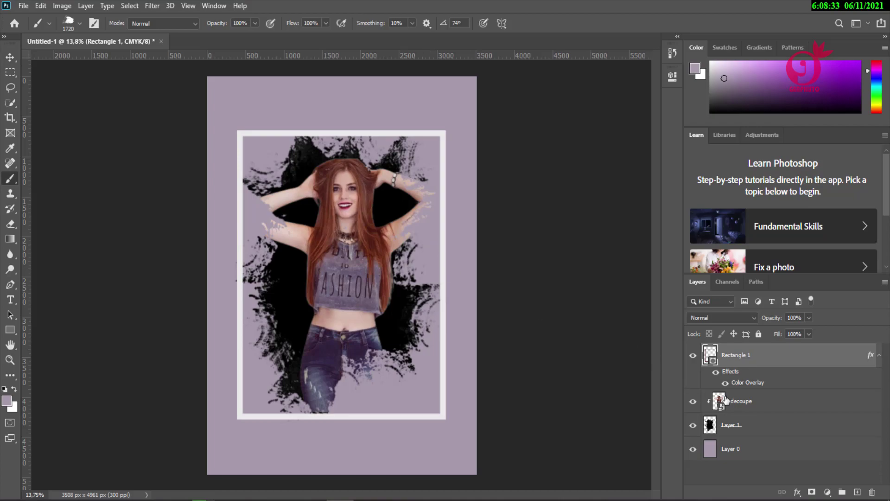
{"action": "left_click", "coordinate": [762, 426]}
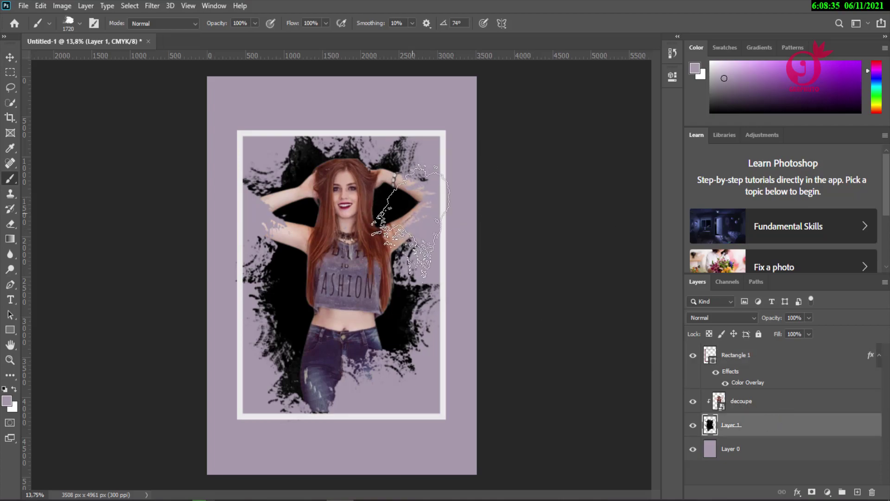
{"action": "left_click_drag", "start_coordinate": [422, 232], "coordinate": [400, 221]}
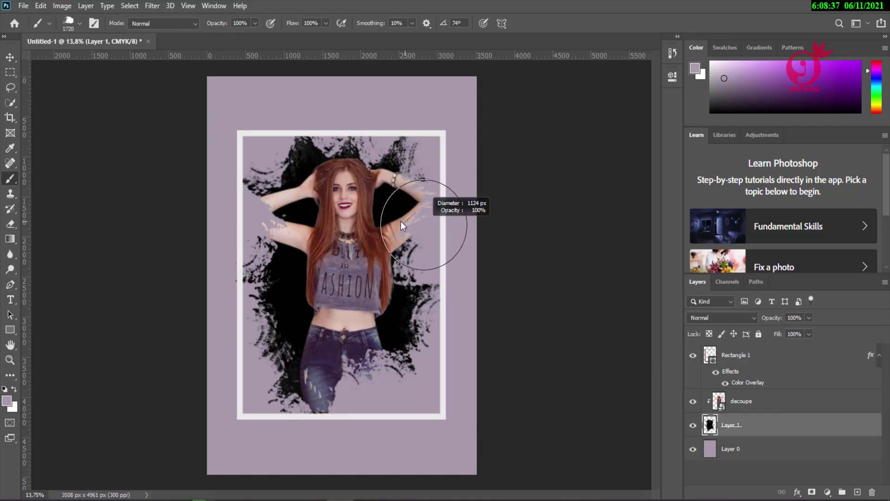
{"action": "right_click", "coordinate": [420, 229]}
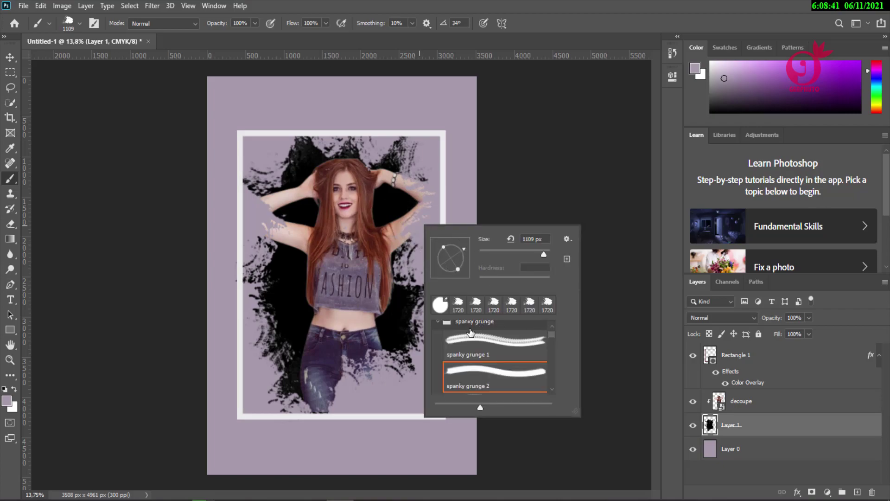
{"action": "left_click", "coordinate": [505, 346]}
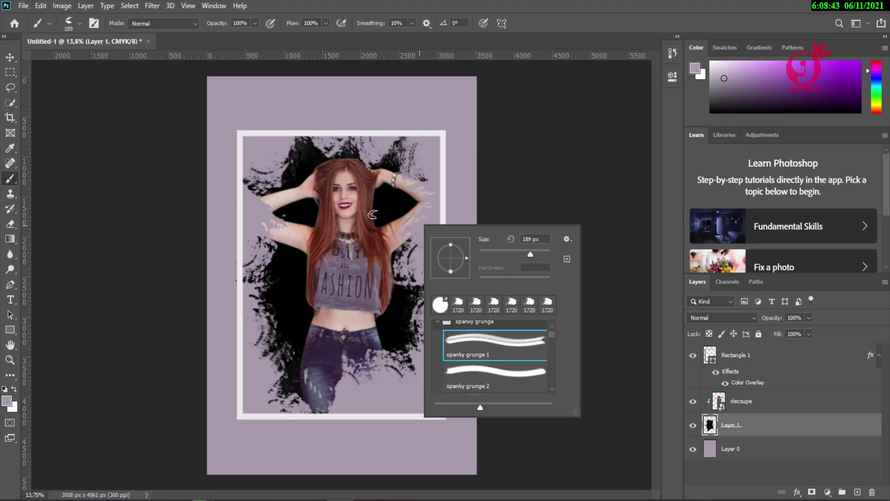
{"action": "left_click_drag", "start_coordinate": [373, 214], "coordinate": [426, 207]}
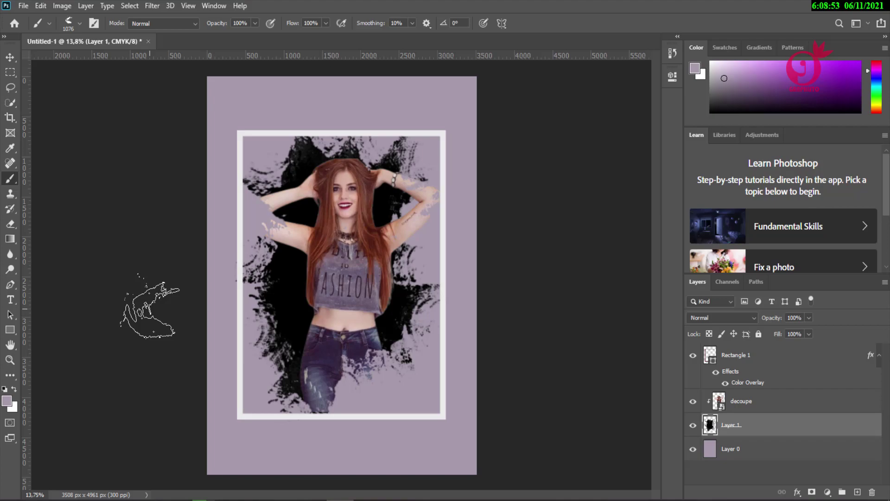
Stamp a trial white grunge splatter beside the figure, then undo it
{"action": "left_click", "coordinate": [14, 389]}
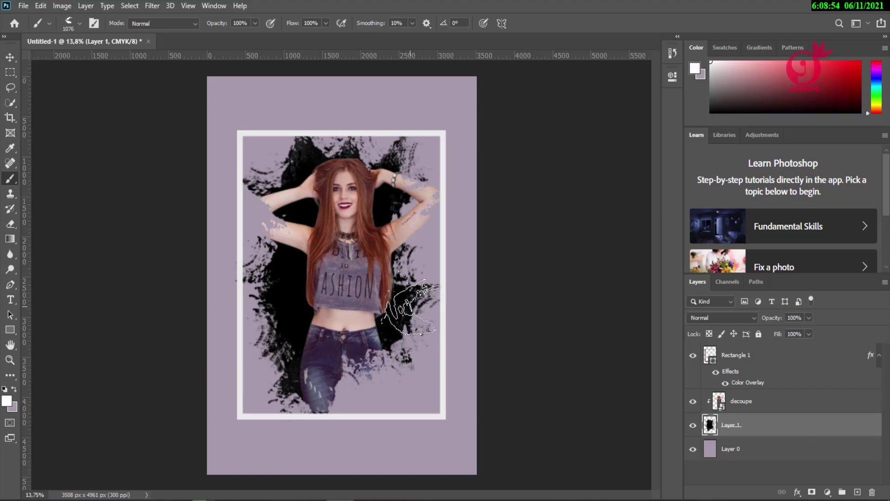
{"action": "left_click", "coordinate": [411, 307]}
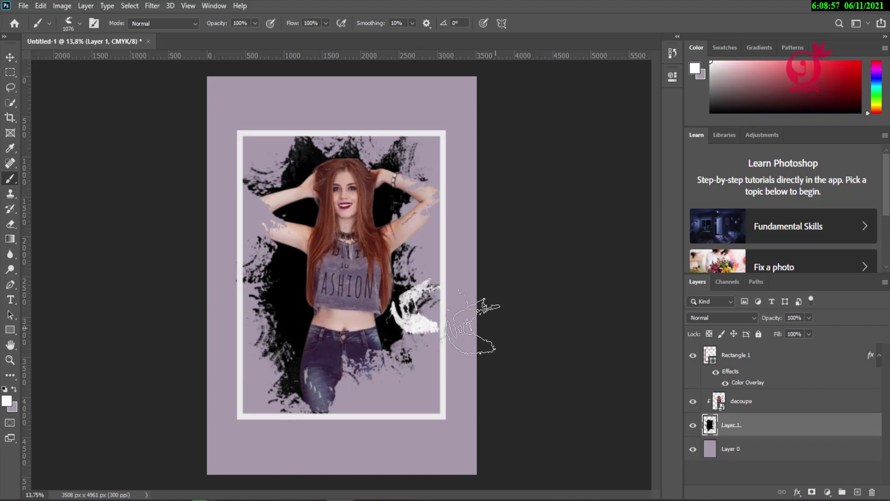
{"action": "left_click", "coordinate": [40, 5]}
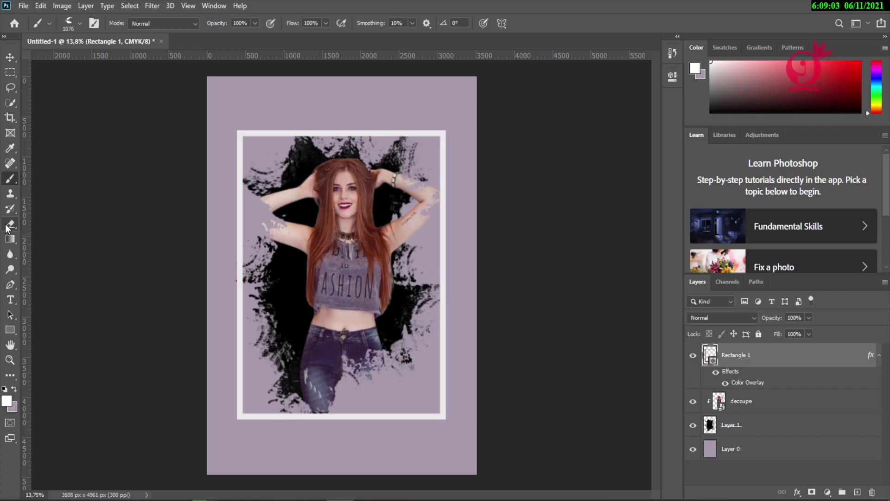
Set up a spanky grunge 1 eraser at about 1018 px, rasterizing the frame shape
{"action": "left_click", "coordinate": [7, 227]}
{"action": "left_click", "coordinate": [80, 24]}
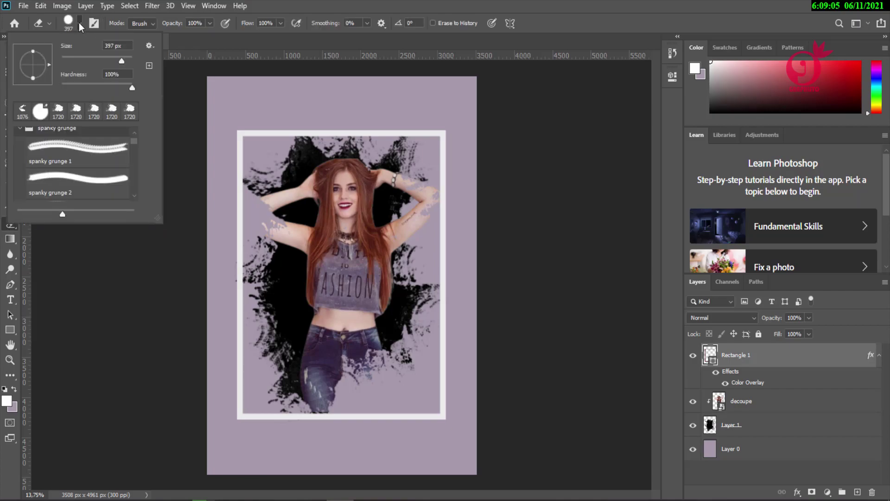
{"action": "left_click", "coordinate": [70, 149]}
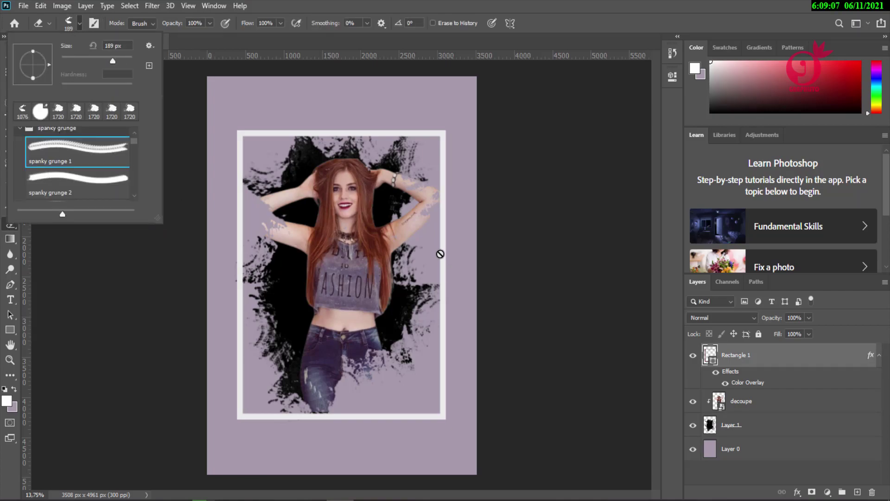
{"action": "left_click", "coordinate": [437, 250]}
{"action": "left_click", "coordinate": [364, 188]}
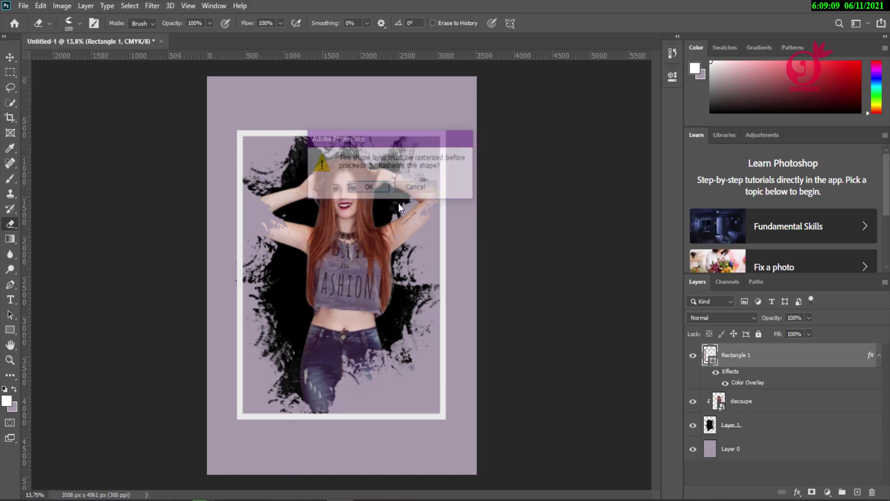
{"action": "mouse_move", "coordinate": [416, 245]}
{"action": "left_mouse_down"}
{"action": "mouse_move", "coordinate": [434, 245]}
{"action": "mouse_move", "coordinate": [420, 259]}
{"action": "left_mouse_up"}
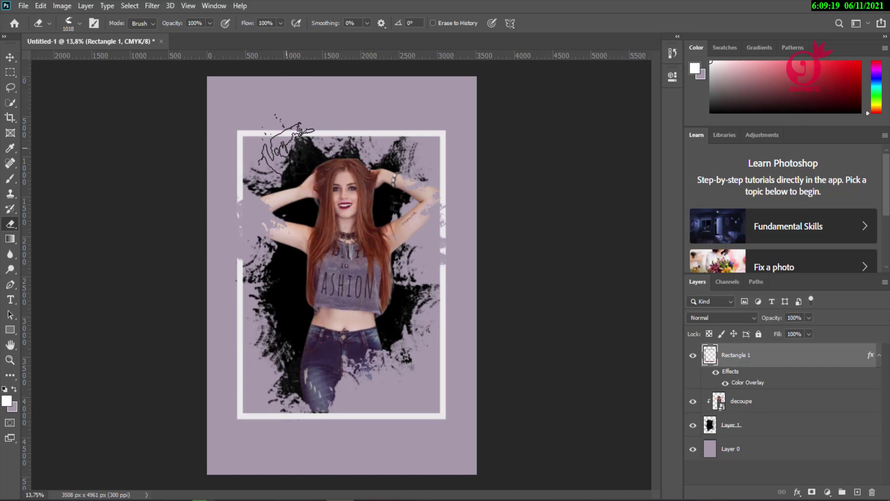
Erase grungy gaps along the frame's top, bottom, right and left borders
{"action": "left_click", "coordinate": [286, 132]}
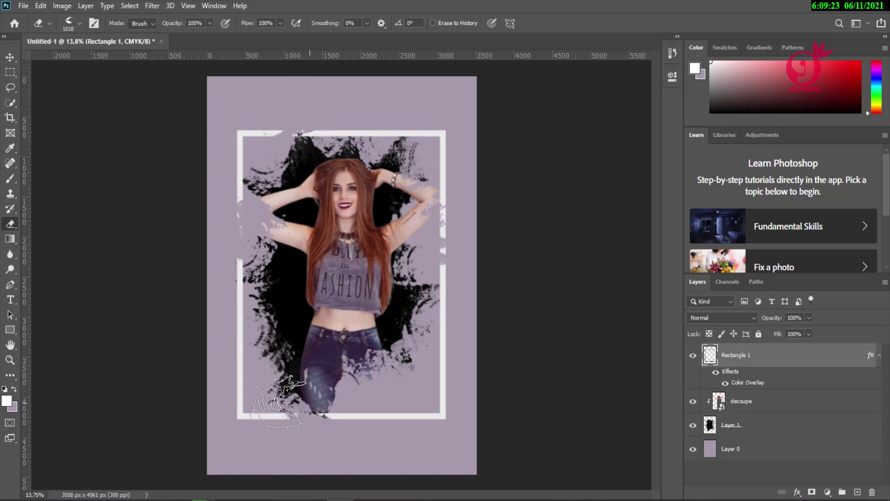
{"action": "left_click_drag", "start_coordinate": [315, 410], "coordinate": [303, 442]}
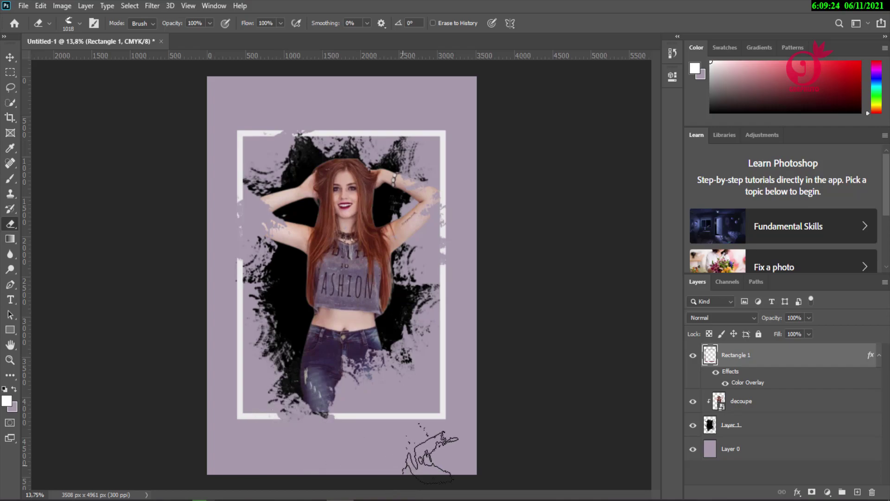
{"action": "left_click", "coordinate": [449, 338]}
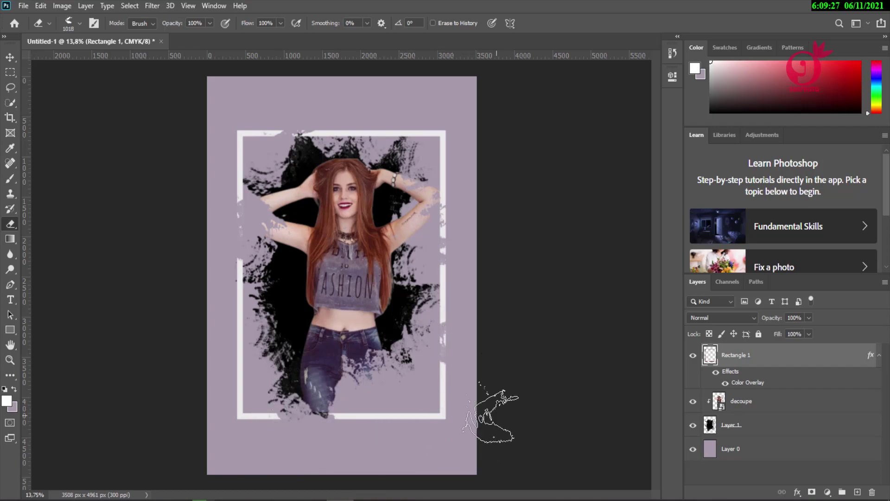
{"action": "left_click", "coordinate": [465, 148]}
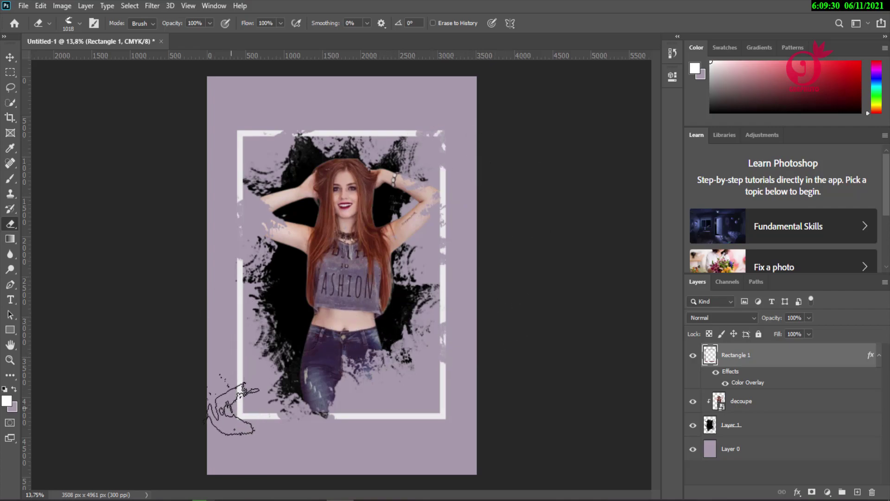
{"action": "left_click", "coordinate": [224, 394]}
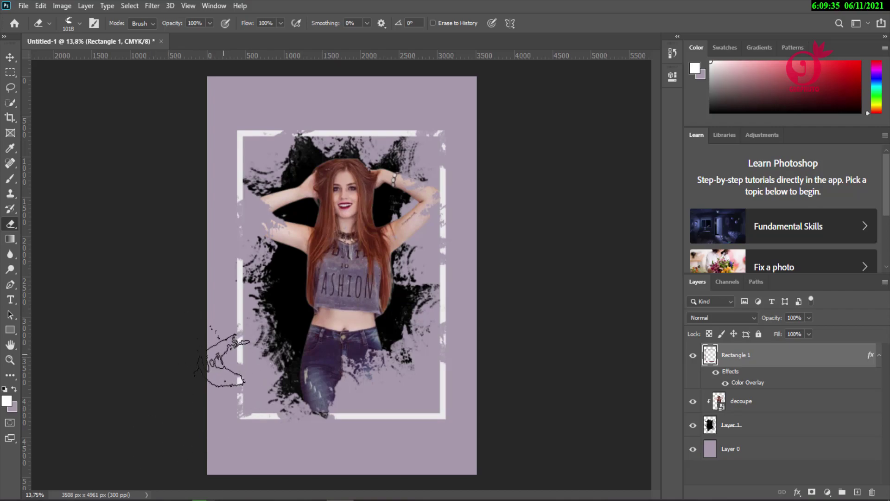
{"action": "left_click", "coordinate": [229, 366]}
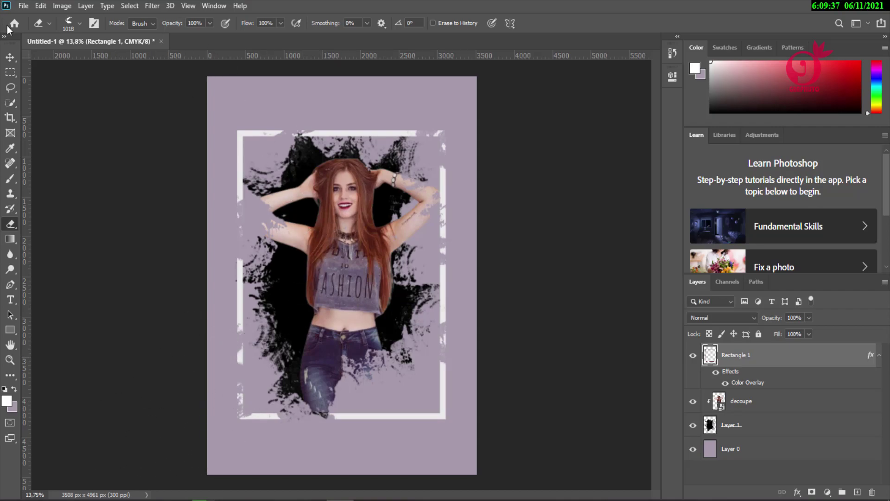
{"action": "key", "text": "v"}
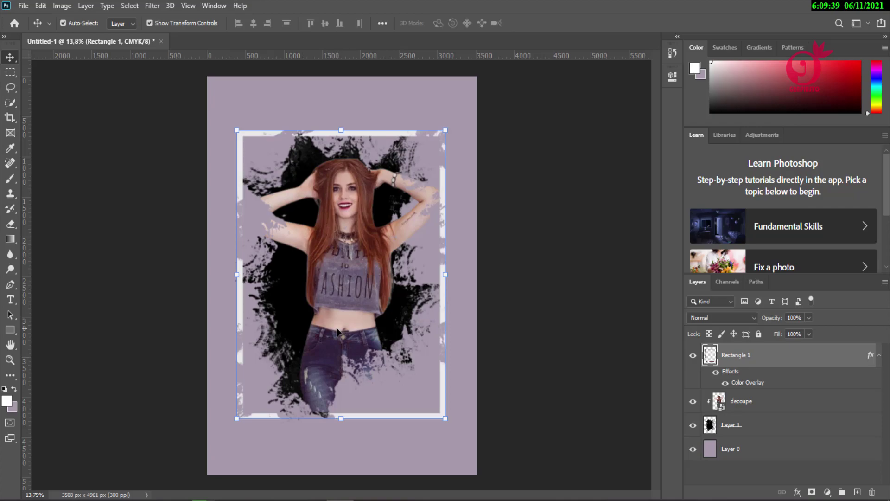
On Layer 1, stamp white grunge splatters beside the model, then undo them all
{"action": "left_click", "coordinate": [723, 421]}
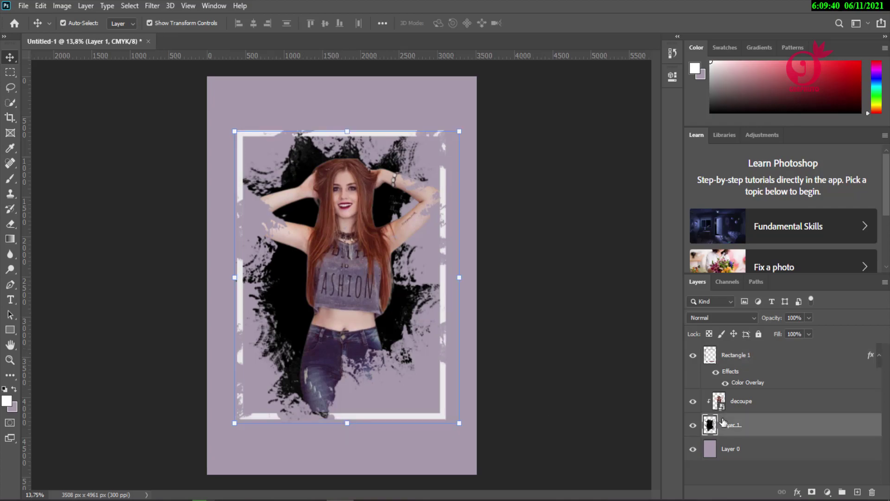
{"action": "left_click", "coordinate": [10, 178]}
{"action": "left_click", "coordinate": [260, 253]}
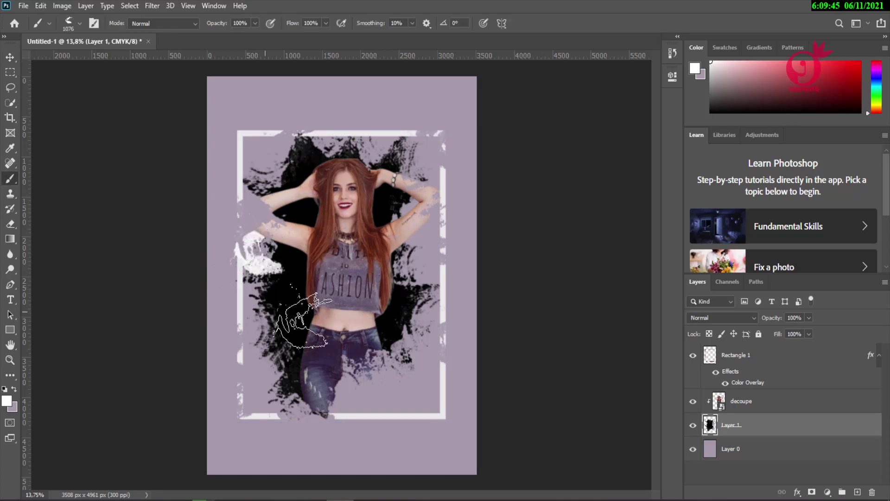
{"action": "left_click", "coordinate": [266, 253]}
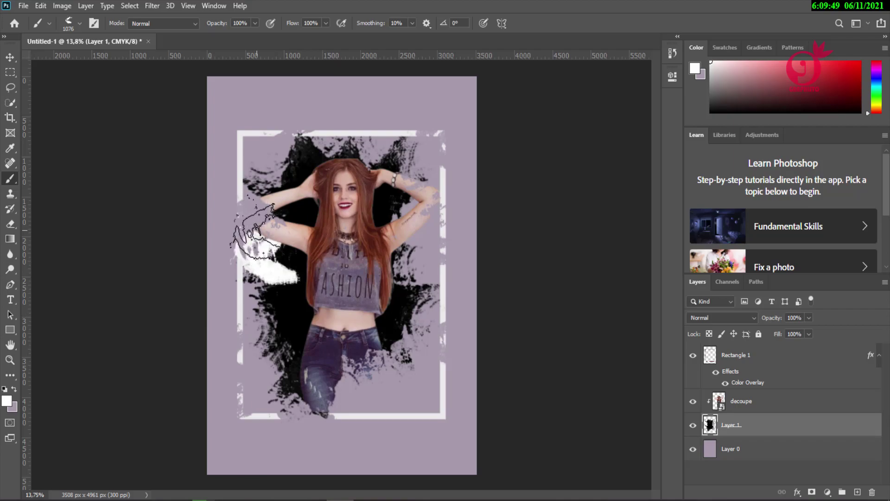
{"action": "left_click", "coordinate": [267, 231]}
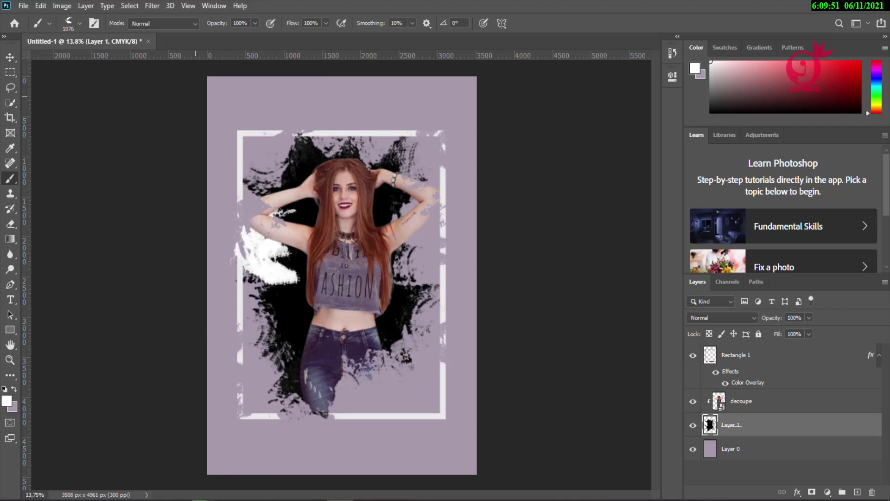
{"action": "left_click", "coordinate": [41, 6]}
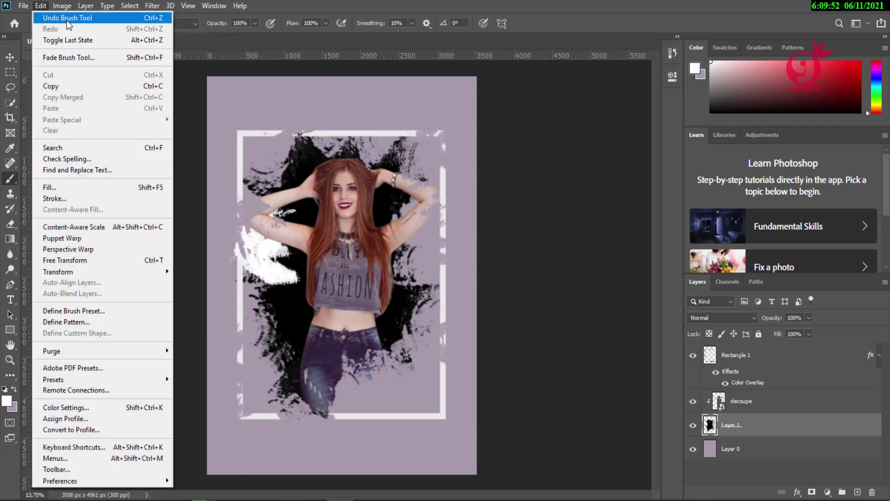
{"action": "left_click", "coordinate": [67, 18]}
{"action": "left_click", "coordinate": [41, 5]}
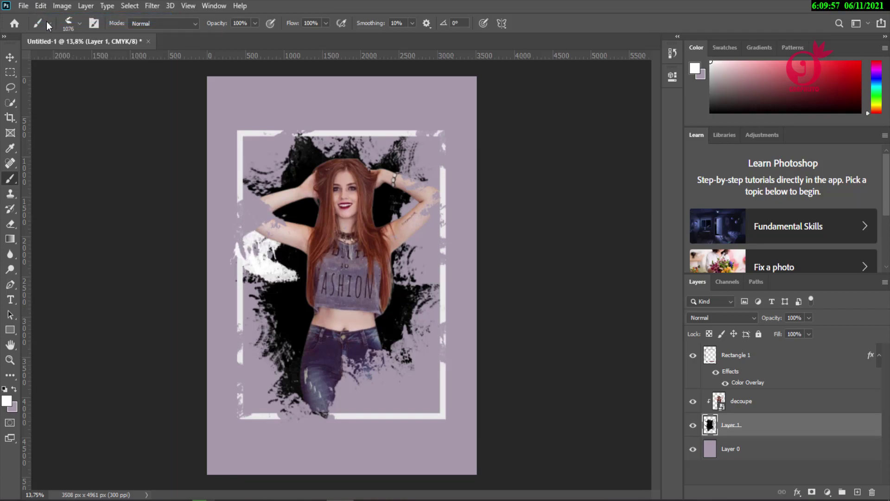
{"action": "key", "text": "ctrl+z"}
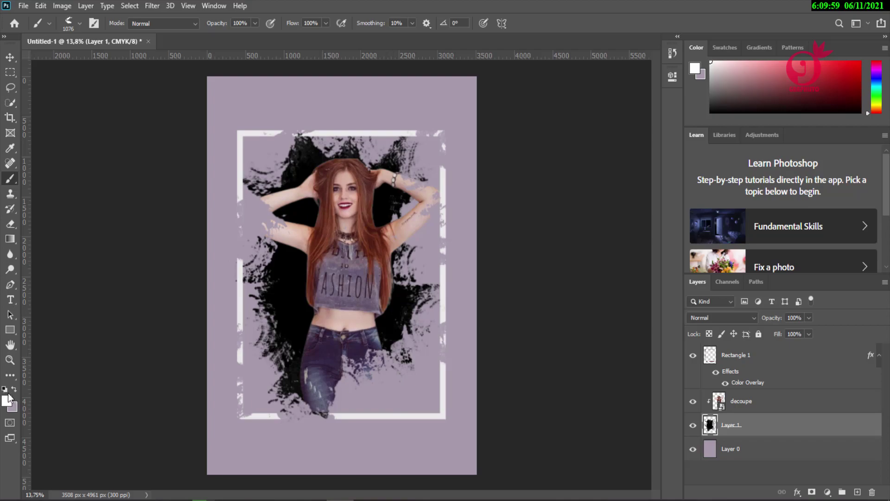
Reset colours to black and stamp grunge beside the left arm and above the head
{"action": "left_click", "coordinate": [5, 390]}
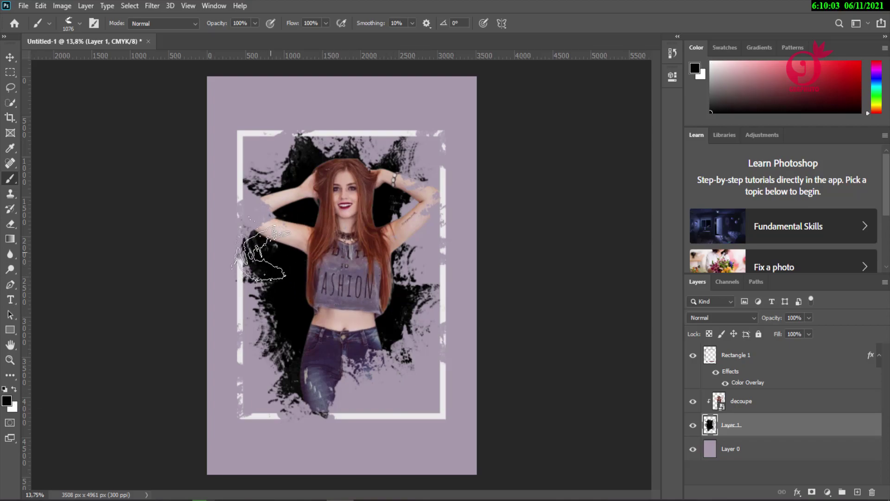
{"action": "left_click", "coordinate": [261, 250]}
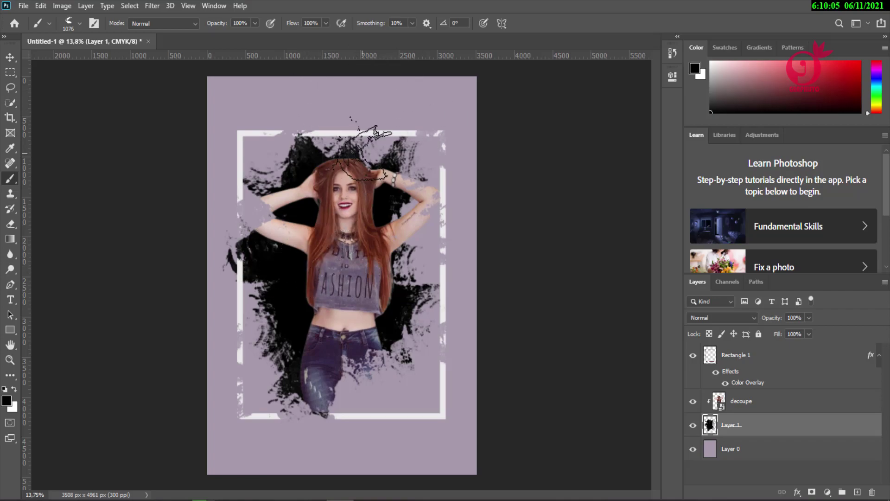
{"action": "left_click", "coordinate": [362, 149]}
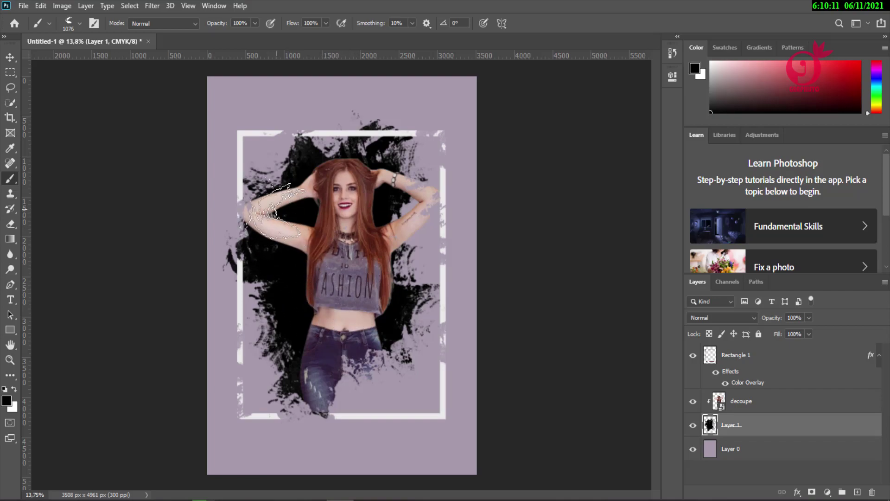
Rotate the grunge tip to 61° and stamp black grunge around the right arm and jeans
{"action": "right_click", "coordinate": [340, 258]}
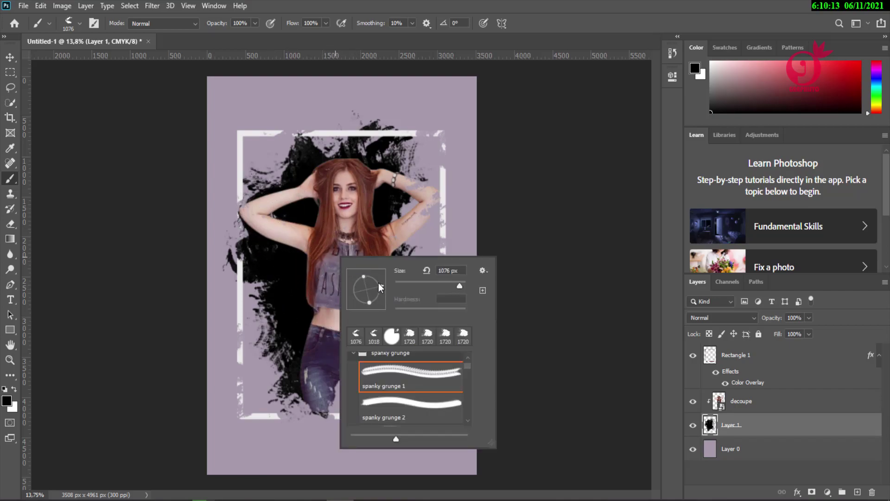
{"action": "left_click", "coordinate": [259, 200]}
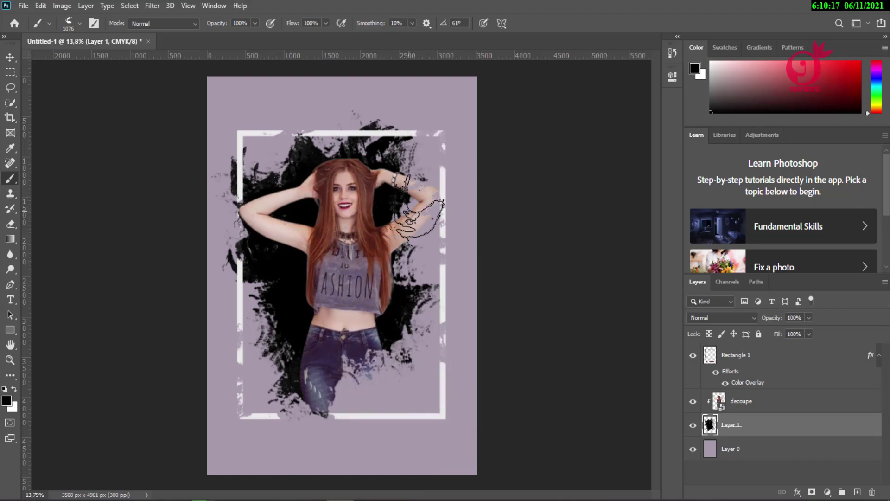
{"action": "left_click", "coordinate": [417, 218]}
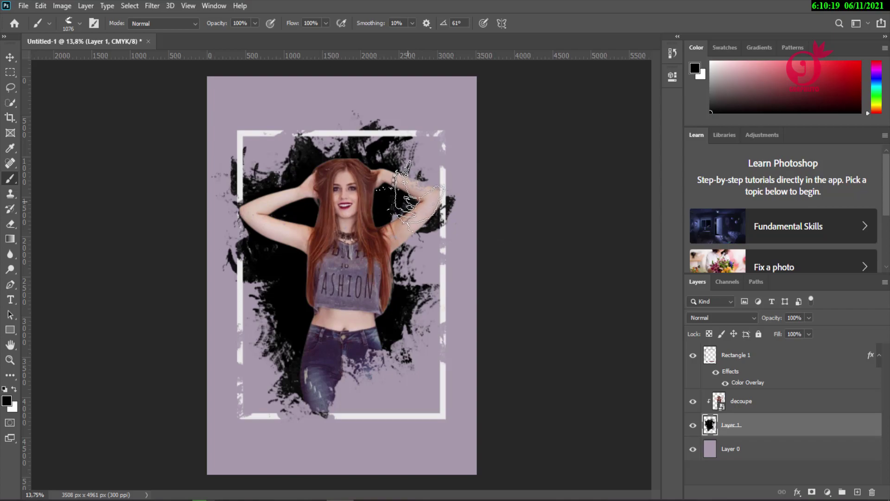
{"action": "left_click", "coordinate": [401, 364]}
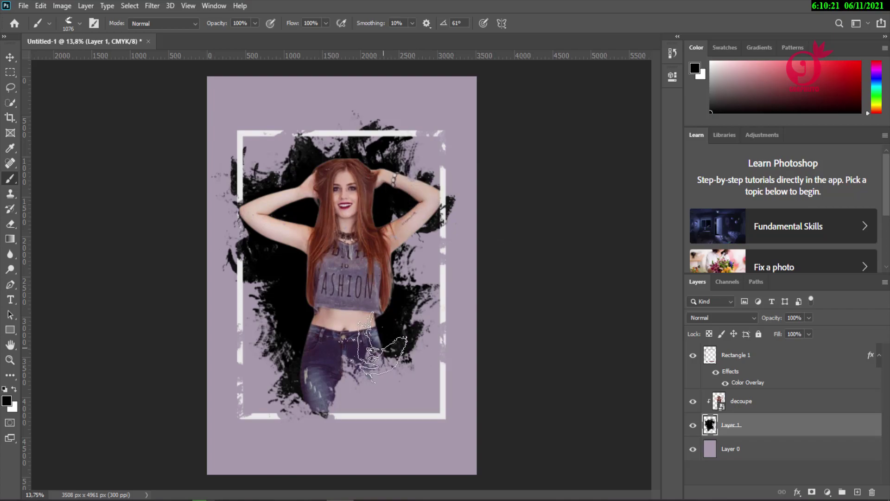
{"action": "left_click", "coordinate": [421, 316]}
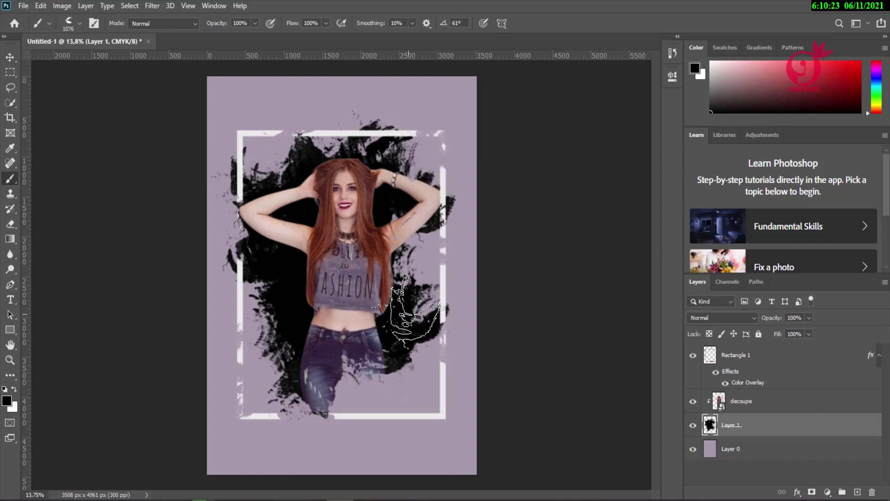
{"action": "left_click", "coordinate": [396, 332]}
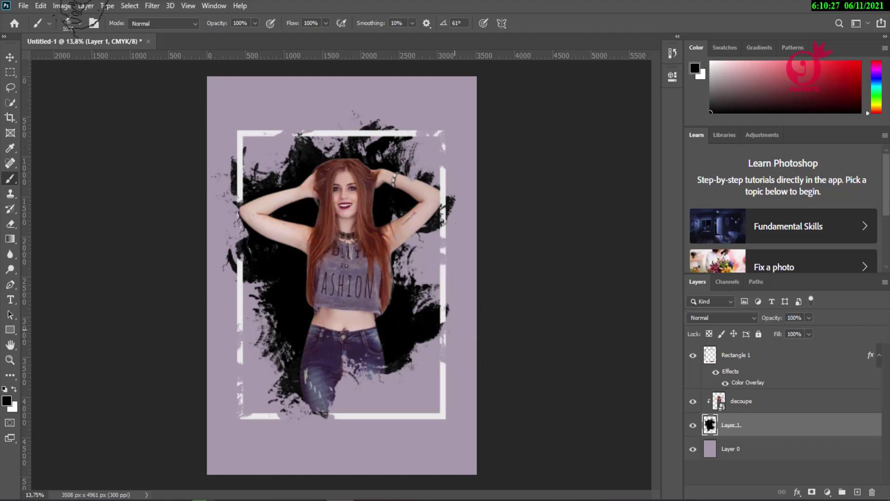
{"action": "left_click", "coordinate": [10, 57]}
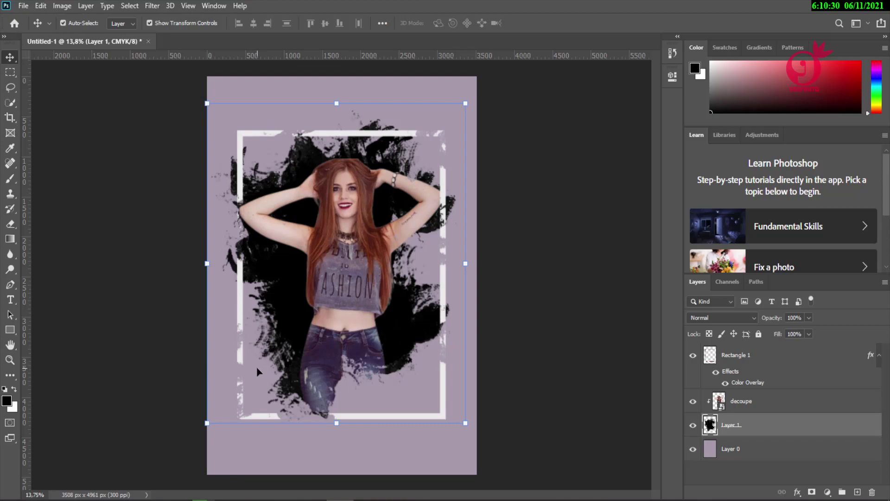
Make the decoupe woman photo layer active and open the fill/adjustment layer menu
{"action": "left_click", "coordinate": [718, 455]}
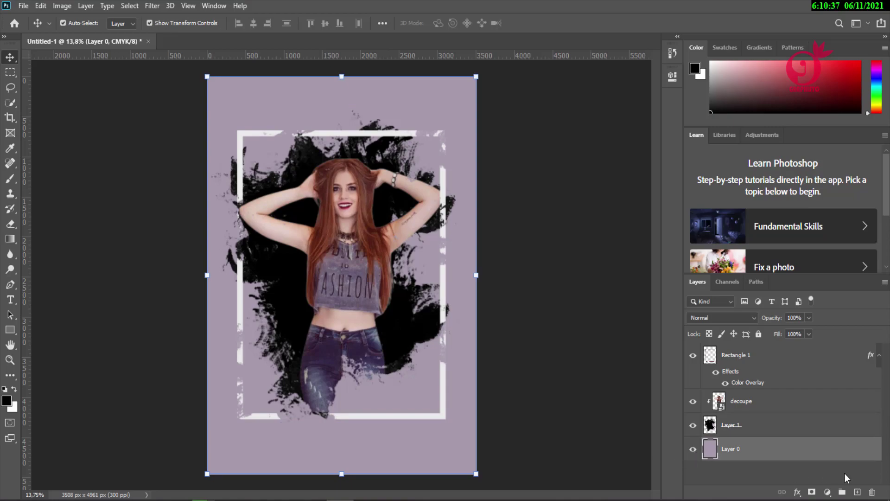
{"action": "scroll", "coordinate": [266, 296], "scroll_direction": "up", "scroll_amount": 2}
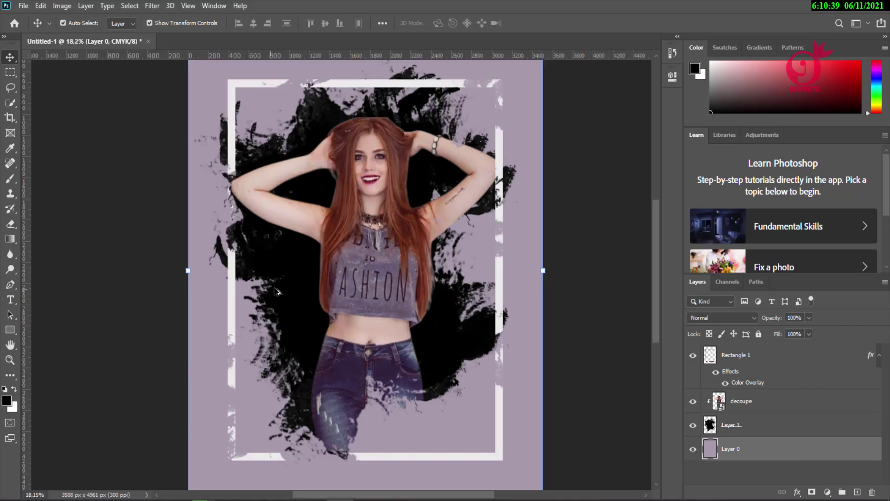
{"action": "scroll", "coordinate": [305, 290], "scroll_direction": "down", "scroll_amount": 2}
{"action": "left_click", "coordinate": [338, 248]}
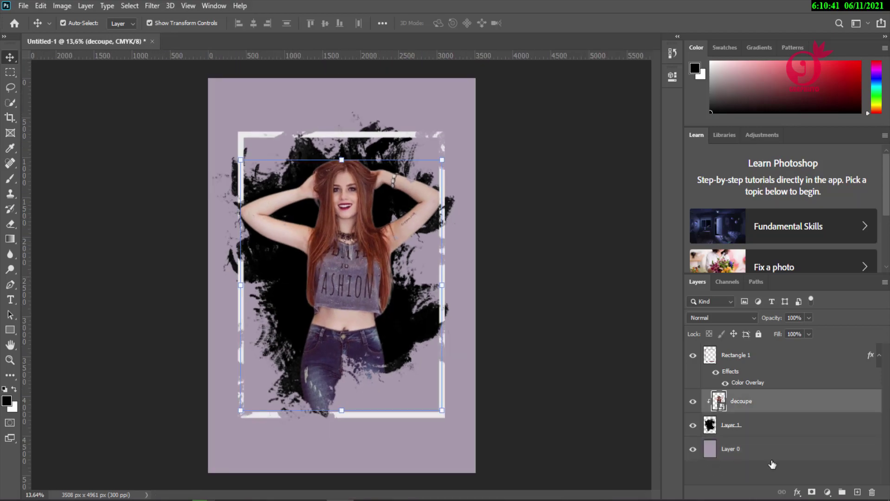
{"action": "left_click", "coordinate": [829, 493]}
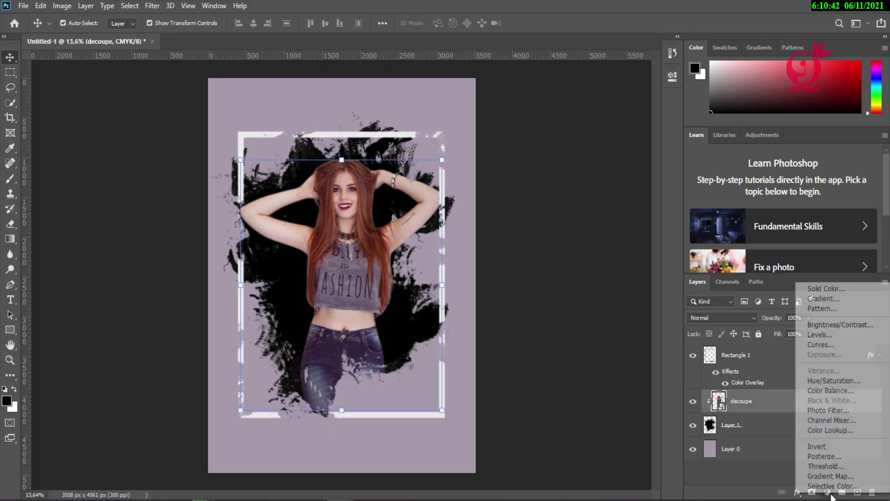
Add a Hue/Saturation layer clipped to the decoupe photo with Saturation at +14
{"action": "left_click", "coordinate": [825, 379]}
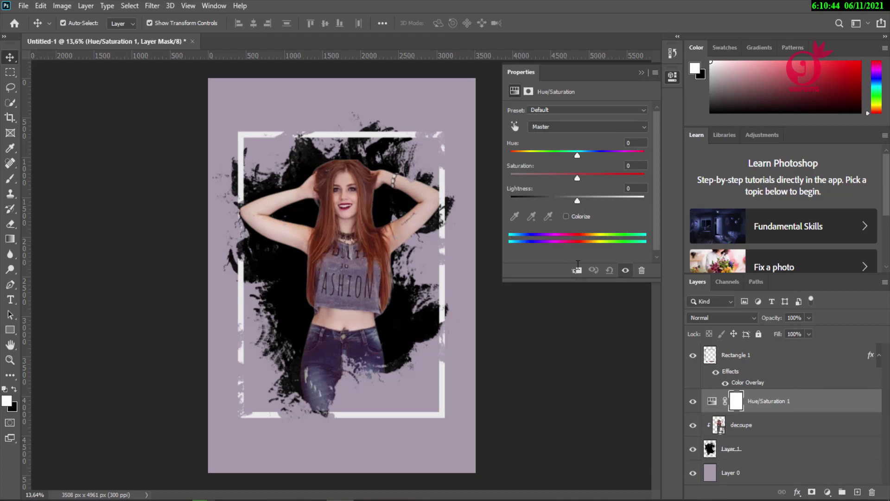
{"action": "left_click", "coordinate": [578, 269]}
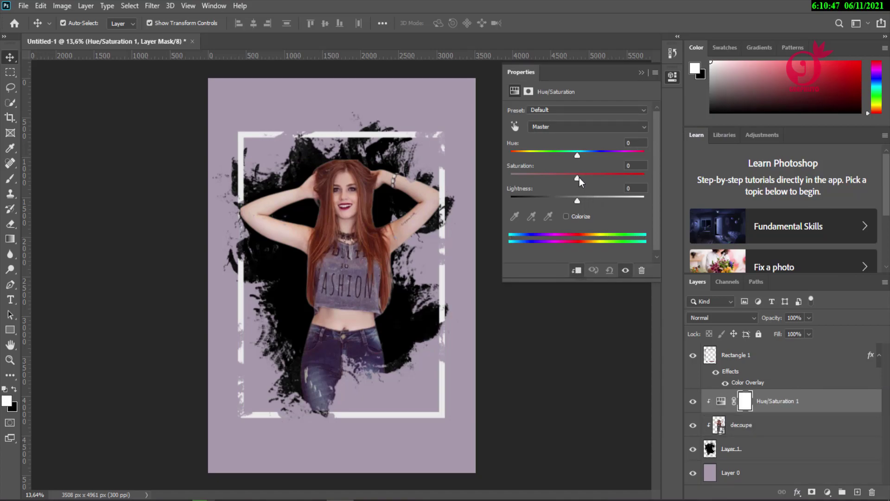
{"action": "left_click_drag", "start_coordinate": [578, 178], "coordinate": [589, 176]}
{"action": "left_click", "coordinate": [640, 73]}
{"action": "left_click", "coordinate": [765, 435]}
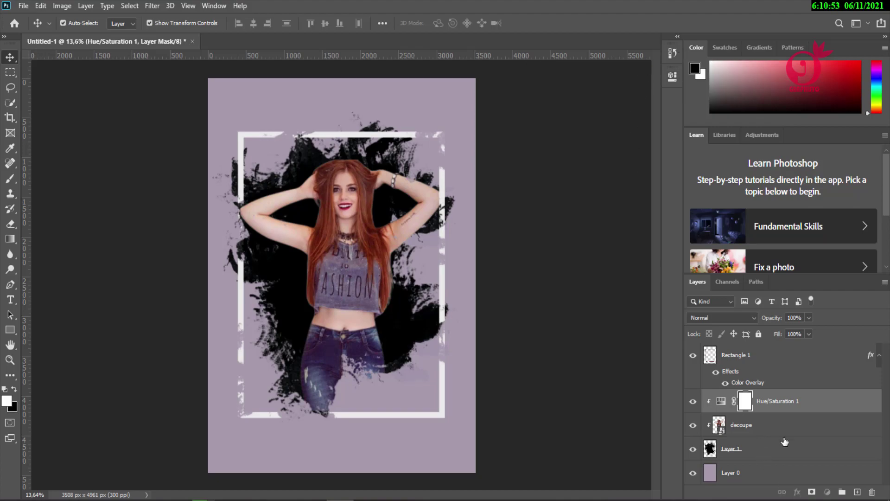
{"action": "left_click", "coordinate": [827, 491]}
Add a Curves layer to the decoupe photo and nudge its midtone point to darken slightly
{"action": "left_click", "coordinate": [858, 347]}
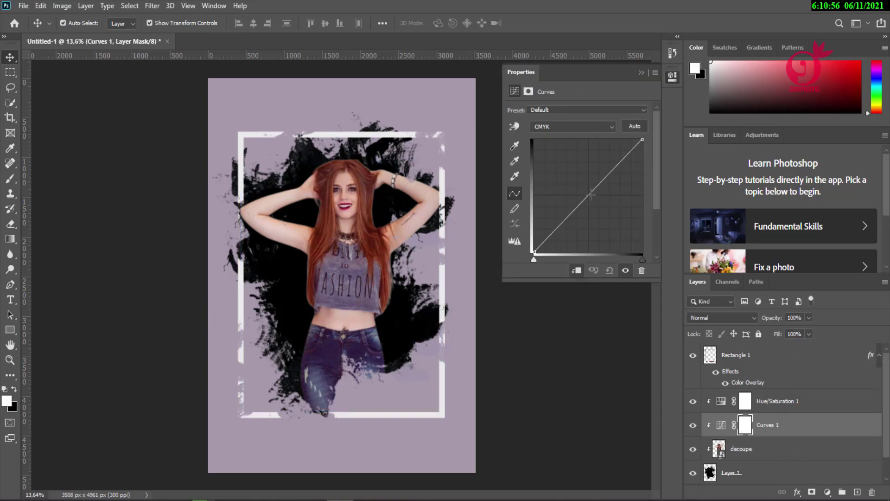
{"action": "left_click_drag", "start_coordinate": [590, 195], "coordinate": [595, 193]}
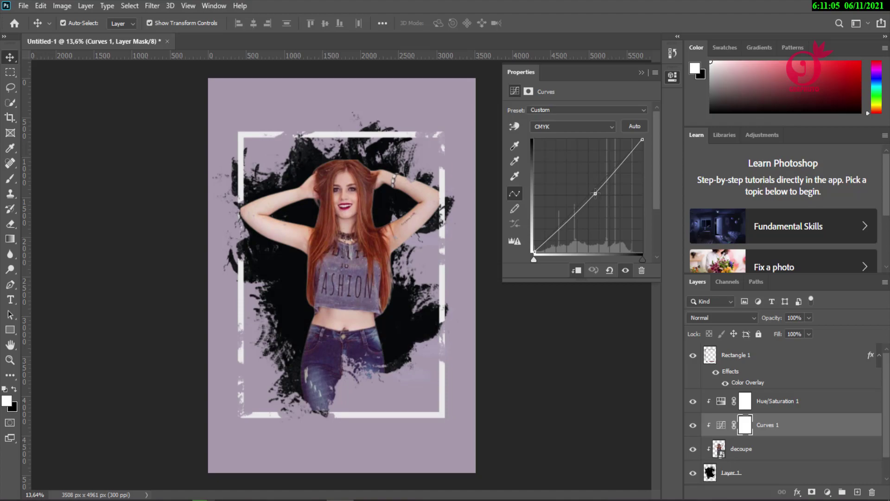
{"action": "left_click_drag", "start_coordinate": [592, 192], "coordinate": [587, 188]}
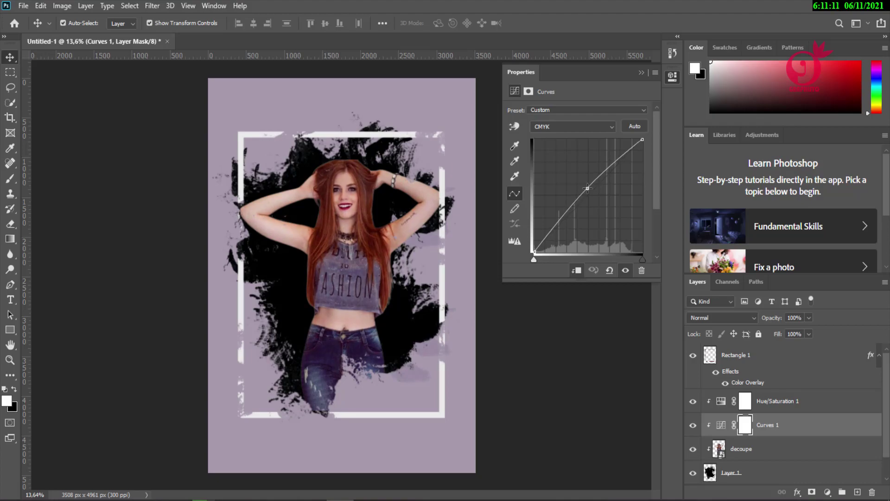
Switch to the Brush tool with the General Soft Round brush
{"action": "left_click", "coordinate": [641, 72]}
{"action": "left_click", "coordinate": [9, 178]}
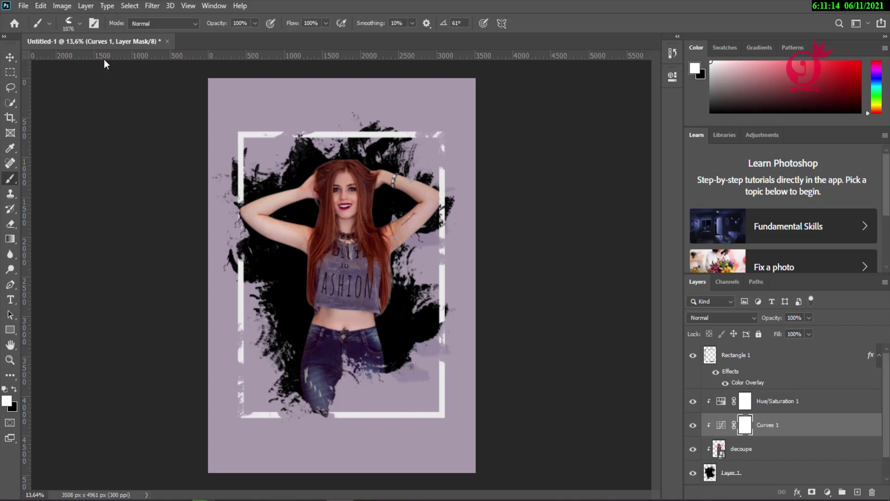
{"action": "left_click", "coordinate": [81, 24]}
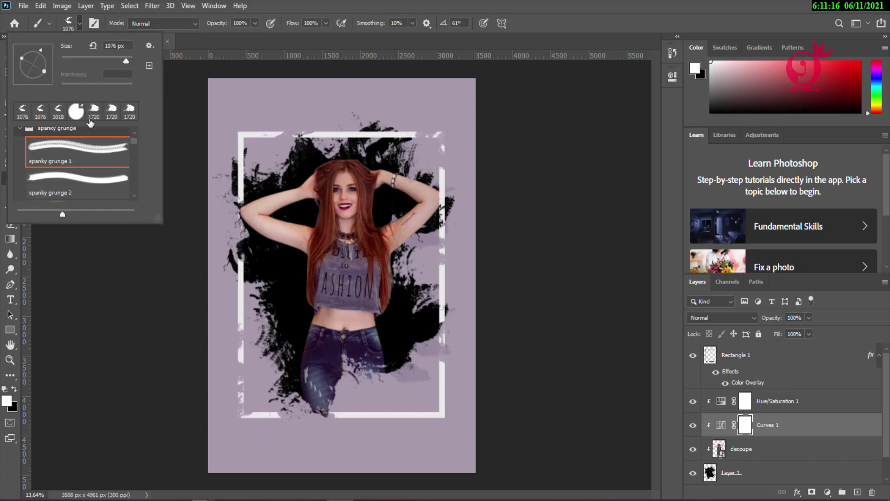
{"action": "left_click", "coordinate": [20, 129]}
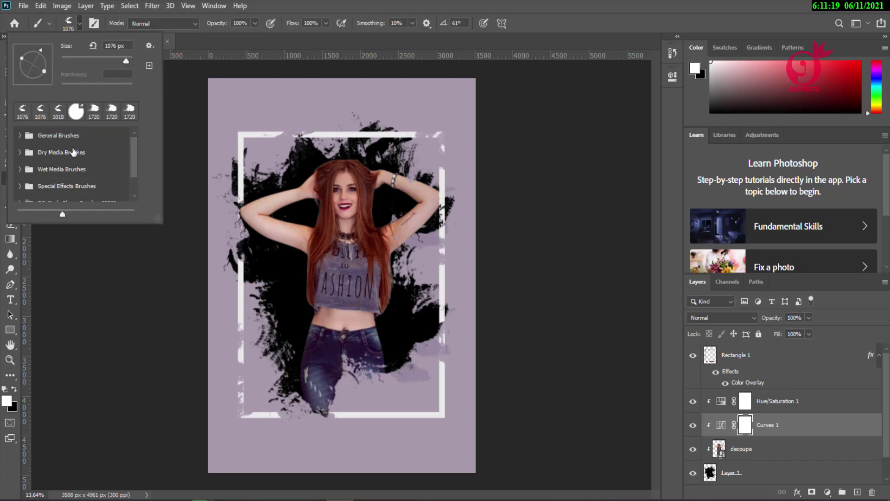
{"action": "left_click", "coordinate": [19, 135]}
{"action": "left_click", "coordinate": [74, 158]}
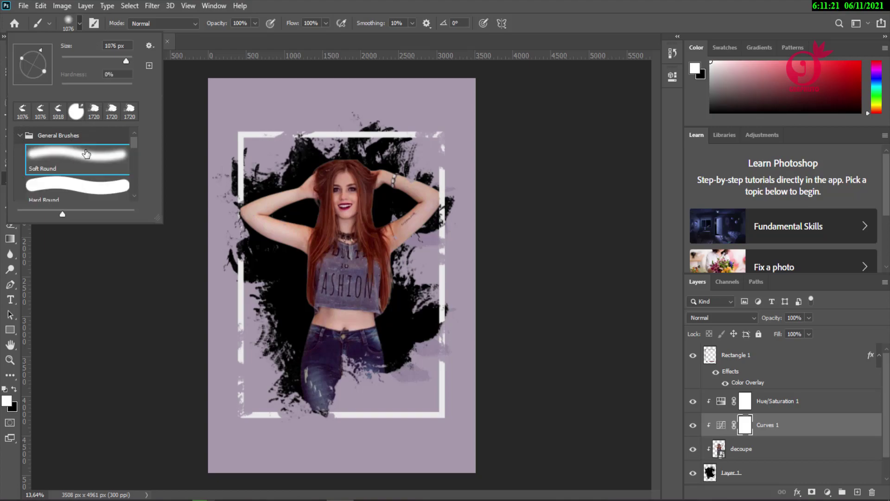
{"action": "left_click", "coordinate": [333, 12]}
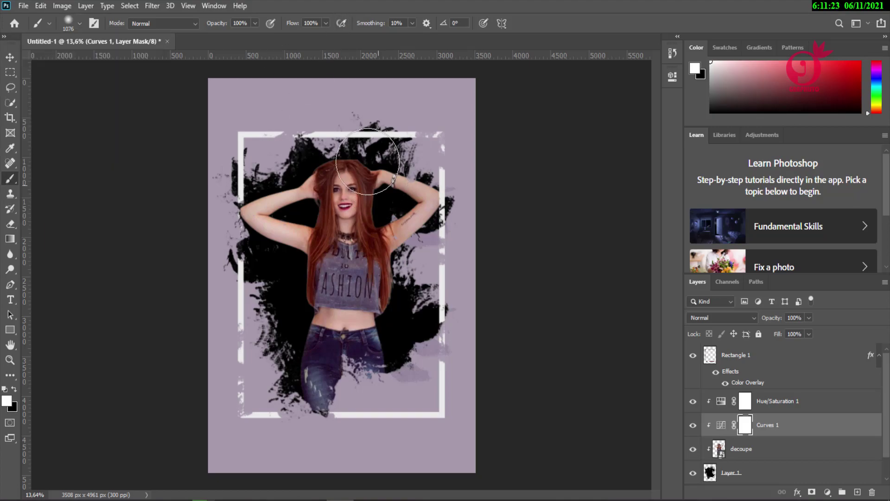
At 43% opacity, paint black on the Curves 1 mask near her elbow
{"action": "left_click", "coordinate": [255, 23]}
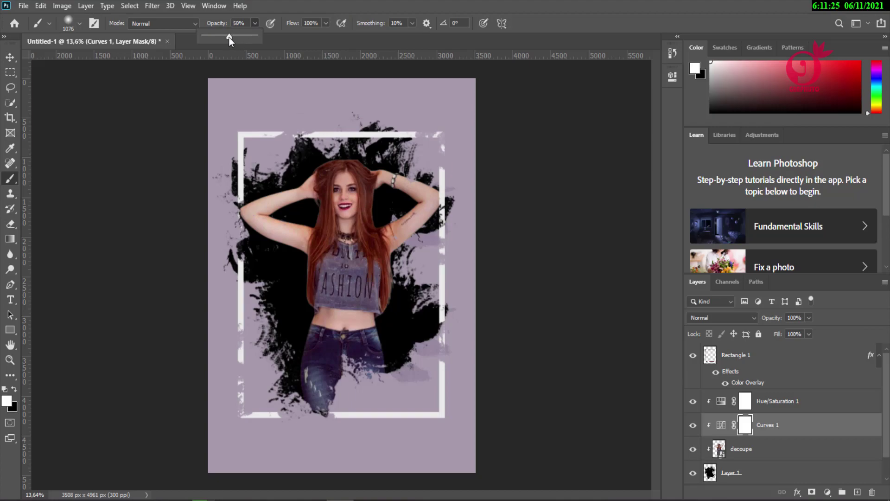
{"action": "right_click", "coordinate": [398, 215], "text": "alt"}
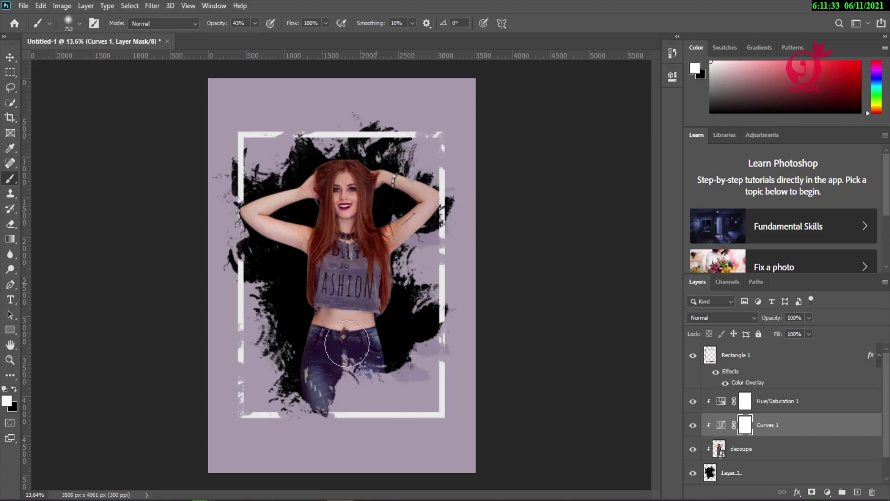
{"action": "left_click", "coordinate": [14, 389]}
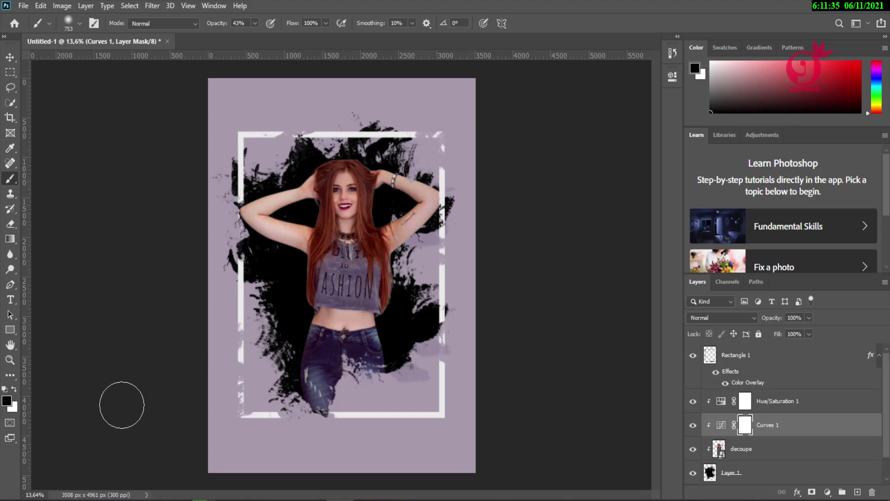
{"action": "mouse_move", "coordinate": [405, 226]}
{"action": "left_mouse_down"}
{"action": "mouse_move", "coordinate": [422, 203]}
{"action": "mouse_move", "coordinate": [387, 216]}
{"action": "mouse_move", "coordinate": [370, 174]}
{"action": "mouse_move", "coordinate": [372, 313]}
{"action": "mouse_move", "coordinate": [384, 361]}
{"action": "mouse_move", "coordinate": [381, 270]}
{"action": "left_mouse_up"}
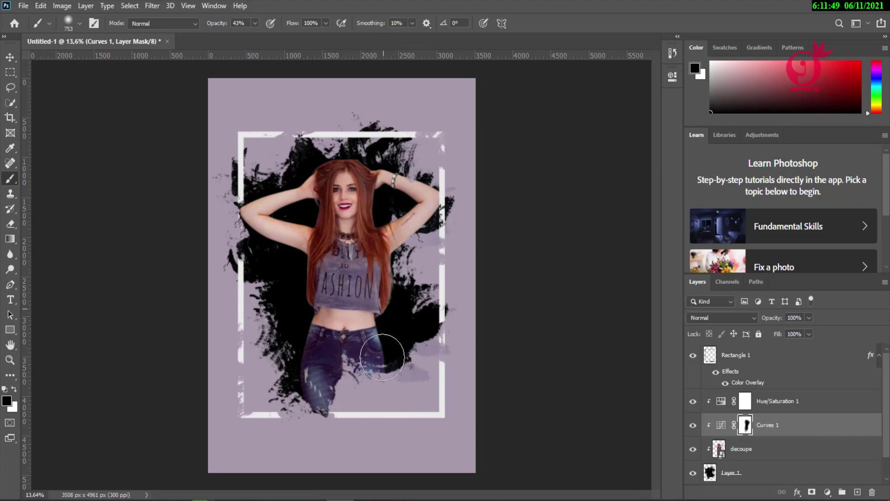
On Layer 0, sample the lavender background and lighten it to foreground colour 958d97
{"action": "left_click", "coordinate": [9, 56]}
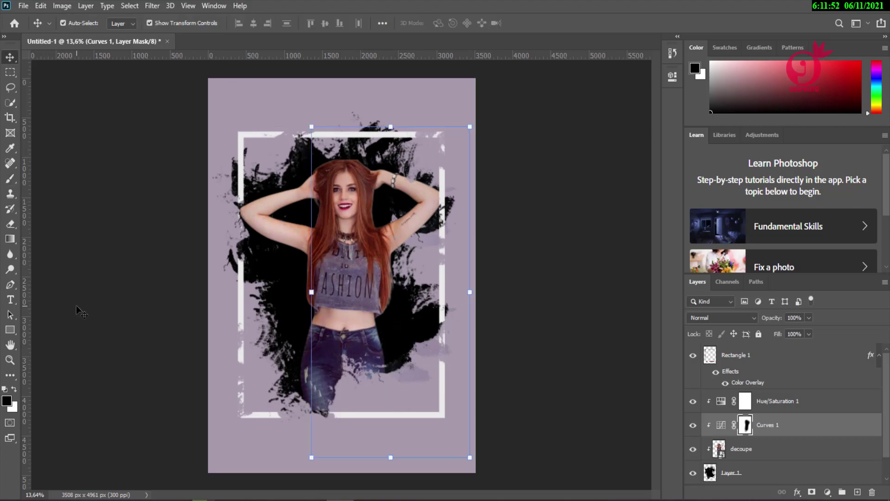
{"action": "scroll", "coordinate": [804, 477], "scroll_direction": "down", "scroll_amount": 1}
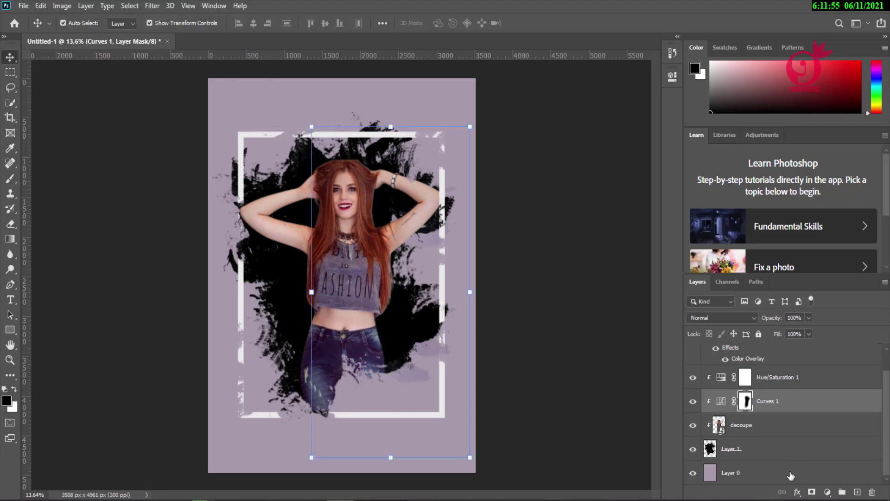
{"action": "left_click", "coordinate": [790, 476]}
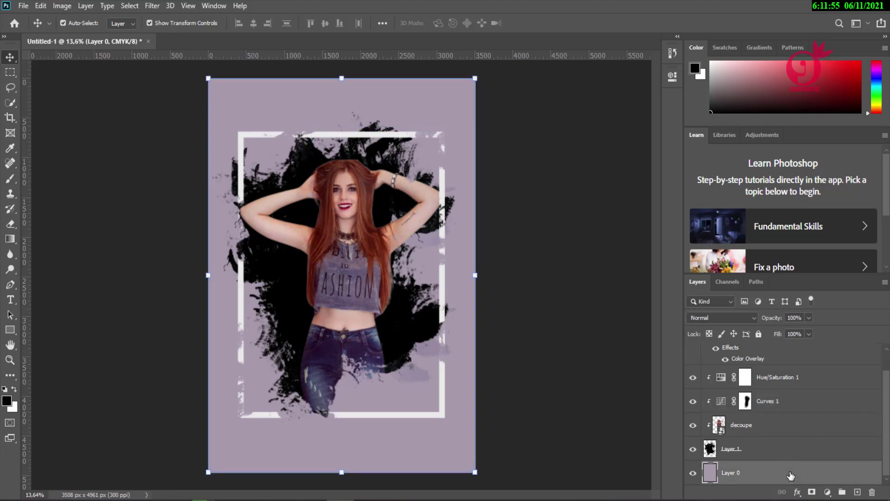
{"action": "left_click", "coordinate": [7, 401]}
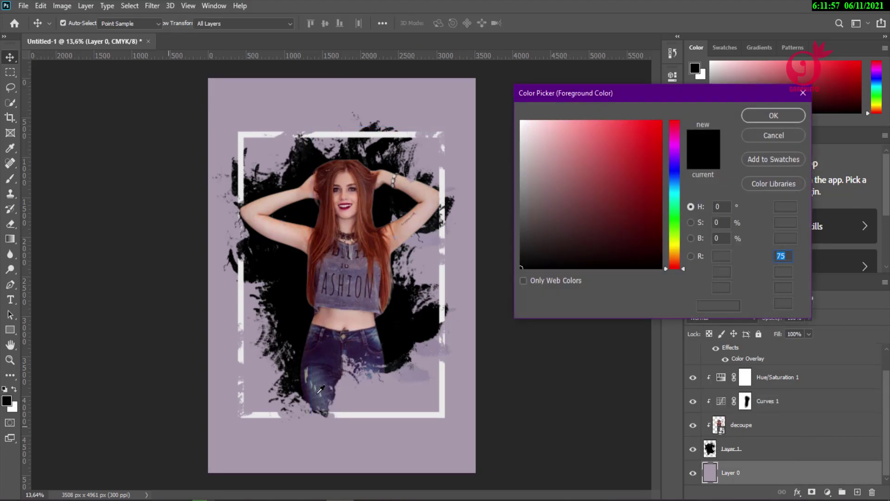
{"action": "left_click", "coordinate": [360, 268]}
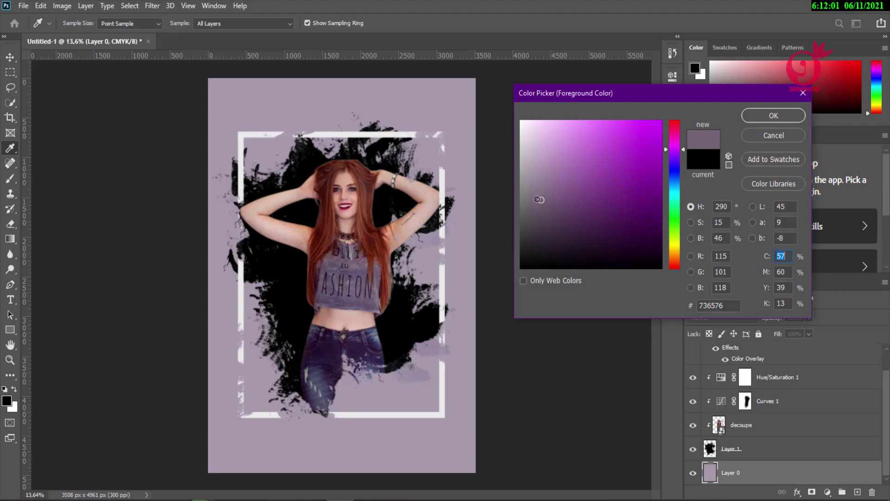
{"action": "left_click_drag", "start_coordinate": [539, 199], "coordinate": [529, 180]}
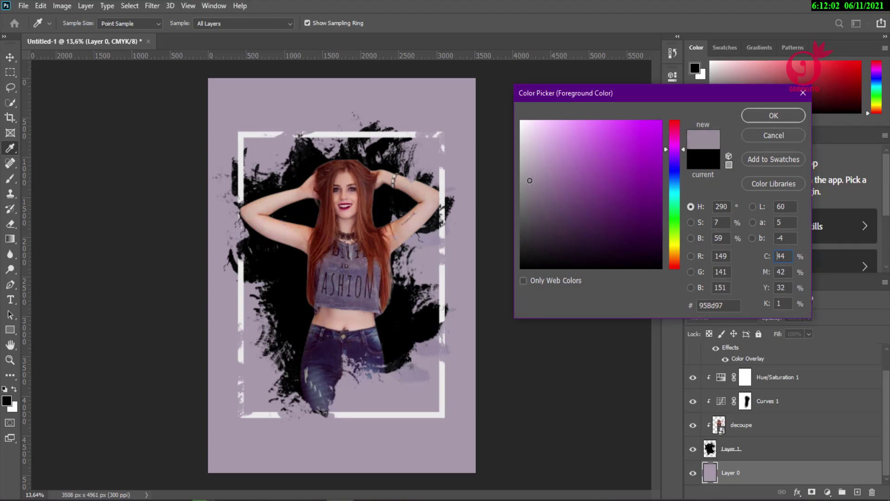
{"action": "left_click", "coordinate": [794, 116]}
{"action": "key", "text": "v"}
Fill Layer 0 with the 958d97 foreground colour via Edit > Fill
{"action": "left_click", "coordinate": [42, 7]}
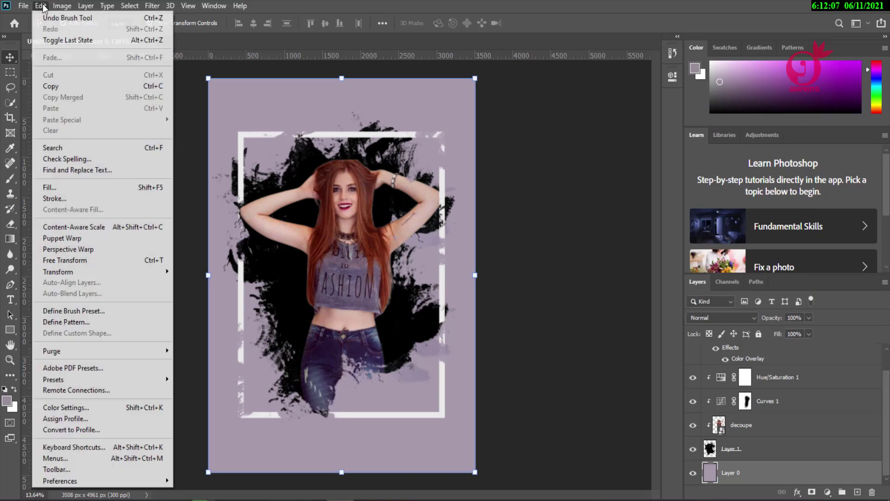
{"action": "left_click", "coordinate": [60, 187]}
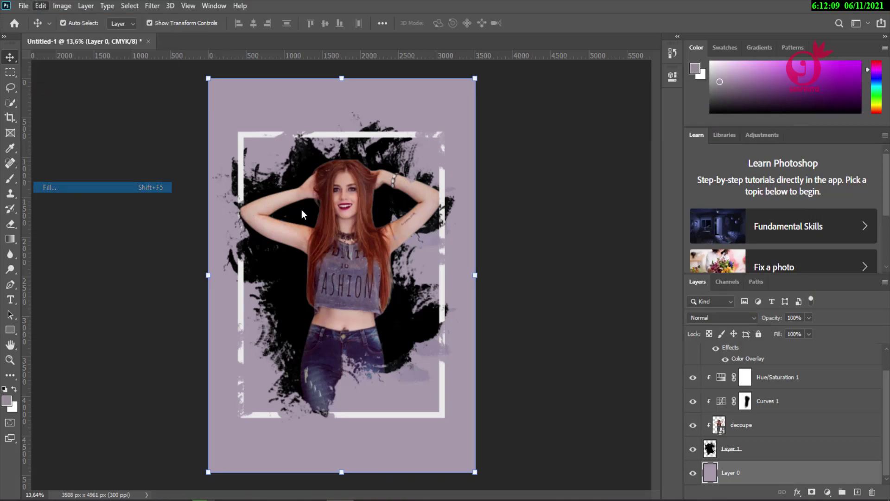
{"action": "left_click", "coordinate": [510, 125]}
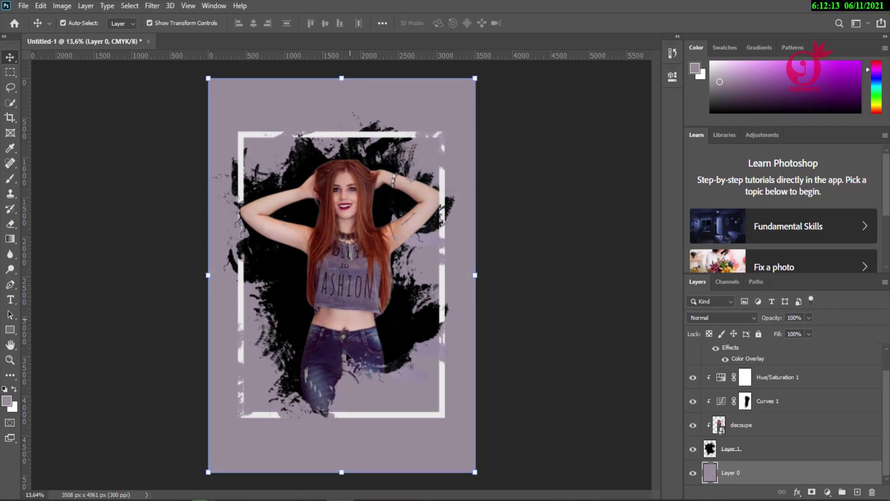
On new Layer 2, paint soft white light over the lower and upper right with a 3716 px brush
{"action": "left_click", "coordinate": [856, 492]}
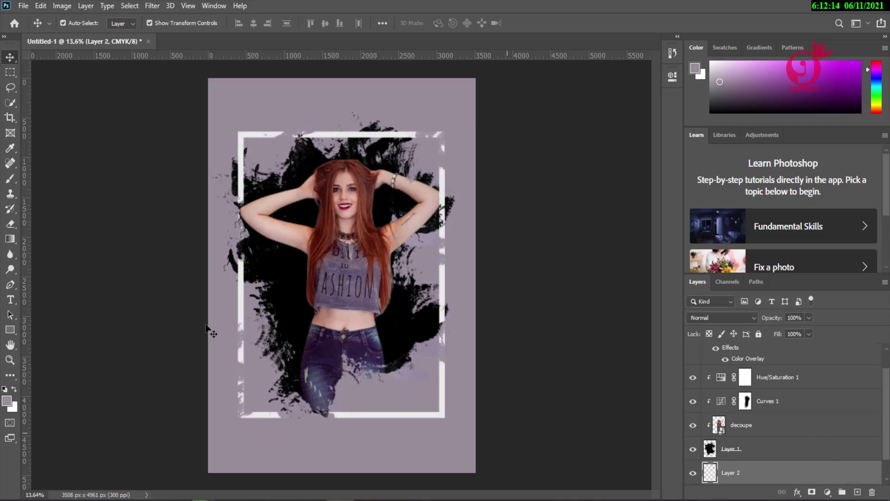
{"action": "left_click", "coordinate": [9, 179]}
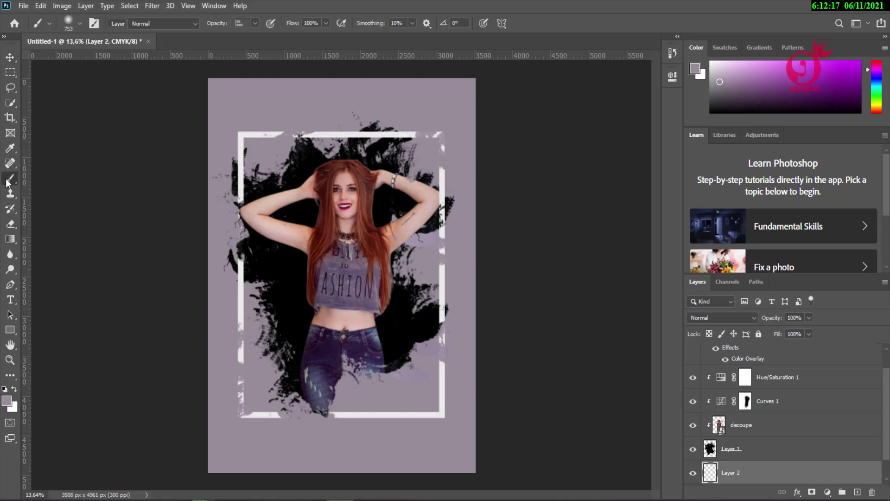
{"action": "left_click", "coordinate": [14, 389]}
{"action": "left_click_drag", "start_coordinate": [433, 428], "coordinate": [501, 417]}
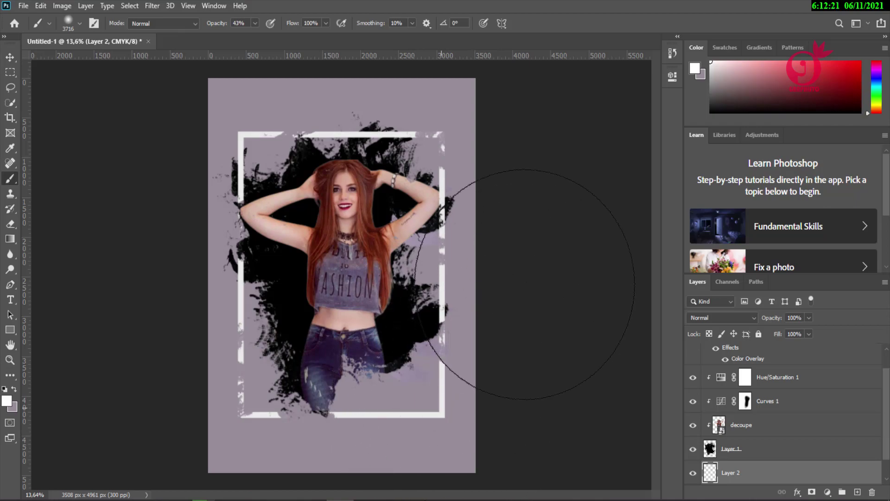
{"action": "left_click_drag", "start_coordinate": [522, 284], "coordinate": [491, 408]}
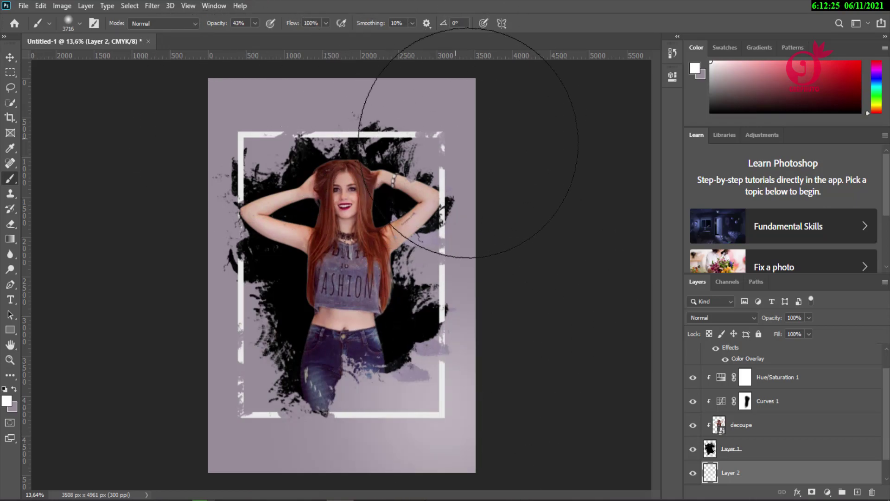
{"action": "left_click_drag", "start_coordinate": [466, 143], "coordinate": [514, 218]}
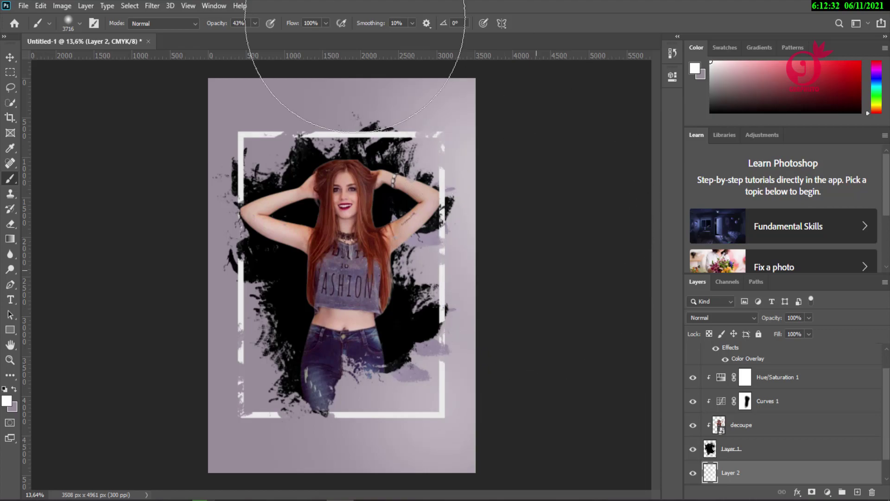
{"action": "left_click", "coordinate": [6, 57]}
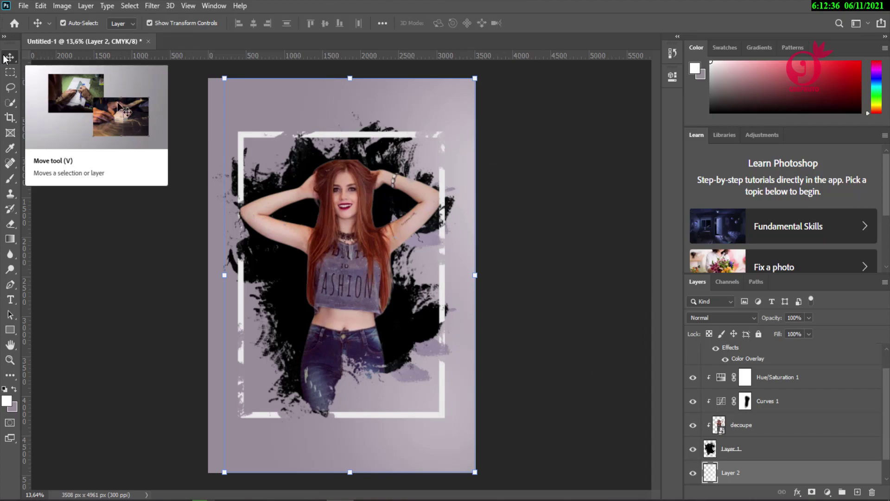
{"action": "left_click", "coordinate": [124, 363]}
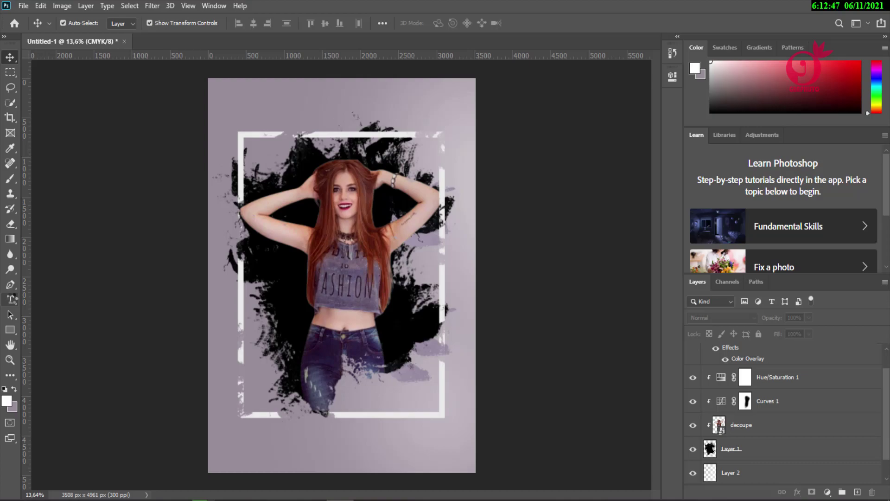
Type the word BLACK as horizontal text inside the frame
{"action": "left_click", "coordinate": [11, 299]}
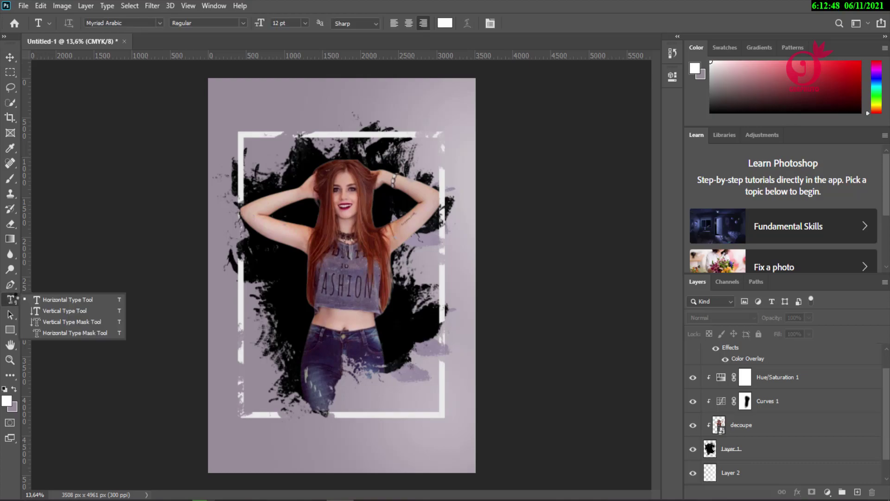
{"action": "left_click", "coordinate": [60, 299]}
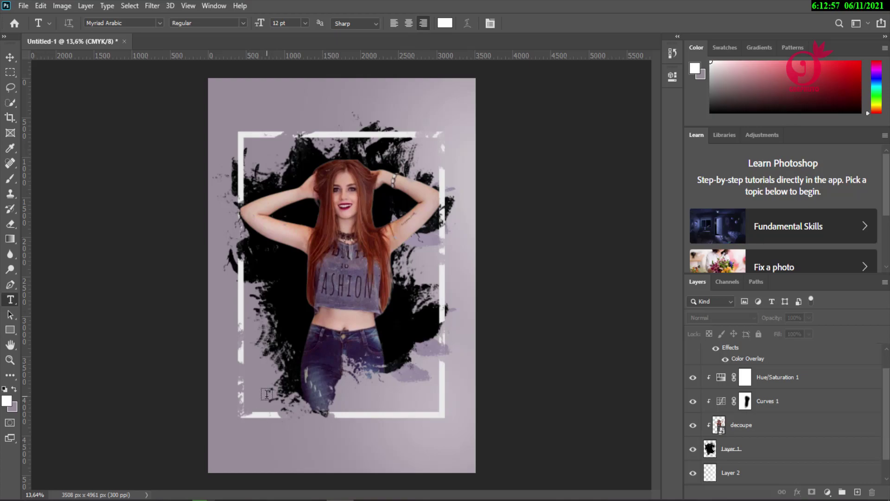
{"action": "left_click", "coordinate": [376, 458]}
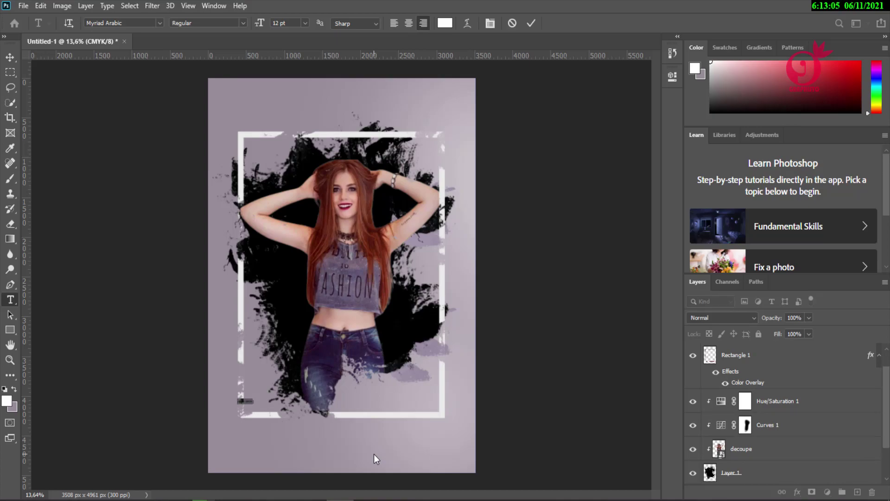
{"action": "key", "text": "BackSpace"}
{"action": "left_click", "coordinate": [527, 24]}
Set BLACK to 170 pt in the Character panel and move it to the frame's lower left
{"action": "left_click", "coordinate": [214, 5]}
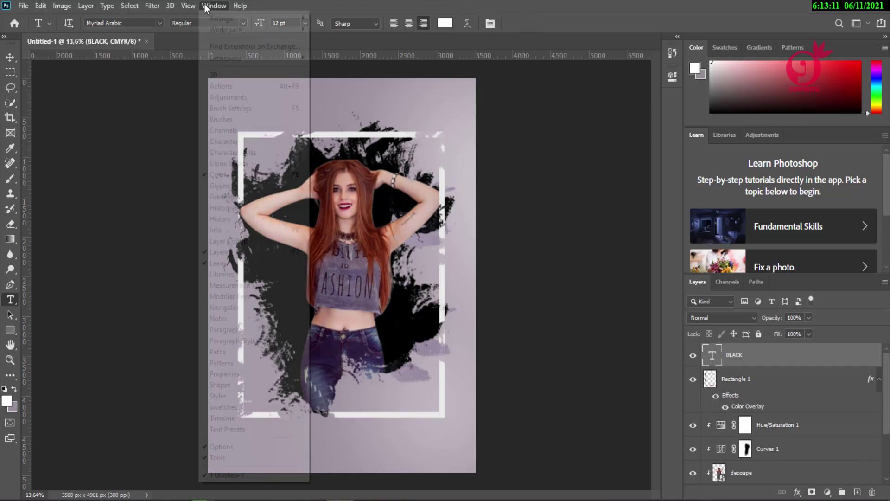
{"action": "left_click", "coordinate": [230, 142]}
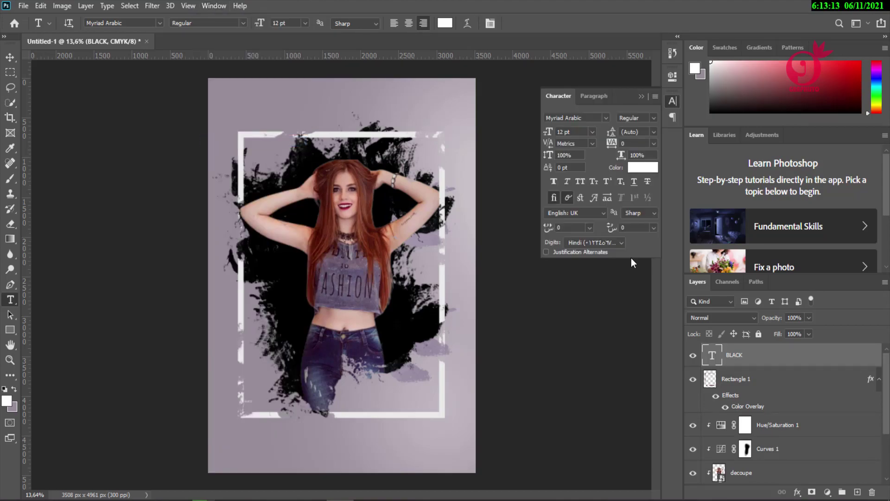
{"action": "left_click_drag", "start_coordinate": [549, 133], "coordinate": [573, 132]}
{"action": "left_click_drag", "start_coordinate": [549, 134], "coordinate": [581, 133]}
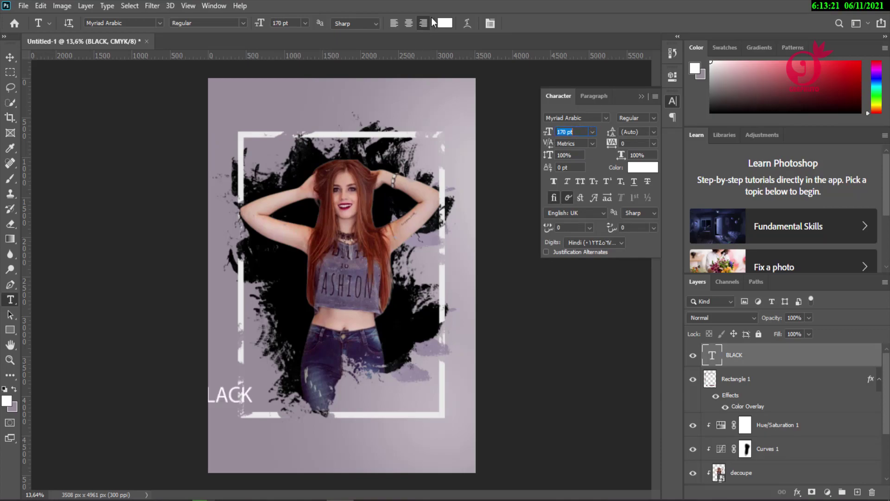
{"action": "left_click", "coordinate": [12, 58]}
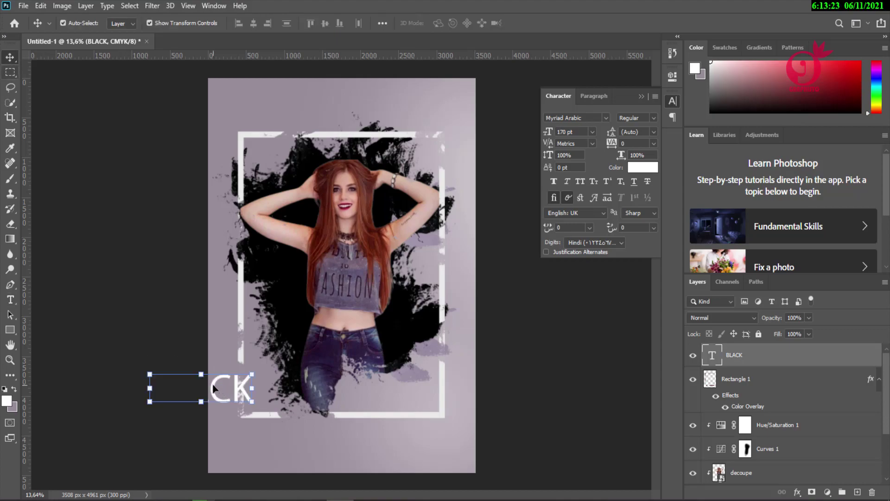
{"action": "left_click_drag", "start_coordinate": [214, 388], "coordinate": [313, 395]}
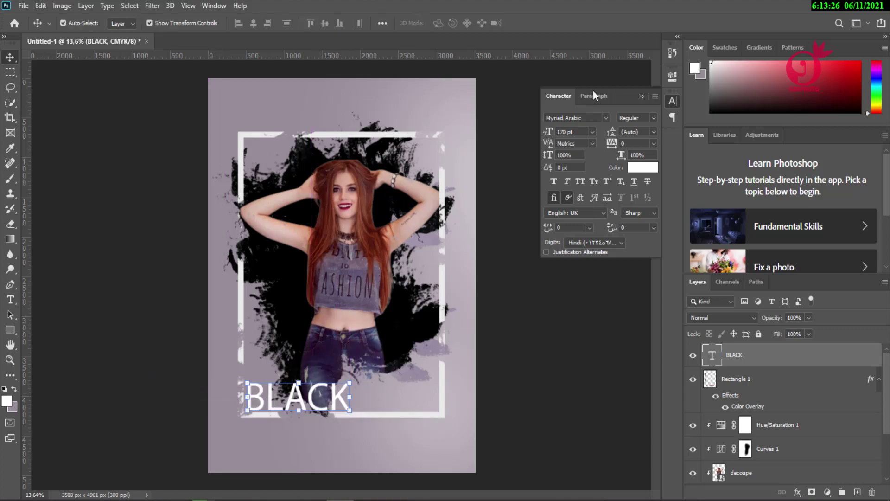
Change the BLACK text's font to Crackvetica
{"action": "left_click", "coordinate": [604, 118]}
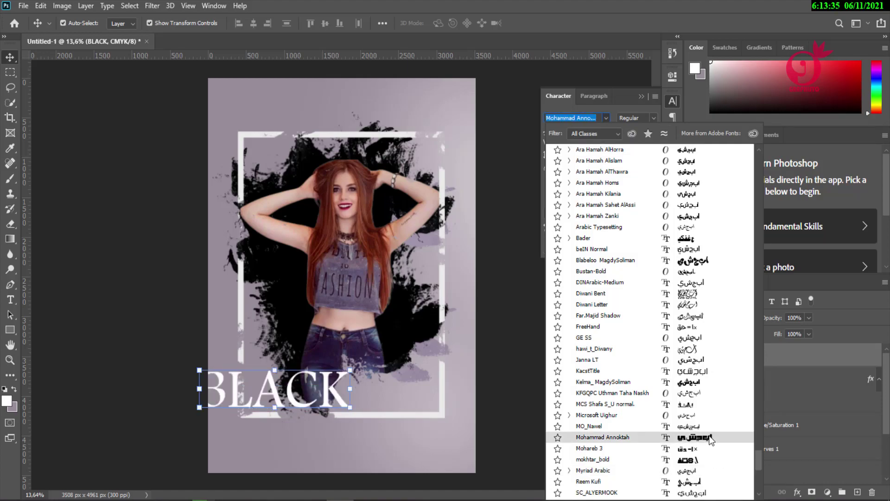
{"action": "scroll", "coordinate": [760, 450], "scroll_direction": "up", "scroll_amount": 5}
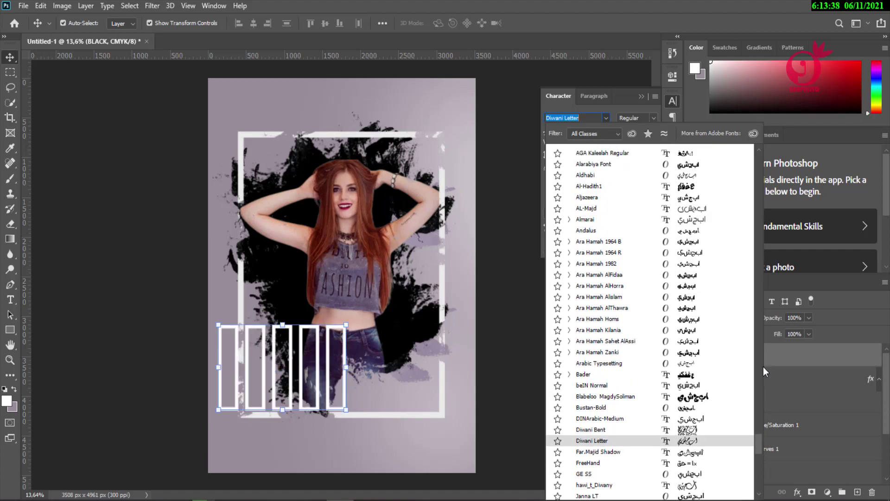
{"action": "left_click_drag", "start_coordinate": [761, 343], "coordinate": [760, 243]}
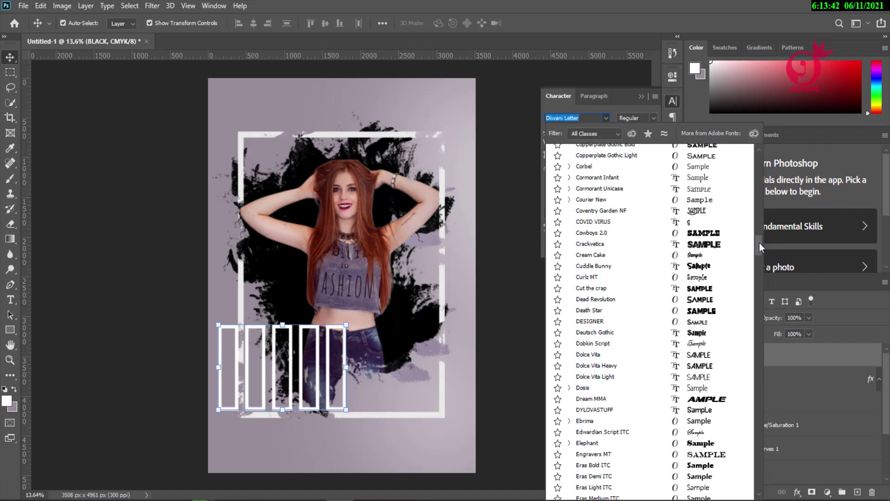
{"action": "left_click", "coordinate": [721, 246]}
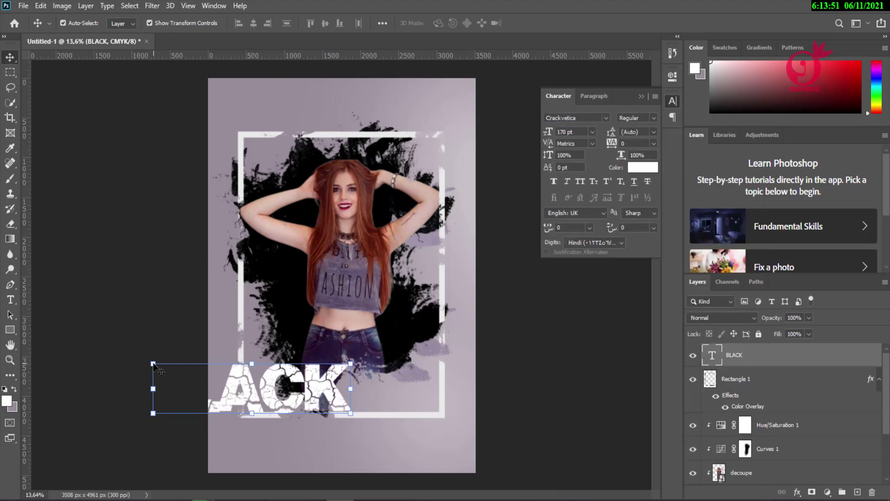
Scale BLACK down to about 58% and set it in the frame's lower-left corner
{"action": "left_click_drag", "start_coordinate": [154, 363], "coordinate": [220, 403]}
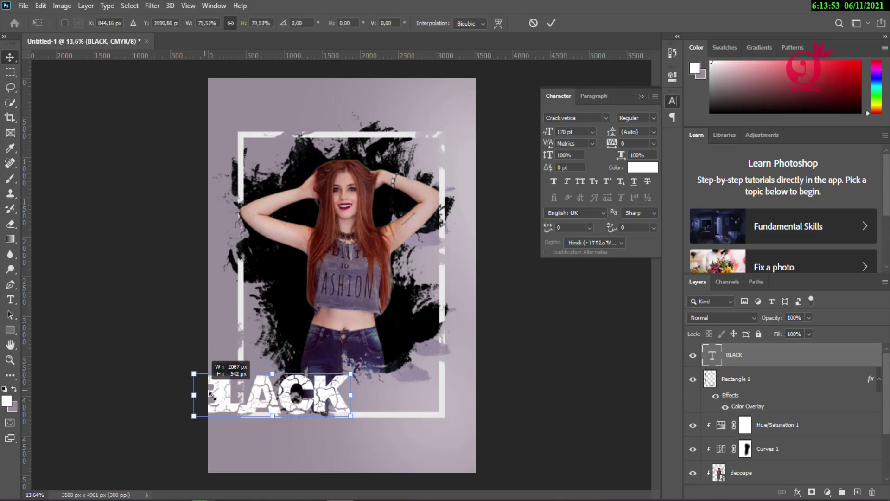
{"action": "left_click_drag", "start_coordinate": [220, 403], "coordinate": [245, 406]}
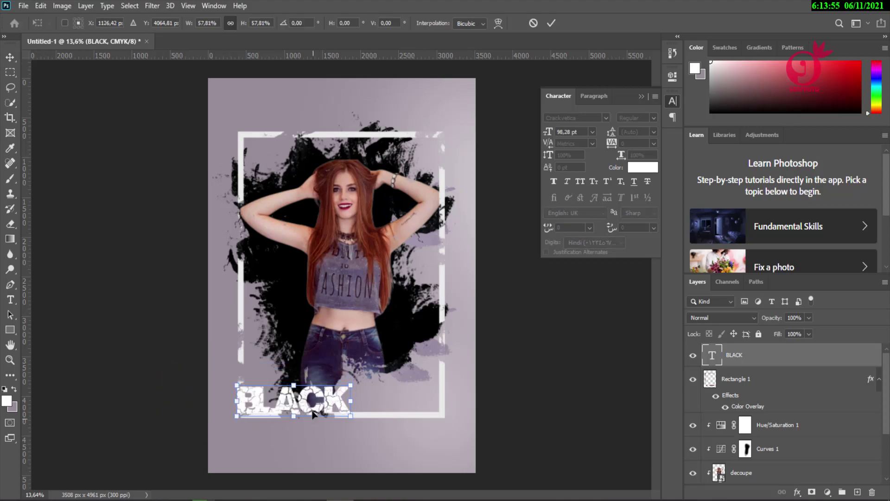
{"action": "mouse_move", "coordinate": [301, 397]}
{"action": "left_mouse_down"}
{"action": "mouse_move", "coordinate": [307, 393]}
{"action": "mouse_move", "coordinate": [299, 395]}
{"action": "left_mouse_up"}
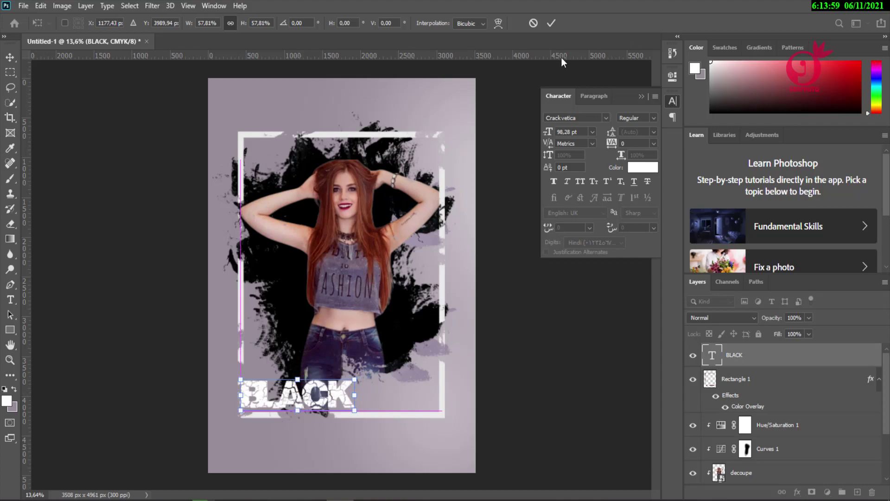
{"action": "left_click", "coordinate": [556, 23]}
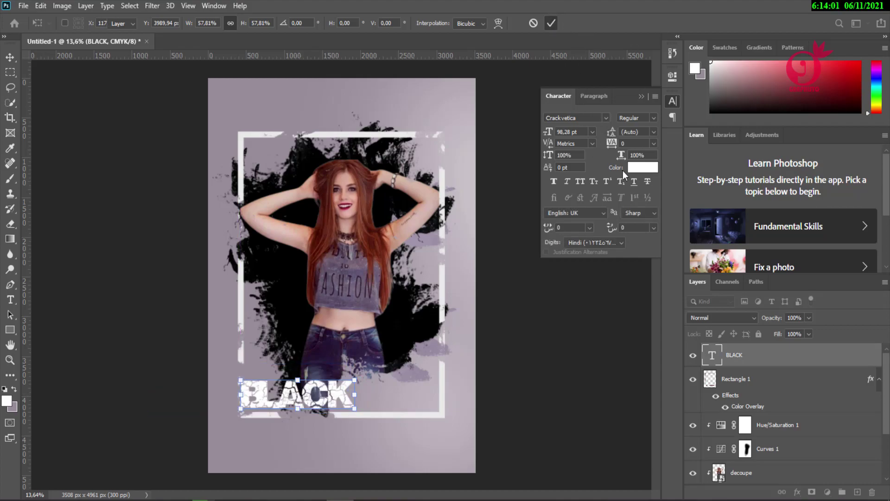
Widen BLACK slightly, duplicate it and retype the copy as FRIDAY
{"action": "left_click_drag", "start_coordinate": [621, 158], "coordinate": [624, 155]}
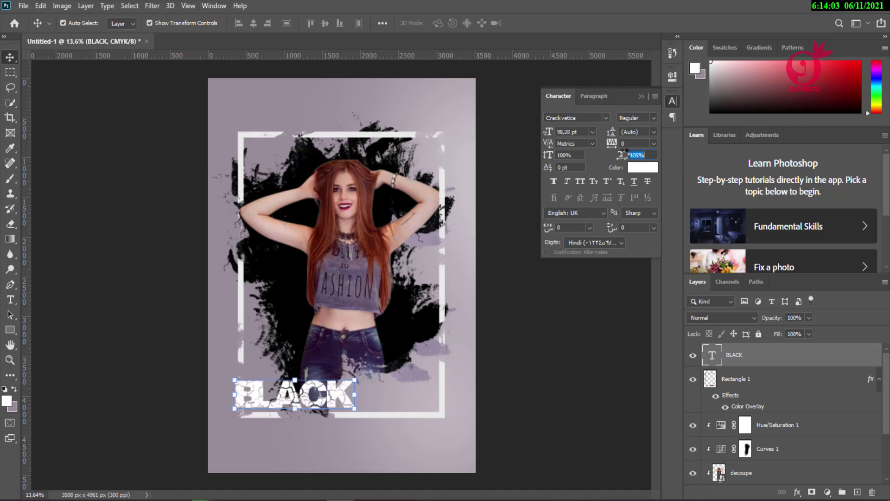
{"action": "mouse_move", "coordinate": [292, 399]}
{"action": "left_mouse_down"}
{"action": "mouse_move", "coordinate": [302, 387]}
{"action": "mouse_move", "coordinate": [294, 372]}
{"action": "mouse_move", "coordinate": [293, 400]}
{"action": "left_mouse_up"}
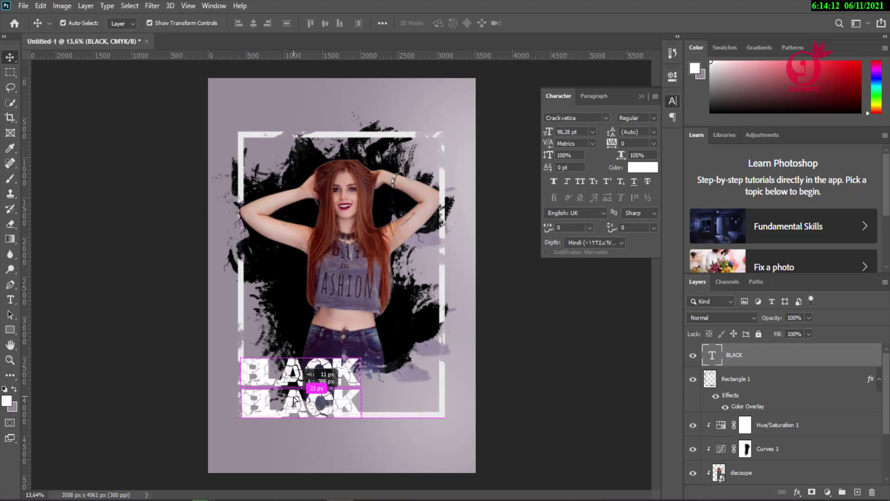
{"action": "type", "text": "t"}
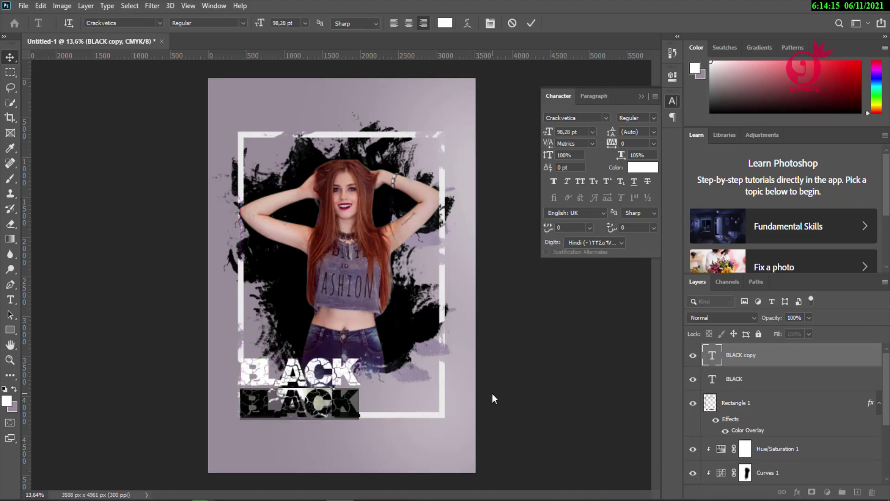
{"action": "type", "text": "FR"}
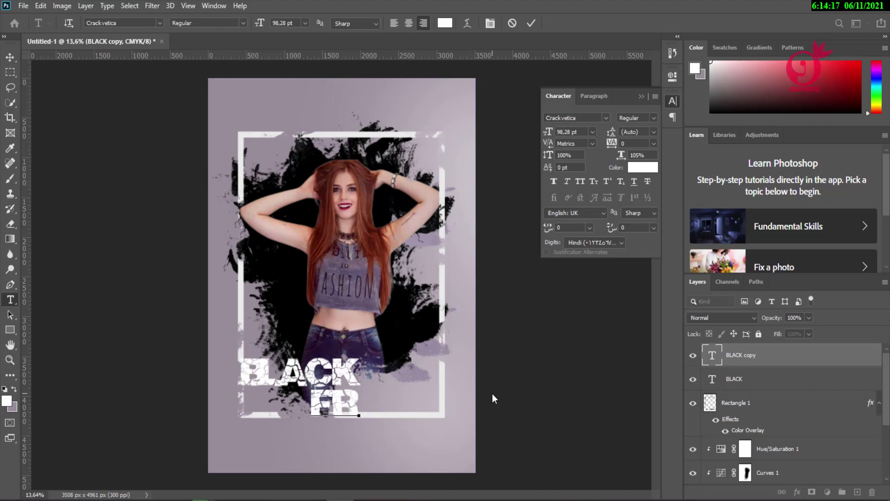
{"action": "type", "text": "IDAY"}
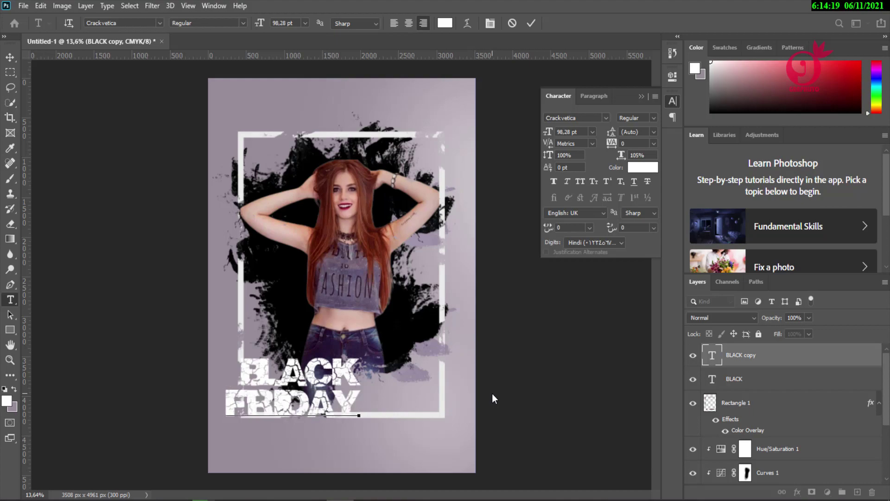
{"action": "left_click", "coordinate": [531, 23]}
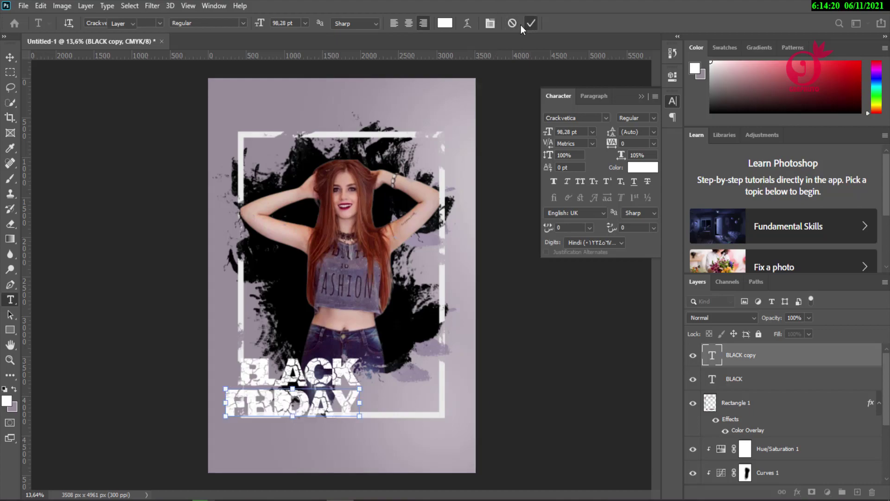
{"action": "key", "text": "v"}
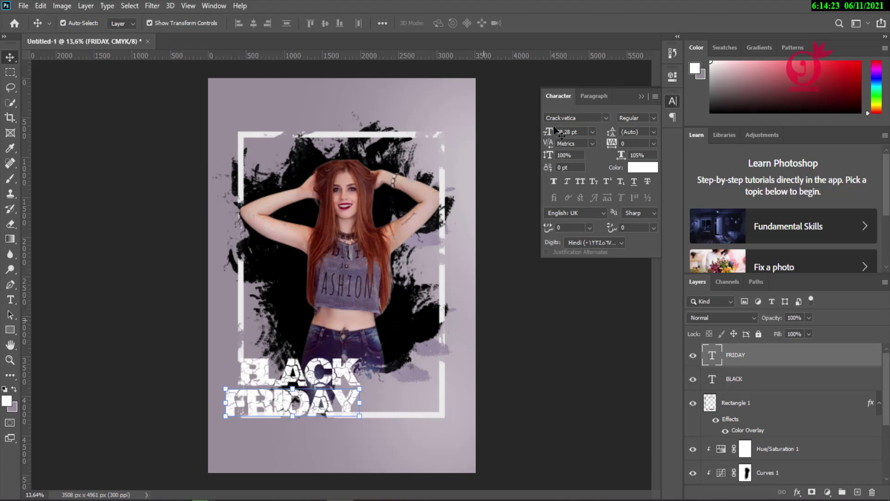
Shrink FRIDAY to about 76 pt and place it just below BLACK
{"action": "left_click_drag", "start_coordinate": [548, 132], "coordinate": [534, 131]}
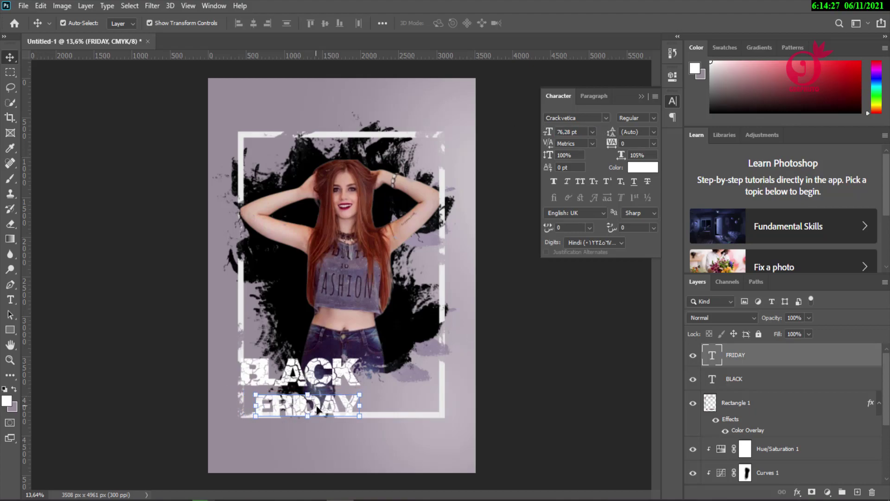
{"action": "mouse_move", "coordinate": [322, 408]}
{"action": "left_mouse_down"}
{"action": "mouse_move", "coordinate": [317, 402]}
{"action": "mouse_move", "coordinate": [351, 401]}
{"action": "left_mouse_up"}
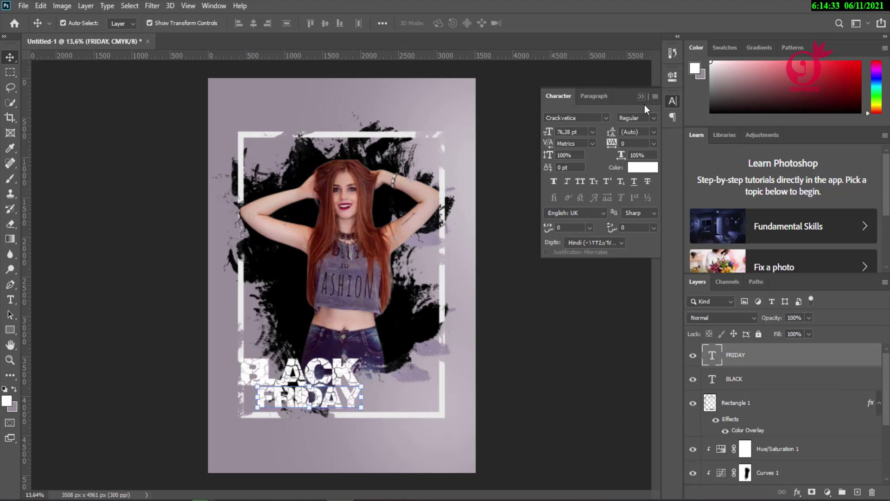
{"action": "left_click", "coordinate": [642, 97]}
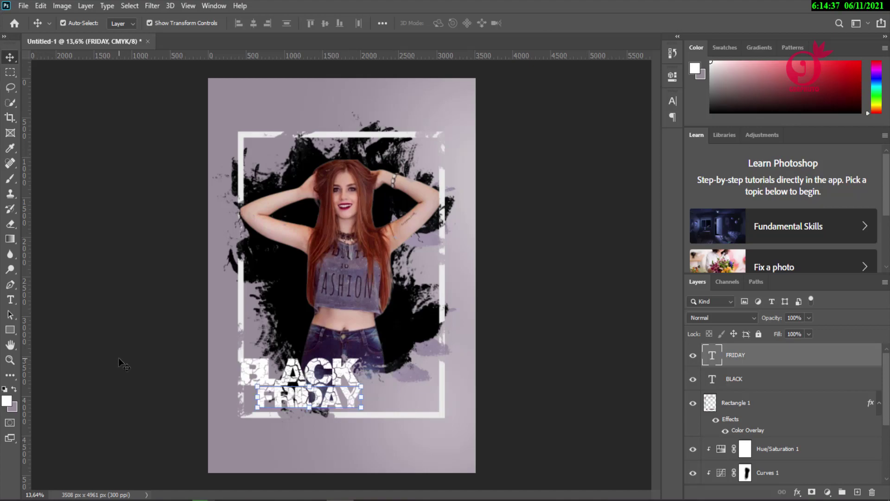
Move FRIDAY left to align under BLACK, then select BLACK
{"action": "left_click", "coordinate": [172, 429]}
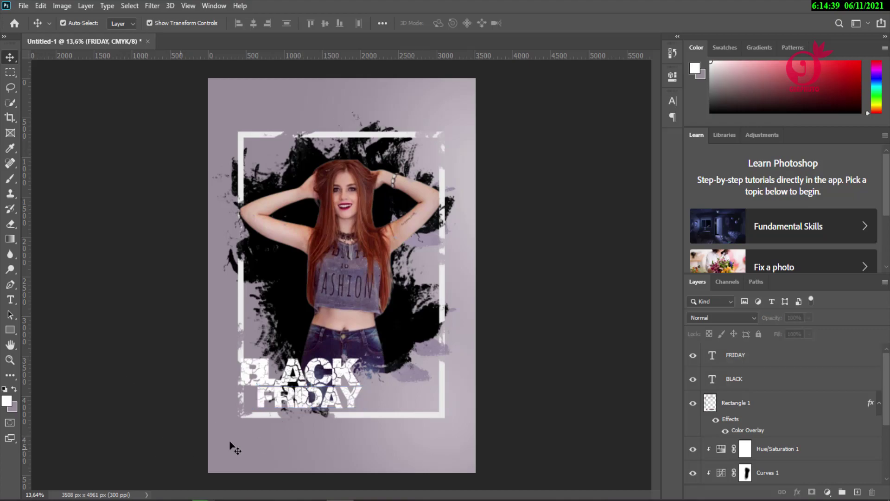
{"action": "mouse_move", "coordinate": [292, 402]}
{"action": "left_mouse_down"}
{"action": "mouse_move", "coordinate": [276, 402]}
{"action": "mouse_move", "coordinate": [264, 379]}
{"action": "left_mouse_up"}
{"action": "left_click", "coordinate": [304, 378]}
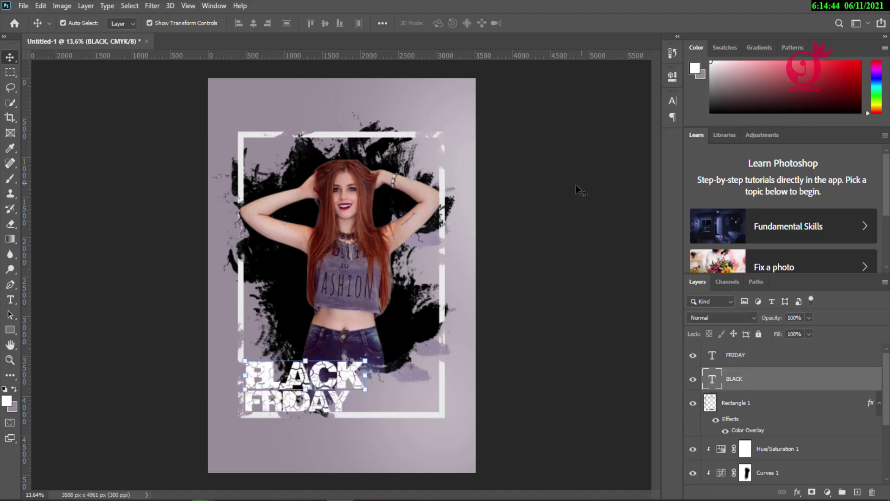
Give BLACK tracking 60 and horizontal scale 101% in the Character panel
{"action": "left_click", "coordinate": [672, 100]}
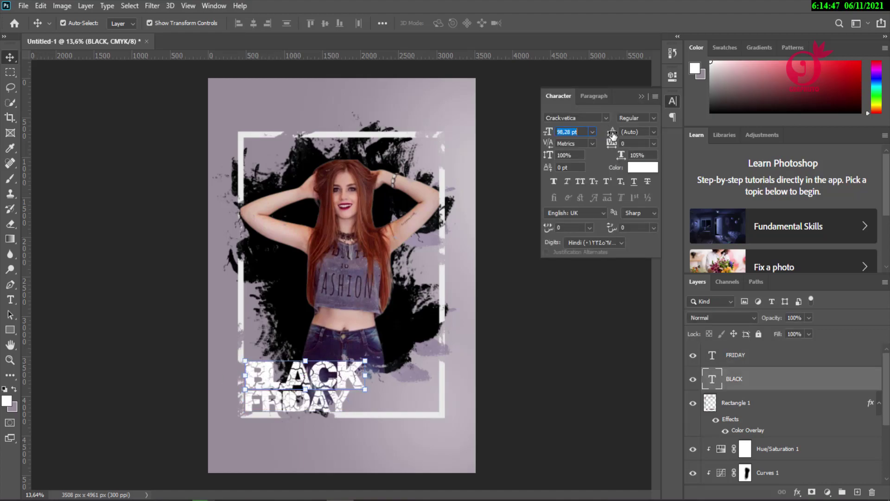
{"action": "left_click", "coordinate": [613, 144]}
{"action": "type", "text": "100"}
{"action": "key", "text": "Return"}
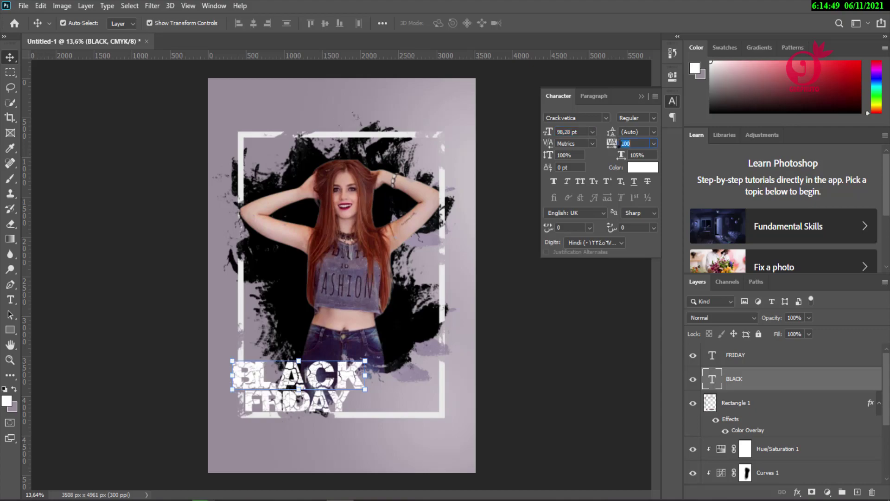
{"action": "type", "text": "60"}
{"action": "key", "text": "Return"}
{"action": "left_click", "coordinate": [621, 155]}
{"action": "type", "text": "112"}
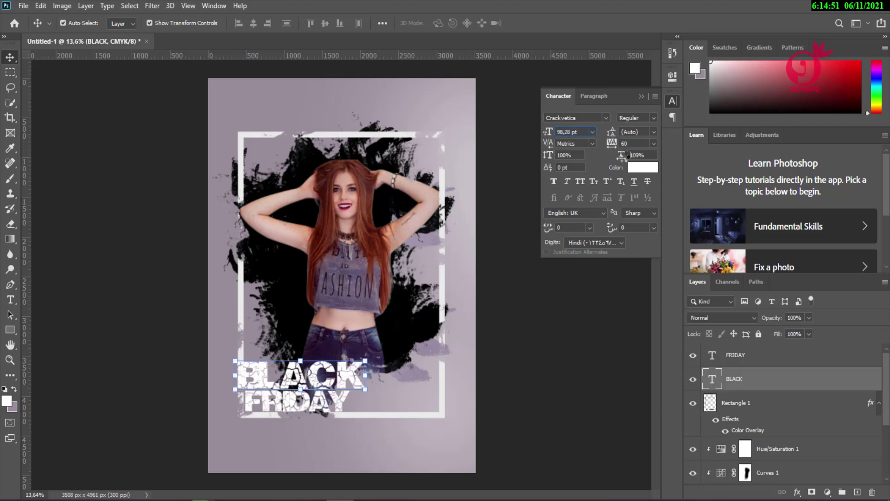
{"action": "key", "text": "Return"}
{"action": "left_click_drag", "start_coordinate": [626, 156], "coordinate": [617, 155]}
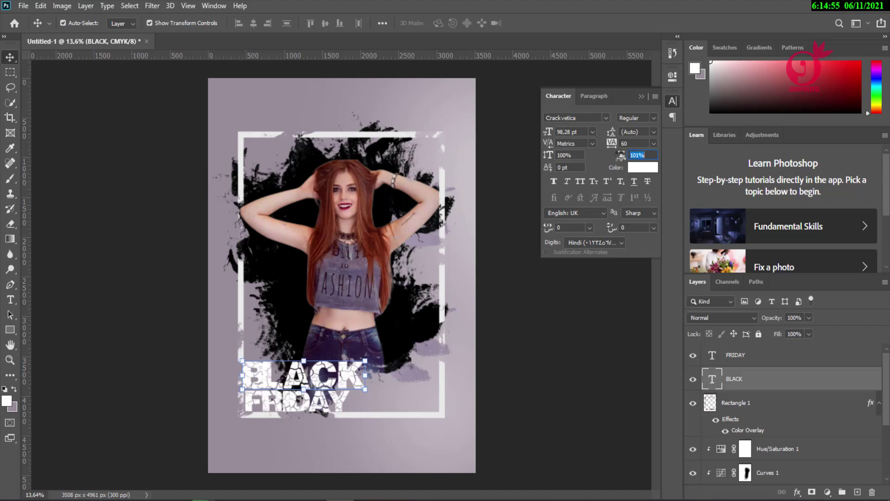
{"action": "key", "text": "Return"}
{"action": "left_click", "coordinate": [642, 97]}
{"action": "left_click", "coordinate": [505, 167]}
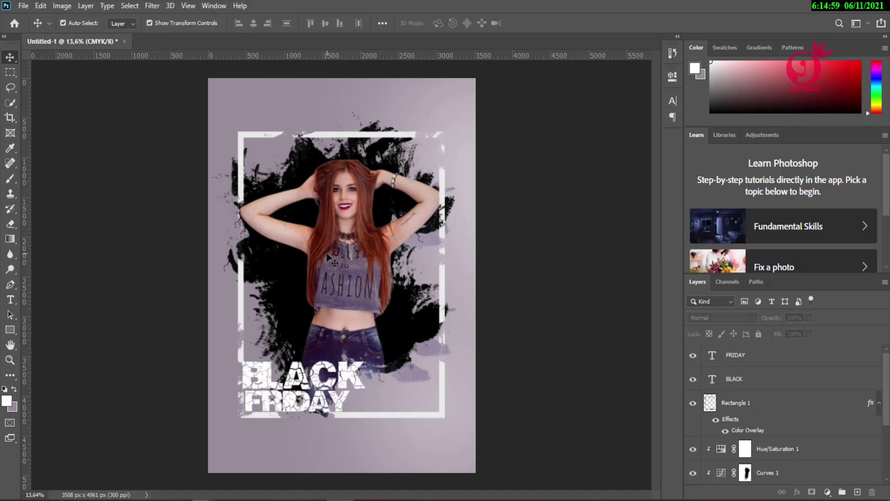
Select the Horizontal Type Tool from the type tool flyout
{"action": "left_click", "coordinate": [9, 300]}
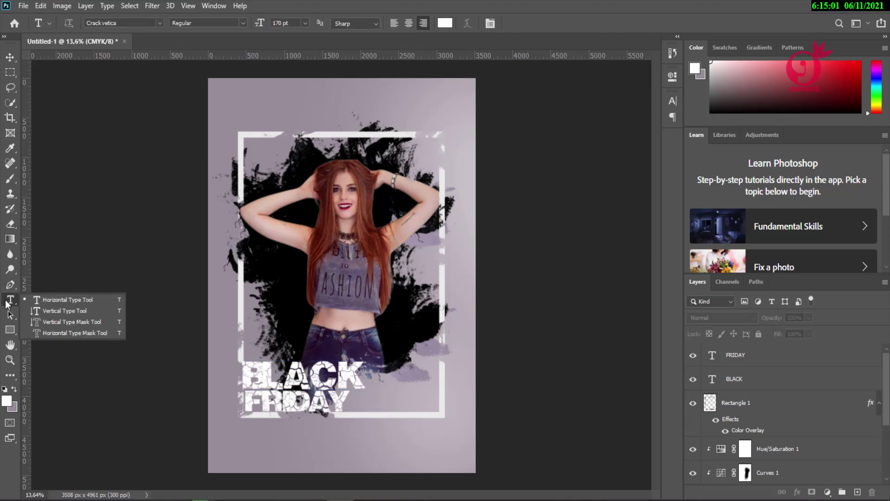
{"action": "left_click", "coordinate": [48, 298]}
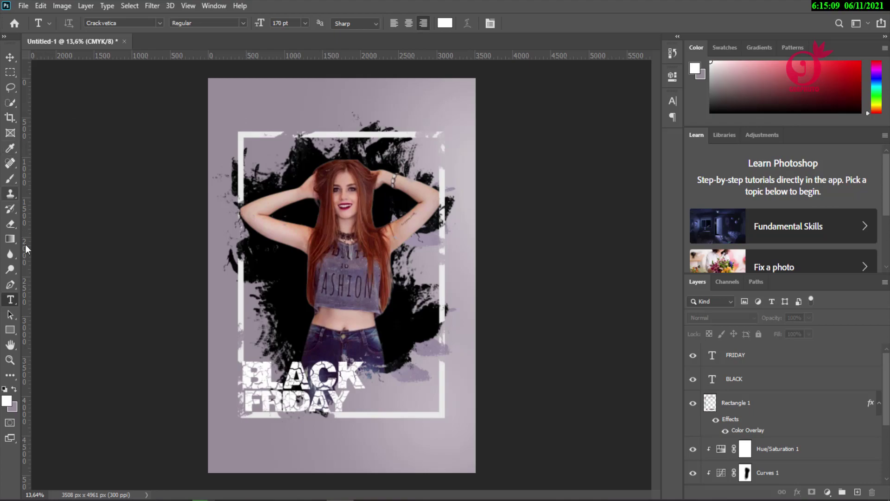
Select the Brush tool with the 1720 px splash brush preset
{"action": "left_click", "coordinate": [12, 177]}
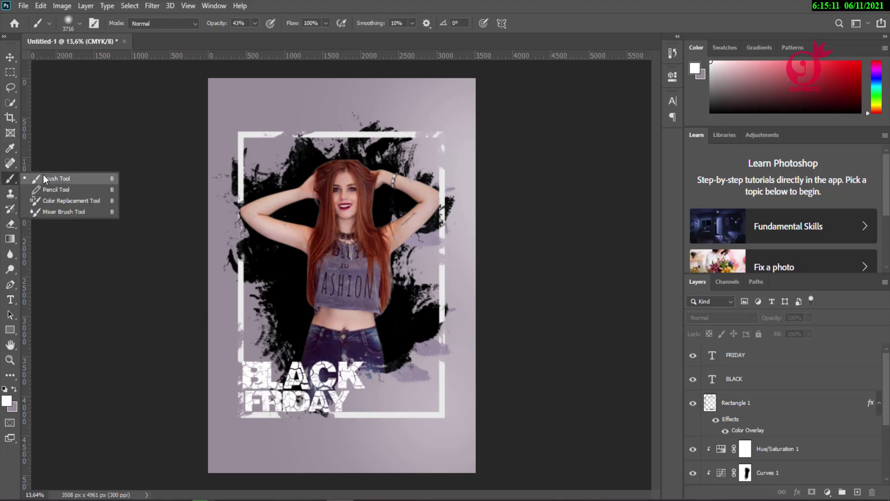
{"action": "left_click", "coordinate": [78, 181]}
{"action": "left_click", "coordinate": [79, 24]}
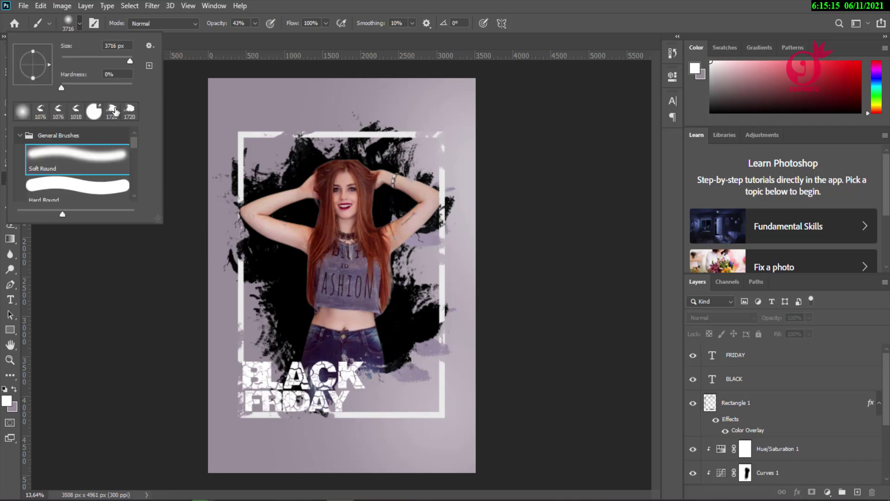
{"action": "left_click", "coordinate": [109, 110]}
{"action": "left_click", "coordinate": [344, 4]}
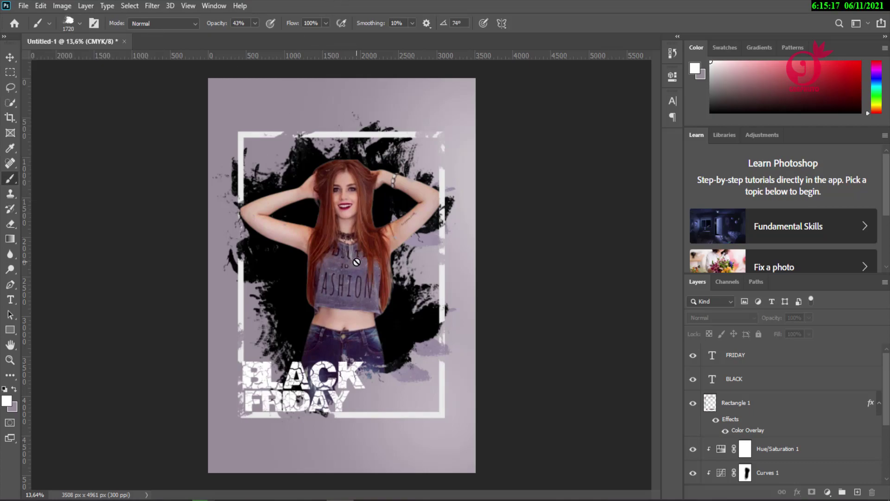
Add a new empty layer above the text and adjust the splash brush tip size
{"action": "scroll", "coordinate": [885, 413], "scroll_direction": "down", "scroll_amount": 3}
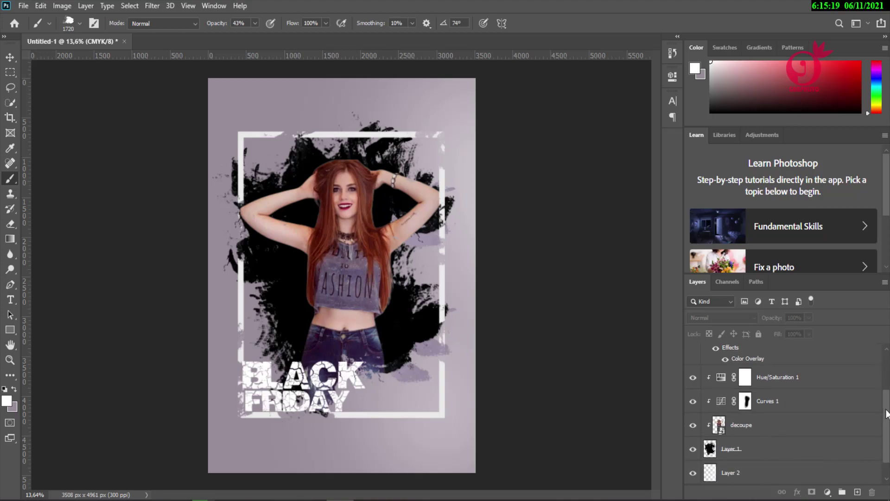
{"action": "left_click_drag", "start_coordinate": [886, 413], "coordinate": [886, 350]}
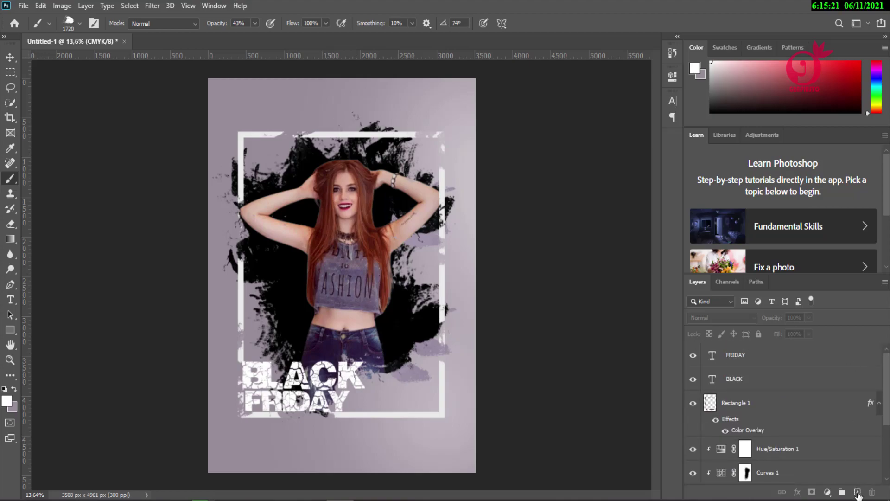
{"action": "left_click", "coordinate": [857, 492]}
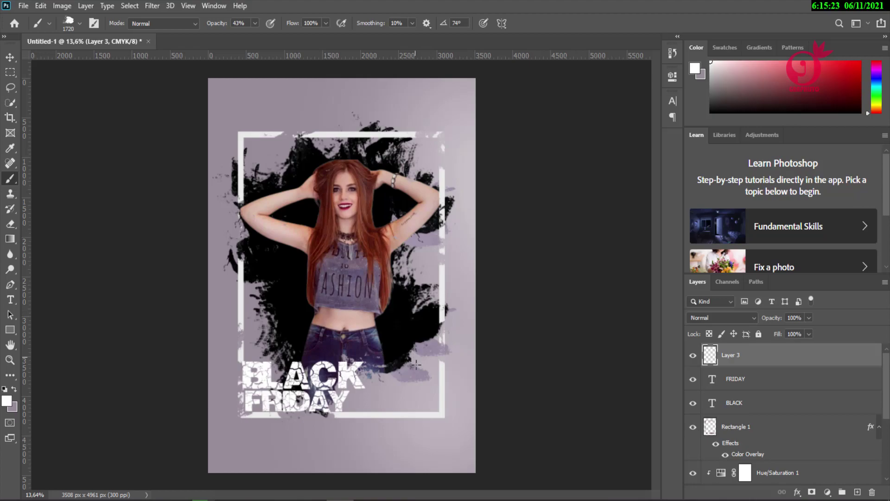
{"action": "left_click_drag", "start_coordinate": [382, 338], "coordinate": [391, 298]}
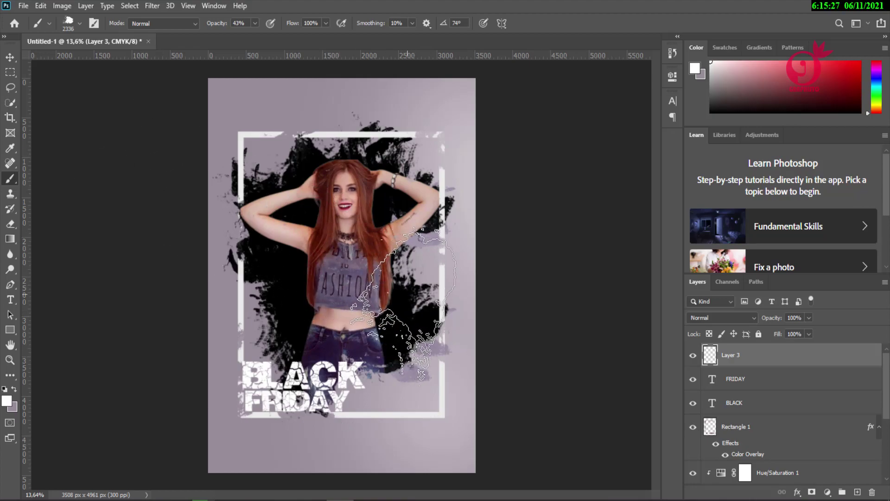
{"action": "left_click_drag", "start_coordinate": [417, 295], "coordinate": [385, 300]}
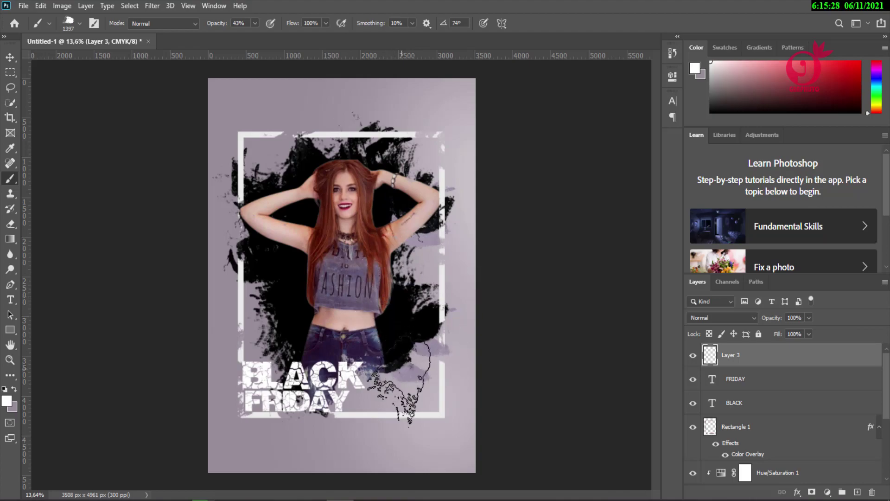
{"action": "mouse_move", "coordinate": [407, 376]}
{"action": "left_mouse_down"}
{"action": "mouse_move", "coordinate": [394, 391]}
{"action": "mouse_move", "coordinate": [401, 408]}
{"action": "left_mouse_up"}
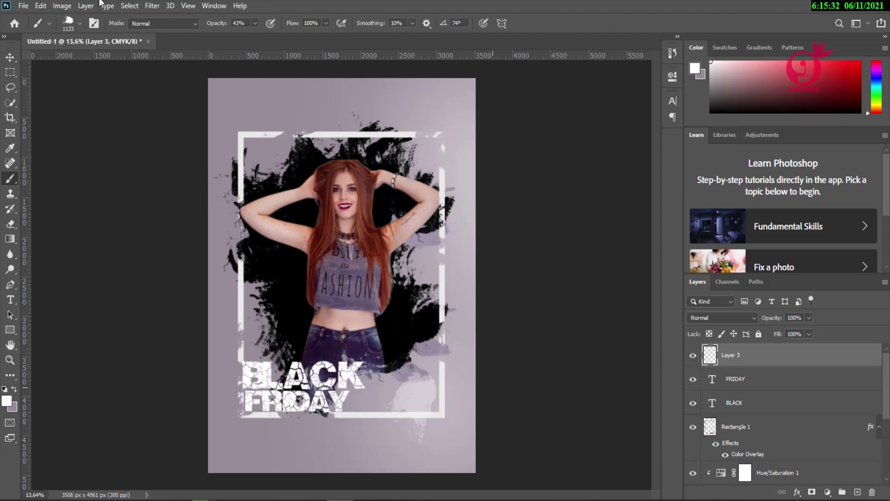
Undo the faint lilac stroke and paint a 100% opacity white splash at lower right
{"action": "left_click", "coordinate": [40, 6]}
{"action": "key", "text": "Escape"}
{"action": "key", "text": "ctrl+z"}
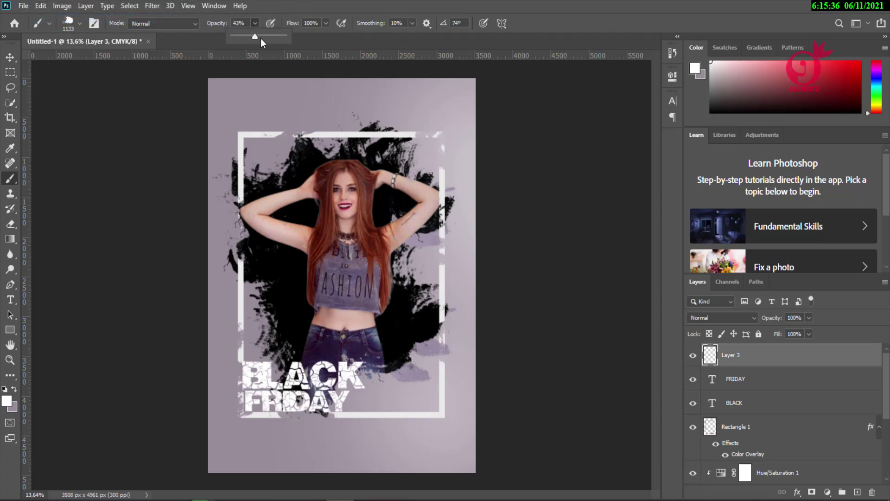
{"action": "key", "text": "0"}
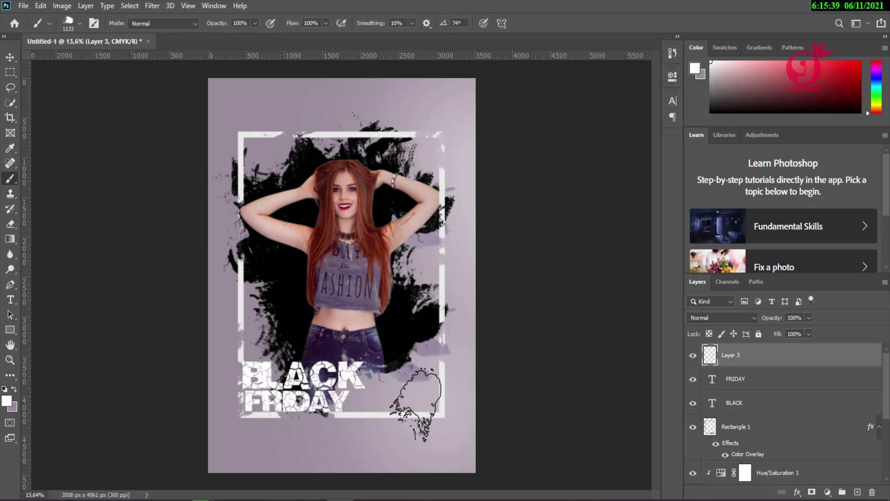
{"action": "left_click_drag", "start_coordinate": [415, 405], "coordinate": [450, 402]}
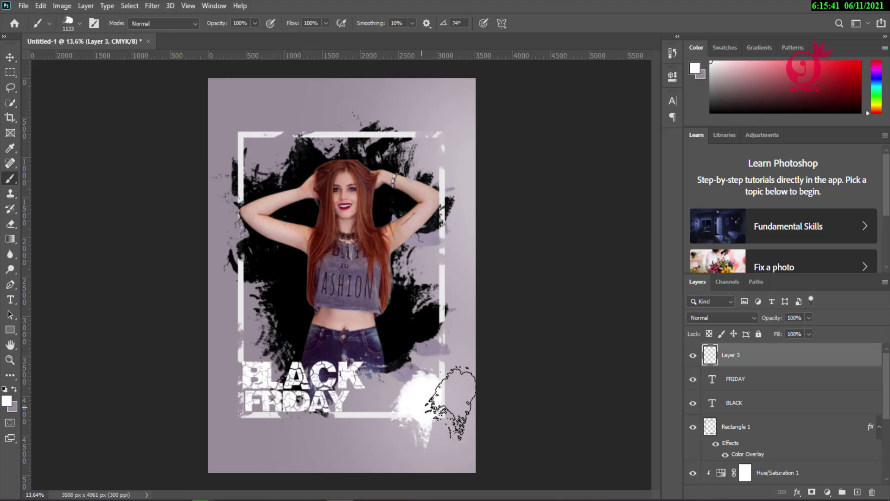
{"action": "left_click", "coordinate": [6, 58]}
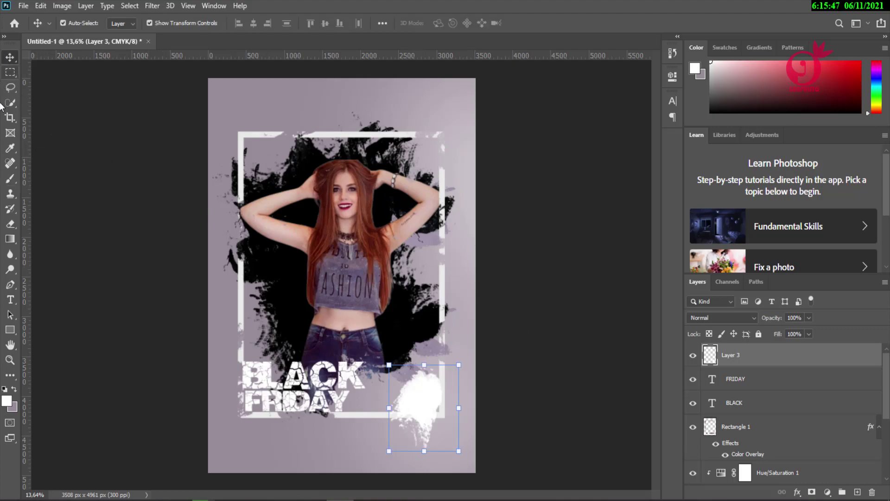
{"action": "left_click", "coordinate": [10, 300]}
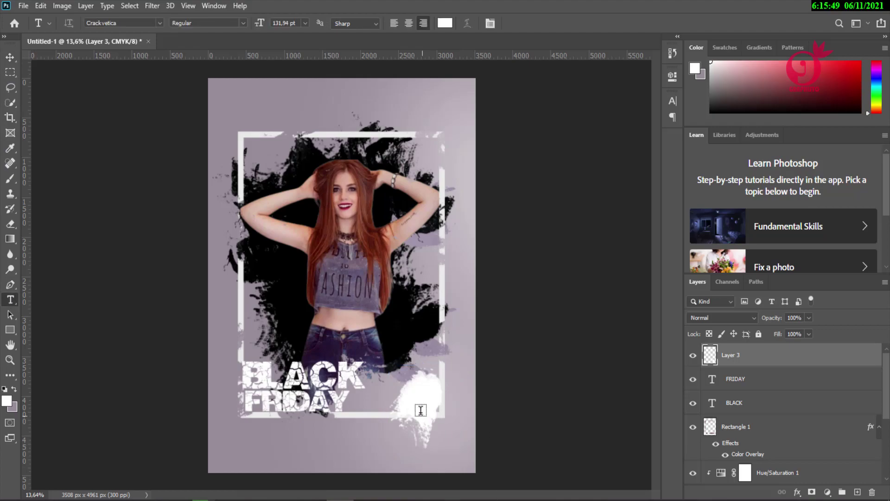
Create a '50' text layer and move it onto the white splash
{"action": "left_click", "coordinate": [499, 429]}
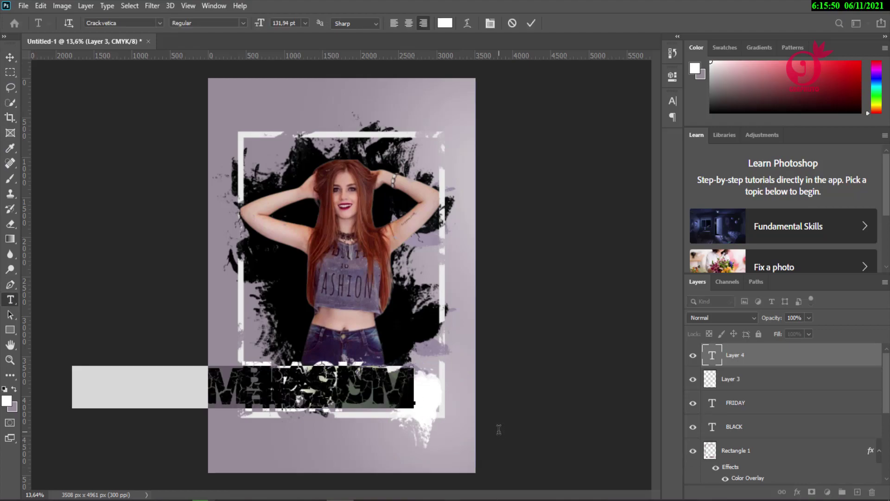
{"action": "key", "text": "BackSpace"}
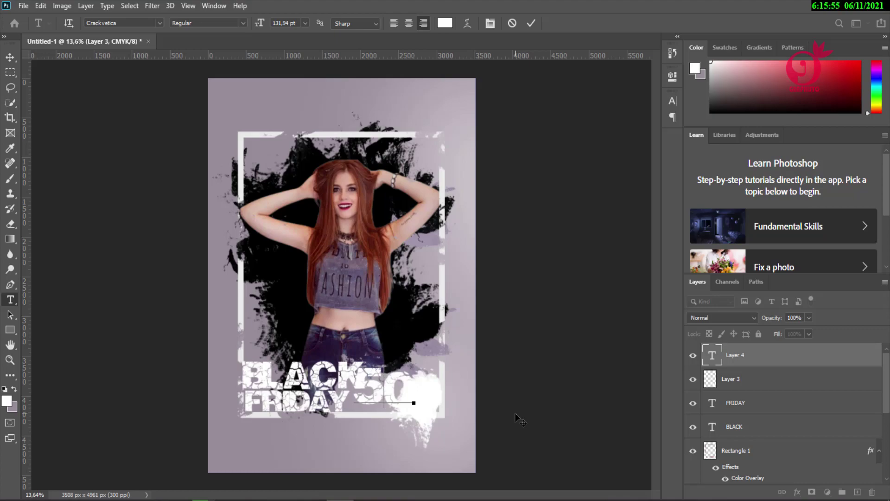
{"action": "type", "text": "50"}
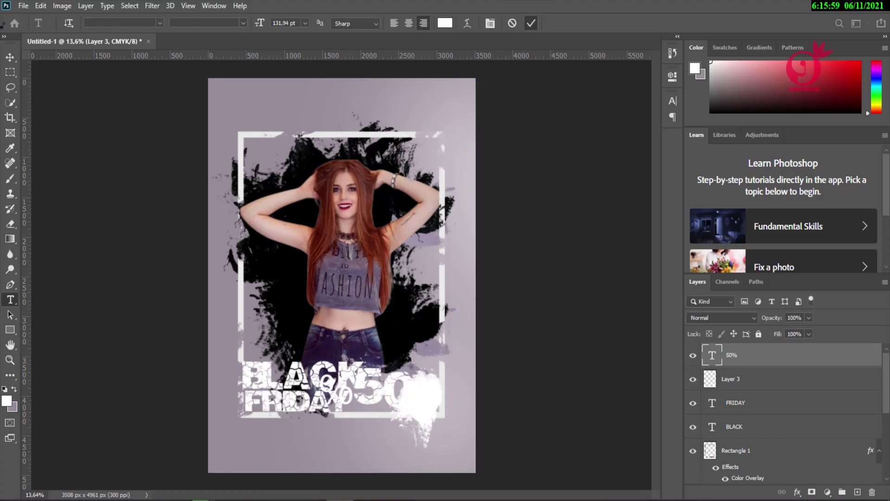
{"action": "left_click", "coordinate": [531, 23]}
{"action": "left_click", "coordinate": [10, 57]}
{"action": "left_click_drag", "start_coordinate": [392, 397], "coordinate": [429, 408]}
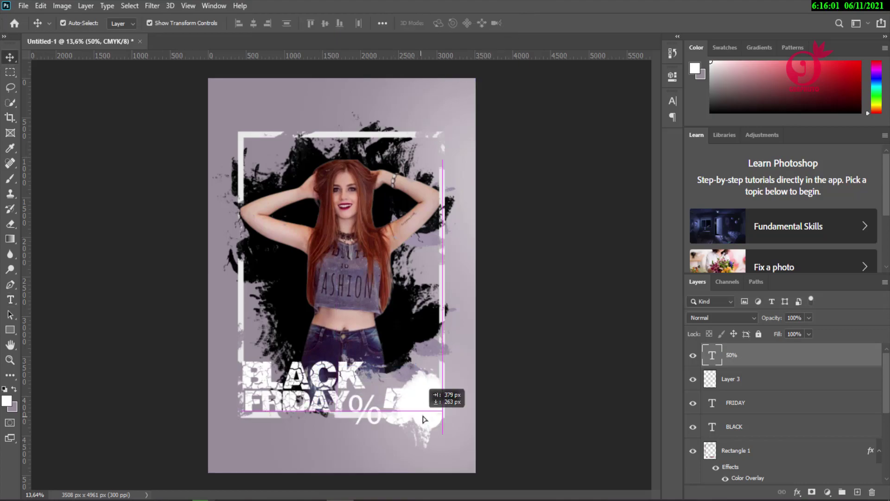
Make the text black, about 101 pt, running left to right
{"action": "left_click", "coordinate": [669, 102]}
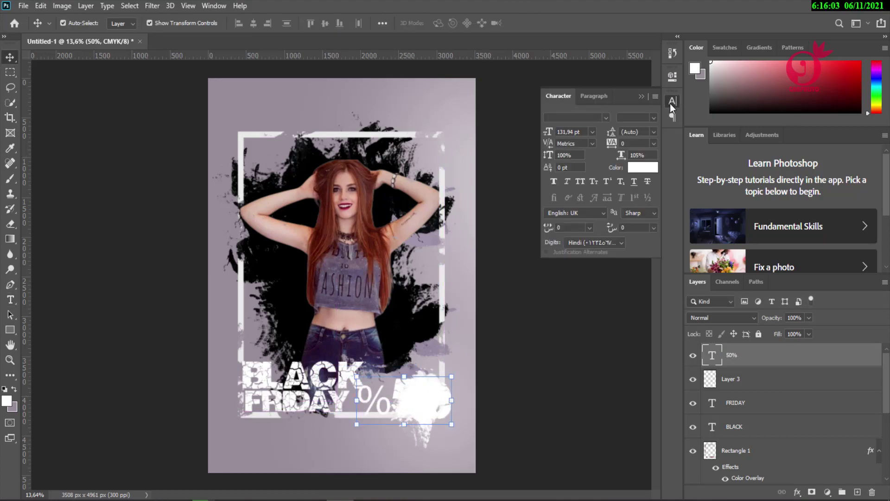
{"action": "left_click", "coordinate": [648, 170]}
{"action": "left_click_drag", "start_coordinate": [580, 135], "coordinate": [520, 268]}
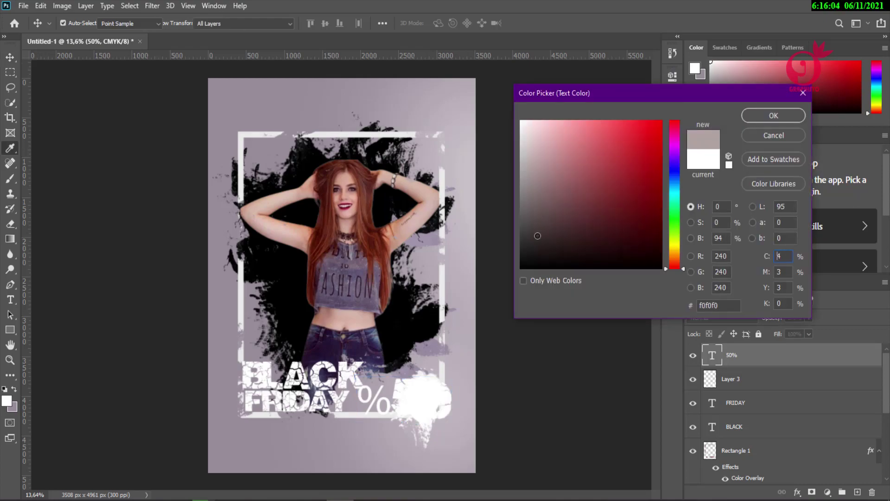
{"action": "left_click", "coordinate": [788, 117]}
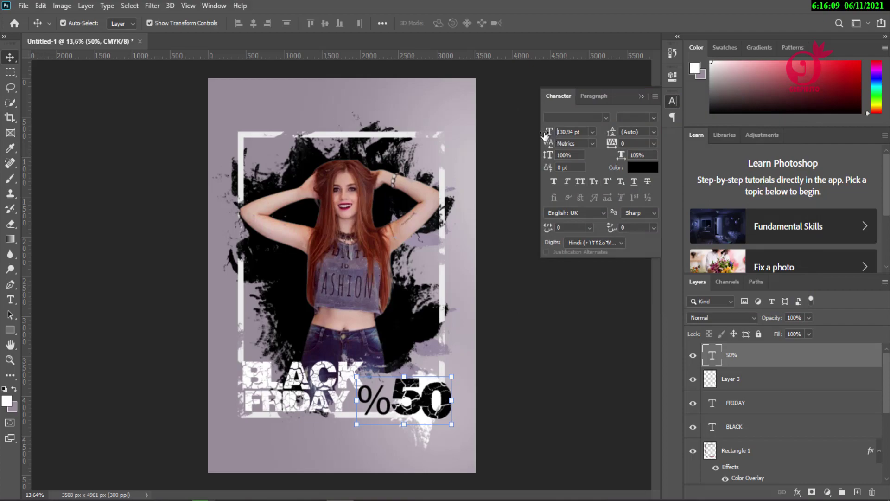
{"action": "left_click_drag", "start_coordinate": [548, 131], "coordinate": [535, 181]}
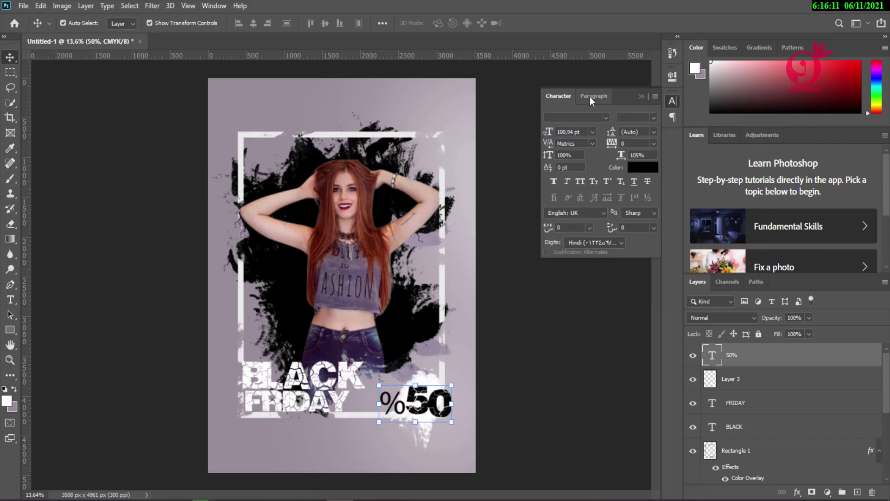
{"action": "left_click", "coordinate": [589, 96]}
{"action": "left_click", "coordinate": [551, 182]}
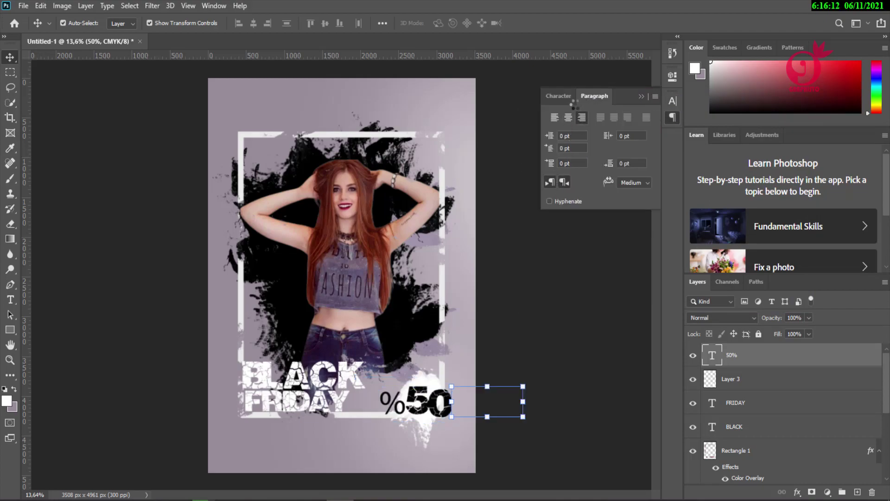
{"action": "left_click", "coordinate": [560, 96]}
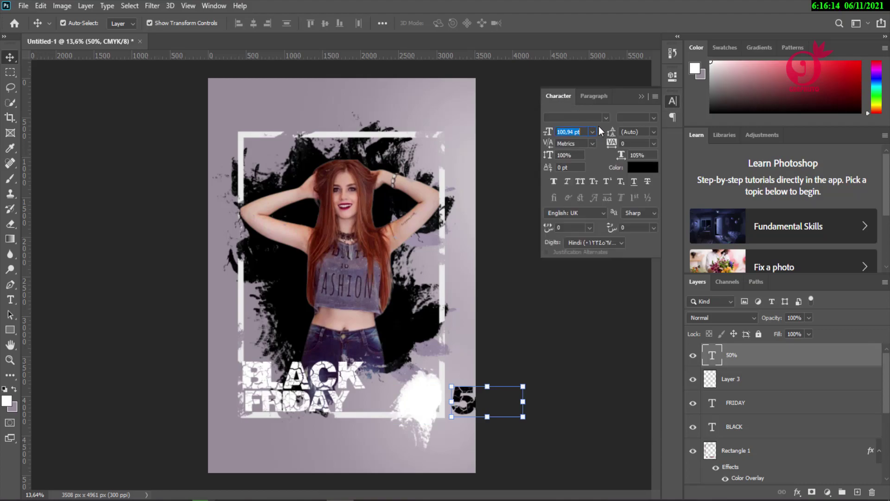
Set the font to Impact, complete it as '50%', and reposition and enlarge it
{"action": "left_click", "coordinate": [604, 118]}
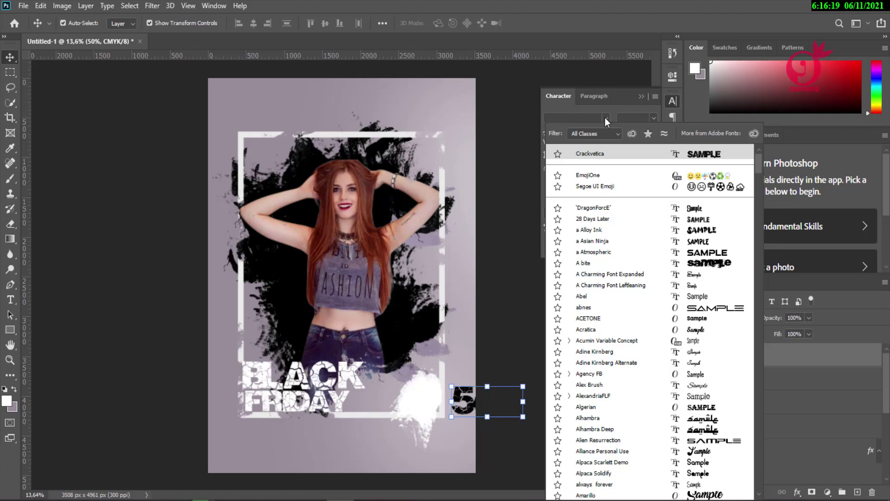
{"action": "type", "text": "IMP"}
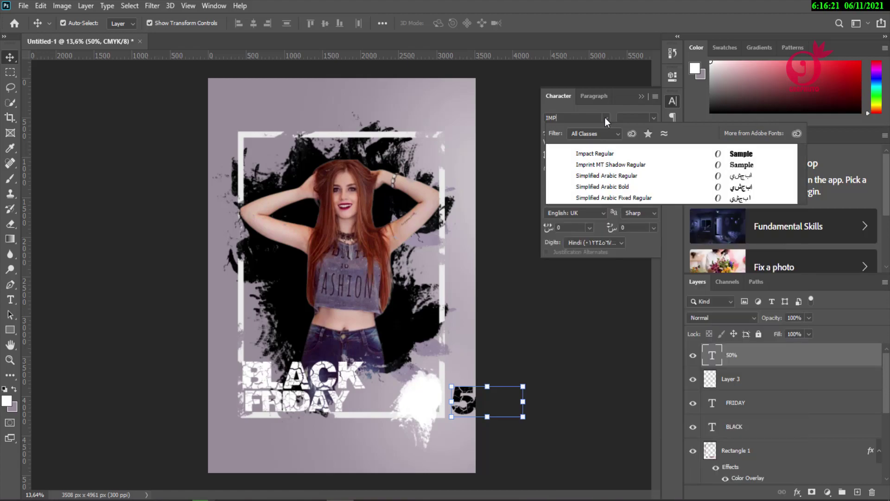
{"action": "type", "text": "AC"}
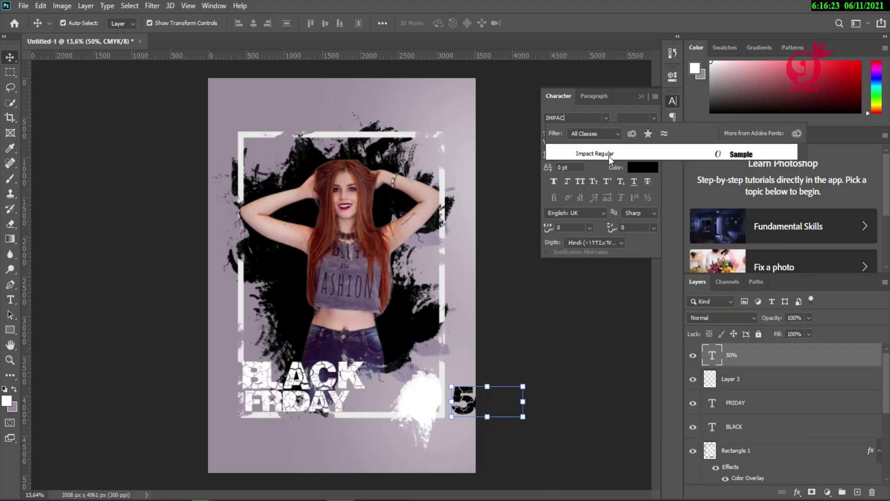
{"action": "left_click", "coordinate": [608, 155]}
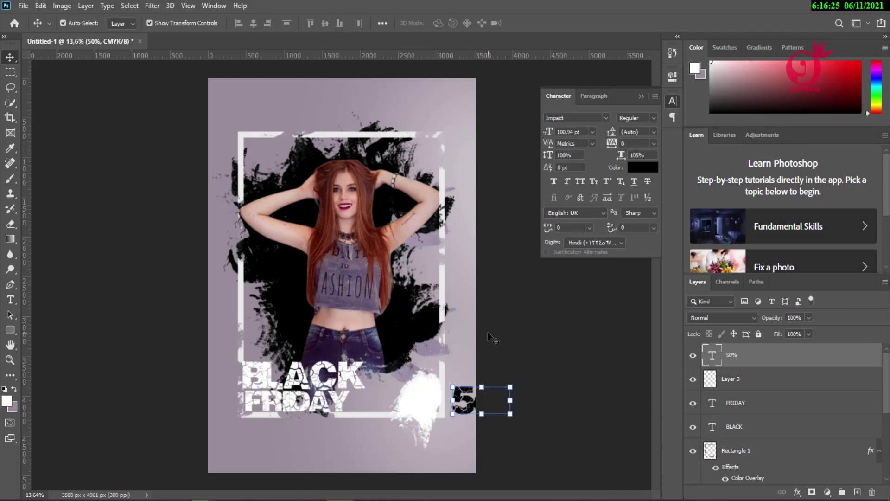
{"action": "type", "text": "0%"}
{"action": "mouse_move", "coordinate": [482, 404]}
{"action": "left_mouse_down"}
{"action": "mouse_move", "coordinate": [422, 417]}
{"action": "mouse_move", "coordinate": [396, 403]}
{"action": "left_mouse_up"}
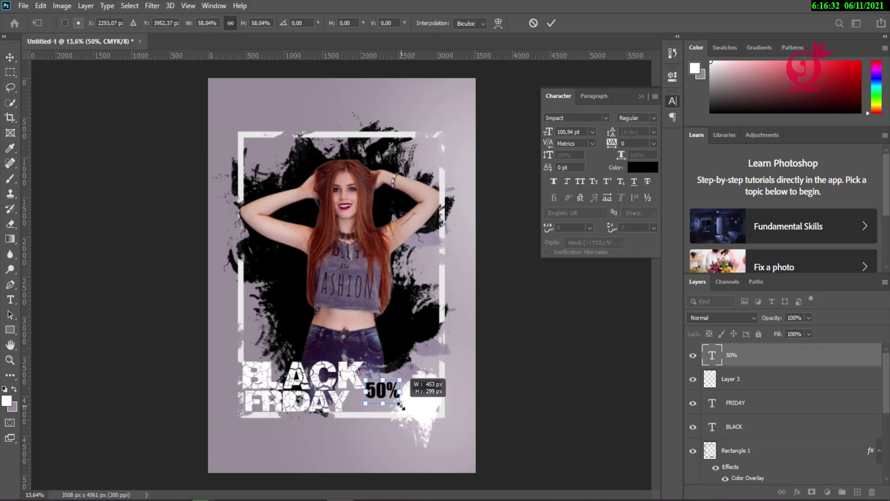
{"action": "left_click_drag", "start_coordinate": [397, 403], "coordinate": [426, 399]}
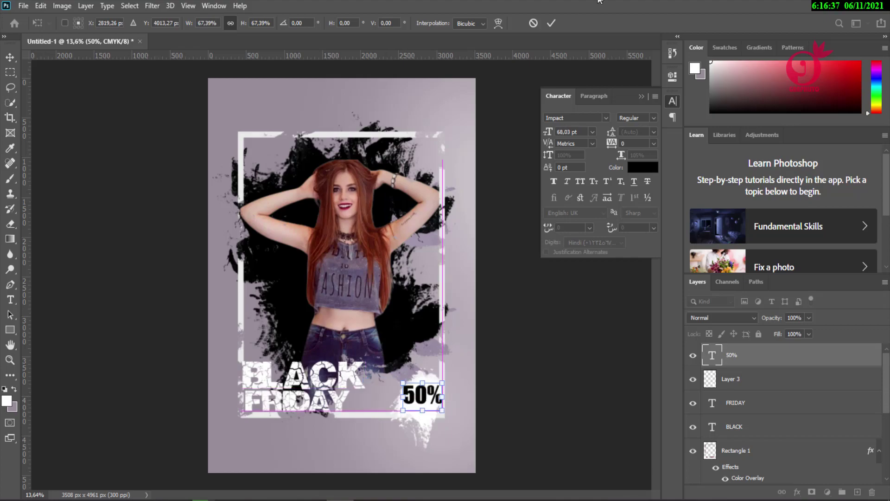
{"action": "left_click", "coordinate": [551, 23]}
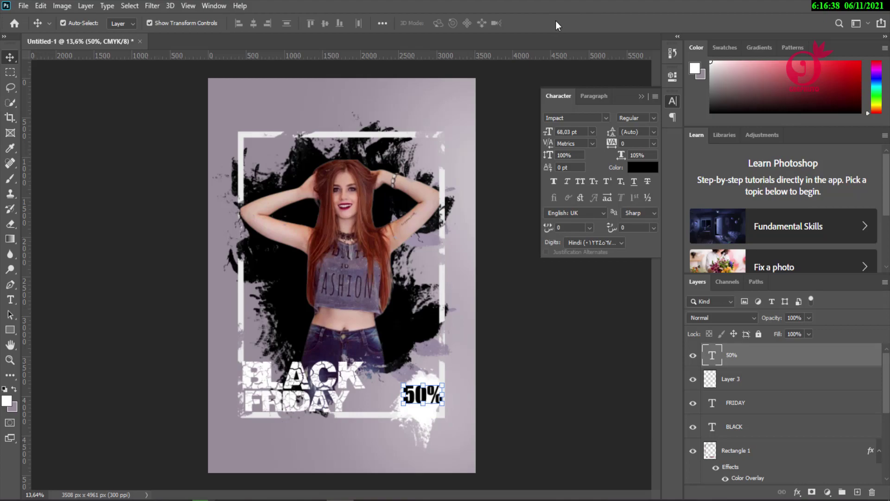
Duplicate the 50% text just below and retype the copy as 'Disc.'
{"action": "scroll", "coordinate": [422, 434], "scroll_direction": "up", "scroll_amount": 3}
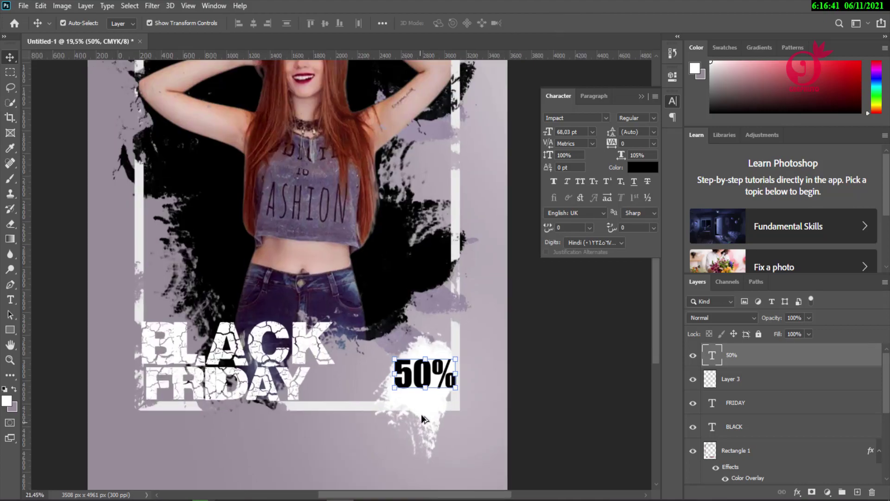
{"action": "scroll", "coordinate": [422, 434], "scroll_direction": "up", "scroll_amount": 2}
{"action": "left_click_drag", "start_coordinate": [420, 359], "coordinate": [418, 400]}
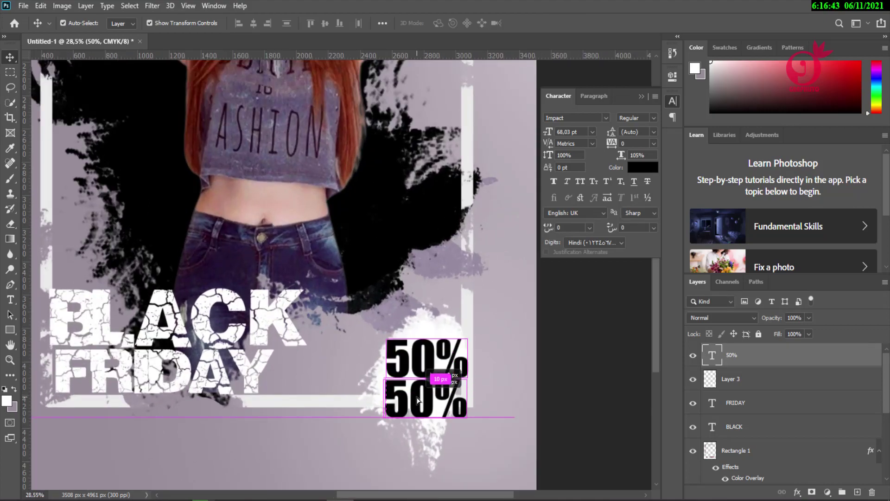
{"action": "key", "text": "t"}
{"action": "key", "text": "Return"}
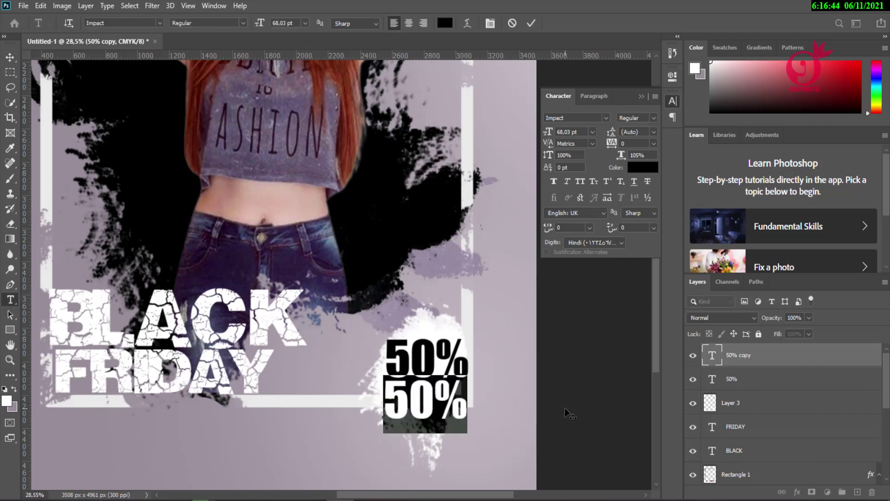
{"action": "type", "text": "d"}
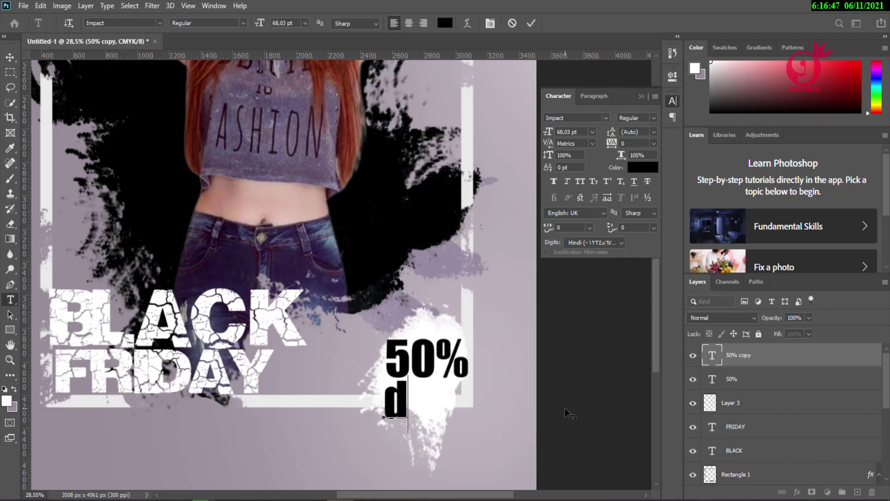
{"action": "key", "text": "BackSpace"}
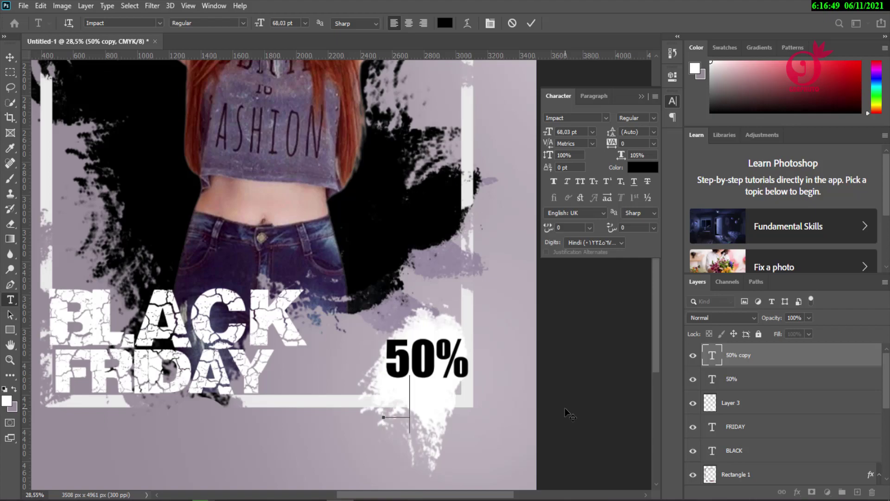
{"action": "type", "text": "Dis"}
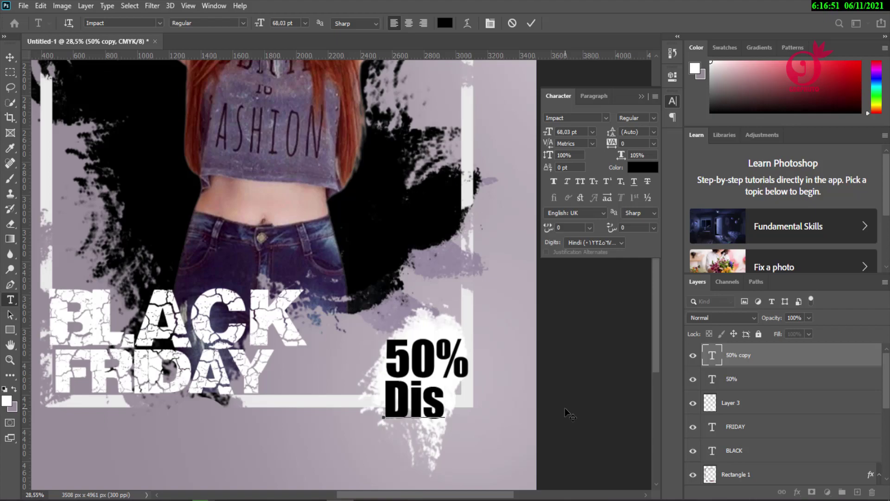
{"action": "type", "text": "c."}
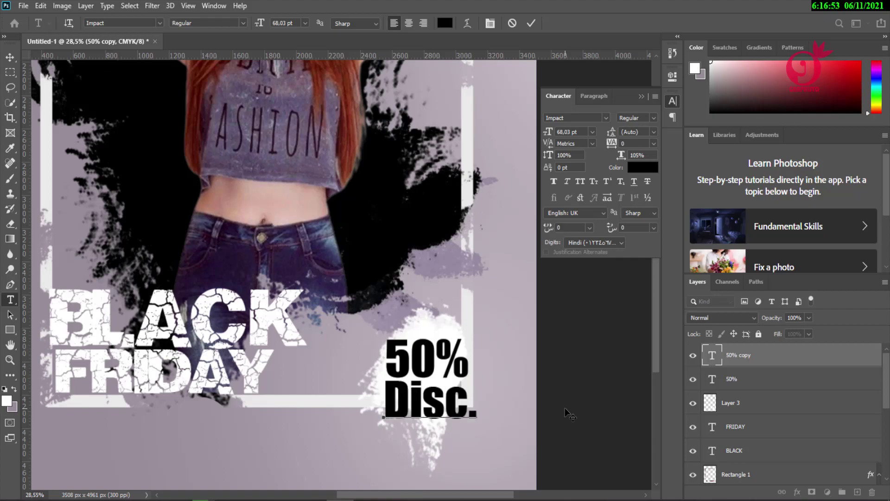
{"action": "left_click", "coordinate": [530, 23]}
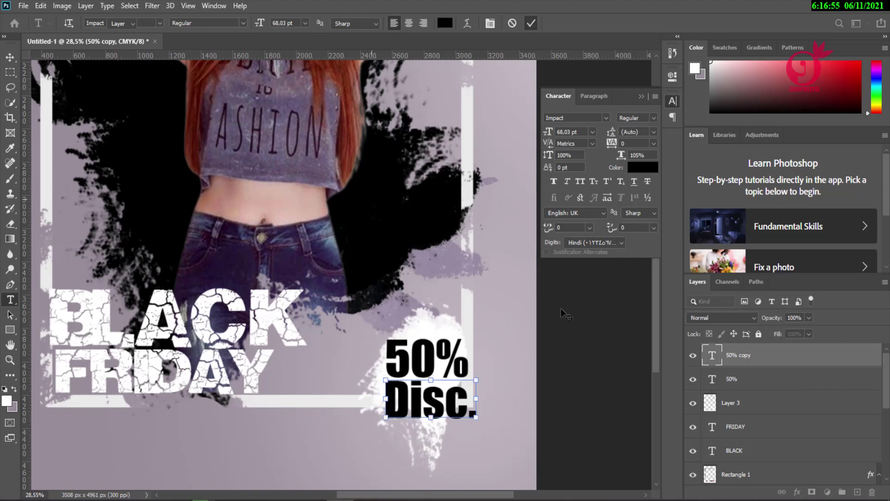
{"action": "key", "text": "v"}
Shrink Disc., right-align it tucked under 50%, and slightly reduce 50%
{"action": "left_click_drag", "start_coordinate": [548, 132], "coordinate": [542, 130]}
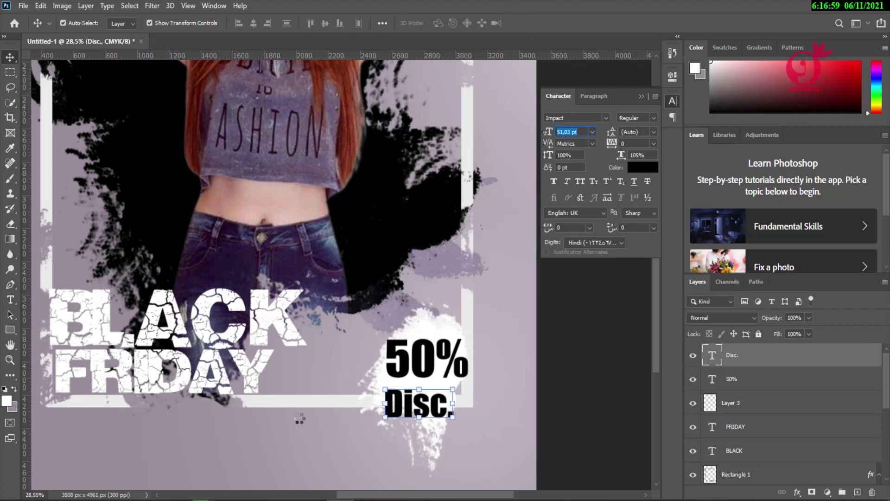
{"action": "left_click_drag", "start_coordinate": [430, 407], "coordinate": [430, 396]}
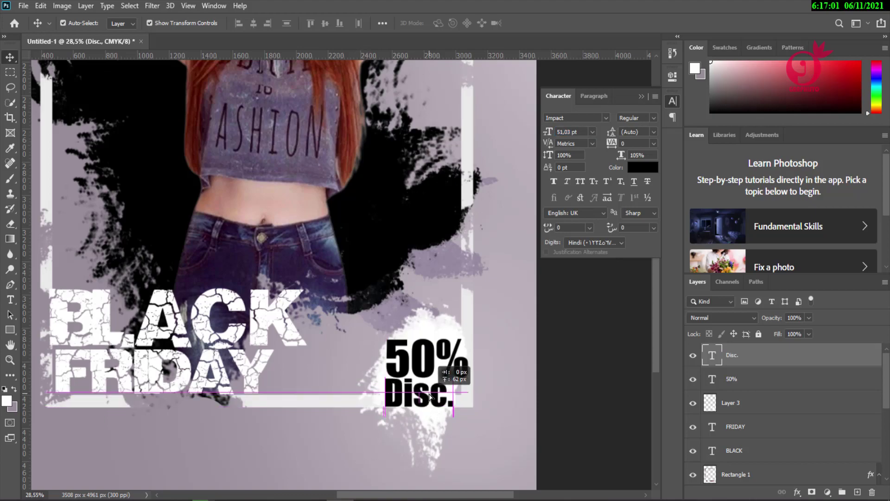
{"action": "left_click_drag", "start_coordinate": [550, 136], "coordinate": [533, 134]}
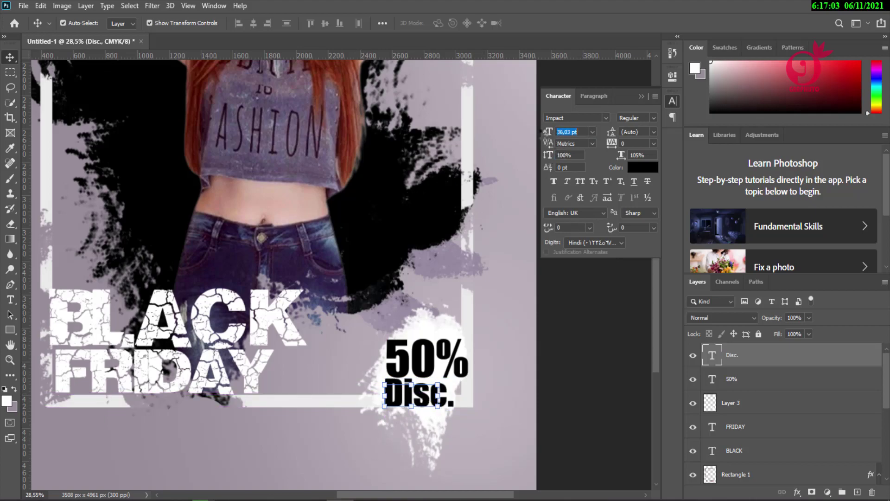
{"action": "left_click_drag", "start_coordinate": [413, 407], "coordinate": [450, 390]}
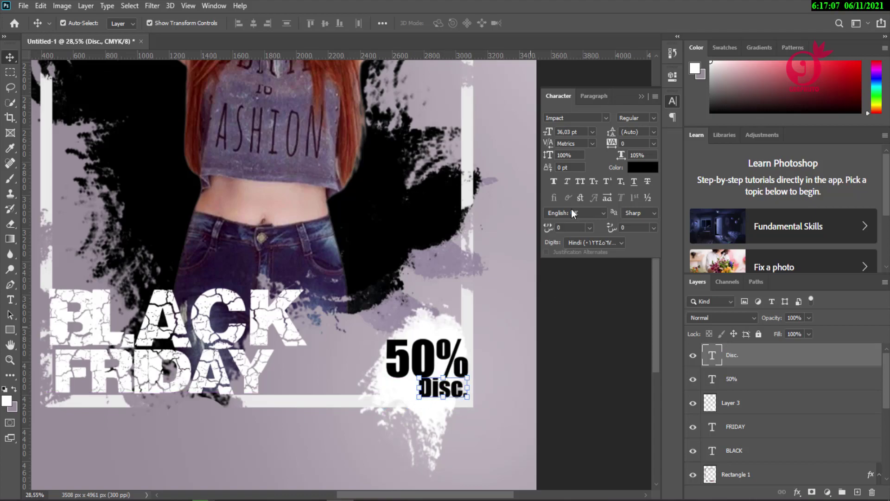
{"action": "left_click_drag", "start_coordinate": [448, 356], "coordinate": [448, 347]}
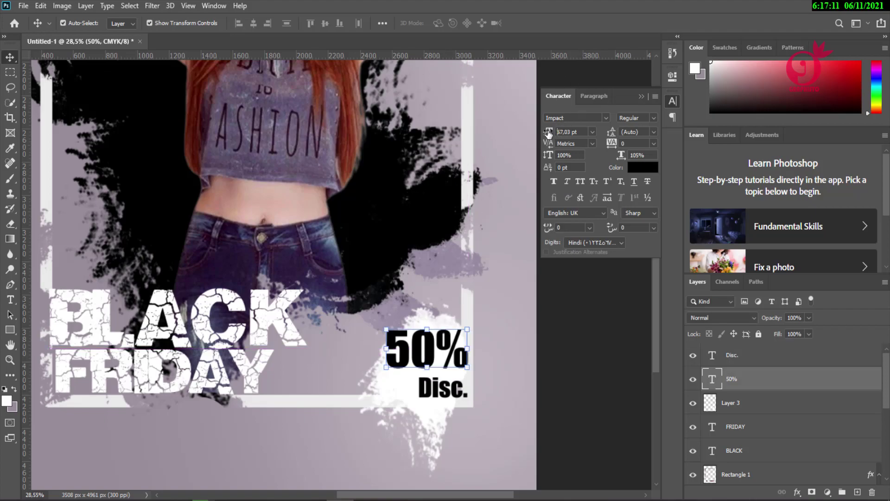
{"action": "left_click_drag", "start_coordinate": [548, 131], "coordinate": [544, 132]}
{"action": "left_click_drag", "start_coordinate": [449, 393], "coordinate": [440, 386]}
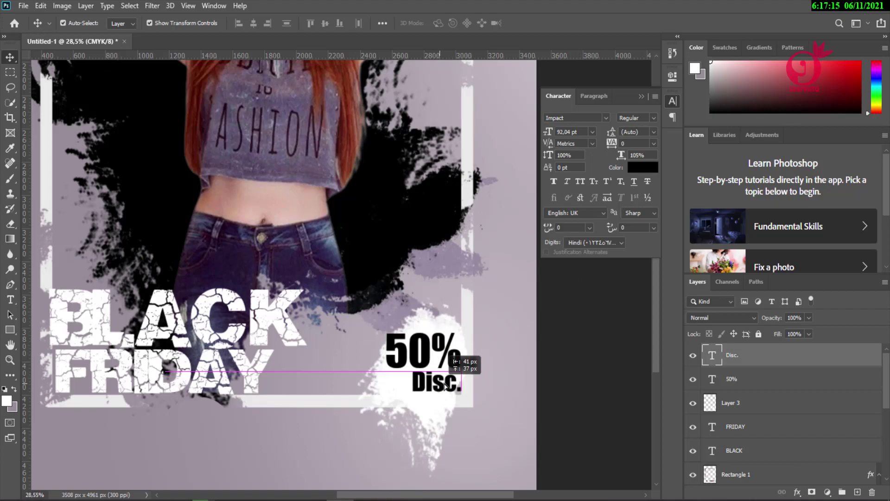
{"action": "left_click", "coordinate": [641, 96]}
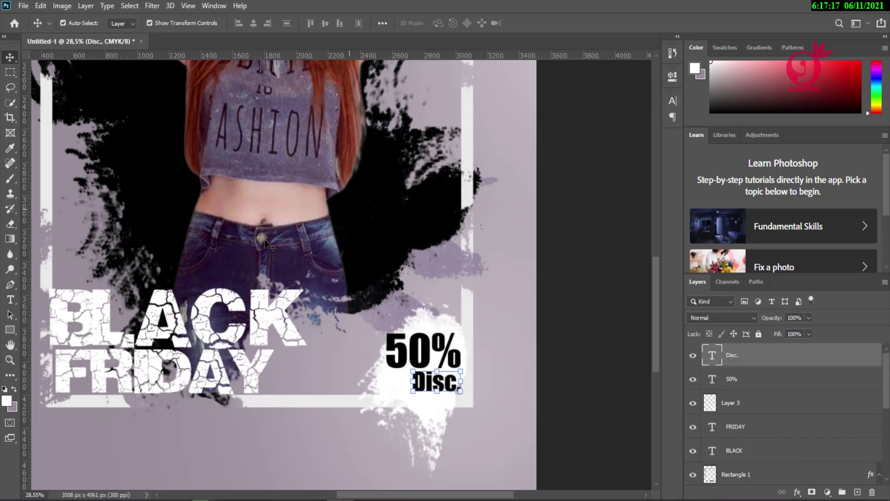
{"action": "scroll", "coordinate": [267, 244], "scroll_direction": "down", "scroll_amount": 1}
{"action": "scroll", "coordinate": [268, 244], "scroll_direction": "down", "scroll_amount": 1}
{"action": "scroll", "coordinate": [236, 225], "scroll_direction": "down", "scroll_amount": 1}
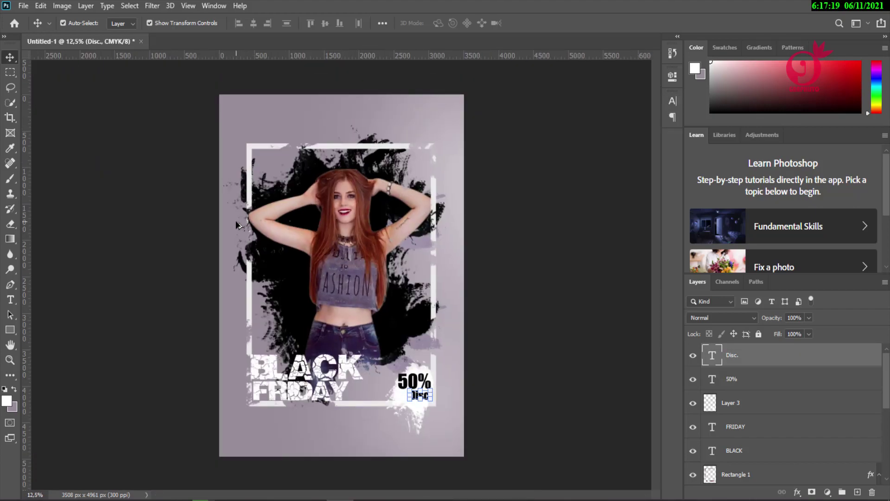
{"action": "scroll", "coordinate": [354, 315], "scroll_direction": "up", "scroll_amount": 1}
{"action": "left_click", "coordinate": [423, 327]}
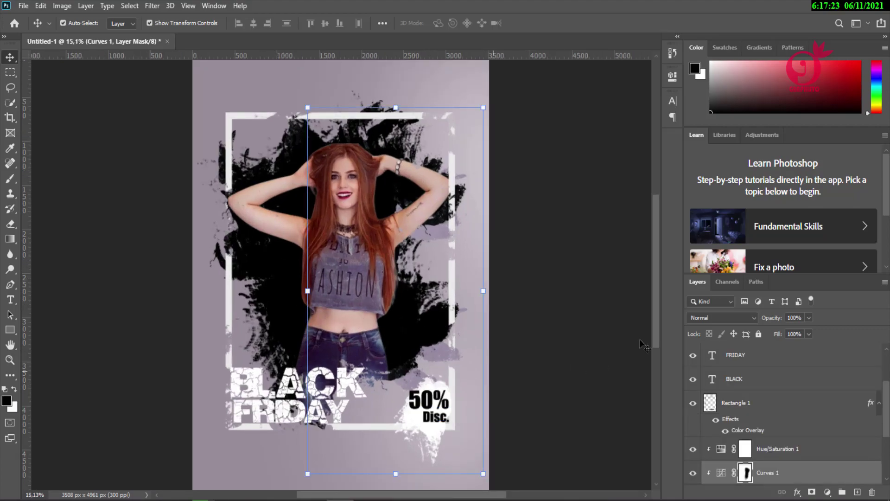
{"action": "left_click", "coordinate": [597, 327]}
{"action": "scroll", "coordinate": [737, 431], "scroll_direction": "down", "scroll_amount": 3}
{"action": "left_click", "coordinate": [738, 447]}
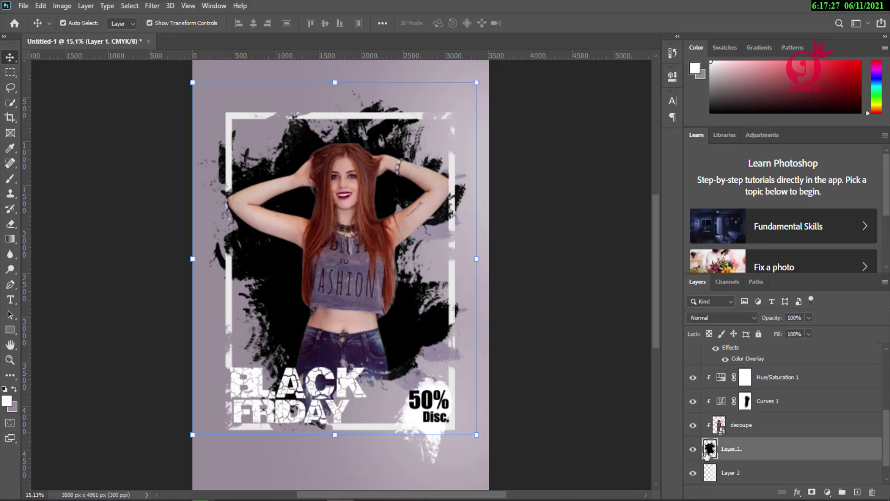
{"action": "right_click", "coordinate": [802, 450]}
{"action": "left_click", "coordinate": [742, 25]}
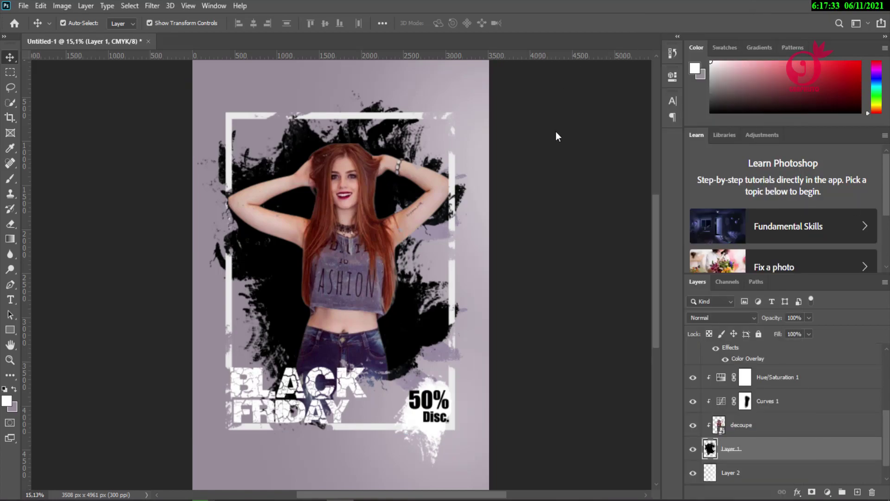
{"action": "left_click_drag", "start_coordinate": [587, 31], "coordinate": [659, 36]}
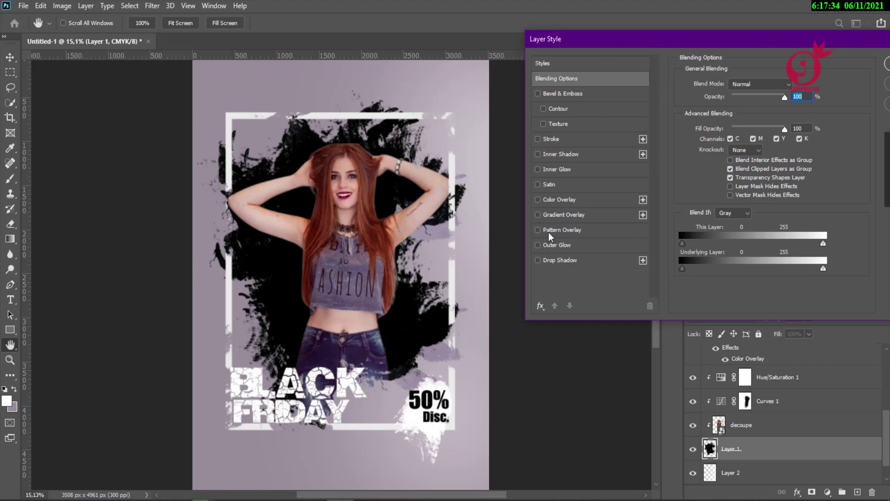
{"action": "left_click", "coordinate": [538, 216]}
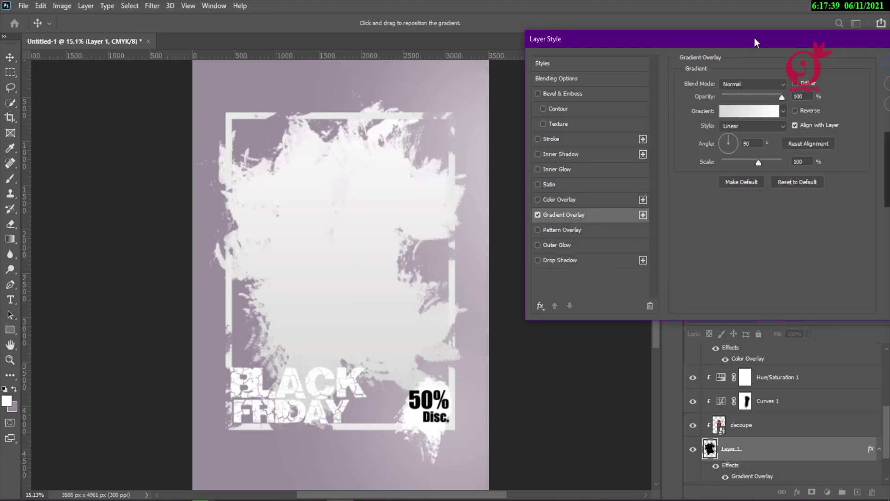
{"action": "left_click_drag", "start_coordinate": [754, 41], "coordinate": [724, 29]}
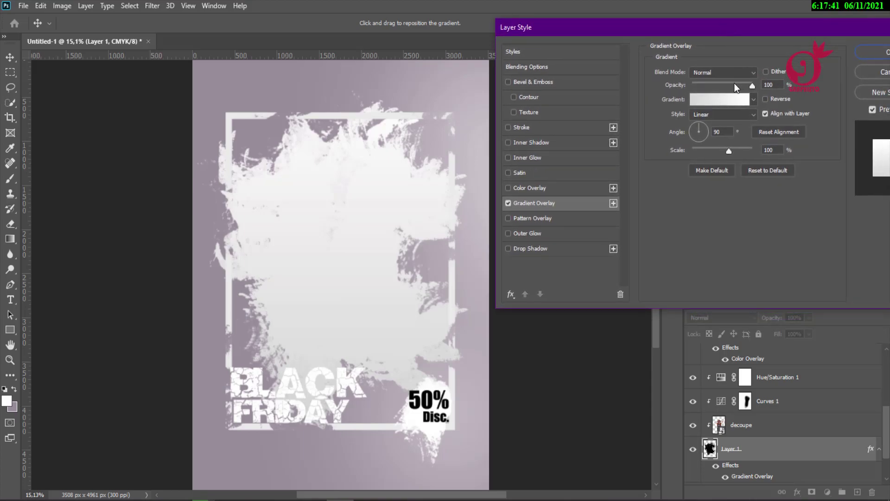
{"action": "left_click", "coordinate": [723, 73]}
{"action": "left_click", "coordinate": [716, 80]}
{"action": "left_click_drag", "start_coordinate": [716, 85], "coordinate": [694, 82]}
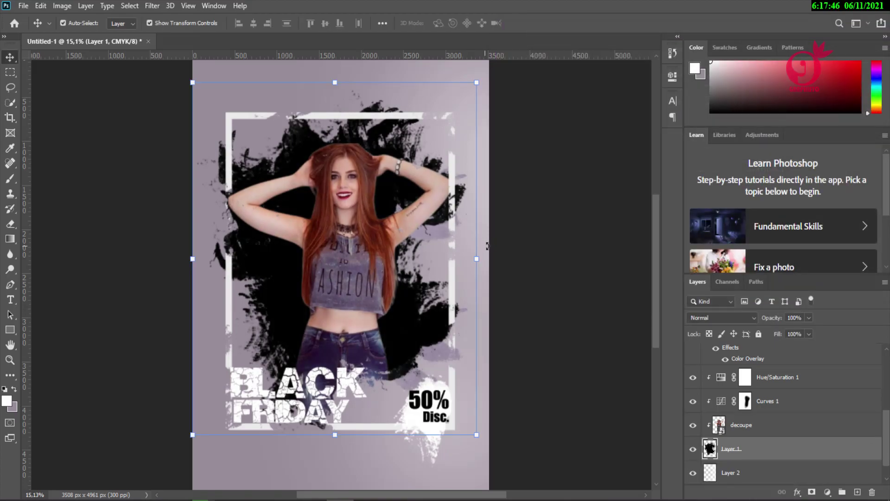
Recolour the 50% text a dark purple
{"action": "left_click", "coordinate": [365, 231]}
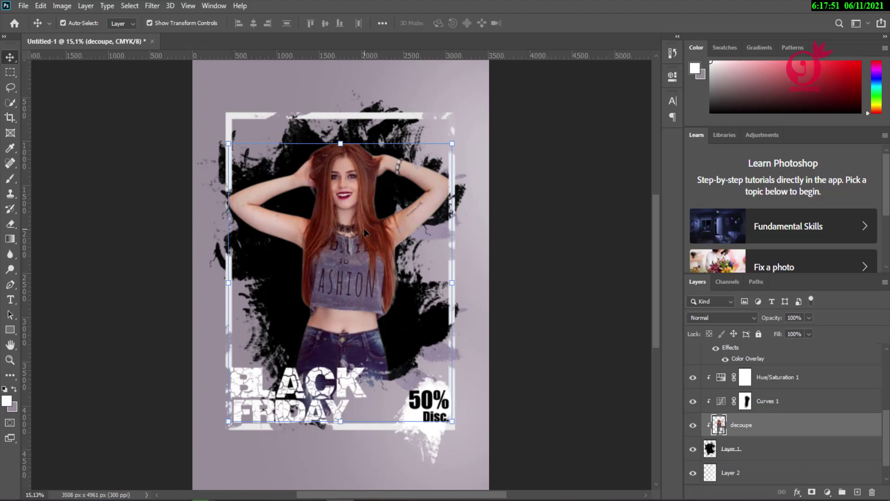
{"action": "left_click", "coordinate": [429, 401]}
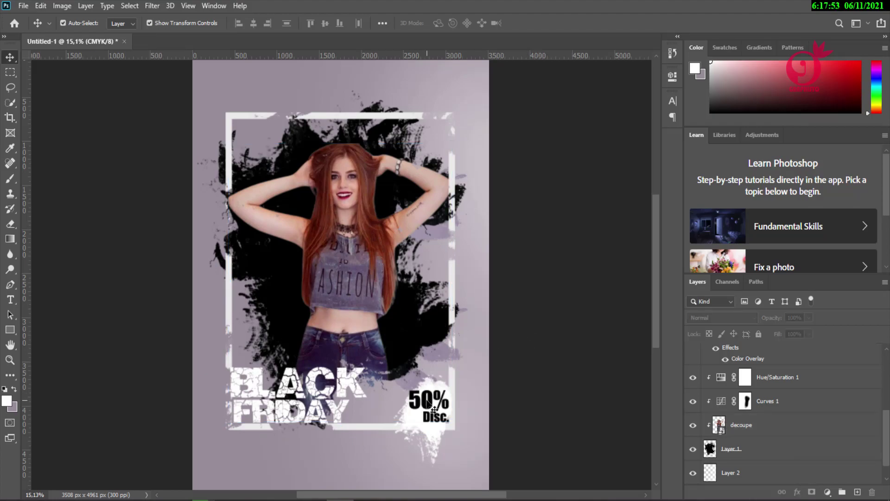
{"action": "left_click", "coordinate": [672, 101]}
{"action": "left_click", "coordinate": [648, 169]}
{"action": "left_click", "coordinate": [325, 348]}
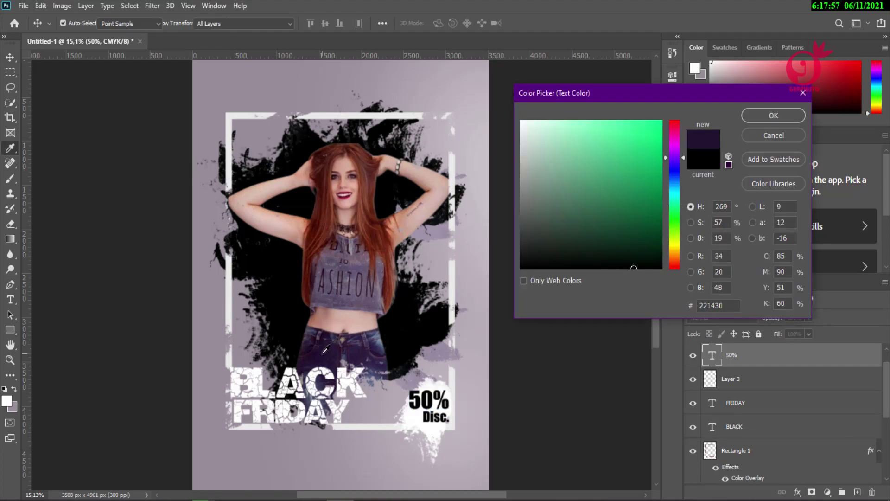
{"action": "left_click", "coordinate": [774, 116]}
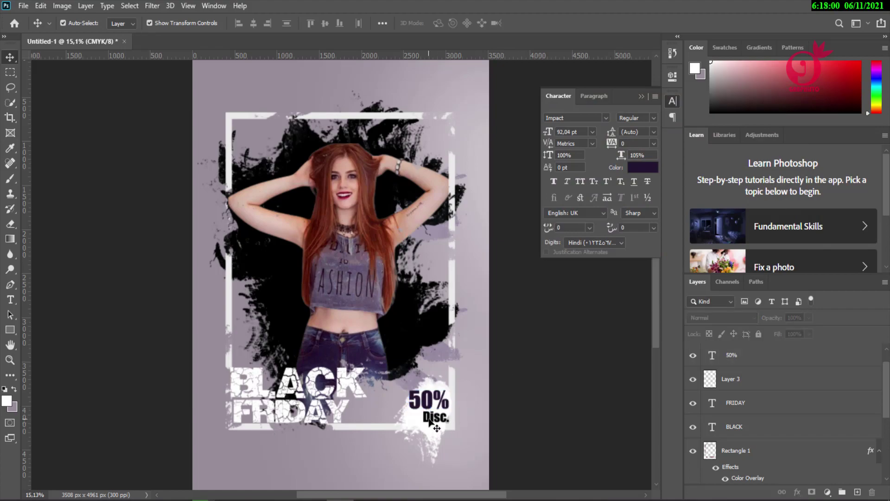
Sample the 50% text's dark purple (#231631) and apply it to the Disc. text
{"action": "left_click", "coordinate": [429, 427]}
{"action": "left_click", "coordinate": [640, 168]}
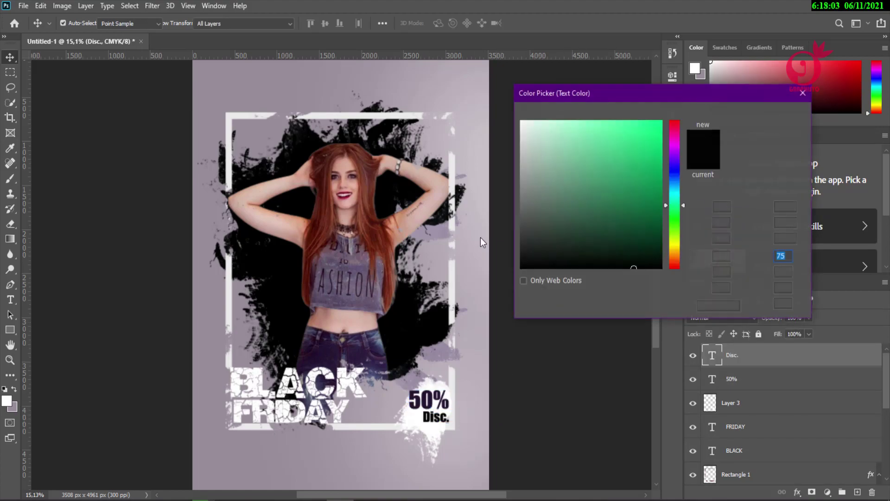
{"action": "left_click", "coordinate": [429, 400]}
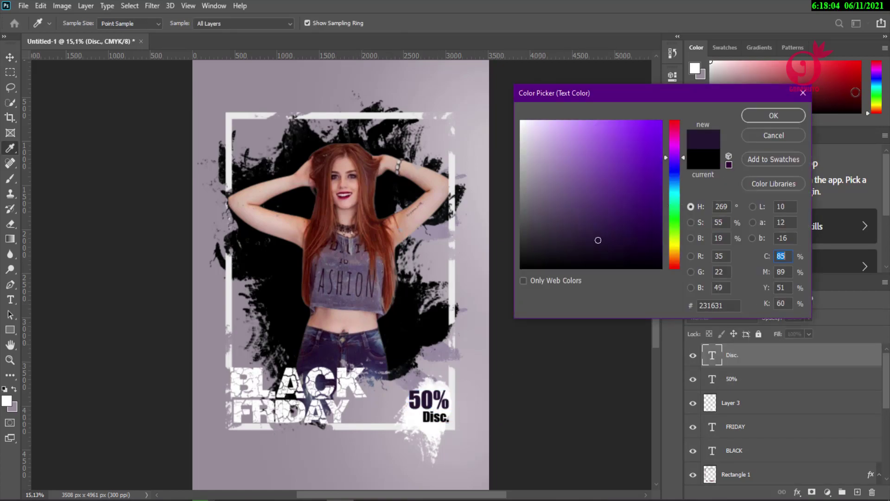
{"action": "left_click", "coordinate": [783, 115]}
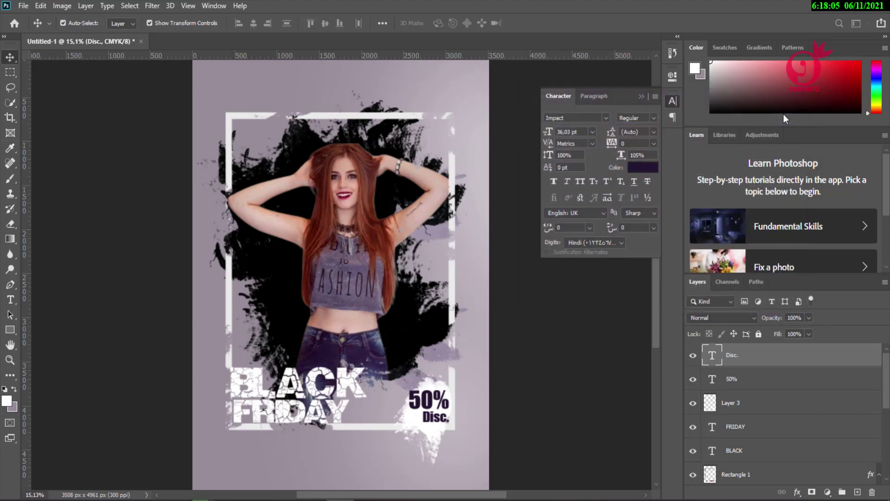
{"action": "left_click", "coordinate": [642, 96]}
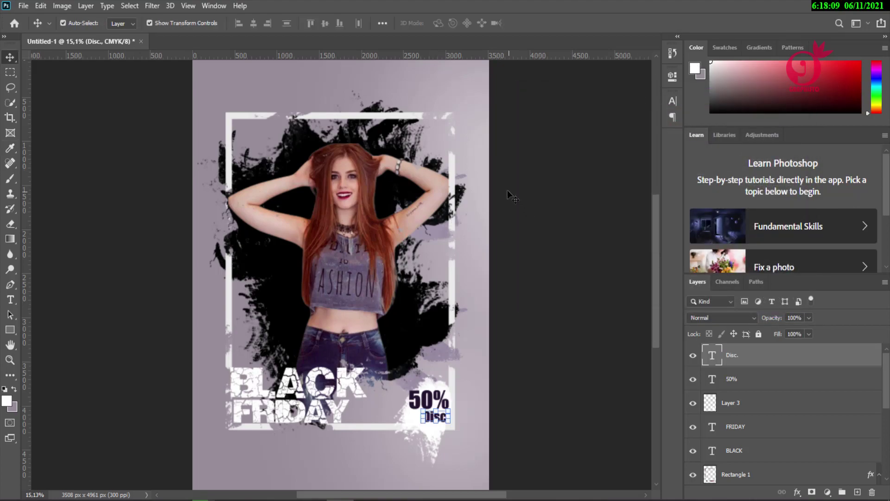
{"action": "scroll", "coordinate": [507, 190], "scroll_direction": "up", "scroll_amount": 1}
Type 'company name' as horizontal text at the top of the poster
{"action": "left_click", "coordinate": [8, 302]}
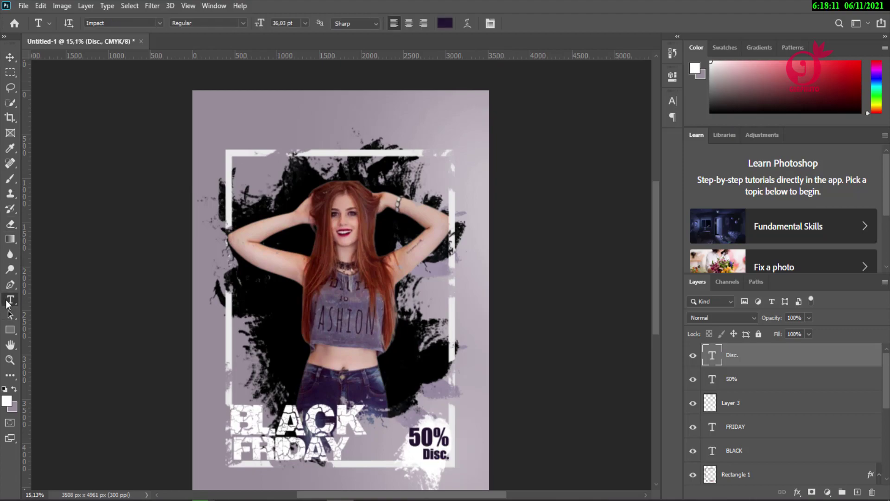
{"action": "right_click", "coordinate": [8, 303]}
{"action": "left_click", "coordinate": [51, 302]}
{"action": "left_click", "coordinate": [292, 122]}
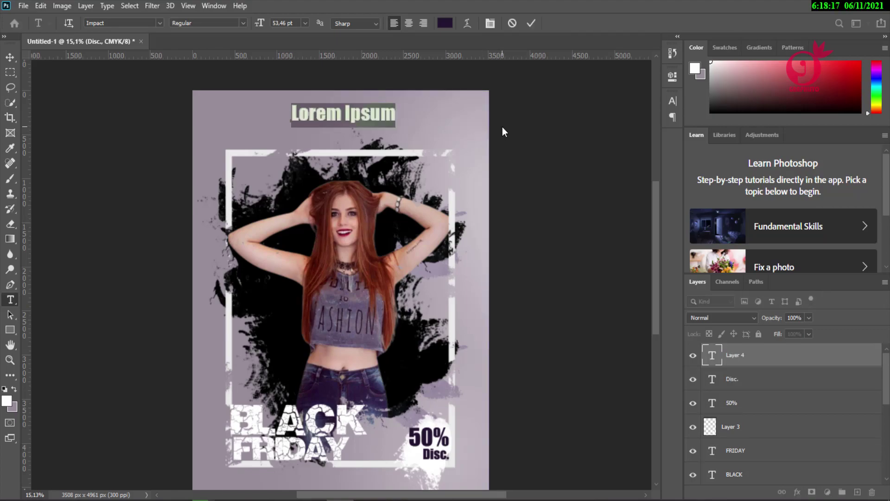
{"action": "type", "text": "comp"}
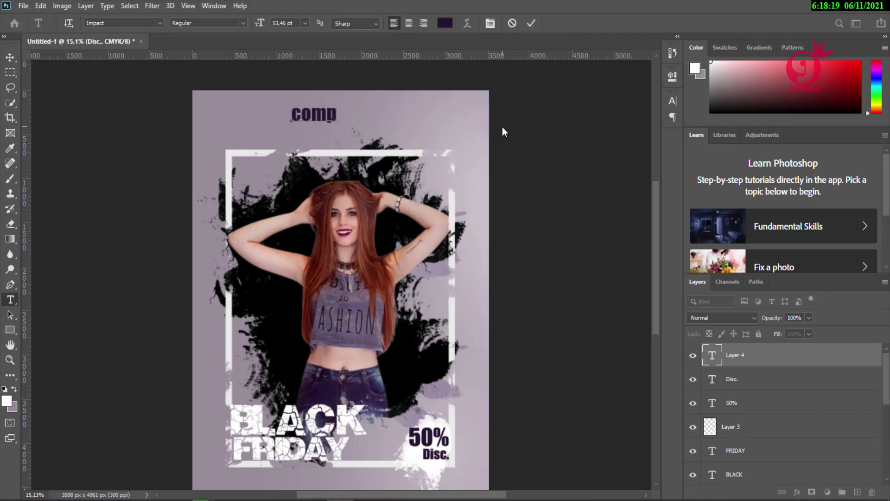
{"action": "type", "text": "any"}
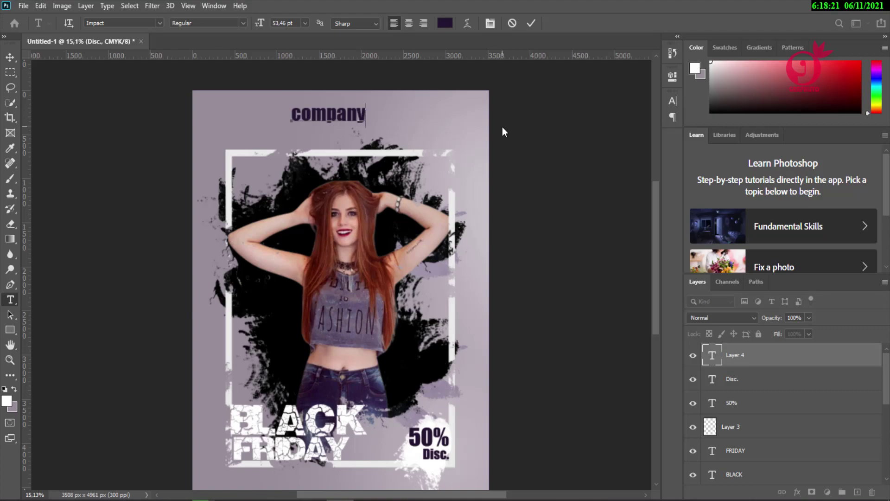
{"action": "type", "text": " na"}
{"action": "type", "text": "me"}
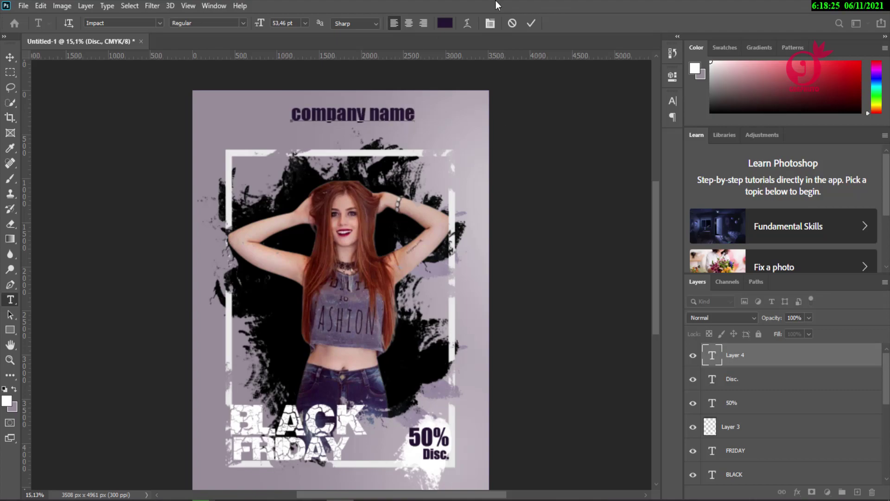
{"action": "left_click", "coordinate": [528, 24]}
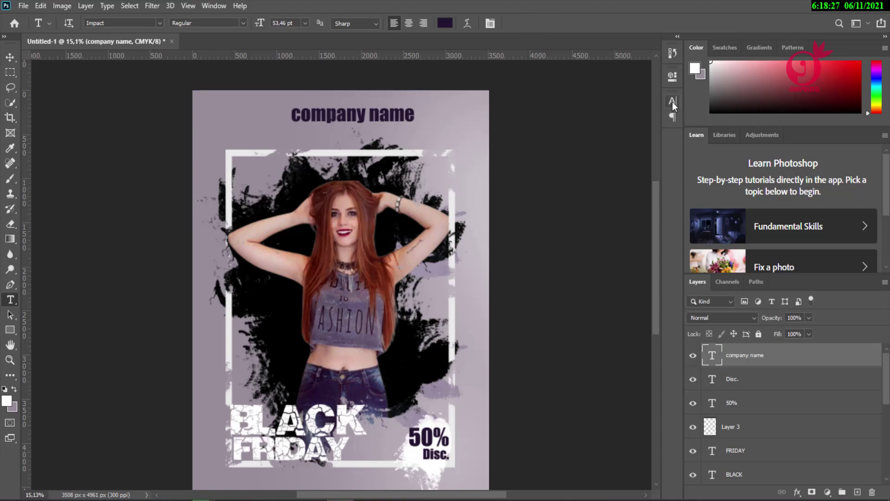
Turn on All Caps for the company name, move it, and reduce its font size
{"action": "left_click", "coordinate": [672, 102]}
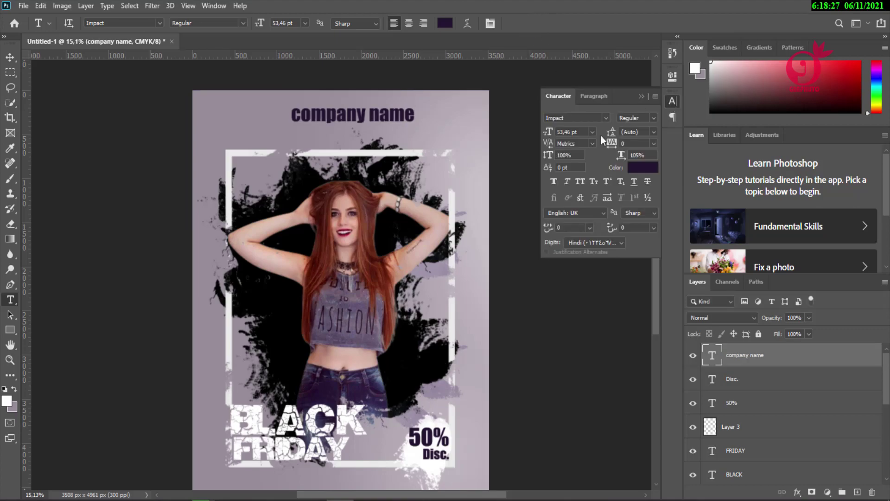
{"action": "left_click", "coordinate": [581, 182]}
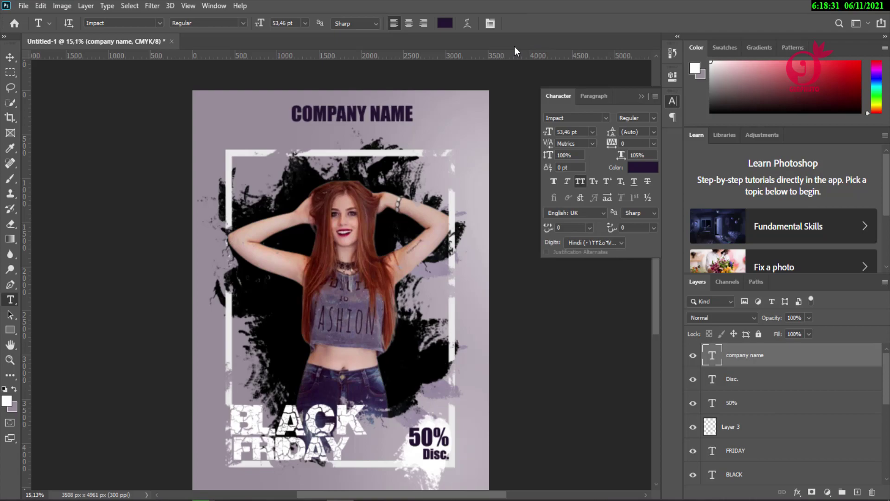
{"action": "left_click", "coordinate": [10, 57]}
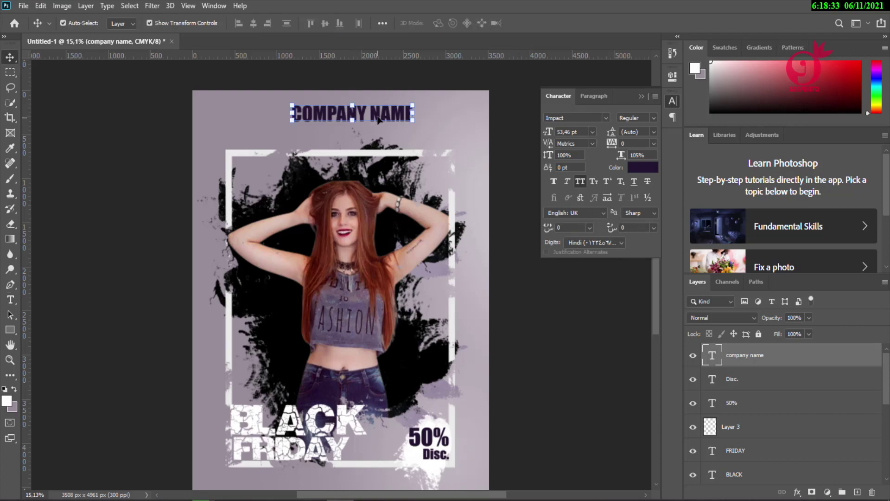
{"action": "left_click_drag", "start_coordinate": [378, 120], "coordinate": [365, 125]}
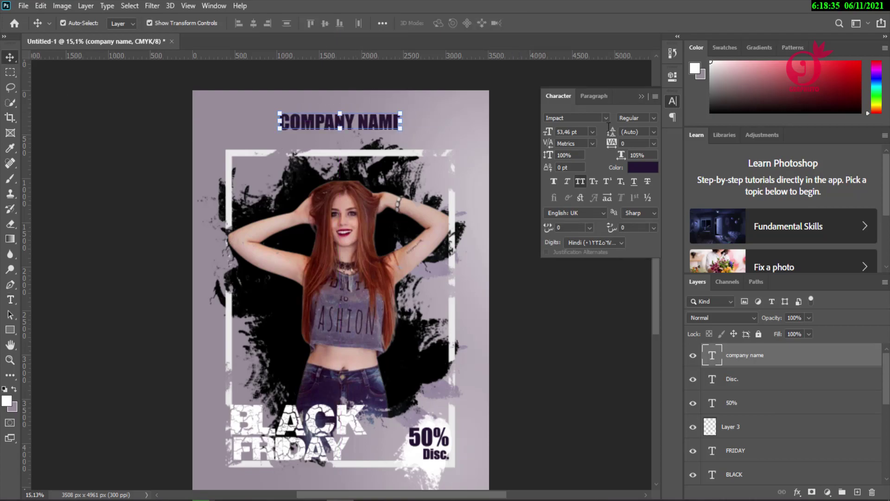
{"action": "left_click_drag", "start_coordinate": [548, 133], "coordinate": [575, 133]}
{"action": "left_click", "coordinate": [549, 134]}
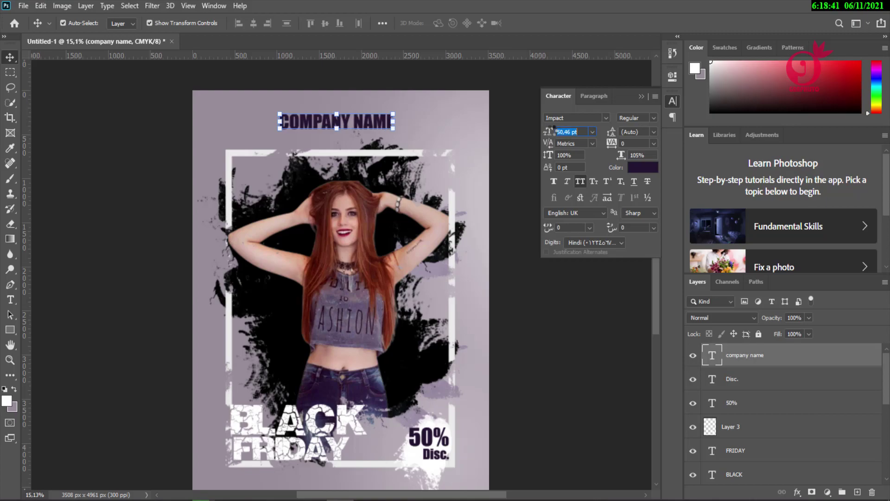
Resize and reposition COMPANY NAME until it is centred horizontally at the top
{"action": "left_click_drag", "start_coordinate": [388, 122], "coordinate": [383, 124]}
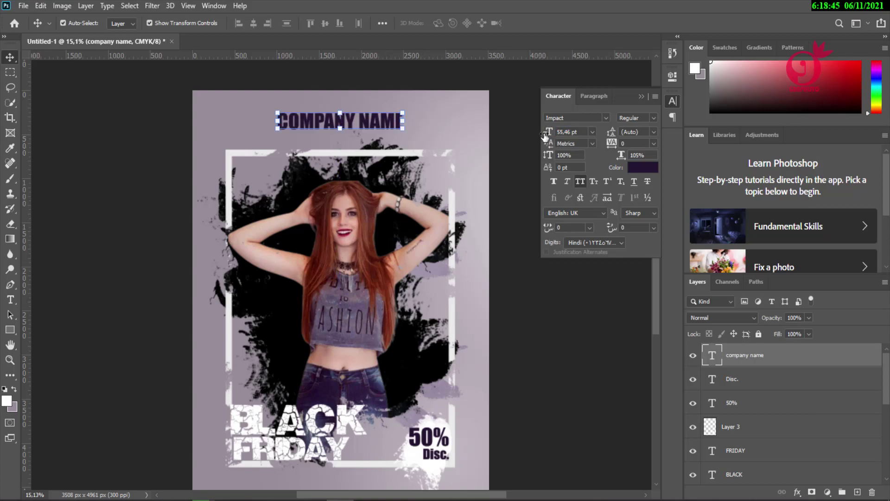
{"action": "left_click_drag", "start_coordinate": [544, 137], "coordinate": [575, 132]}
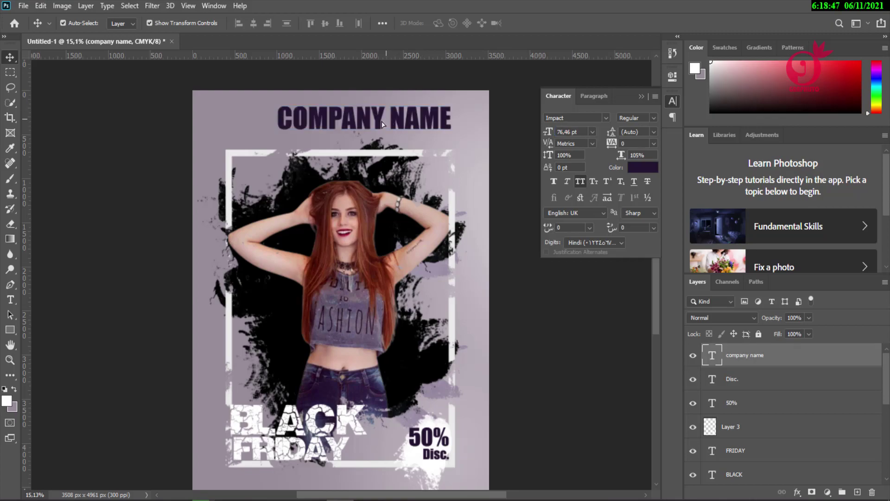
{"action": "left_click_drag", "start_coordinate": [383, 125], "coordinate": [364, 126]}
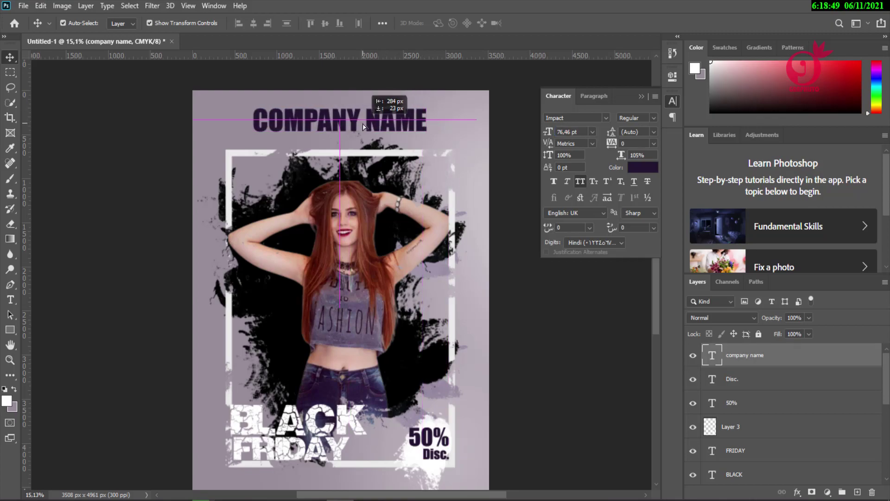
{"action": "left_click_drag", "start_coordinate": [363, 126], "coordinate": [366, 126]}
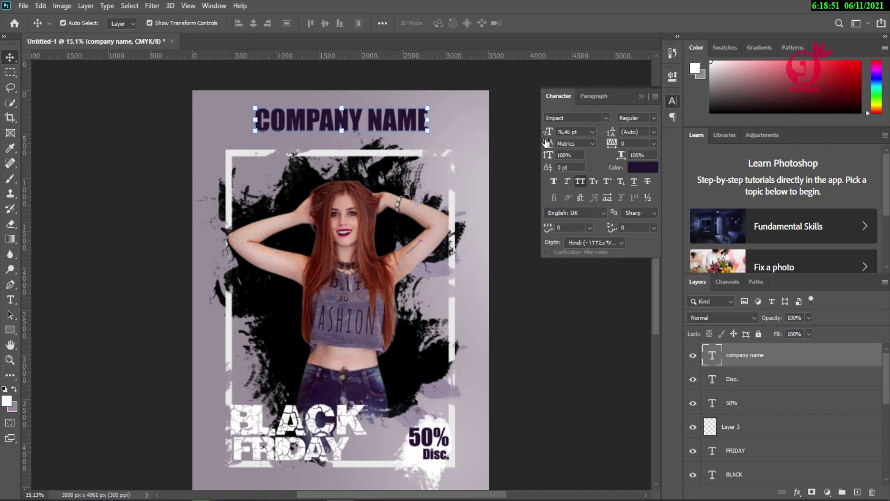
{"action": "left_click_drag", "start_coordinate": [551, 134], "coordinate": [531, 134]}
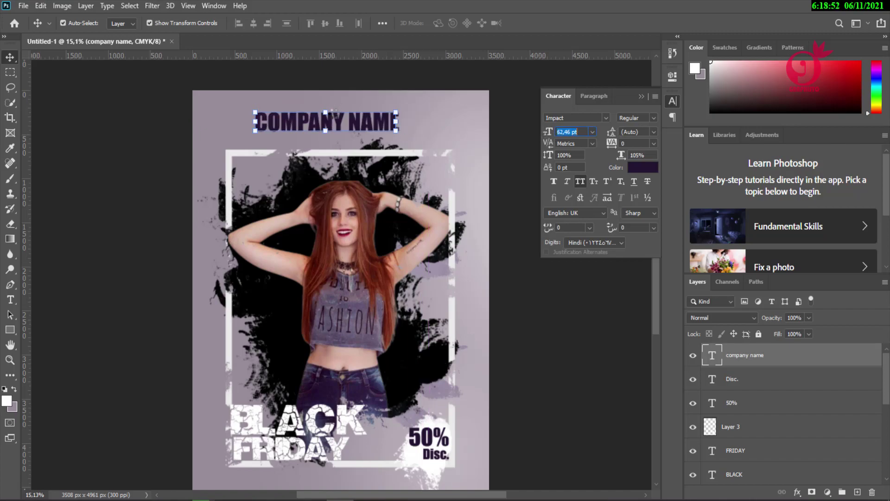
{"action": "left_click_drag", "start_coordinate": [344, 126], "coordinate": [360, 127]}
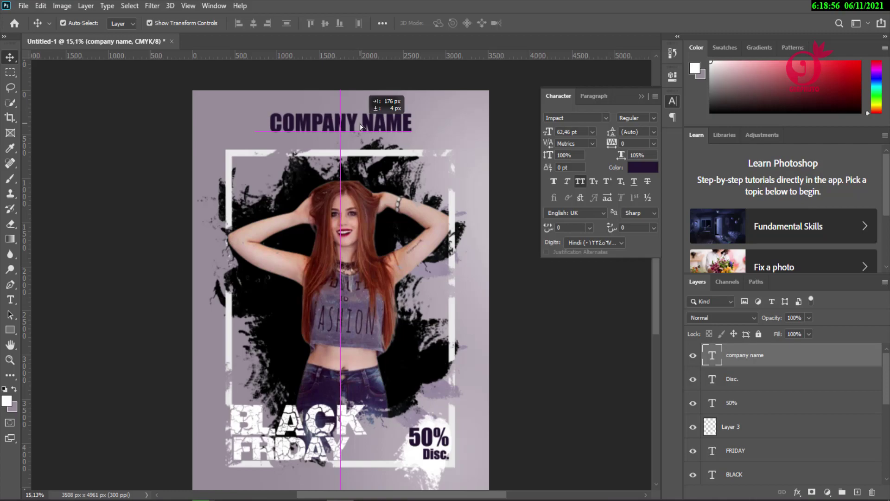
{"action": "left_click_drag", "start_coordinate": [361, 126], "coordinate": [361, 126]}
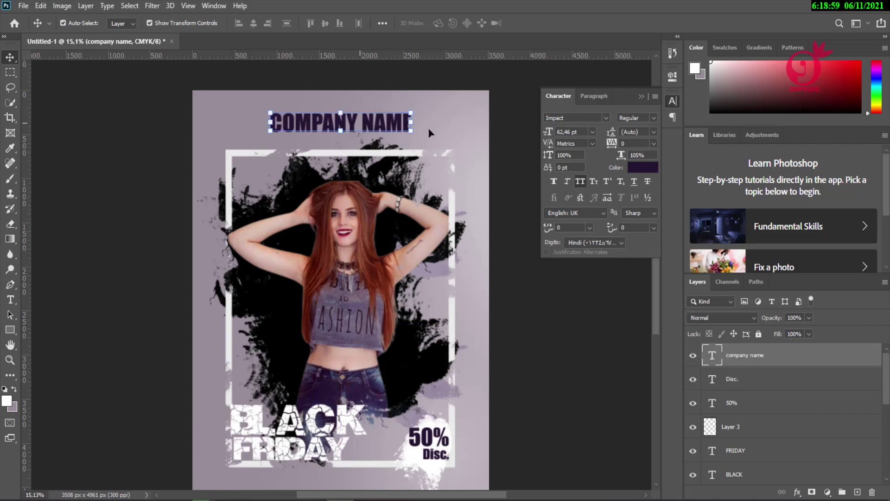
Shrink COMPANY NAME slightly more and nudge it back to the centre
{"action": "left_click_drag", "start_coordinate": [549, 134], "coordinate": [543, 134]}
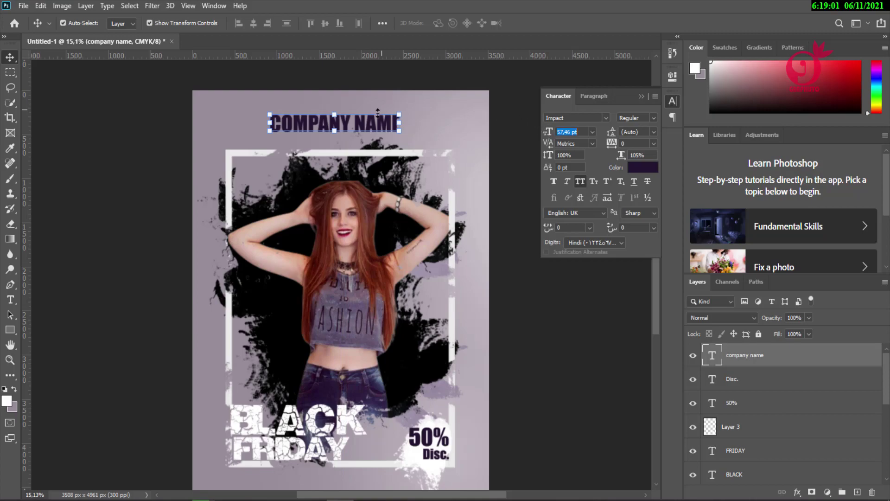
{"action": "left_click_drag", "start_coordinate": [368, 125], "coordinate": [371, 126]}
{"action": "left_click", "coordinate": [642, 99]}
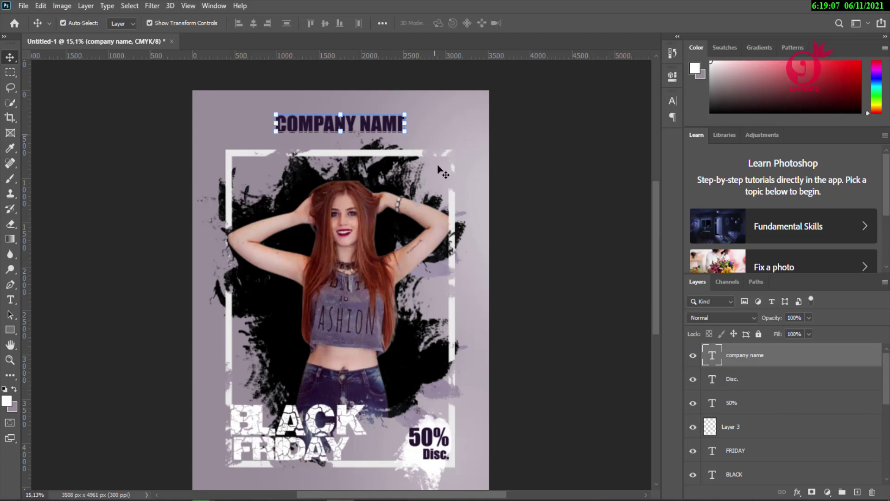
{"action": "scroll", "coordinate": [447, 226], "scroll_direction": "down", "scroll_amount": 3}
{"action": "scroll", "coordinate": [447, 225], "scroll_direction": "down", "scroll_amount": 2}
{"action": "scroll", "coordinate": [332, 358], "scroll_direction": "up", "scroll_amount": 2}
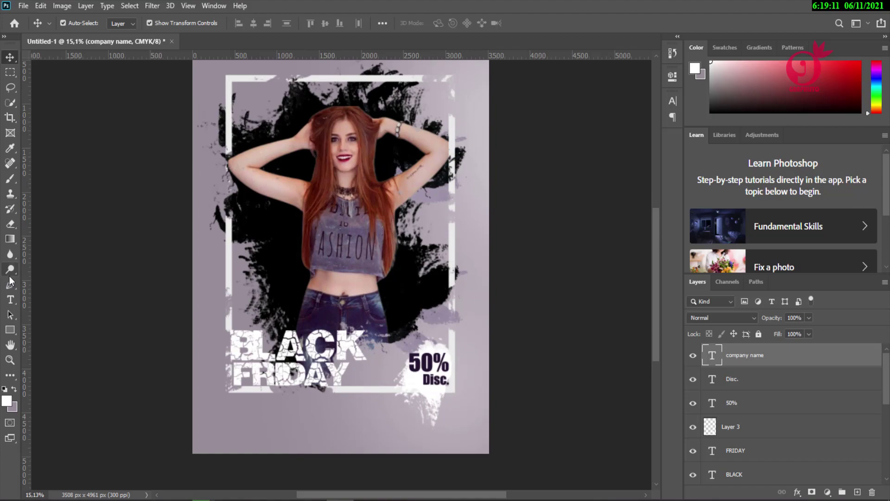
{"action": "left_click", "coordinate": [23, 5]}
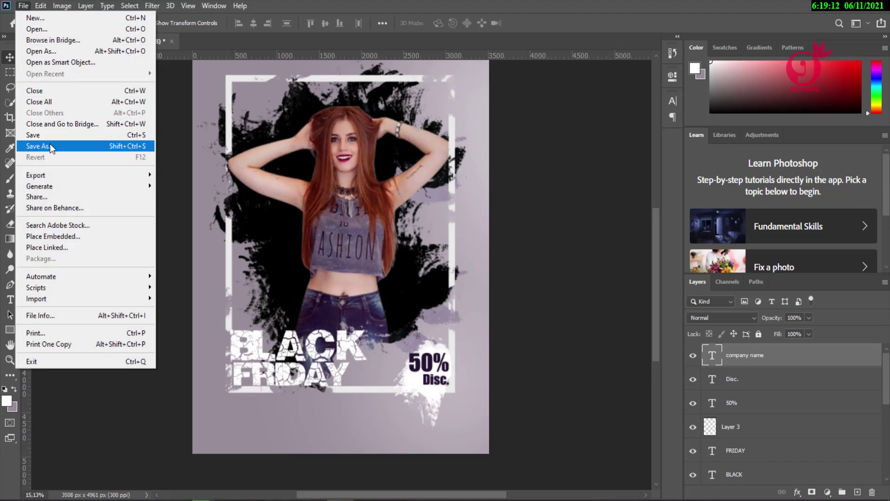
{"action": "left_click", "coordinate": [87, 236]}
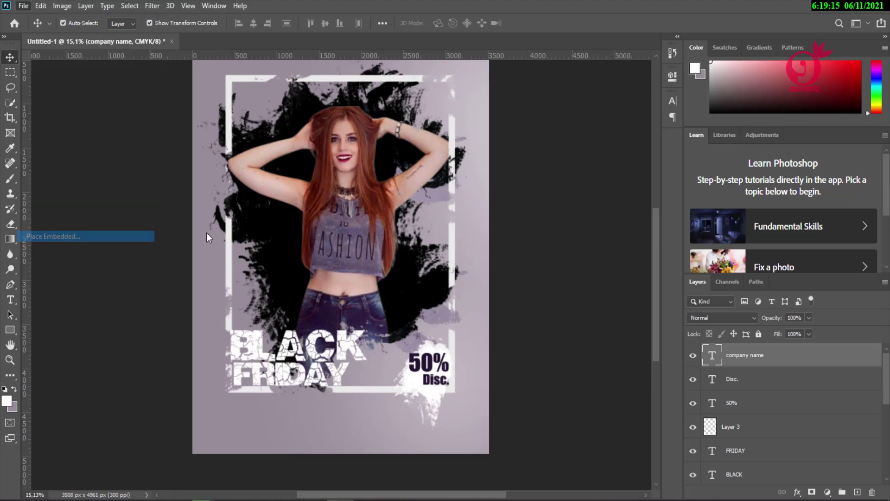
{"action": "scroll", "coordinate": [372, 168], "scroll_direction": "down", "scroll_amount": 3}
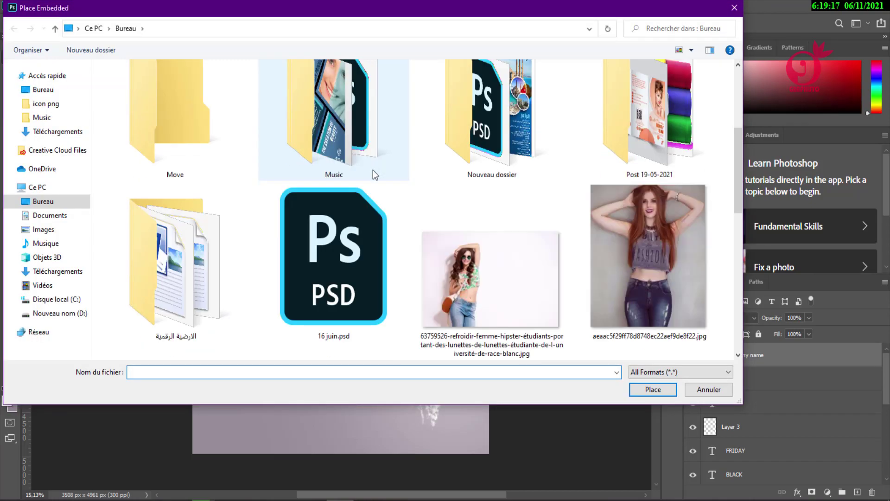
{"action": "scroll", "coordinate": [464, 204], "scroll_direction": "down", "scroll_amount": 3}
{"action": "scroll", "coordinate": [622, 161], "scroll_direction": "up", "scroll_amount": 3}
{"action": "scroll", "coordinate": [668, 130], "scroll_direction": "up", "scroll_amount": 3}
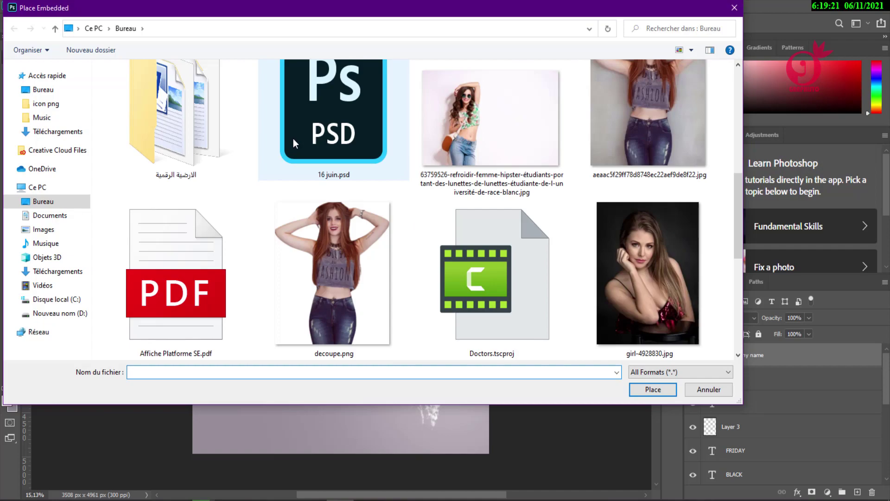
{"action": "scroll", "coordinate": [293, 138], "scroll_direction": "down", "scroll_amount": 3}
{"action": "scroll", "coordinate": [278, 141], "scroll_direction": "down", "scroll_amount": 5}
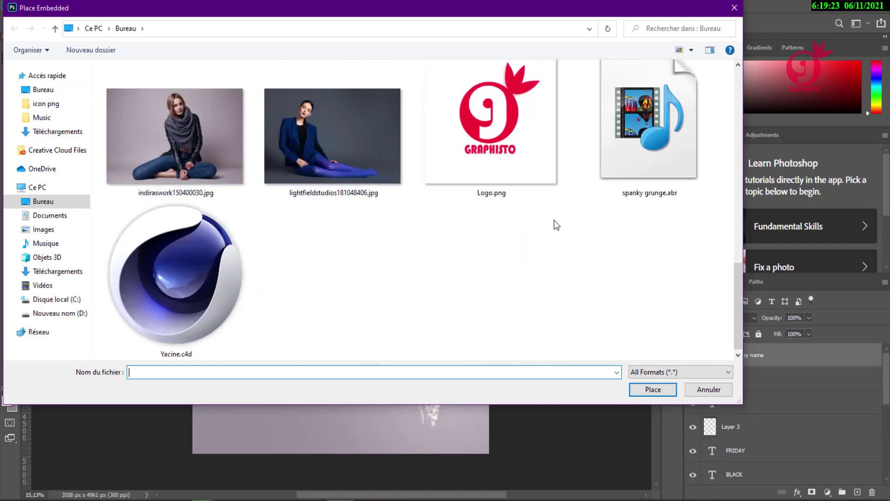
{"action": "scroll", "coordinate": [554, 219], "scroll_direction": "up", "scroll_amount": 3}
{"action": "scroll", "coordinate": [553, 219], "scroll_direction": "up", "scroll_amount": 5}
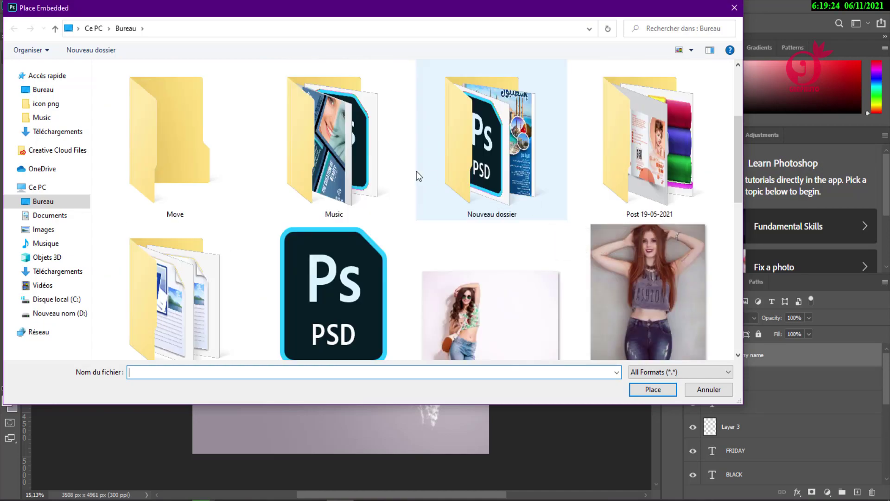
{"action": "scroll", "coordinate": [282, 183], "scroll_direction": "down", "scroll_amount": 1}
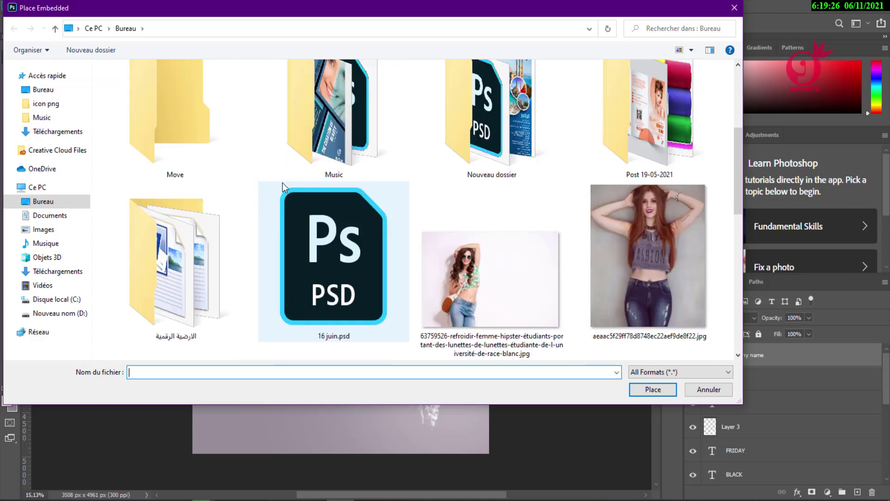
{"action": "scroll", "coordinate": [238, 183], "scroll_direction": "down", "scroll_amount": 3}
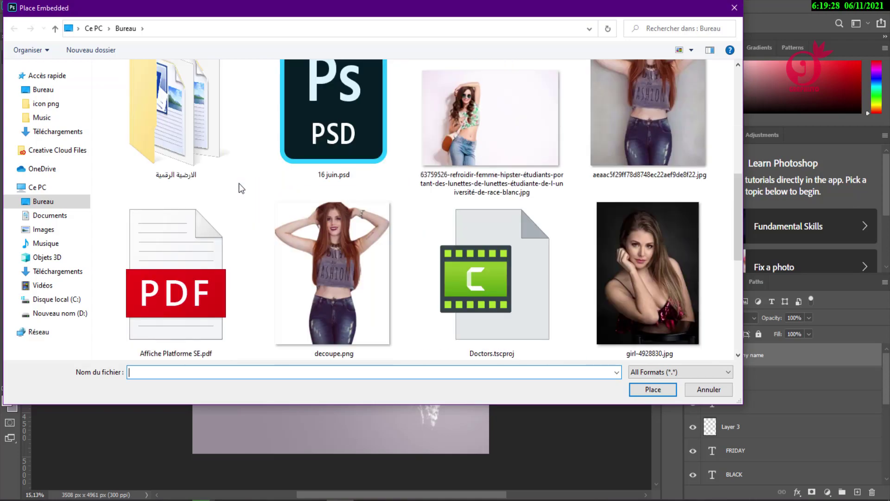
{"action": "left_click", "coordinate": [50, 204]}
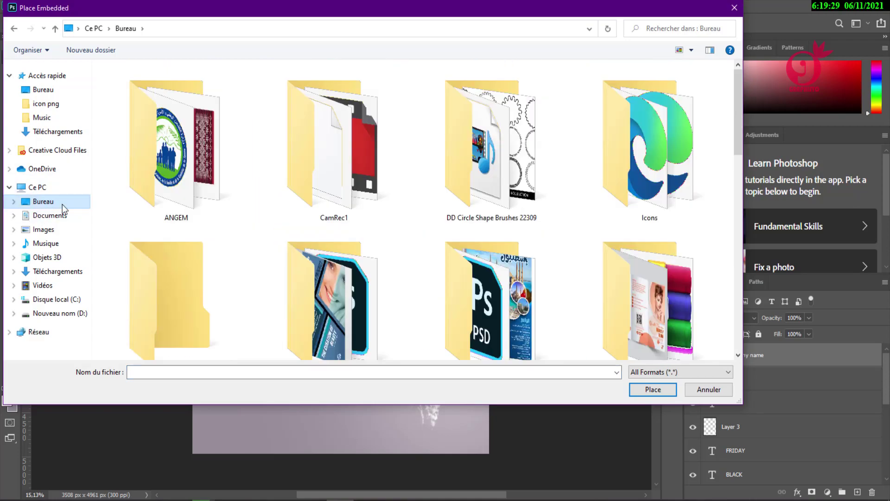
{"action": "double_click", "coordinate": [653, 176]}
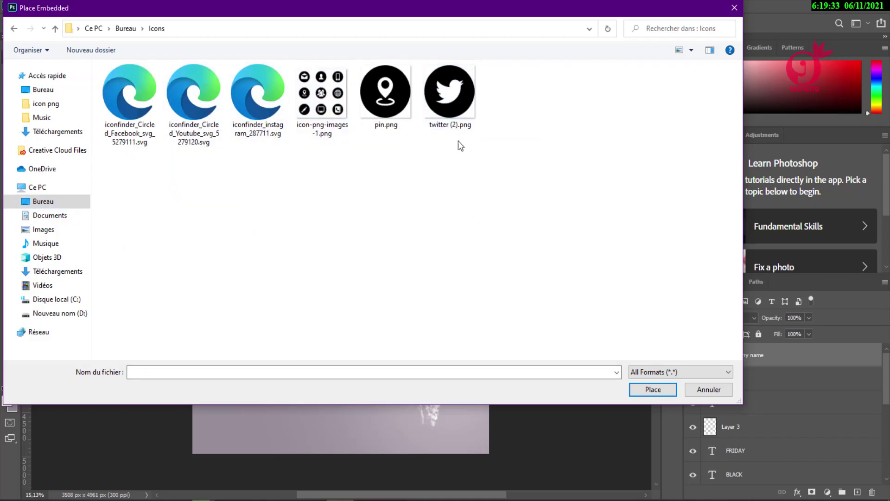
{"action": "left_click", "coordinate": [449, 95]}
{"action": "left_click", "coordinate": [386, 95]}
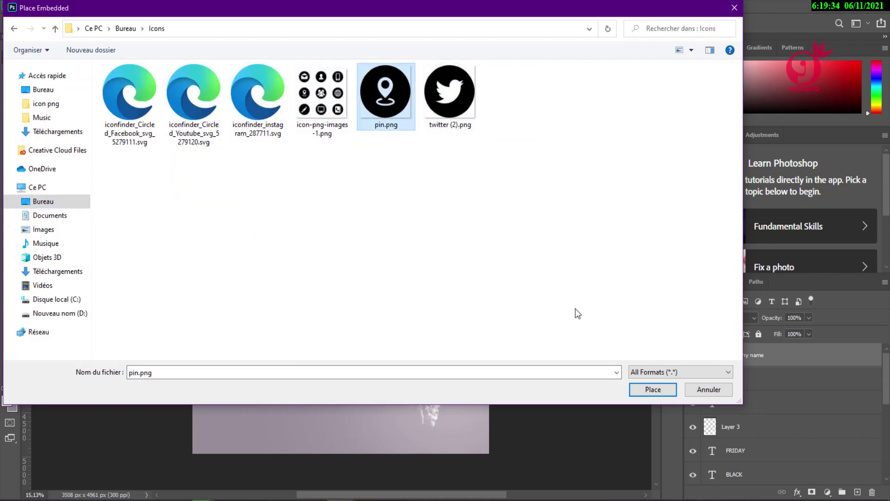
{"action": "left_click", "coordinate": [653, 390]}
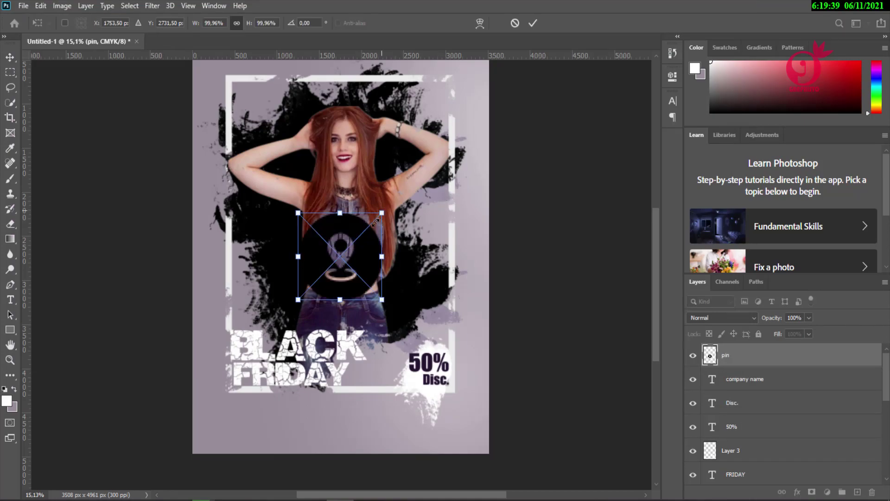
{"action": "left_click_drag", "start_coordinate": [376, 221], "coordinate": [314, 286]}
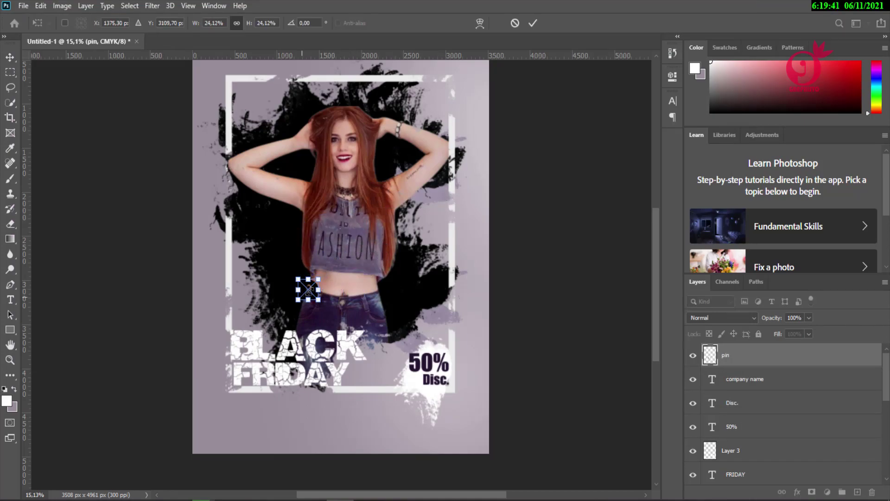
{"action": "left_click", "coordinate": [533, 23]}
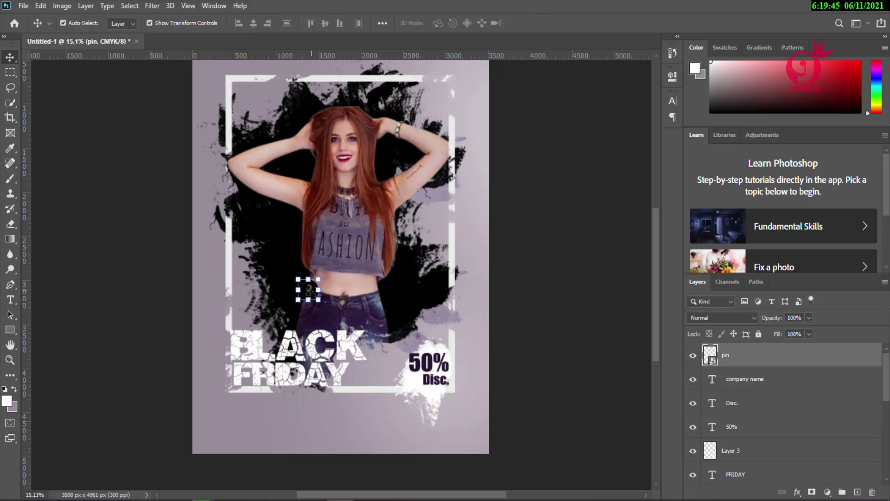
{"action": "key", "text": "Delete"}
Place-embed twitter (2).png, scaled small and centred below the frame
{"action": "left_click", "coordinate": [23, 6]}
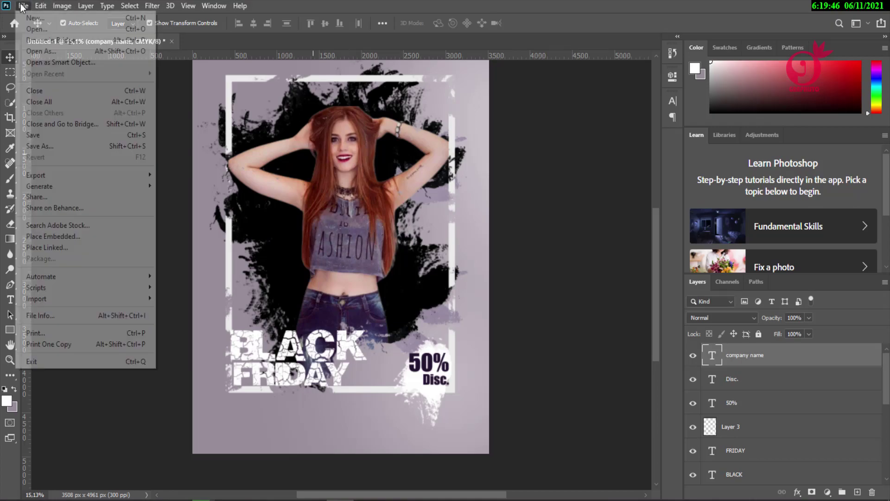
{"action": "left_click", "coordinate": [72, 236]}
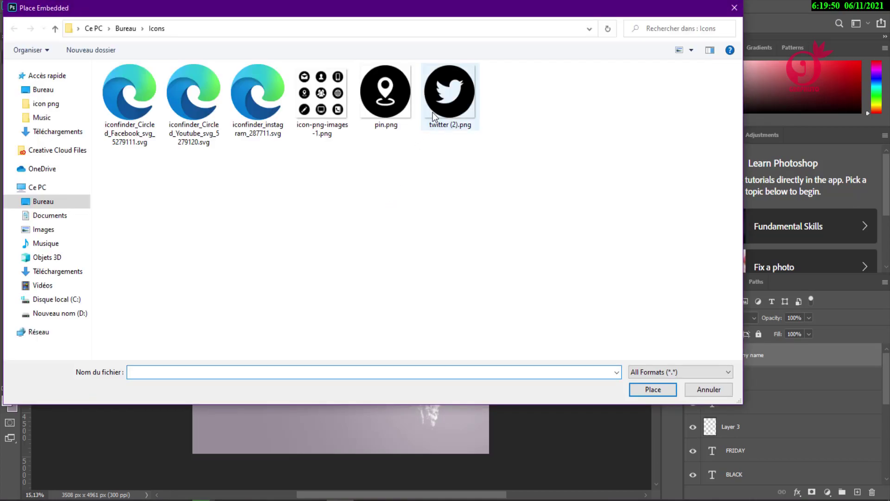
{"action": "double_click", "coordinate": [433, 116]}
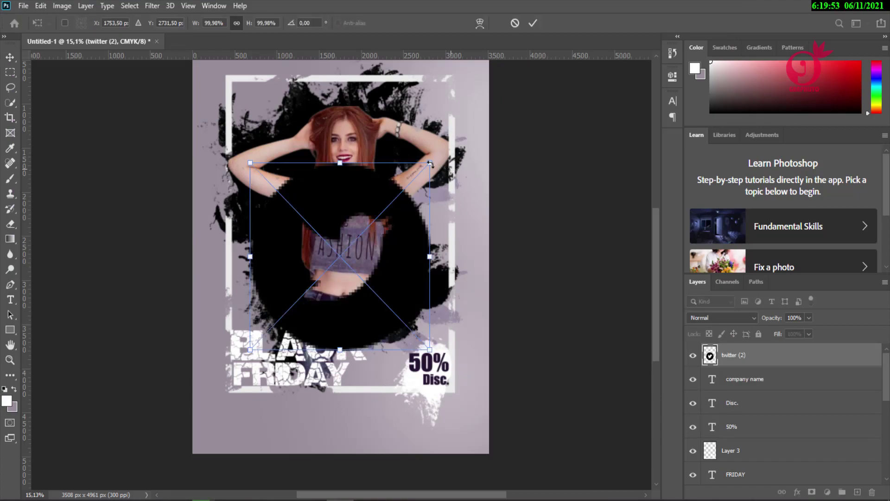
{"action": "mouse_move", "coordinate": [429, 162]}
{"action": "left_mouse_down"}
{"action": "mouse_move", "coordinate": [270, 330]}
{"action": "mouse_move", "coordinate": [312, 429]}
{"action": "mouse_move", "coordinate": [340, 427]}
{"action": "left_mouse_up"}
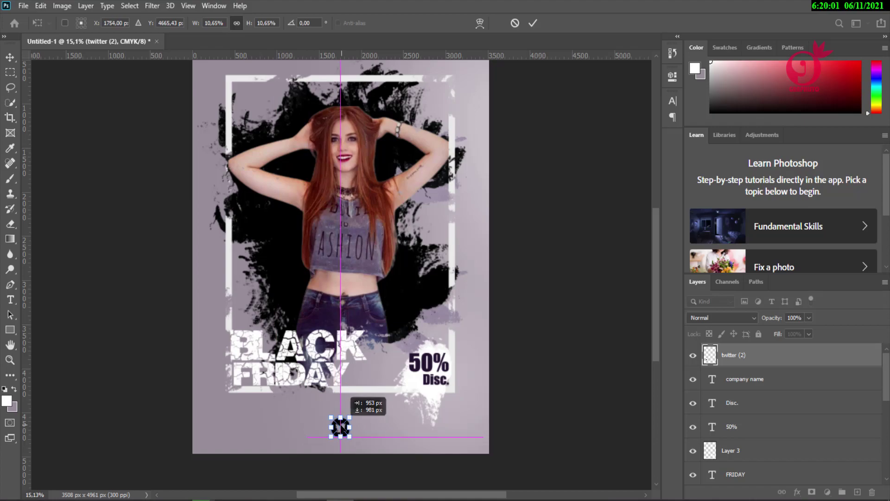
{"action": "left_click", "coordinate": [533, 23]}
{"action": "left_click", "coordinate": [26, 7]}
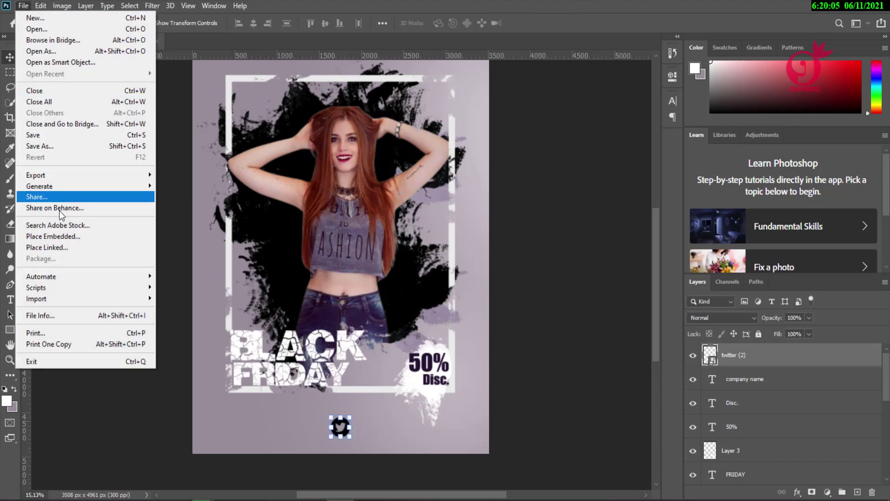
Place-embed the Facebook icon, scaled down, to the left of the Twitter icon
{"action": "left_click", "coordinate": [71, 238]}
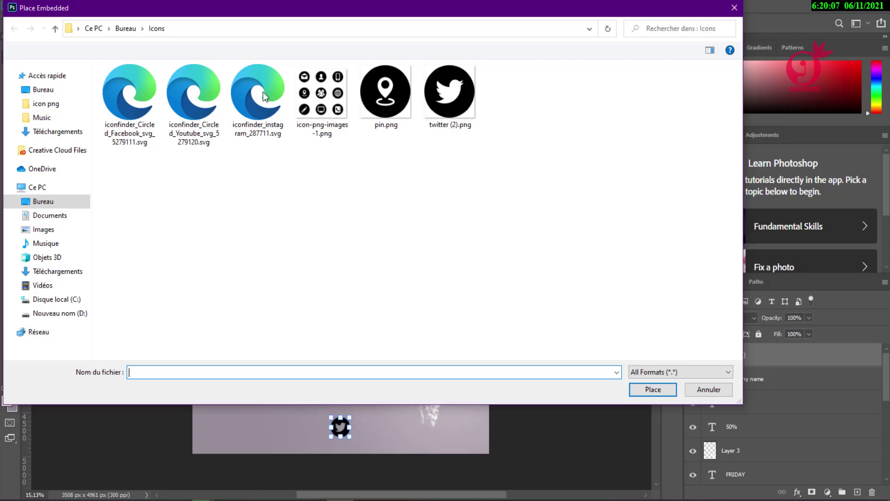
{"action": "double_click", "coordinate": [142, 97]}
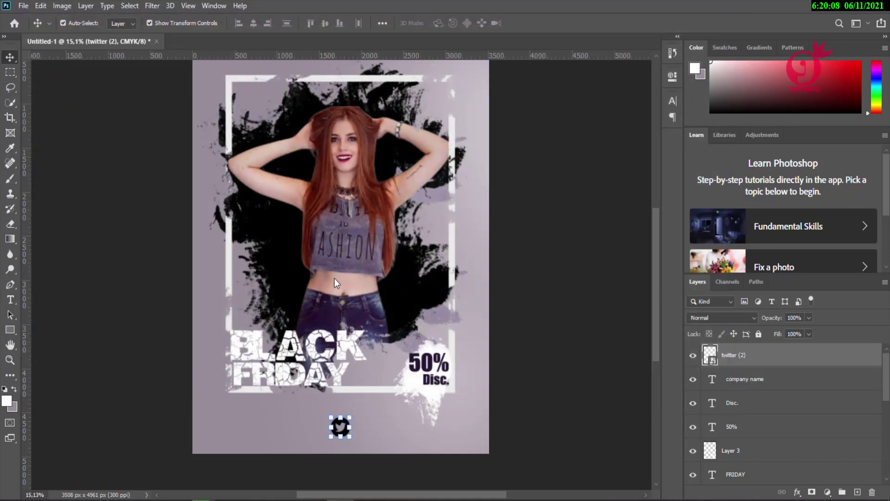
{"action": "mouse_move", "coordinate": [429, 163]}
{"action": "left_mouse_down"}
{"action": "mouse_move", "coordinate": [315, 291]}
{"action": "mouse_move", "coordinate": [266, 364]}
{"action": "left_mouse_up"}
{"action": "left_click_drag", "start_coordinate": [291, 422], "coordinate": [317, 426]}
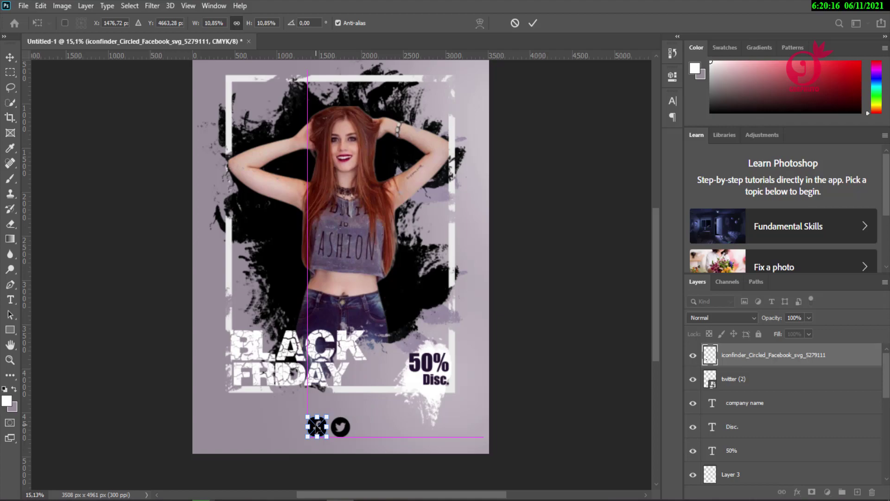
{"action": "left_click", "coordinate": [532, 24]}
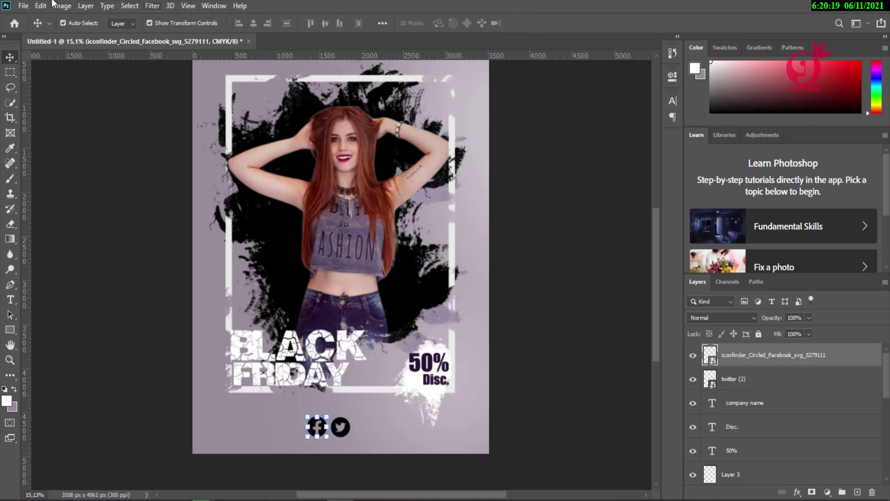
Place-embed the YouTube icon, shrunk and set right of the Twitter icon
{"action": "left_click", "coordinate": [23, 5]}
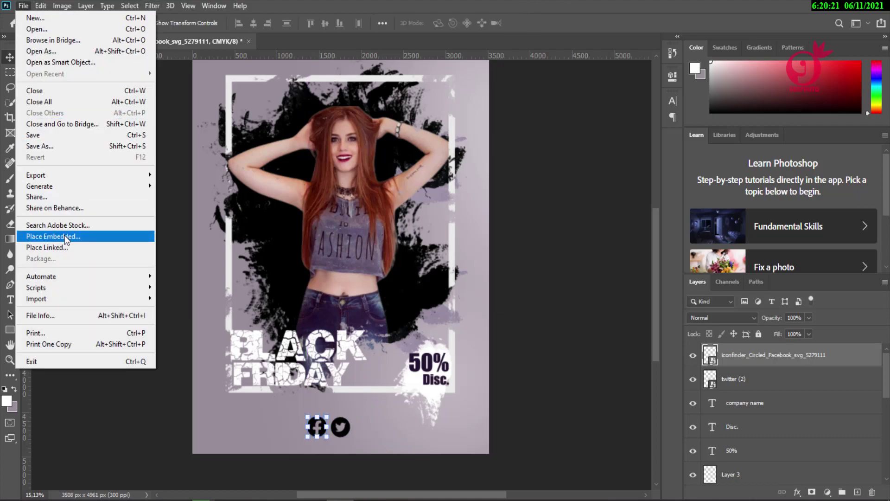
{"action": "left_click", "coordinate": [44, 235]}
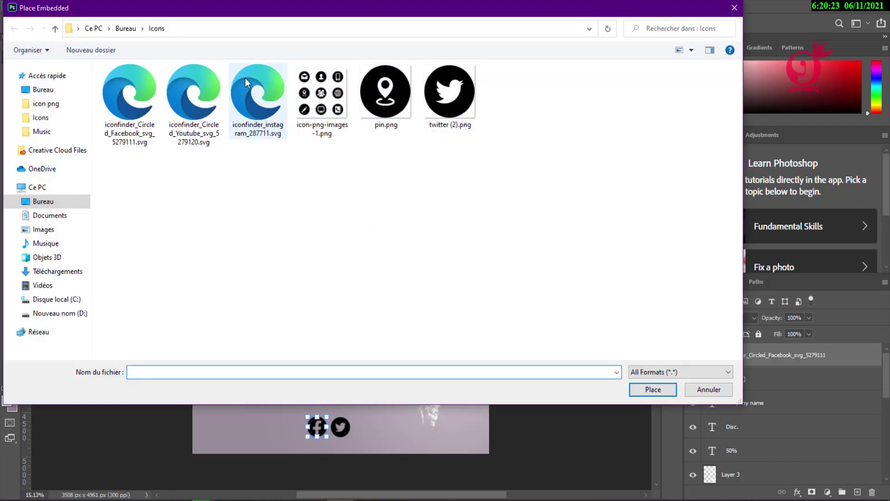
{"action": "left_click", "coordinate": [188, 89]}
{"action": "double_click", "coordinate": [188, 90]}
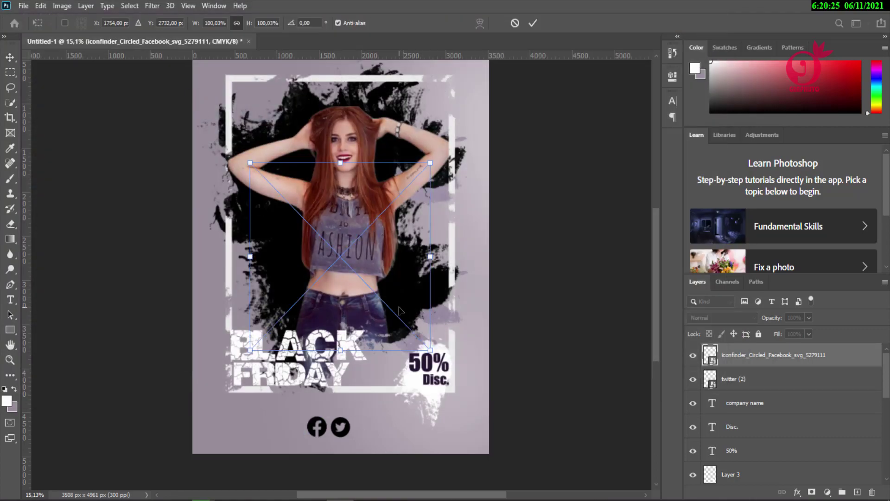
{"action": "mouse_move", "coordinate": [431, 162]}
{"action": "left_mouse_down"}
{"action": "mouse_move", "coordinate": [273, 343]}
{"action": "mouse_move", "coordinate": [365, 426]}
{"action": "left_mouse_up"}
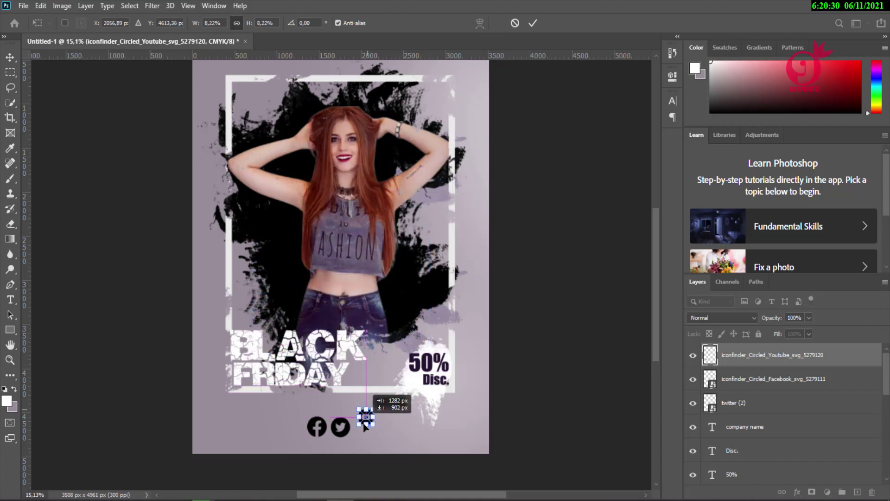
{"action": "left_click", "coordinate": [532, 22]}
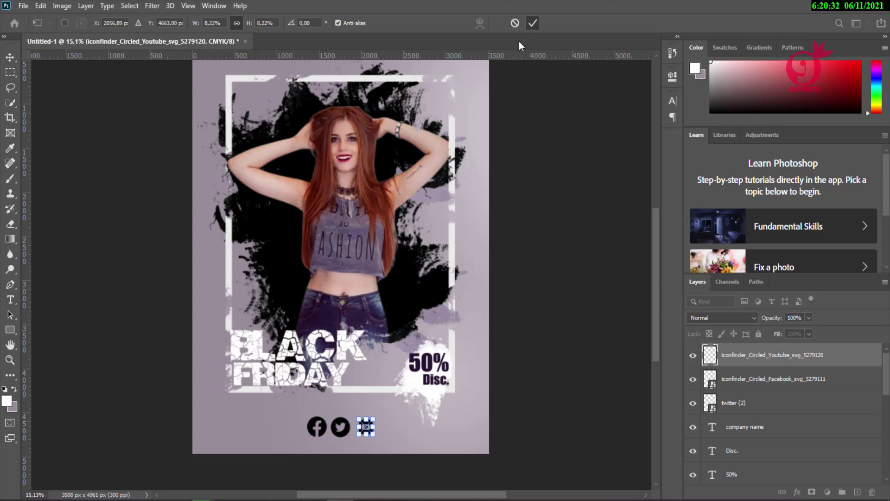
Scale the Twitter icon down slightly
{"action": "scroll", "coordinate": [352, 387], "scroll_direction": "up", "scroll_amount": 1}
{"action": "scroll", "coordinate": [363, 383], "scroll_direction": "up", "scroll_amount": 1}
{"action": "scroll", "coordinate": [364, 383], "scroll_direction": "down", "scroll_amount": 2}
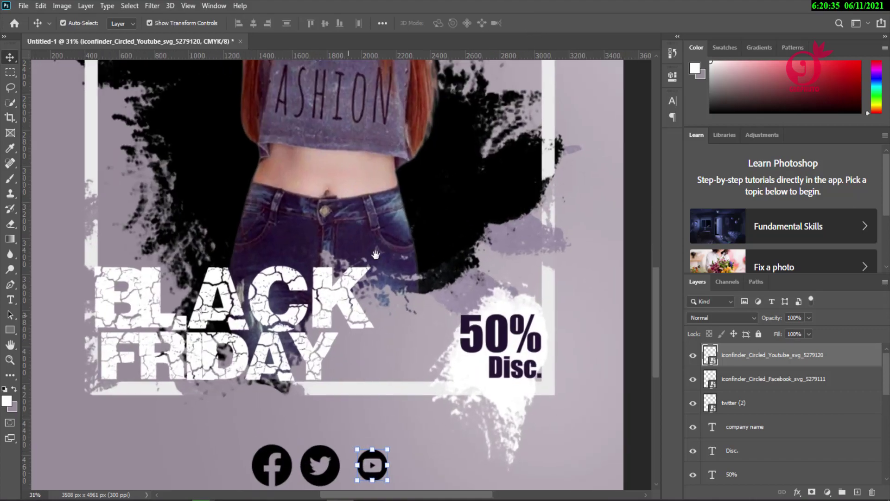
{"action": "scroll", "coordinate": [363, 383], "scroll_direction": "down", "scroll_amount": 3}
{"action": "left_click", "coordinate": [351, 281]}
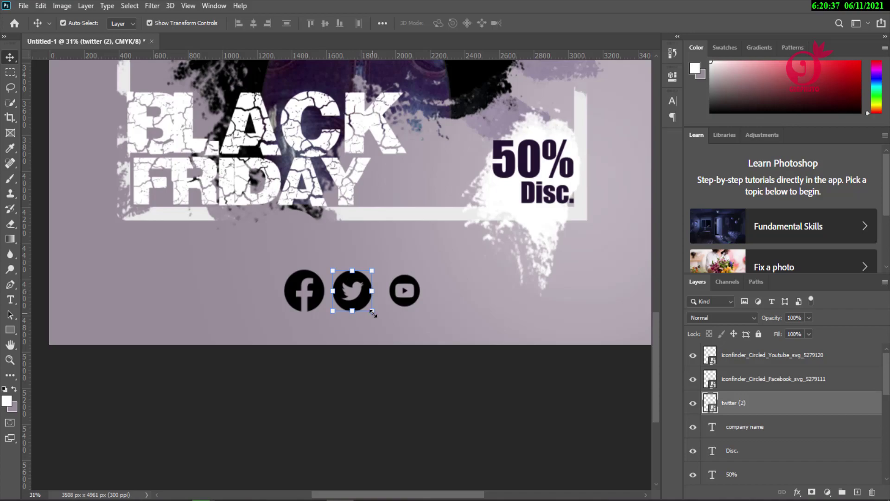
{"action": "left_click_drag", "start_coordinate": [371, 311], "coordinate": [368, 293]}
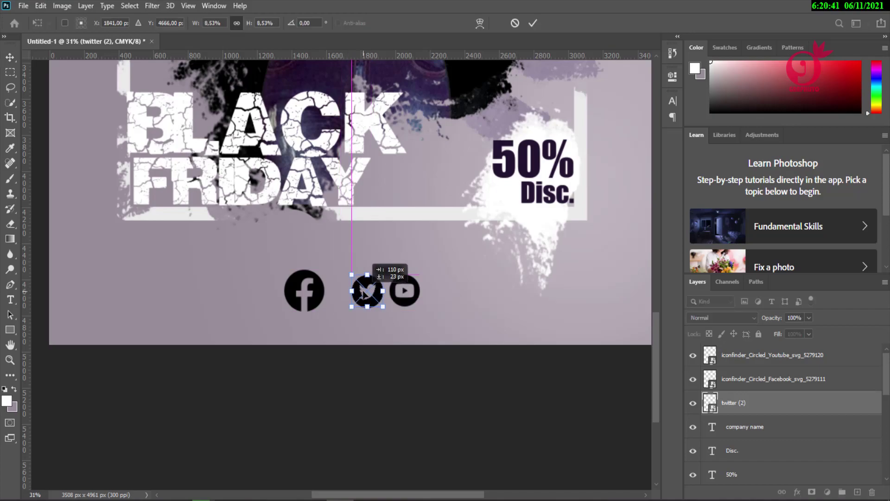
{"action": "left_click_drag", "start_coordinate": [382, 308], "coordinate": [381, 307]}
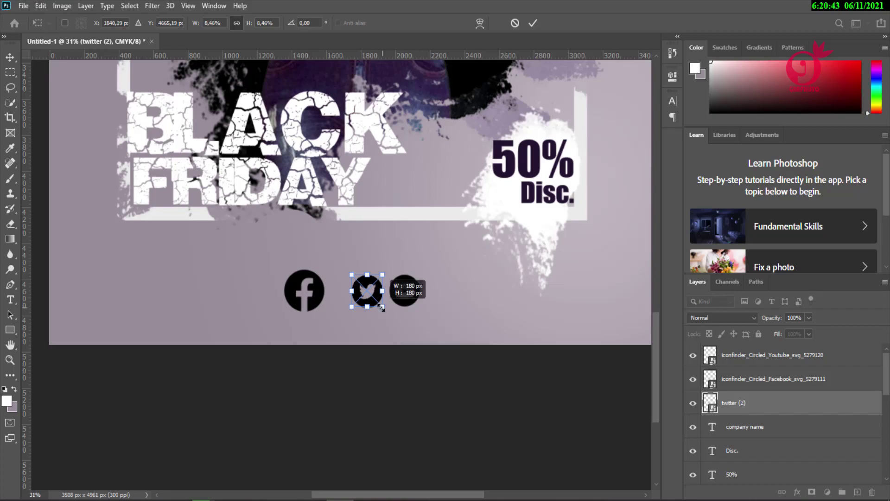
{"action": "left_click", "coordinate": [532, 24]}
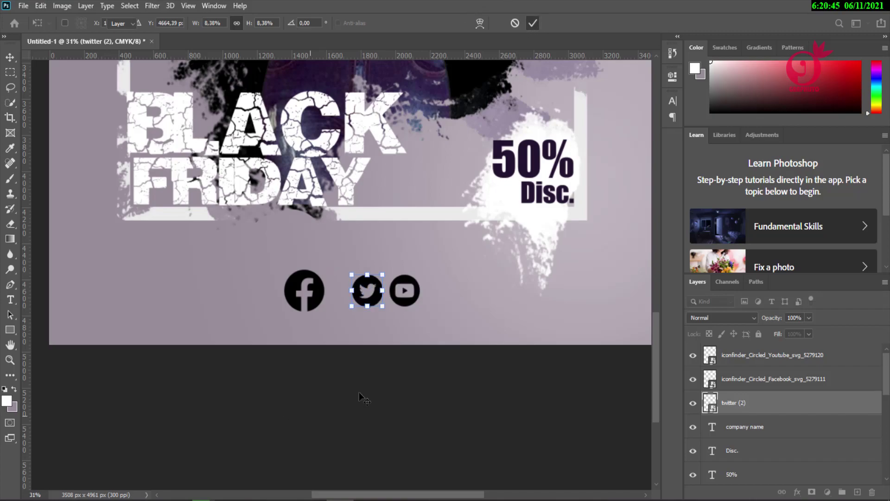
Resize the Facebook icon closer to Twitter, then shrink Twitter to match it
{"action": "left_click", "coordinate": [313, 285]}
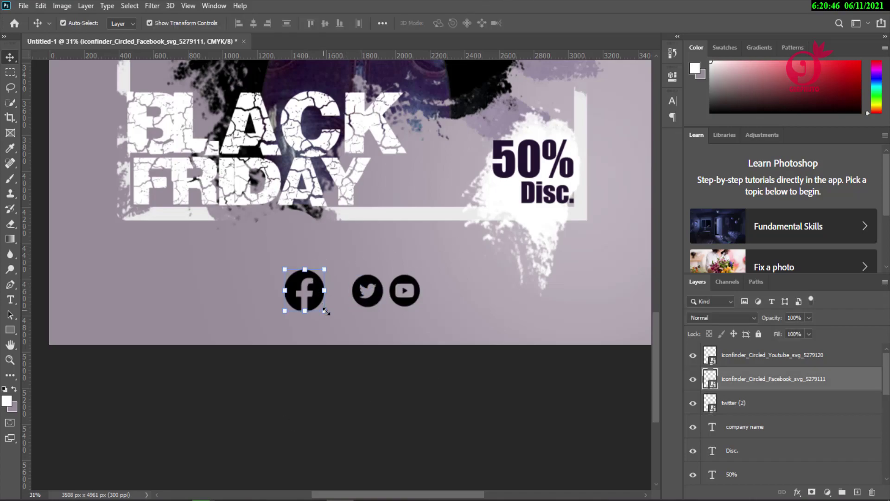
{"action": "left_click_drag", "start_coordinate": [324, 310], "coordinate": [318, 306]}
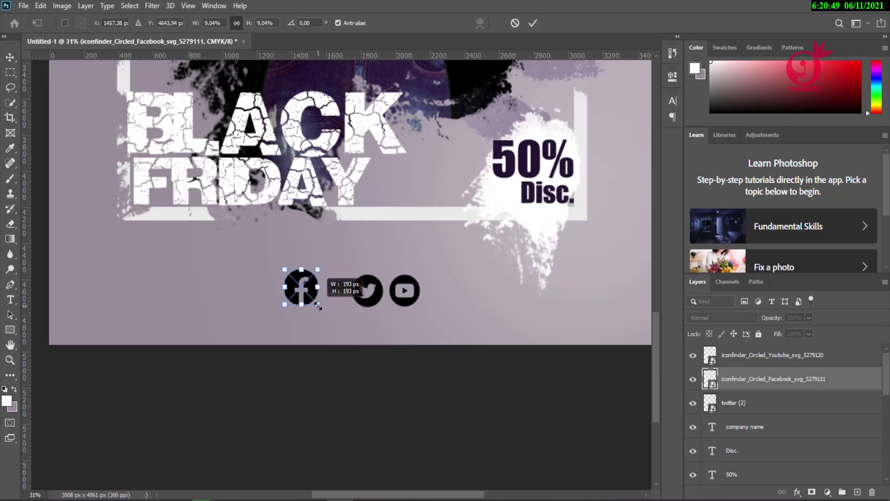
{"action": "mouse_move", "coordinate": [318, 306]}
{"action": "left_mouse_down"}
{"action": "mouse_move", "coordinate": [331, 287]}
{"action": "mouse_move", "coordinate": [337, 309]}
{"action": "left_mouse_up"}
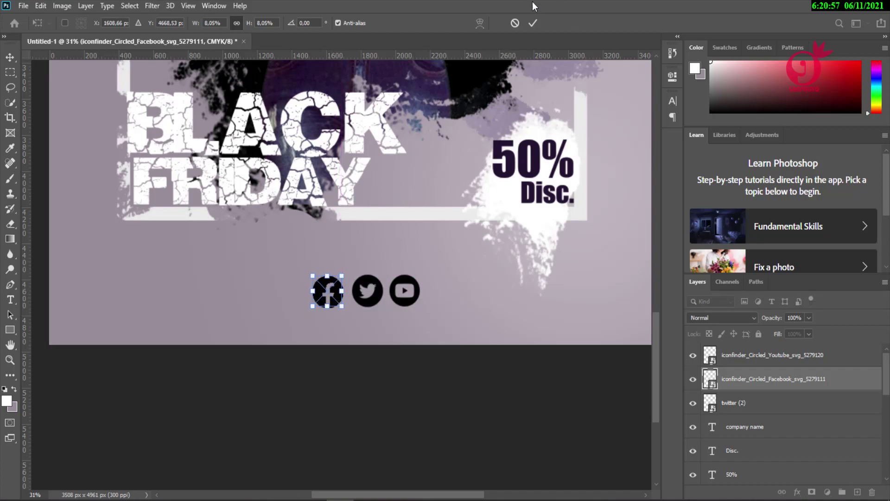
{"action": "left_click", "coordinate": [533, 22]}
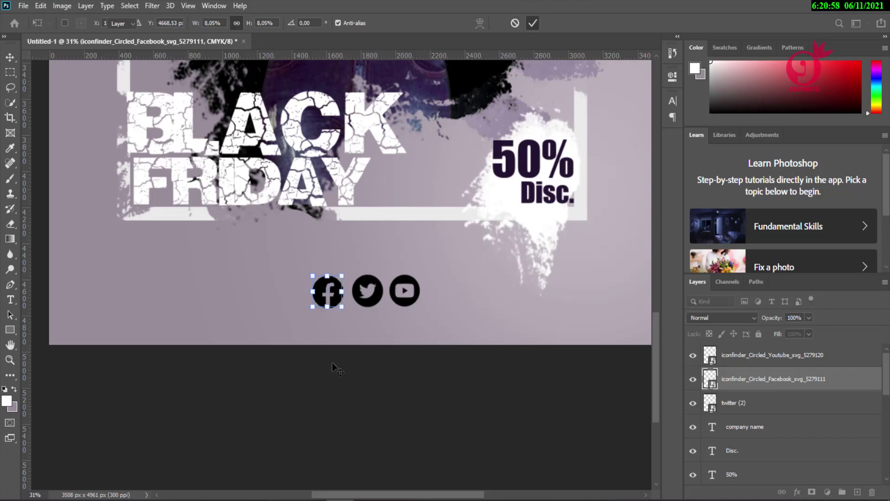
{"action": "left_click", "coordinate": [379, 299]}
{"action": "key", "text": "ctrl+t"}
{"action": "left_click_drag", "start_coordinate": [382, 306], "coordinate": [383, 307]}
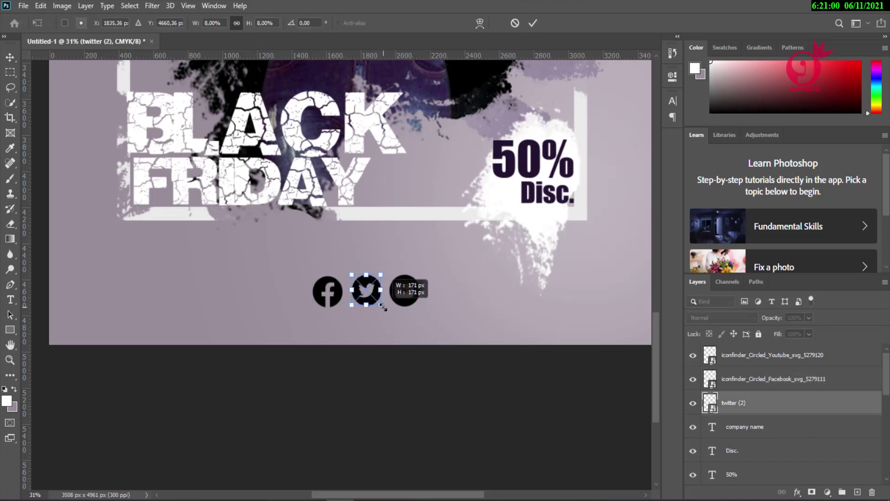
{"action": "left_click", "coordinate": [534, 24]}
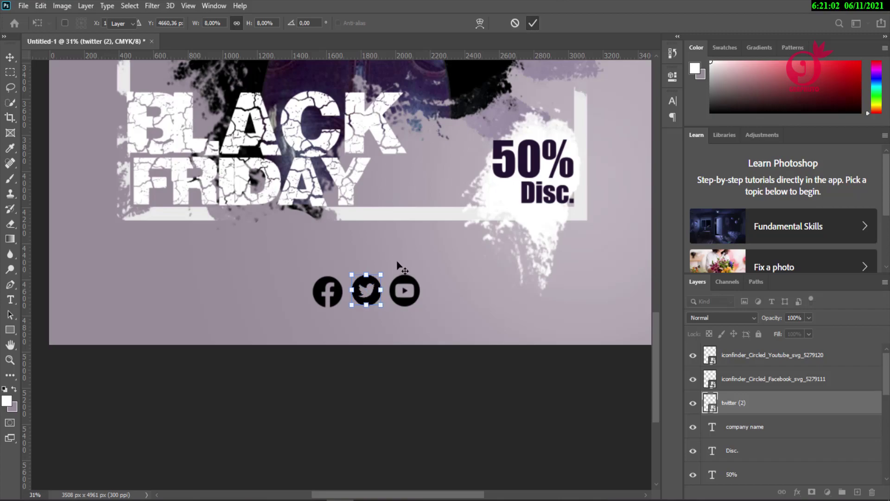
Shrink the YouTube icon to match and space it evenly beside Twitter
{"action": "left_click", "coordinate": [411, 287]}
{"action": "left_click_drag", "start_coordinate": [420, 305], "coordinate": [418, 304]}
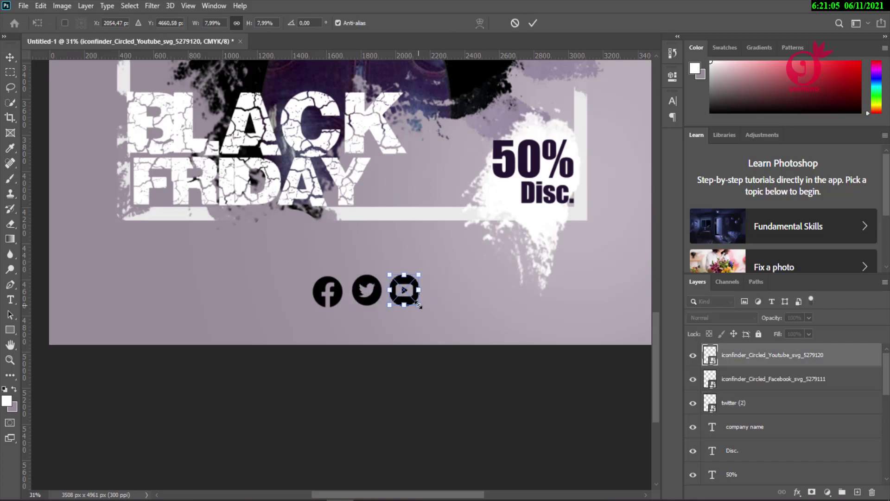
{"action": "key", "text": "Return"}
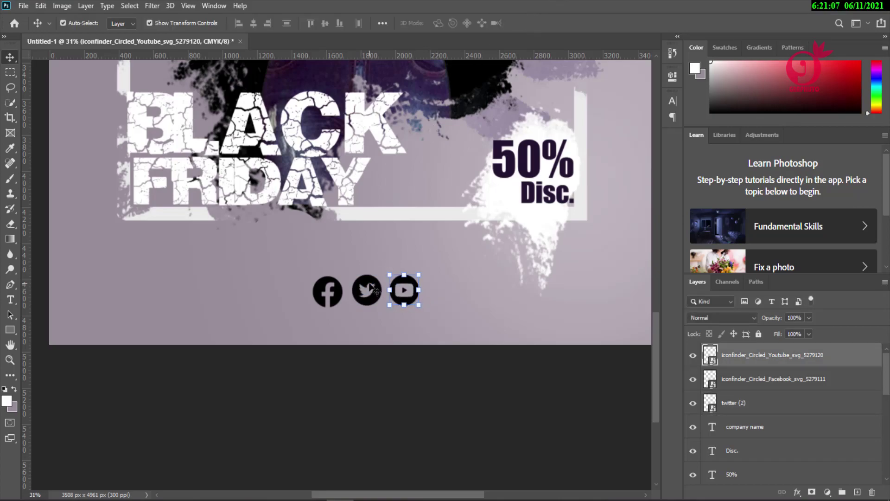
{"action": "left_click_drag", "start_coordinate": [364, 290], "coordinate": [407, 291]}
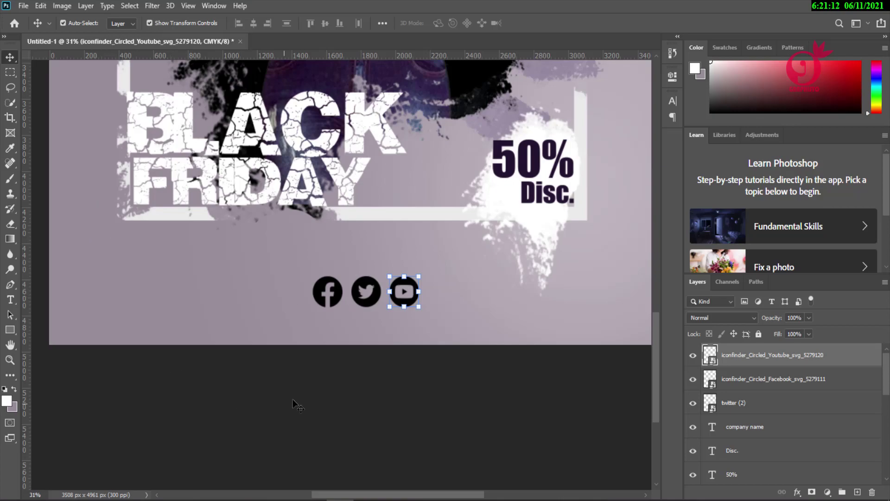
{"action": "left_click", "coordinate": [345, 394]}
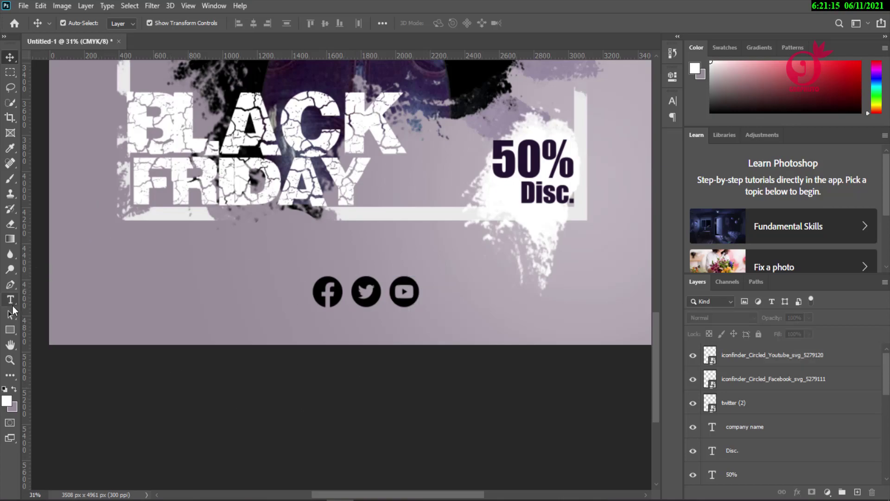
{"action": "left_click", "coordinate": [11, 306]}
{"action": "left_click", "coordinate": [55, 296]}
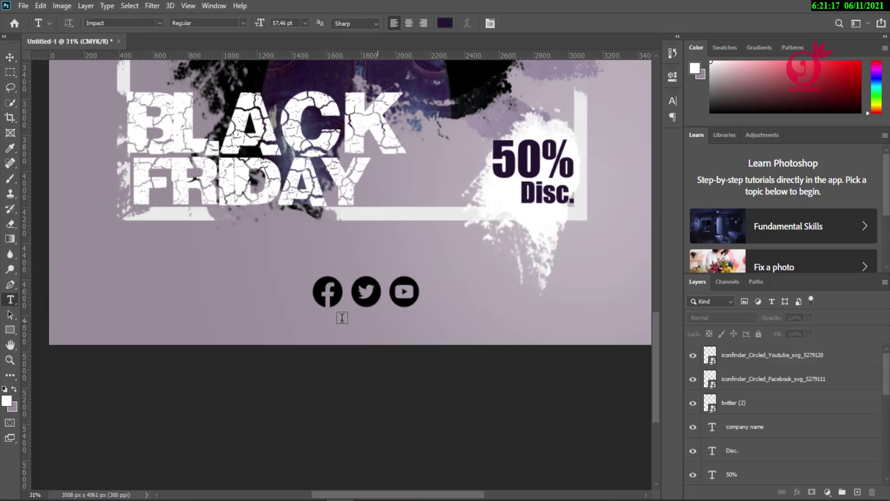
{"action": "left_click", "coordinate": [323, 328]}
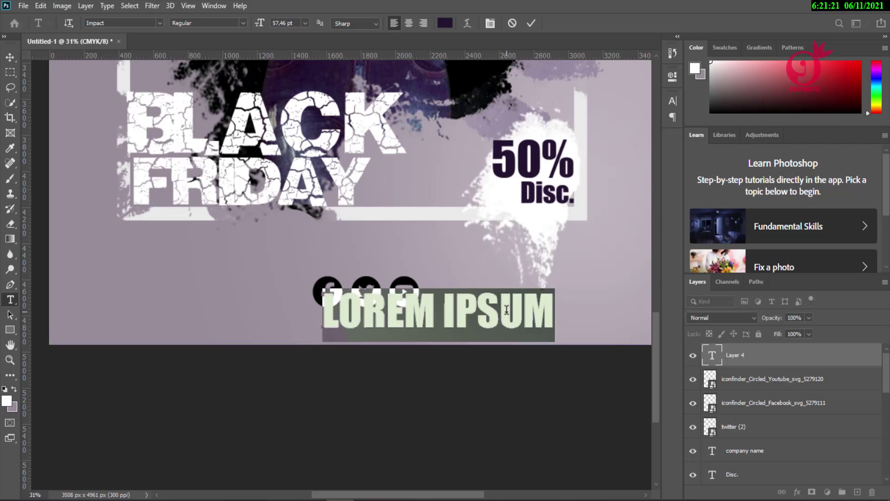
{"action": "type", "text": "WW"}
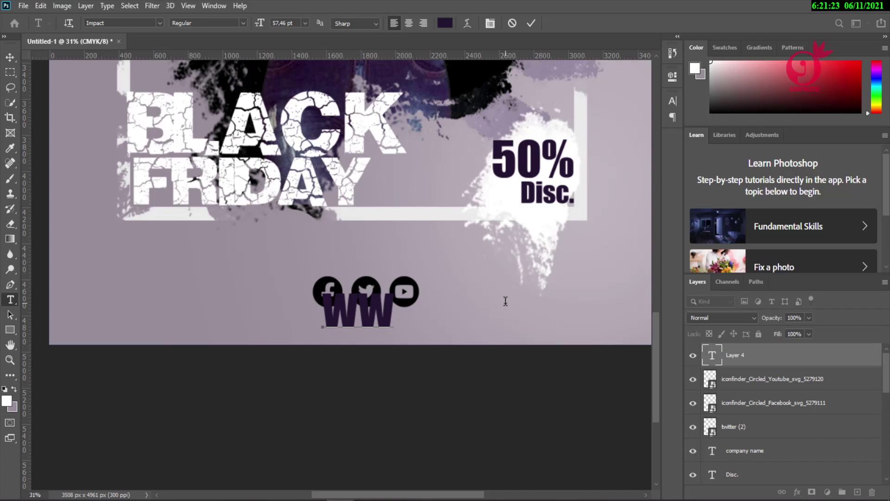
{"action": "type", "text": "W.W"}
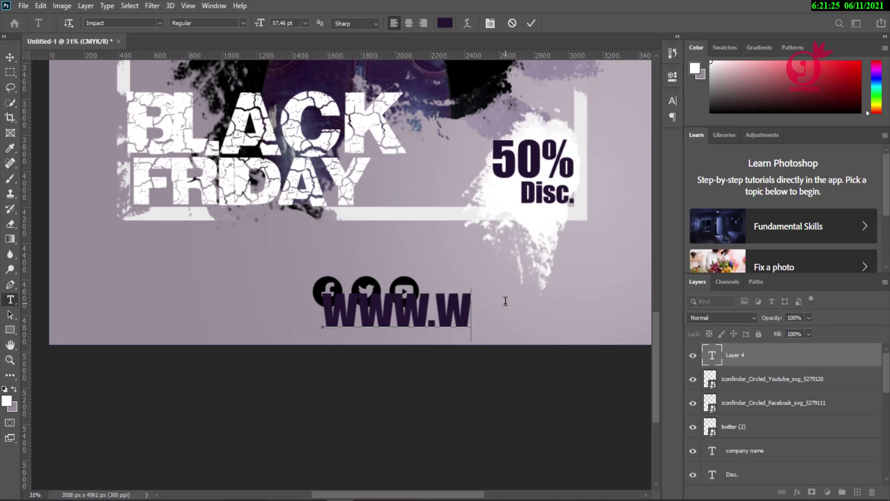
{"action": "type", "text": "EB"}
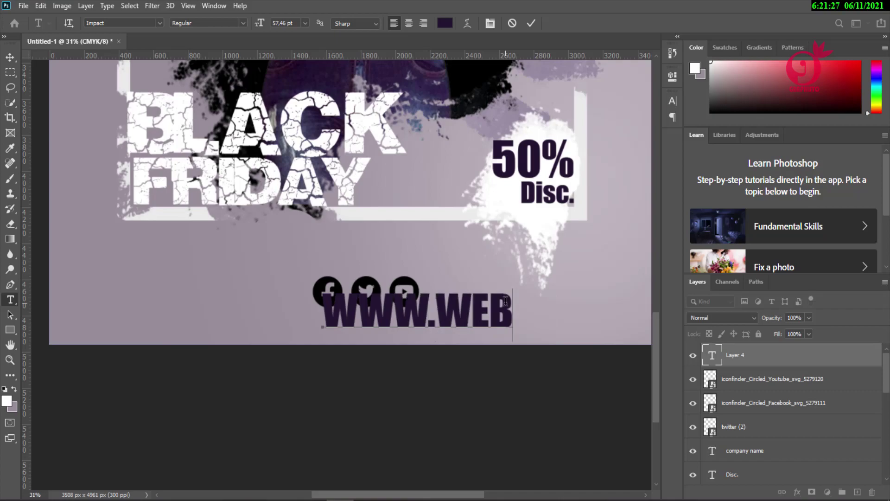
{"action": "type", "text": "SITE."}
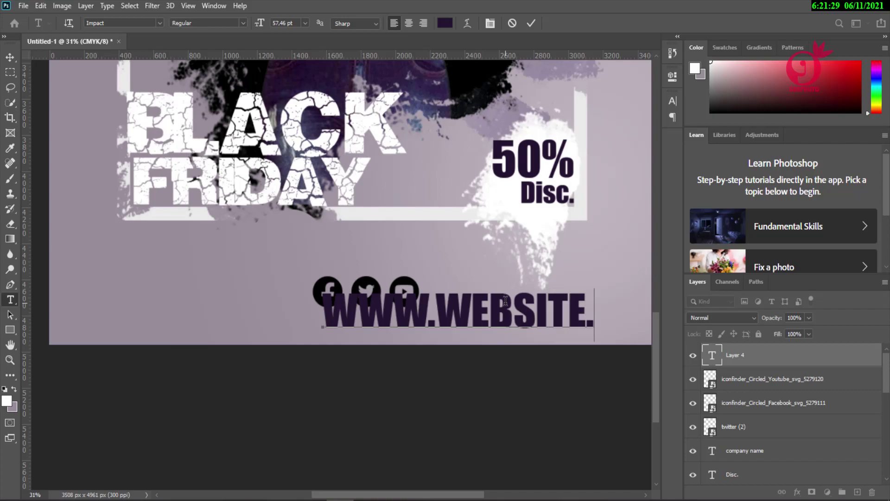
{"action": "type", "text": "COM"}
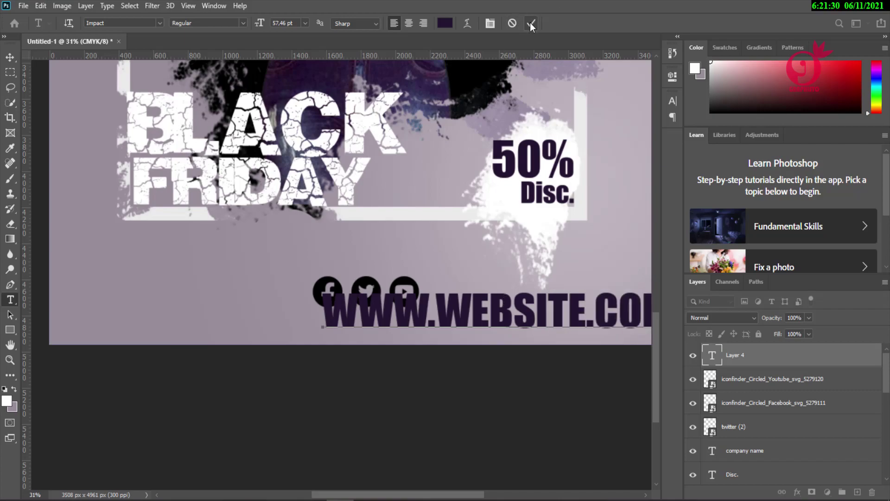
{"action": "left_click", "coordinate": [531, 22]}
{"action": "left_click", "coordinate": [11, 59]}
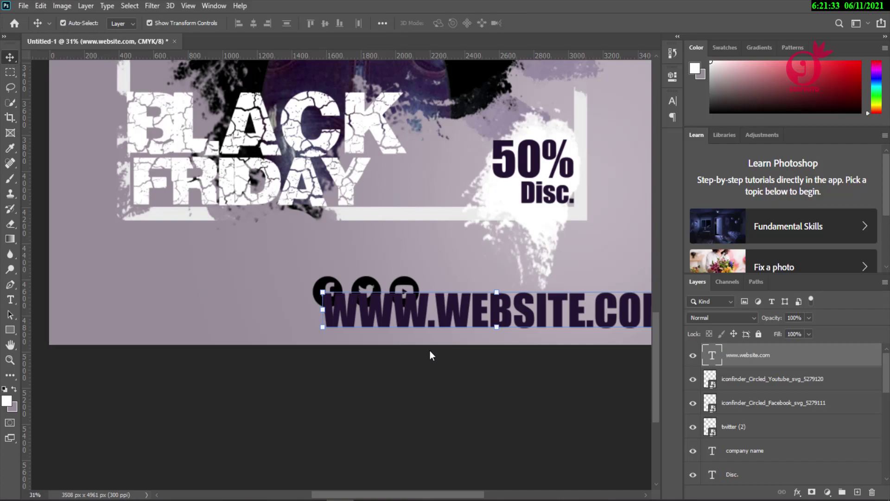
{"action": "left_click_drag", "start_coordinate": [535, 305], "coordinate": [408, 314]}
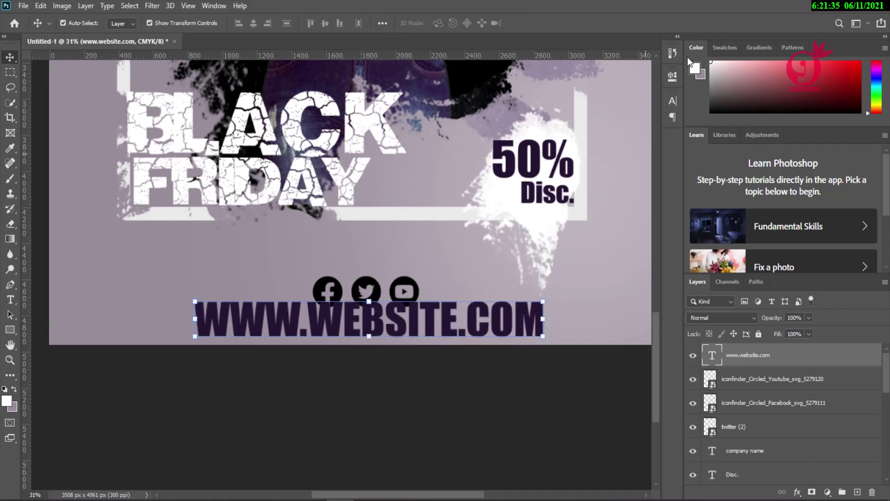
Shrink the URL text, set it in Abel with All Caps off, and centre it
{"action": "left_click", "coordinate": [671, 102]}
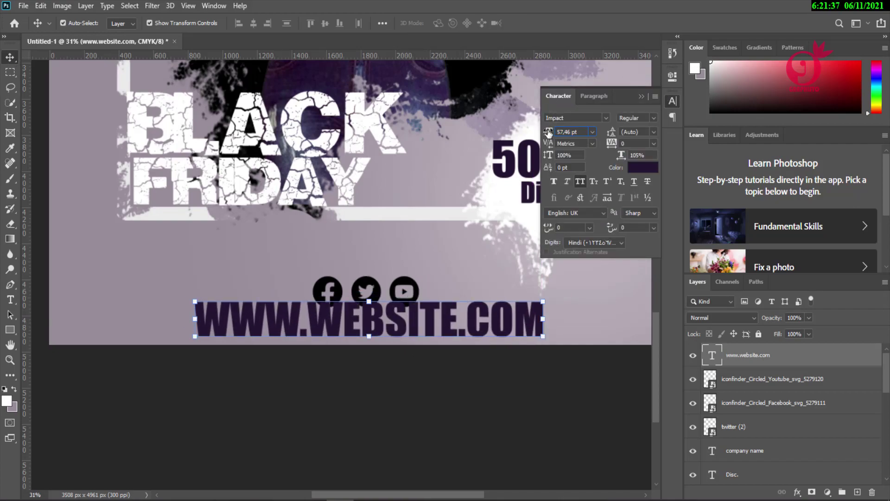
{"action": "mouse_move", "coordinate": [548, 132]}
{"action": "left_mouse_down"}
{"action": "mouse_move", "coordinate": [510, 131]}
{"action": "mouse_move", "coordinate": [562, 132]}
{"action": "left_mouse_up"}
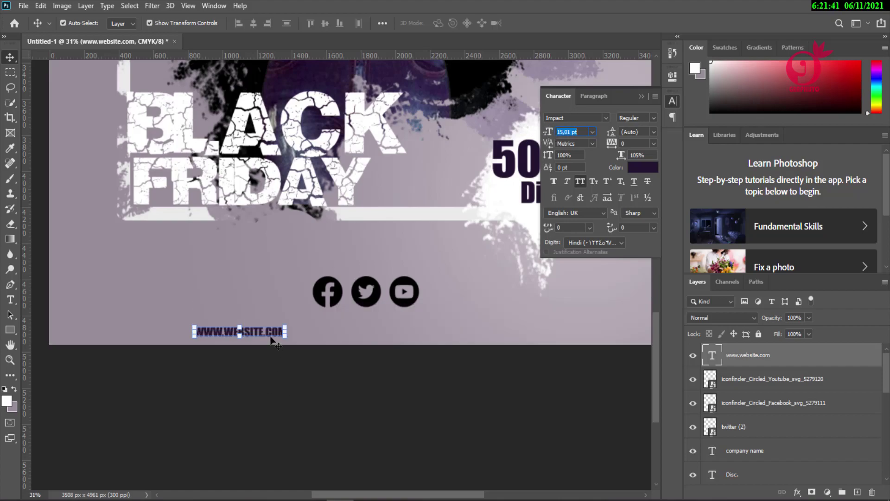
{"action": "left_click_drag", "start_coordinate": [266, 331], "coordinate": [395, 321]}
{"action": "left_click", "coordinate": [605, 118]}
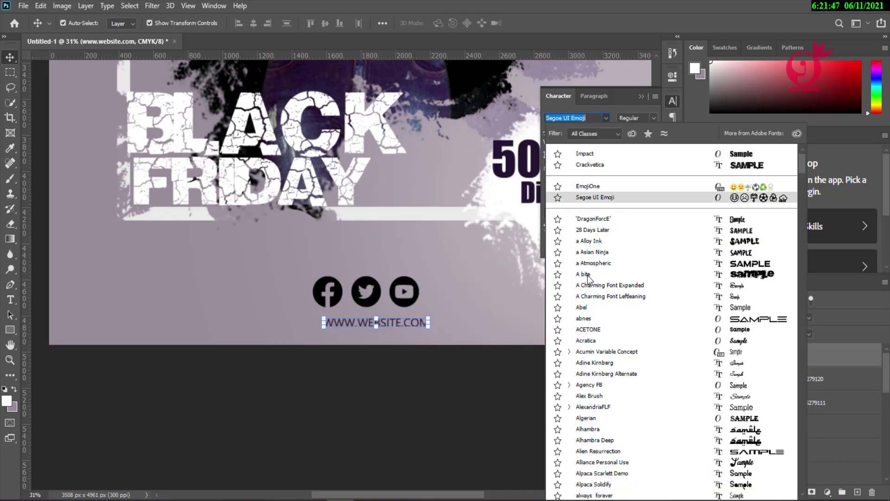
{"action": "left_click", "coordinate": [592, 308]}
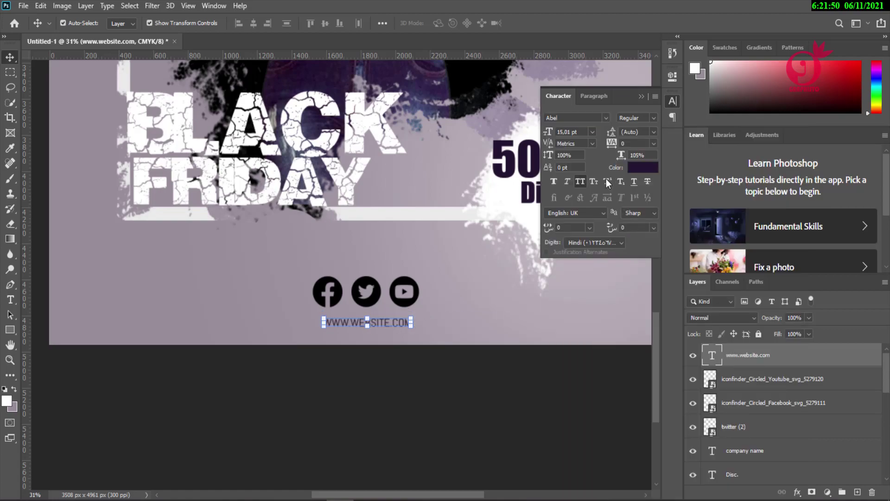
{"action": "left_click", "coordinate": [580, 180]}
{"action": "left_click_drag", "start_coordinate": [377, 323], "coordinate": [377, 318]}
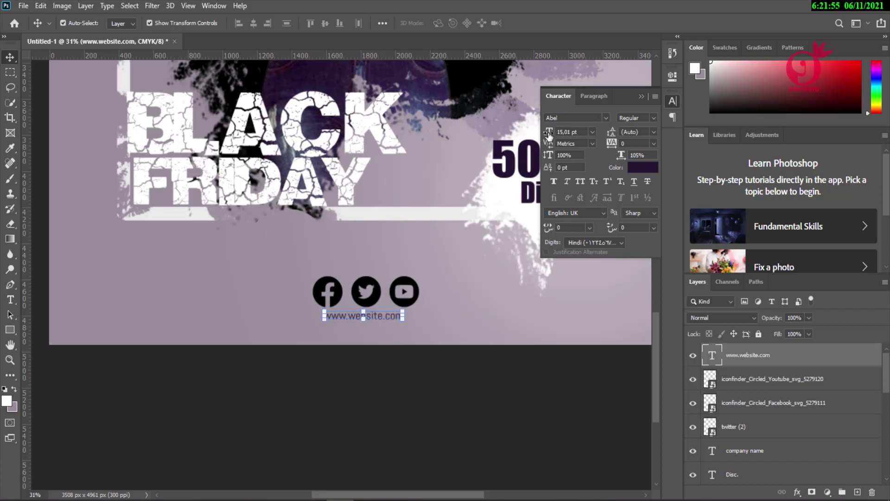
Raise the URL to about 19 pt, recentre it under the icons, and colour it white
{"action": "left_click_drag", "start_coordinate": [548, 134], "coordinate": [551, 136]}
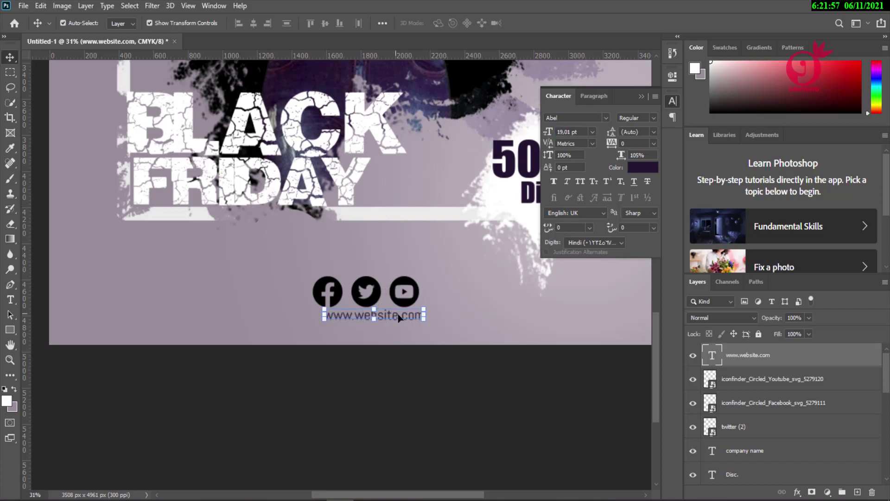
{"action": "left_click_drag", "start_coordinate": [398, 318], "coordinate": [406, 297]}
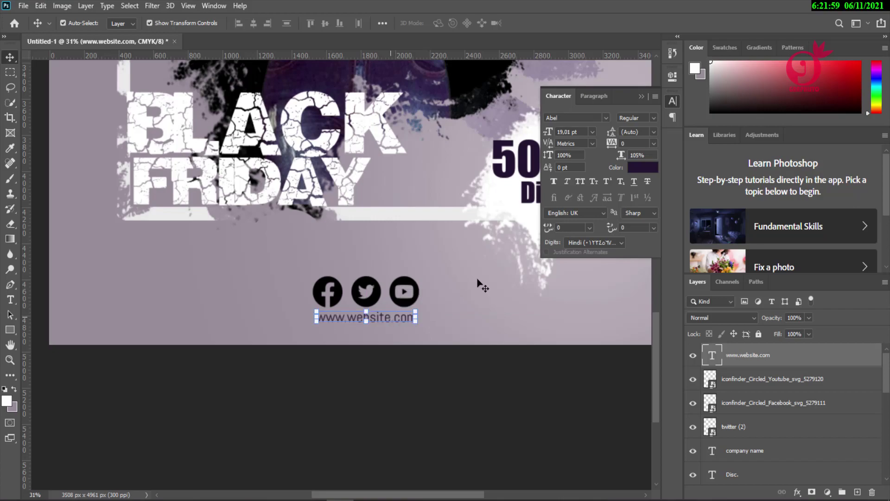
{"action": "left_click", "coordinate": [635, 169]}
{"action": "left_click_drag", "start_coordinate": [603, 231], "coordinate": [521, 121]}
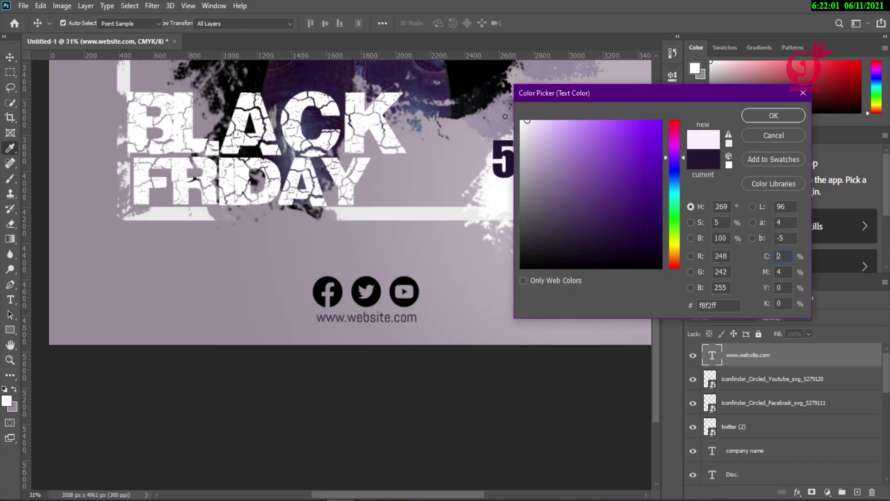
{"action": "left_click", "coordinate": [773, 115]}
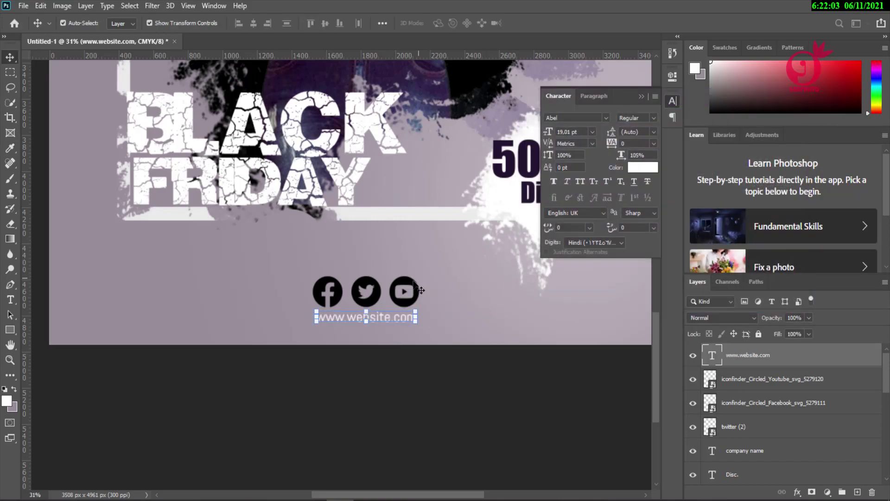
{"action": "left_click", "coordinate": [408, 291]}
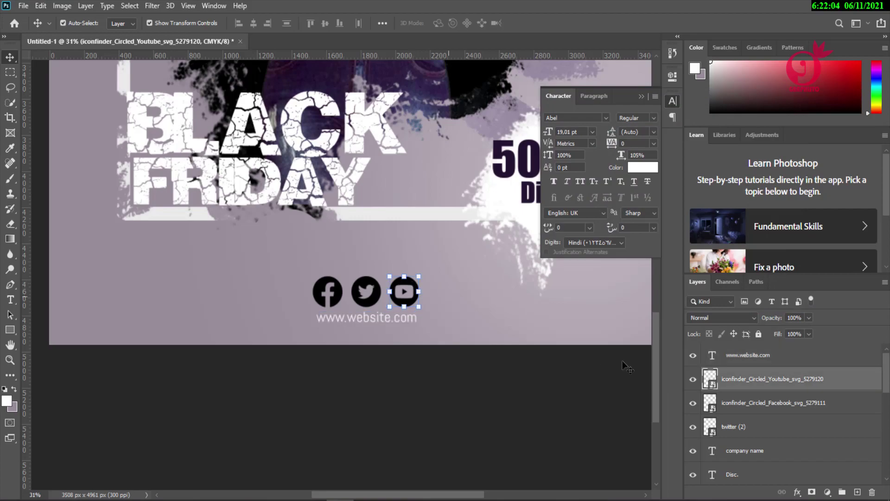
Give the YouTube icon a light Color Overlay via its Blending Options
{"action": "right_click", "coordinate": [771, 384]}
{"action": "left_click", "coordinate": [672, 9]}
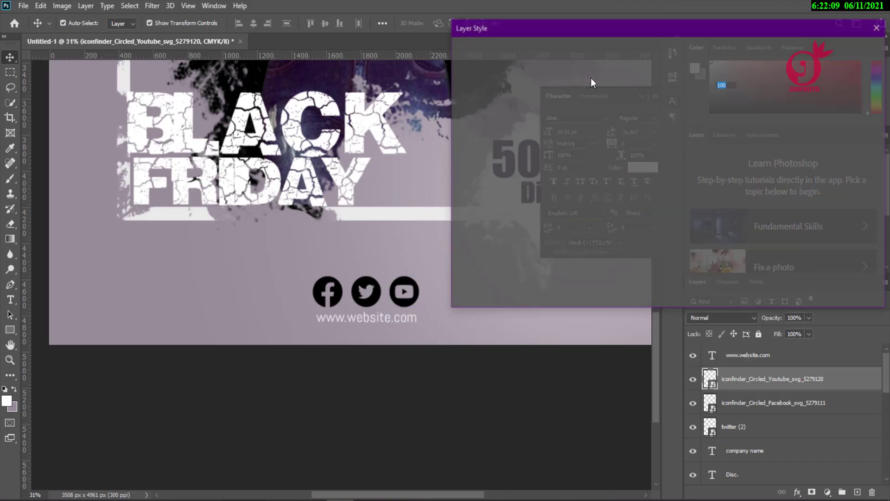
{"action": "left_click", "coordinate": [508, 189]}
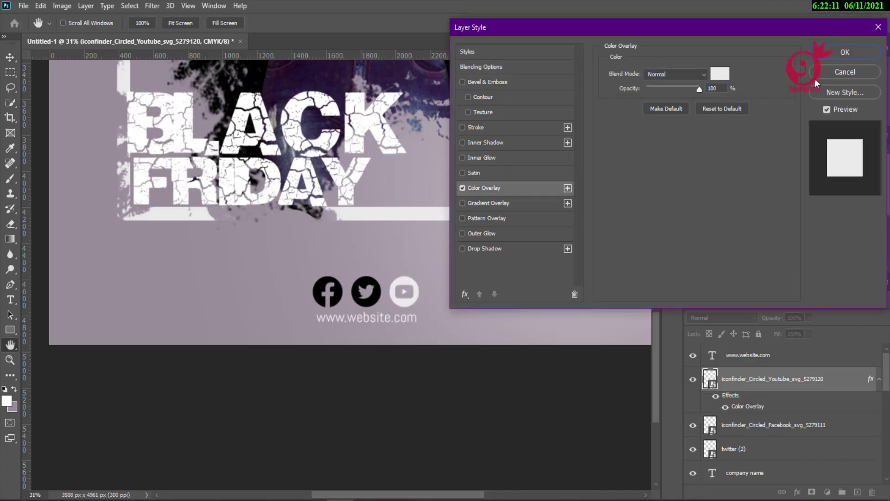
{"action": "left_click", "coordinate": [717, 77]}
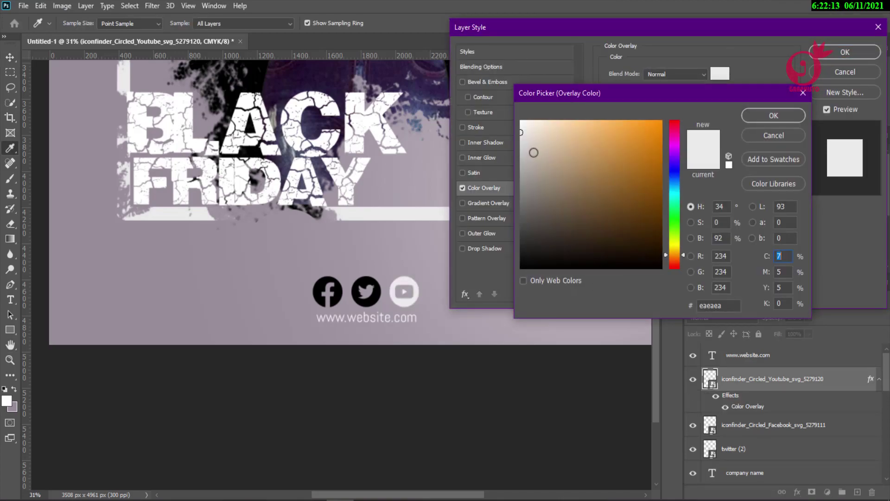
{"action": "key", "text": "Return"}
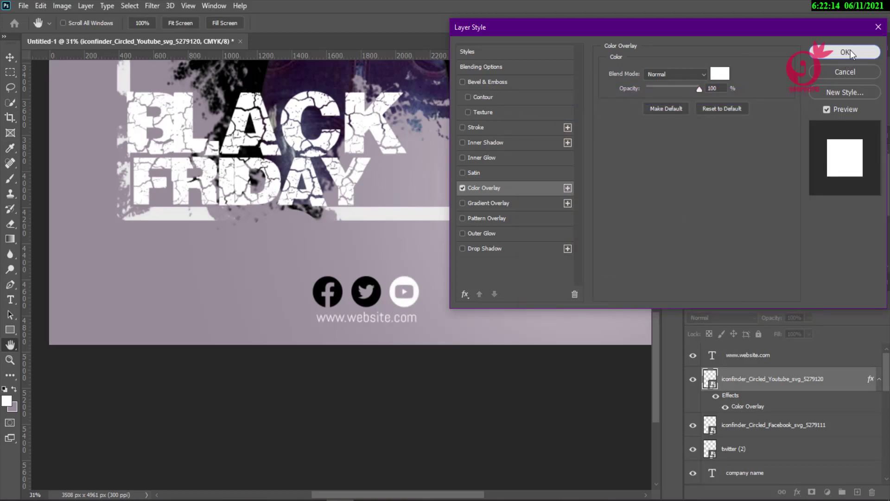
{"action": "left_click", "coordinate": [845, 52]}
Give the Twitter icon a white Color Overlay
{"action": "left_click", "coordinate": [366, 288]}
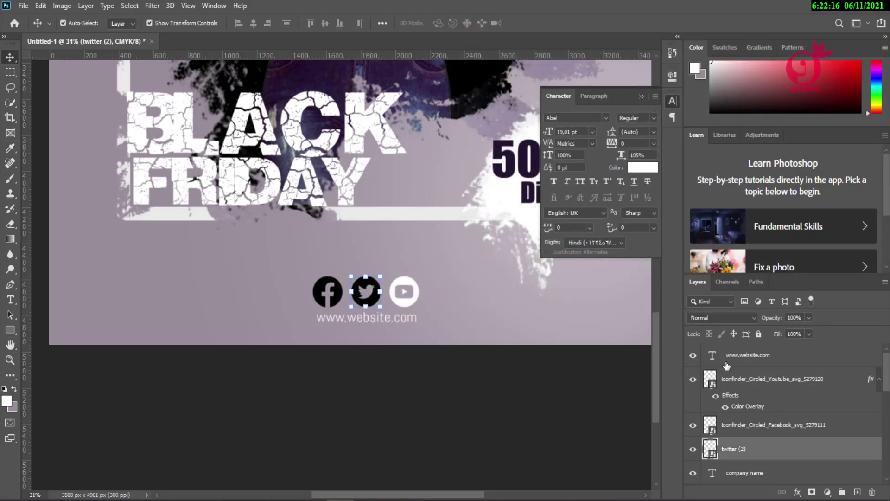
{"action": "right_click", "coordinate": [780, 450]}
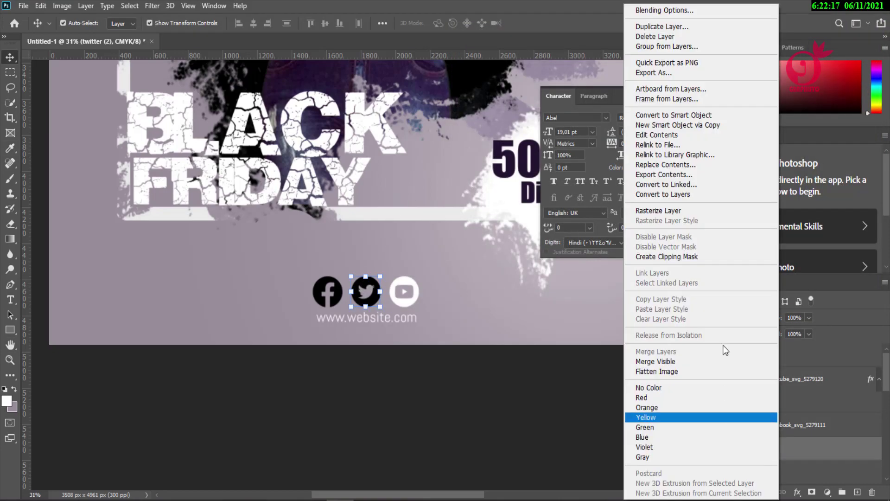
{"action": "left_click", "coordinate": [678, 11]}
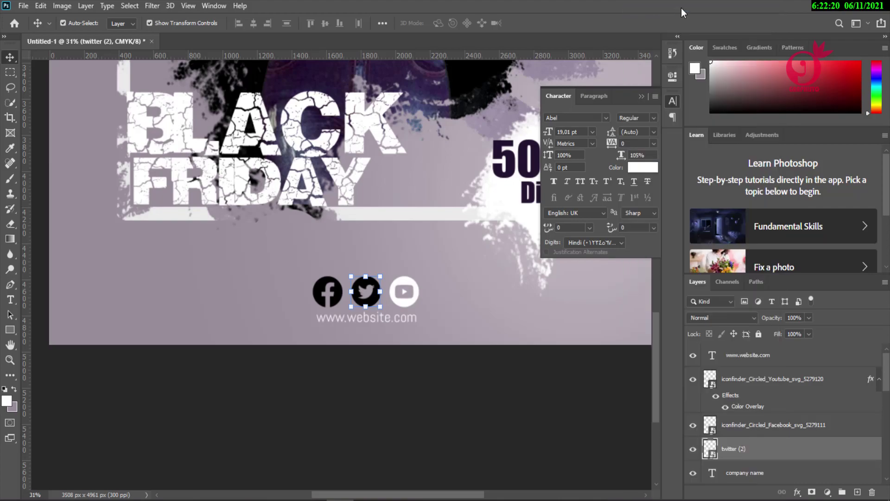
{"action": "left_click", "coordinate": [499, 190]}
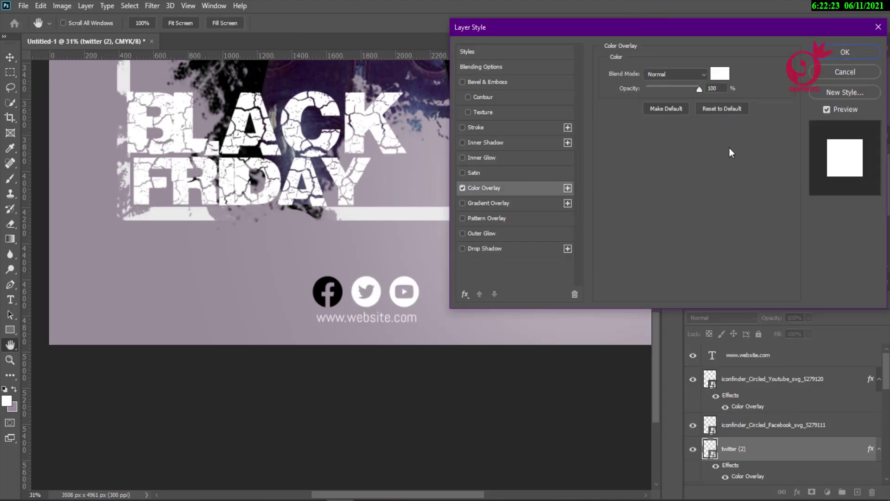
{"action": "left_click", "coordinate": [845, 53]}
Give the Facebook icon a white Color Overlay, then deselect it
{"action": "left_click", "coordinate": [742, 425]}
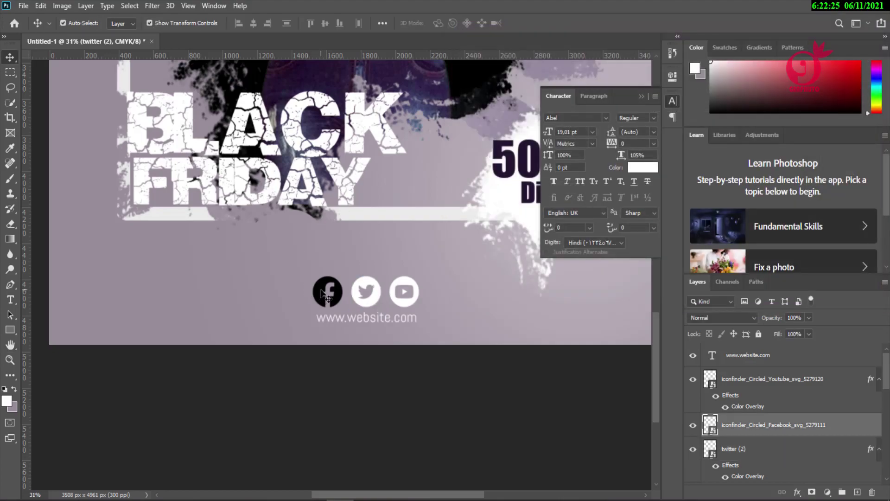
{"action": "right_click", "coordinate": [769, 431]}
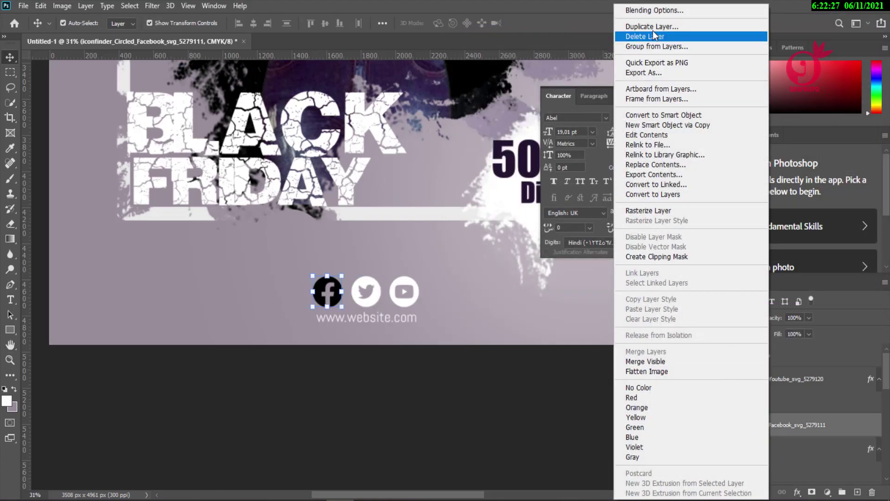
{"action": "left_click", "coordinate": [653, 10]}
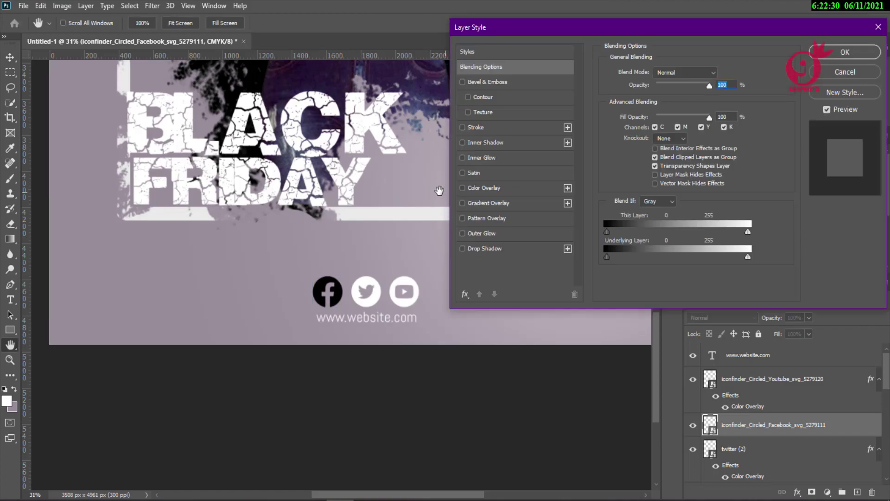
{"action": "left_click", "coordinate": [499, 187]}
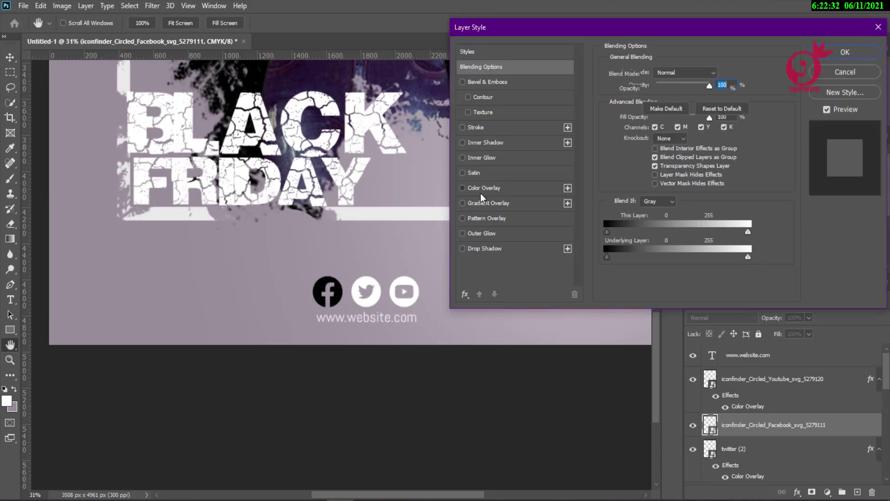
{"action": "left_click", "coordinate": [849, 49]}
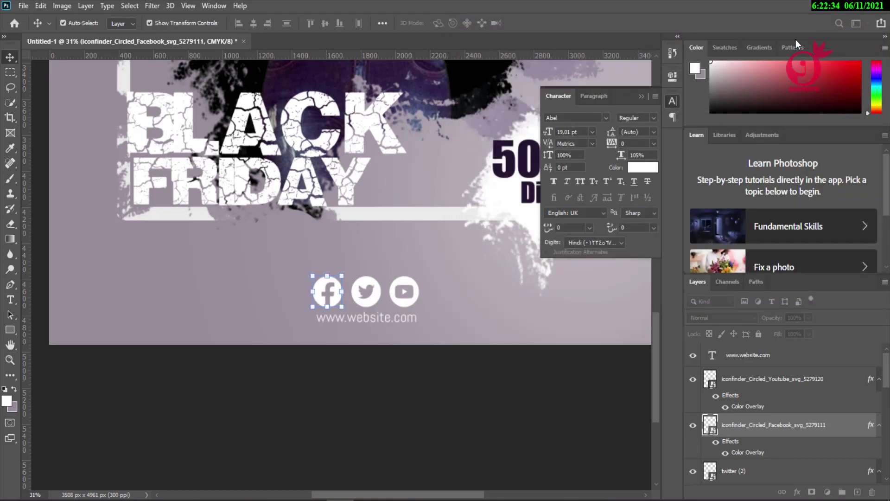
{"action": "left_click", "coordinate": [436, 368]}
Fit the poster in view and select the background layer, Layer 0, for styling
{"action": "left_click", "coordinate": [641, 96]}
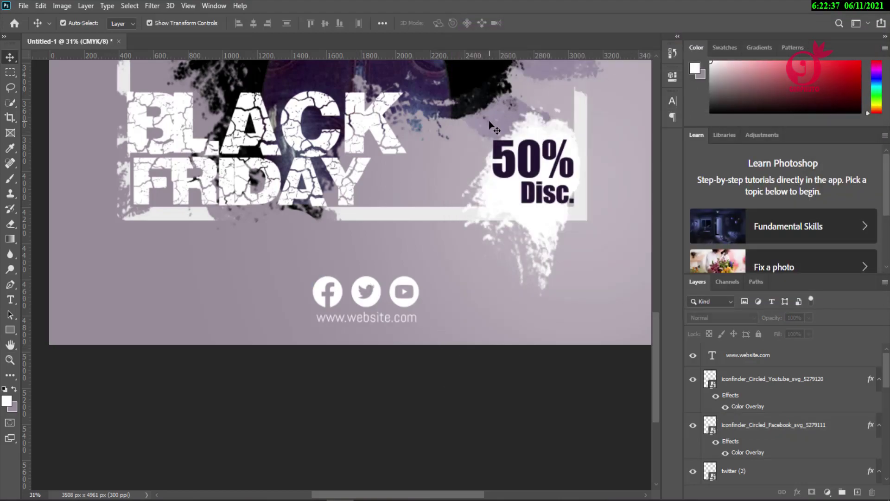
{"action": "key", "text": "ctrl+0"}
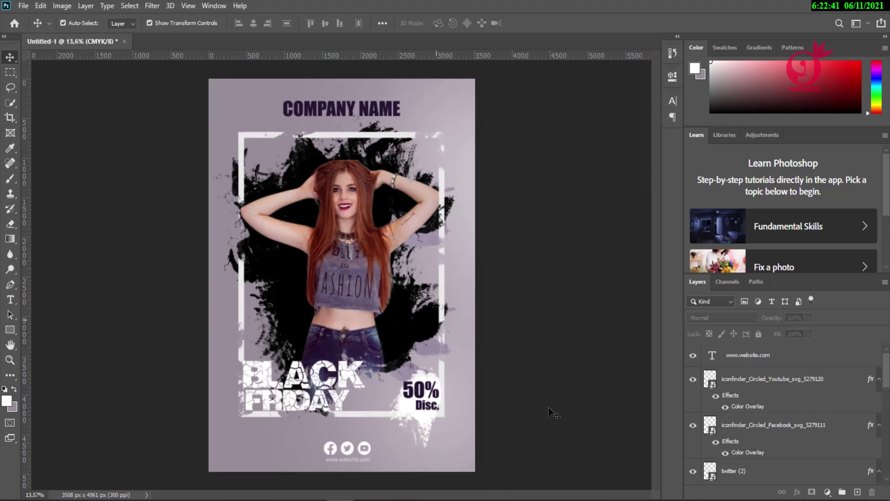
{"action": "scroll", "coordinate": [853, 441], "scroll_direction": "down", "scroll_amount": 3}
{"action": "scroll", "coordinate": [853, 441], "scroll_direction": "down", "scroll_amount": 2}
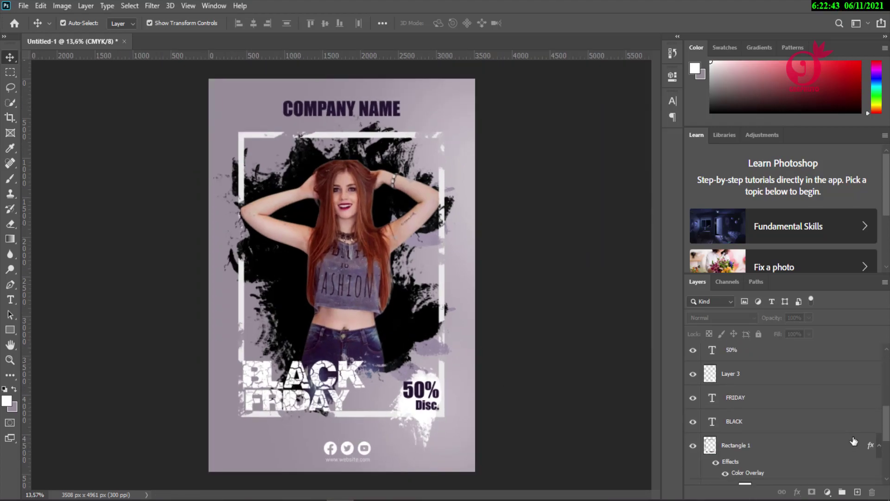
{"action": "scroll", "coordinate": [853, 441], "scroll_direction": "down", "scroll_amount": 3}
{"action": "scroll", "coordinate": [853, 441], "scroll_direction": "down", "scroll_amount": 3}
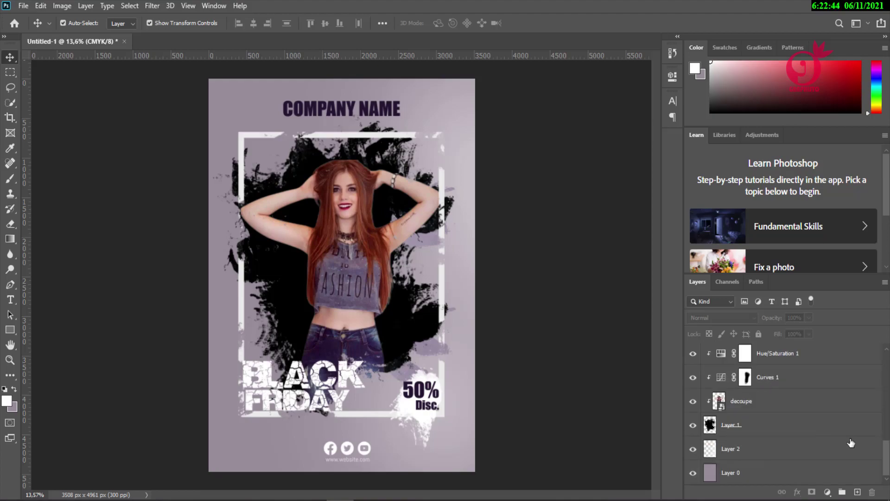
{"action": "left_click", "coordinate": [784, 482]}
{"action": "right_click", "coordinate": [797, 475]}
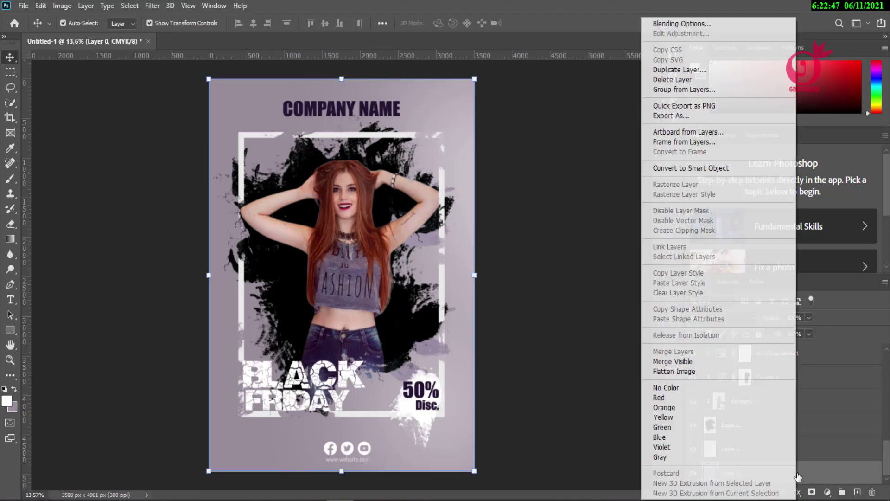
{"action": "key", "text": "Escape"}
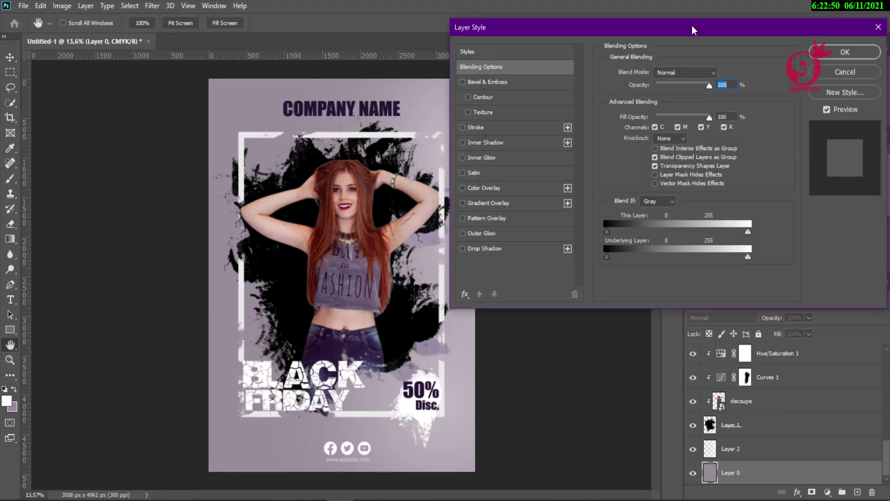
Add a Pattern Overlay to the background, trying 25 Seamless Patterns and settling on dark blue
{"action": "left_click", "coordinate": [498, 219]}
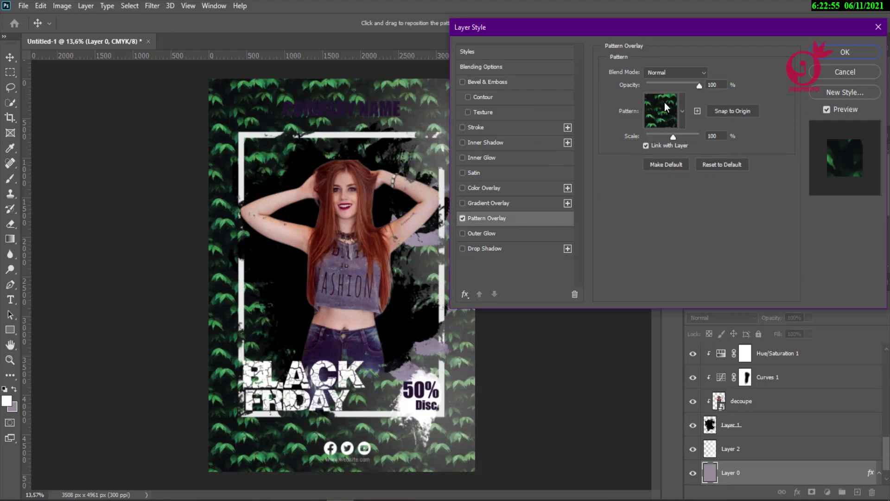
{"action": "left_click", "coordinate": [682, 119]}
{"action": "scroll", "coordinate": [663, 181], "scroll_direction": "down", "scroll_amount": 2}
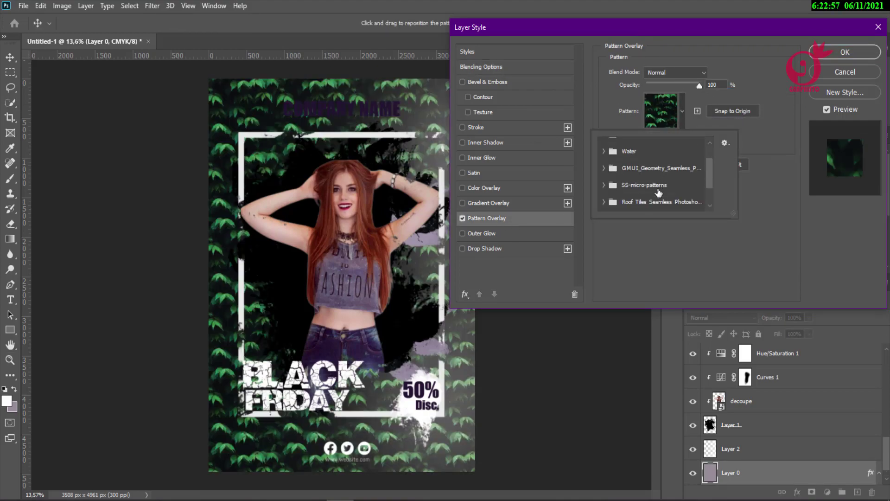
{"action": "scroll", "coordinate": [670, 188], "scroll_direction": "down", "scroll_amount": 2}
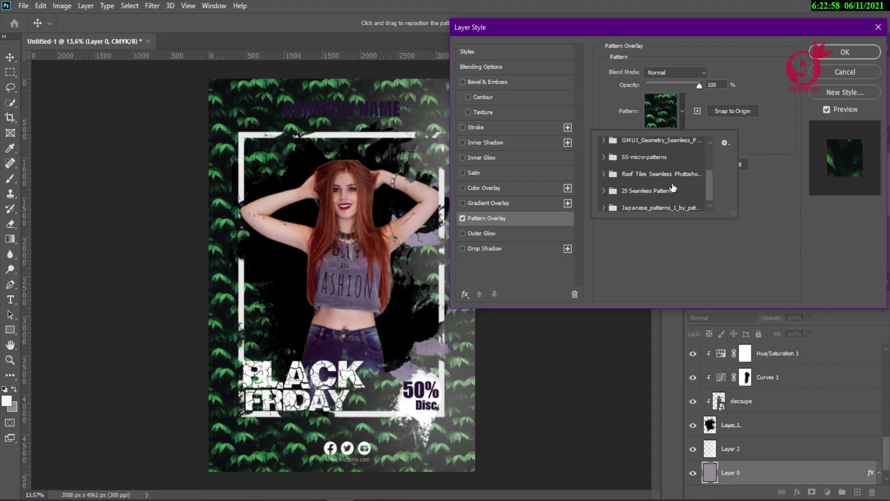
{"action": "left_click", "coordinate": [604, 174]}
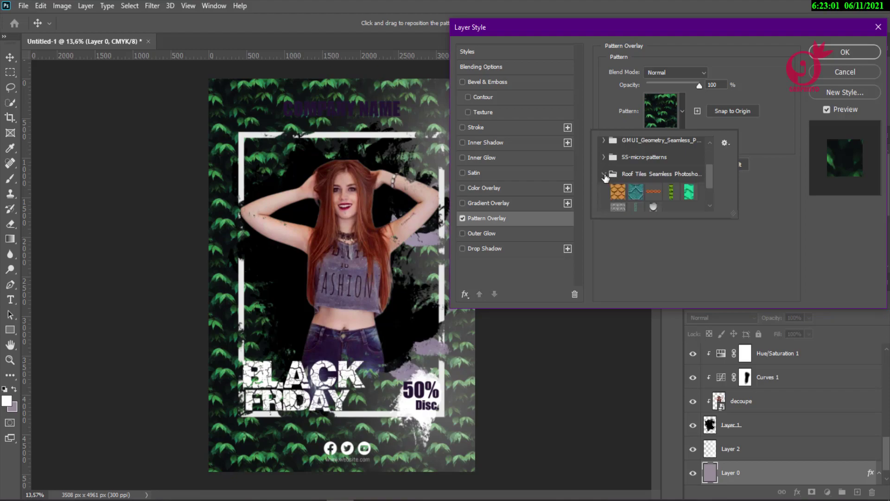
{"action": "left_click", "coordinate": [604, 174]}
{"action": "left_click", "coordinate": [603, 191]}
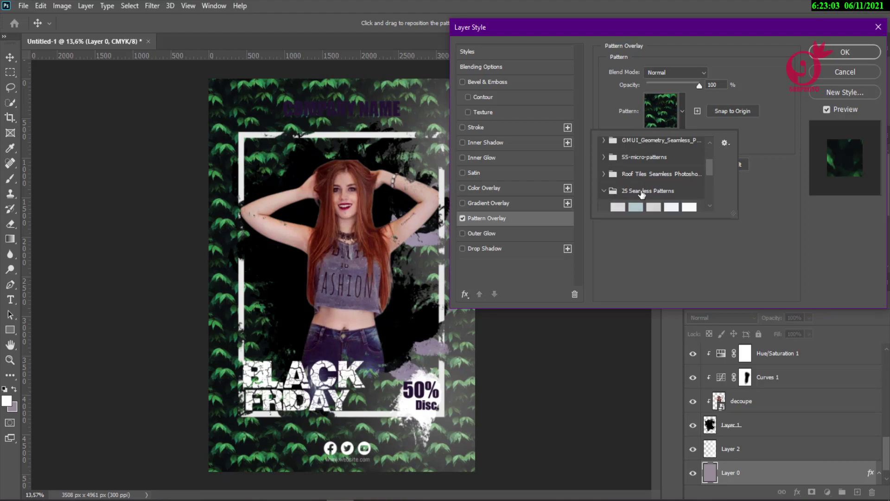
{"action": "scroll", "coordinate": [649, 193], "scroll_direction": "down", "scroll_amount": 1}
{"action": "left_click", "coordinate": [672, 183]}
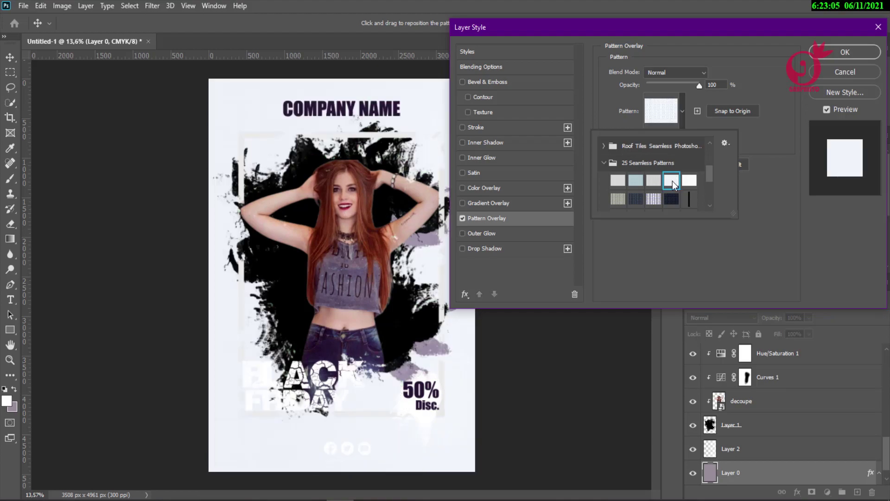
{"action": "left_click", "coordinate": [654, 183]}
{"action": "left_click", "coordinate": [638, 180]}
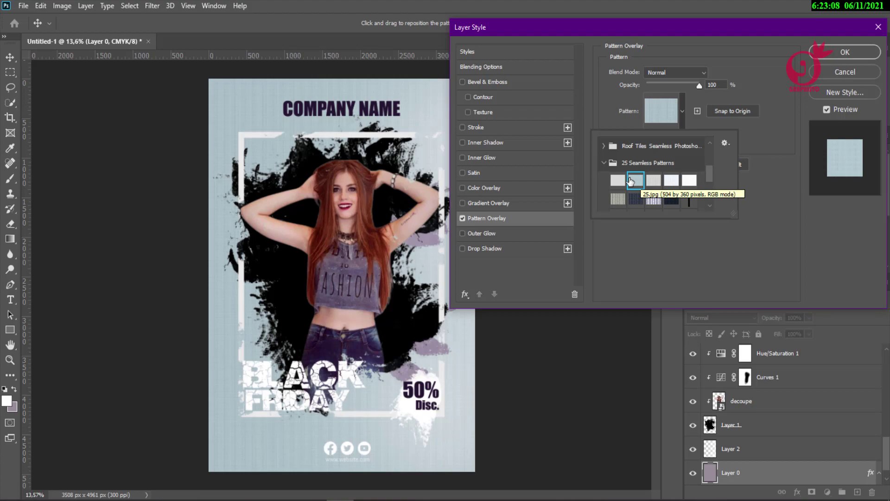
{"action": "left_click", "coordinate": [617, 180]}
{"action": "left_click", "coordinate": [636, 199]}
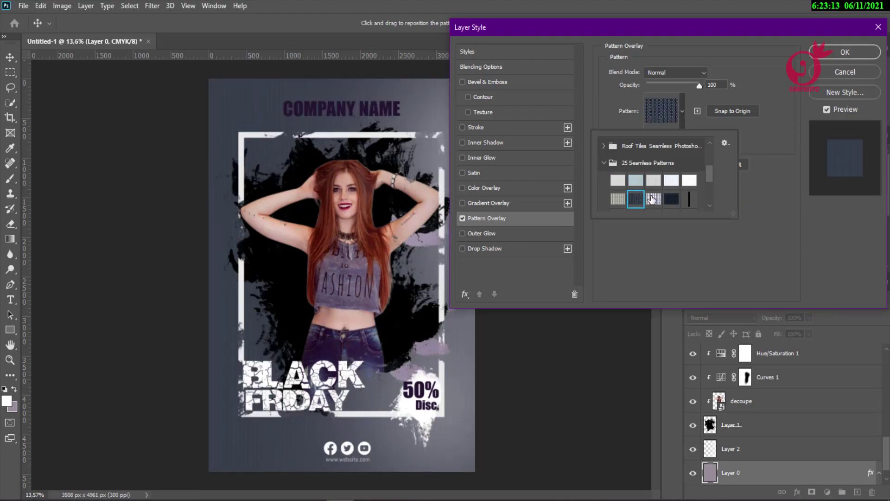
{"action": "left_click", "coordinate": [654, 199]}
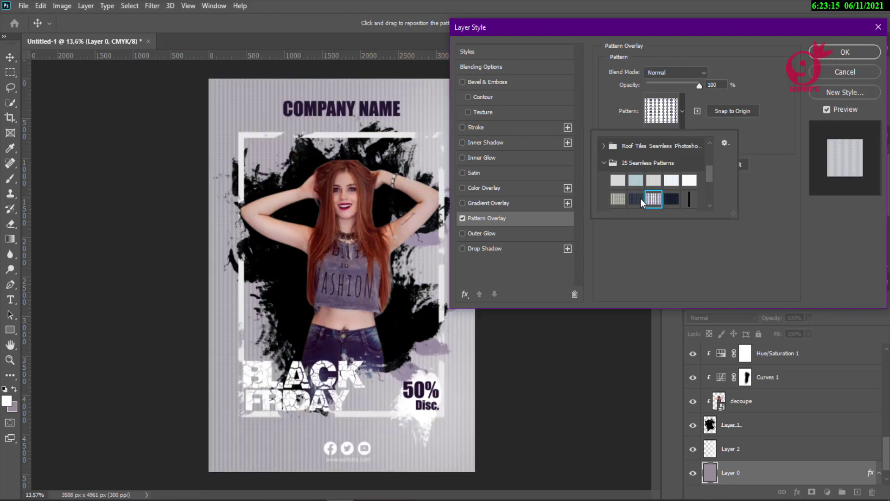
{"action": "left_click", "coordinate": [636, 198]}
Shrink the pattern scale to 27% and try light grey SS-micro-patterns
{"action": "left_click", "coordinate": [632, 124]}
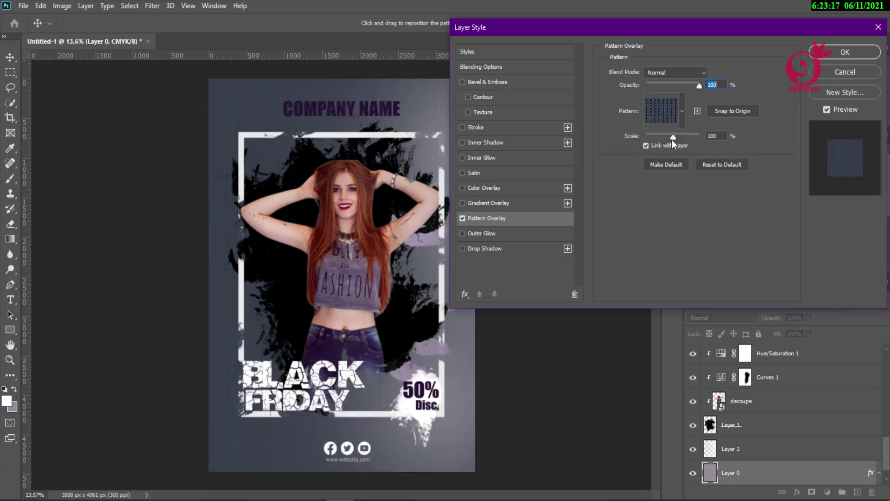
{"action": "left_click_drag", "start_coordinate": [671, 137], "coordinate": [655, 139]}
{"action": "left_click", "coordinate": [680, 118]}
{"action": "scroll", "coordinate": [688, 162], "scroll_direction": "up", "scroll_amount": 1}
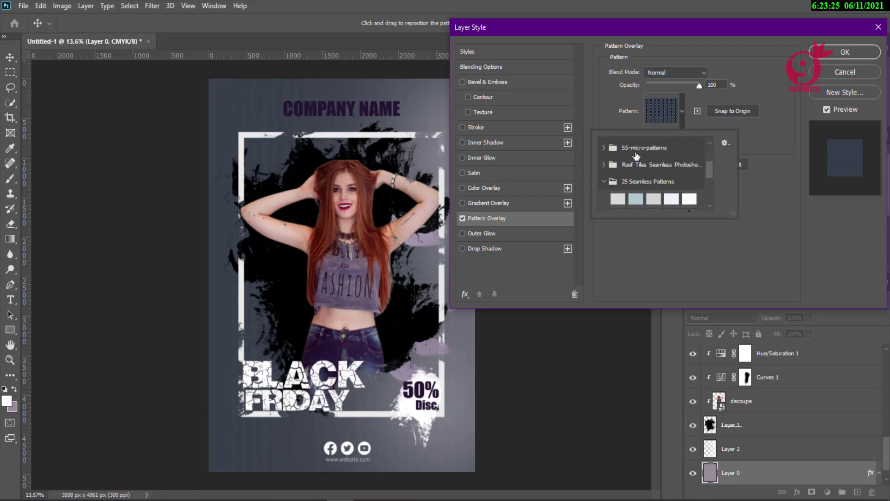
{"action": "left_click", "coordinate": [604, 147]}
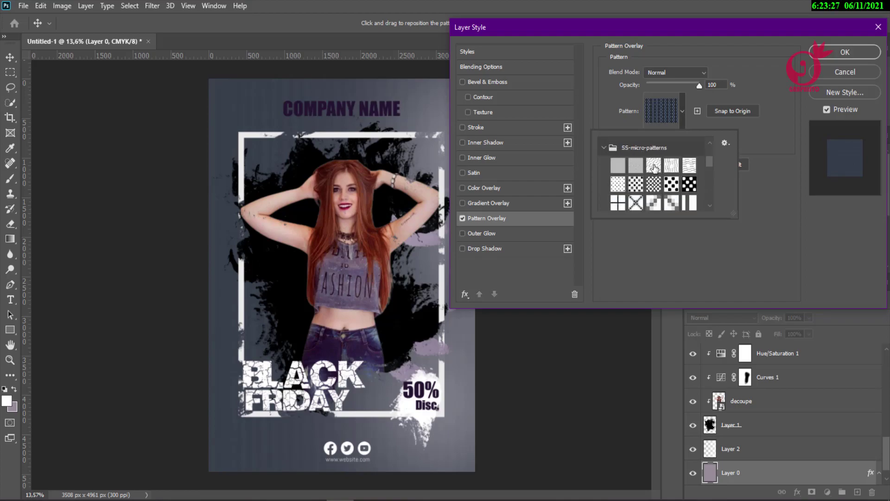
{"action": "left_click", "coordinate": [654, 166]}
{"action": "left_click", "coordinate": [634, 166]}
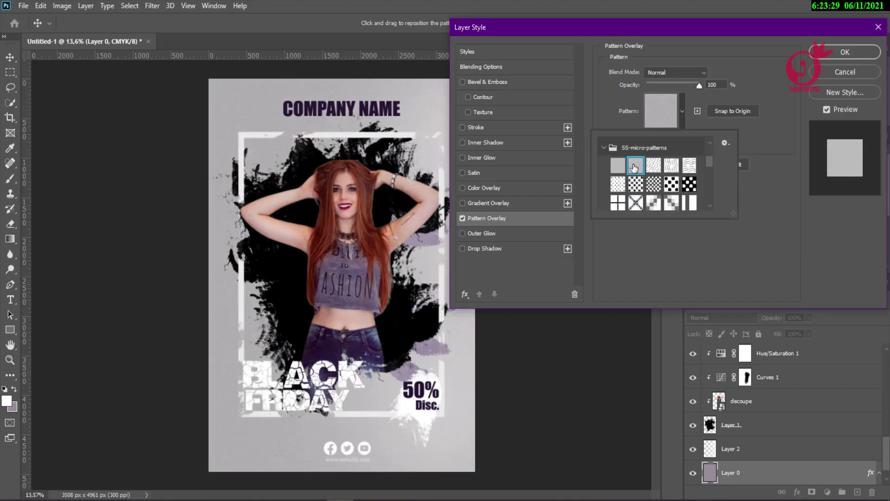
{"action": "scroll", "coordinate": [623, 171], "scroll_direction": "up", "scroll_amount": 1}
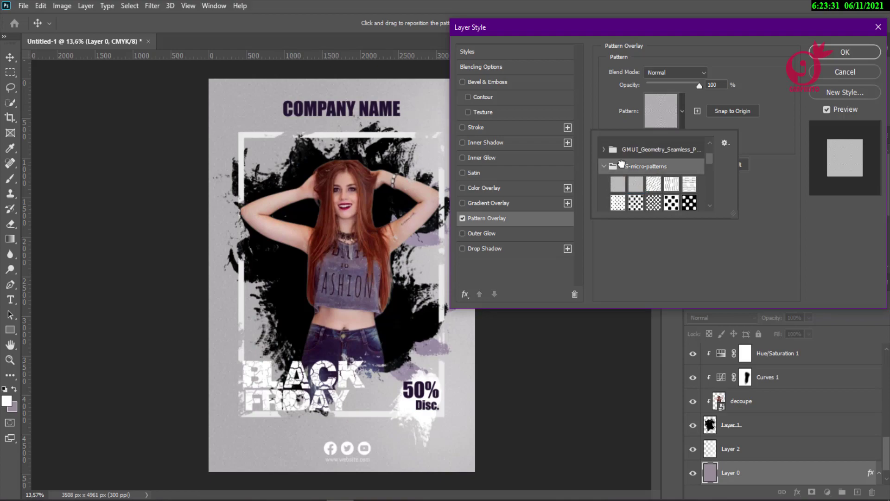
{"action": "left_click", "coordinate": [621, 184]}
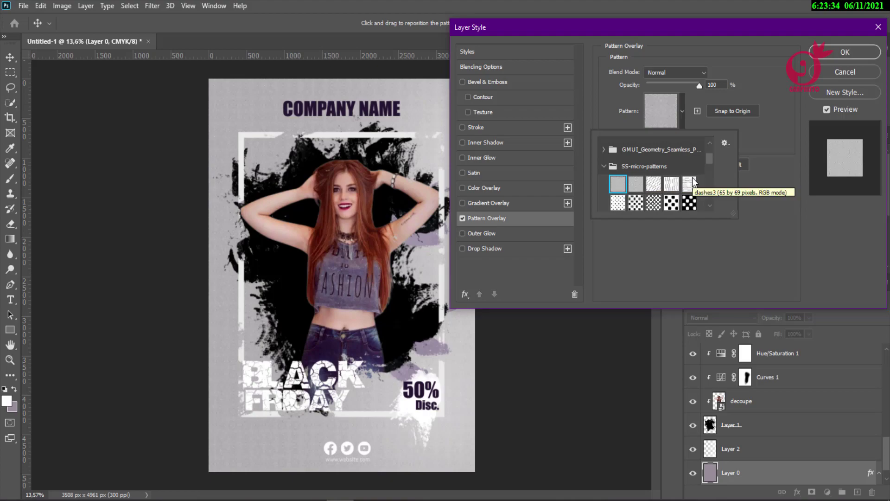
Apply the first Water pattern to the background
{"action": "scroll", "coordinate": [691, 180], "scroll_direction": "up", "scroll_amount": 3}
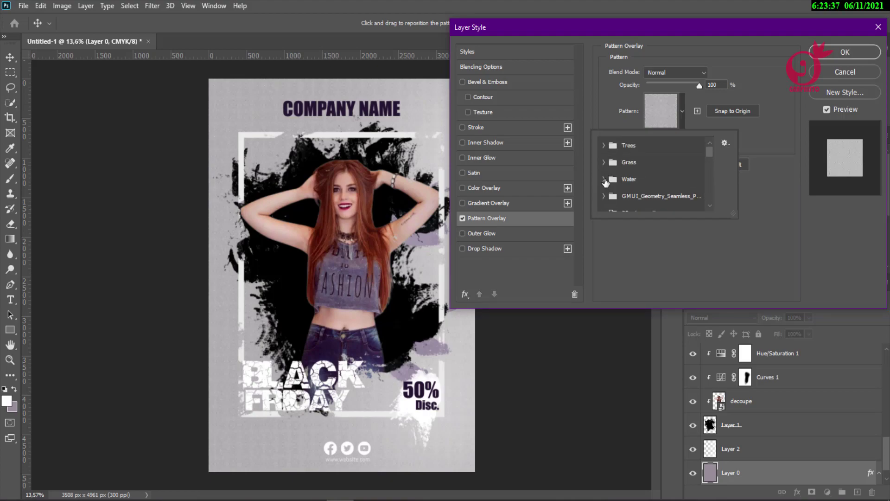
{"action": "left_click", "coordinate": [604, 180]}
{"action": "scroll", "coordinate": [658, 174], "scroll_direction": "down", "scroll_amount": 1}
{"action": "left_click", "coordinate": [619, 170]}
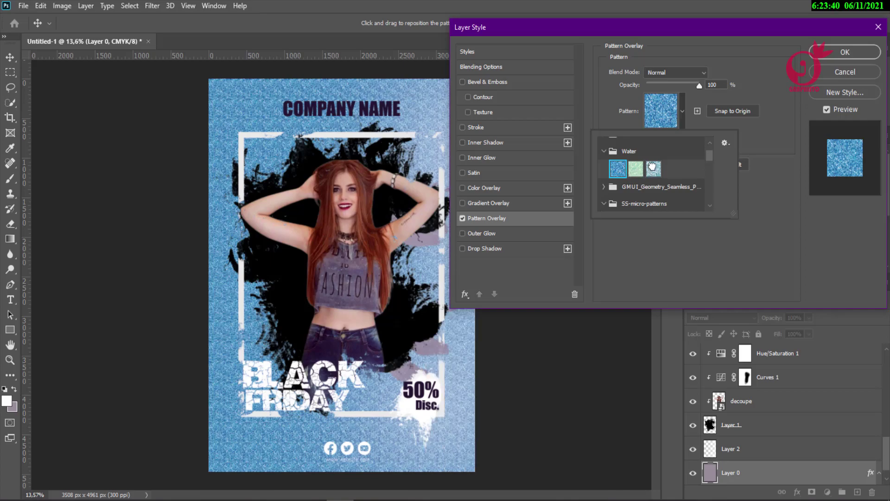
Switch to the light-teal Water pattern and set overlay opacity to 5% and scale to 65%
{"action": "left_click", "coordinate": [654, 169]}
{"action": "left_click_drag", "start_coordinate": [652, 137], "coordinate": [649, 137]}
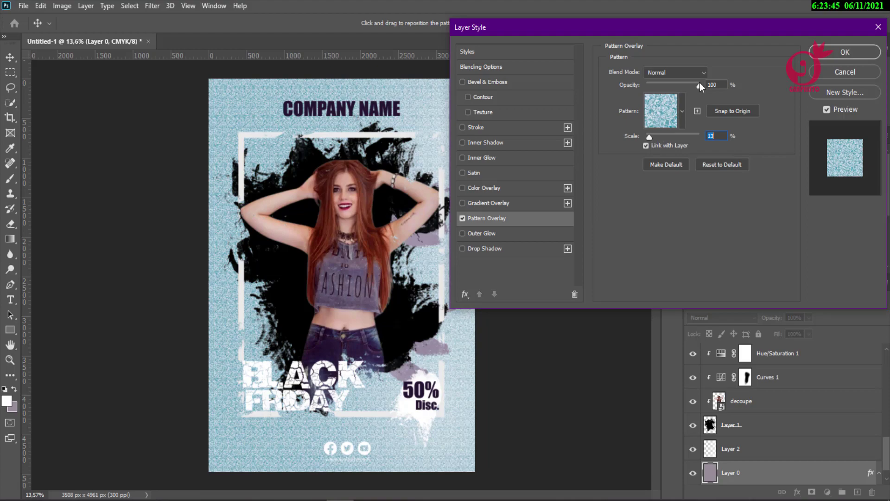
{"action": "left_click_drag", "start_coordinate": [697, 87], "coordinate": [649, 87]}
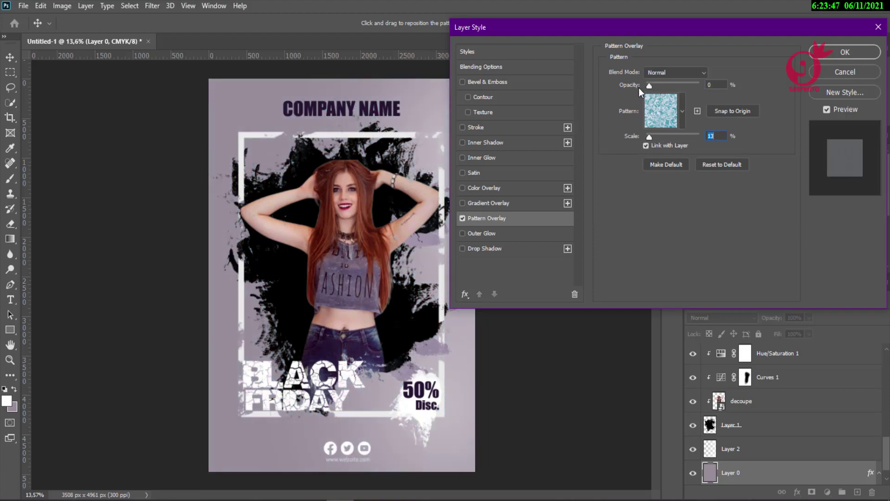
{"action": "left_click", "coordinate": [649, 89]}
{"action": "left_click_drag", "start_coordinate": [653, 137], "coordinate": [670, 134]}
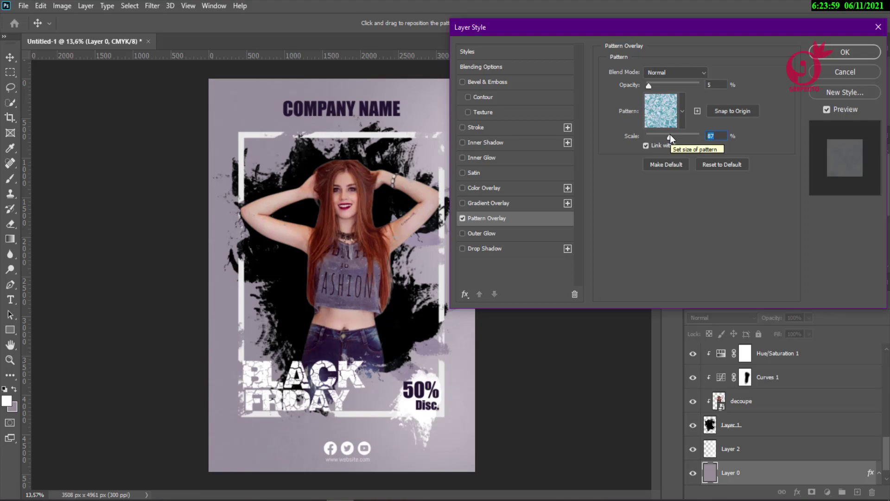
{"action": "left_click_drag", "start_coordinate": [669, 138], "coordinate": [668, 140]}
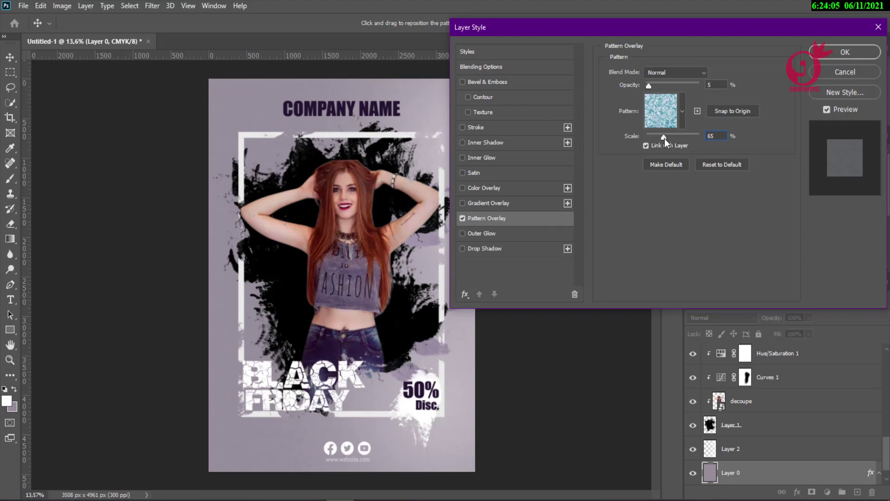
{"action": "left_click", "coordinate": [664, 138]}
Confirm the background texture and select the YouTube, Twitter and Facebook icons together
{"action": "left_click", "coordinate": [846, 53]}
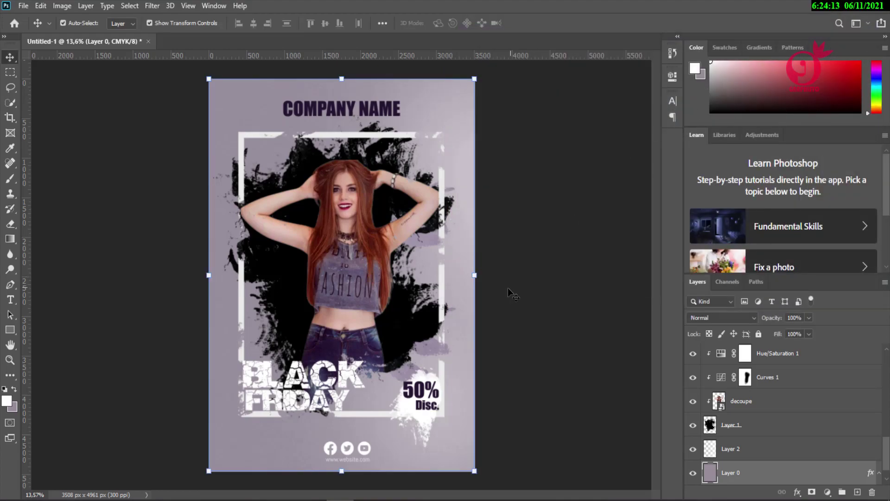
{"action": "scroll", "coordinate": [391, 458], "scroll_direction": "up", "scroll_amount": 2}
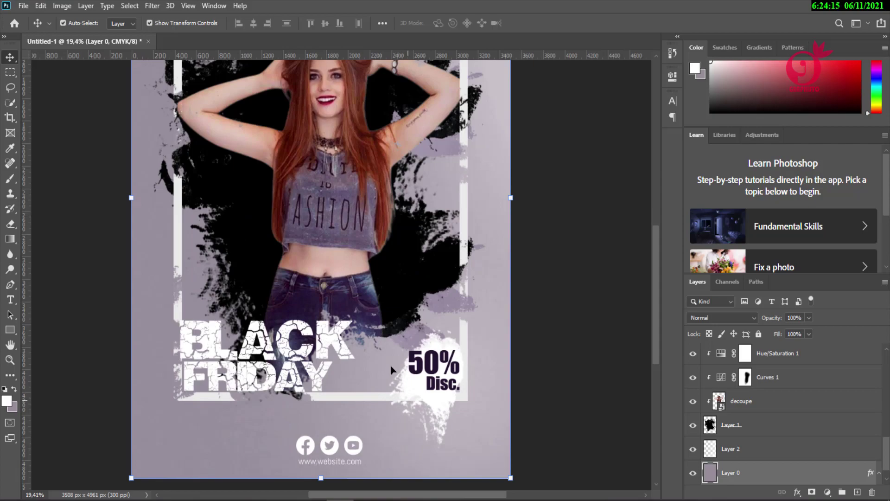
{"action": "scroll", "coordinate": [371, 334], "scroll_direction": "down", "scroll_amount": 3}
{"action": "left_click", "coordinate": [407, 291]}
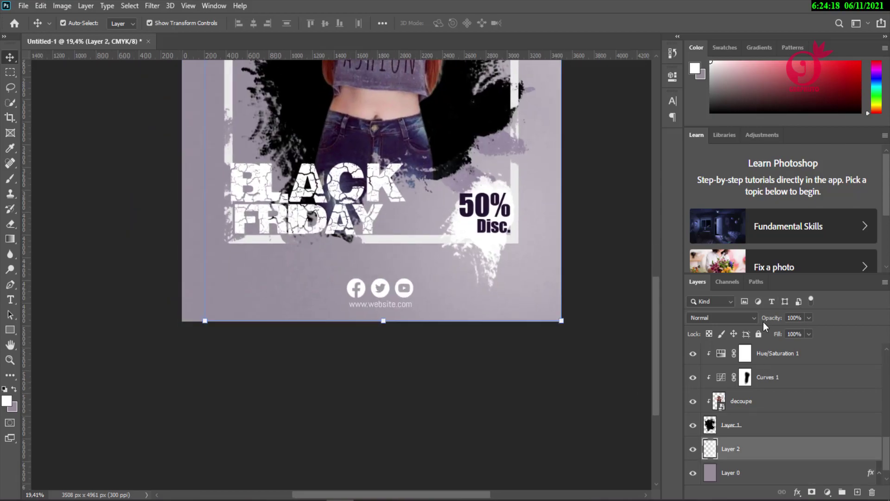
{"action": "left_click", "coordinate": [404, 286]}
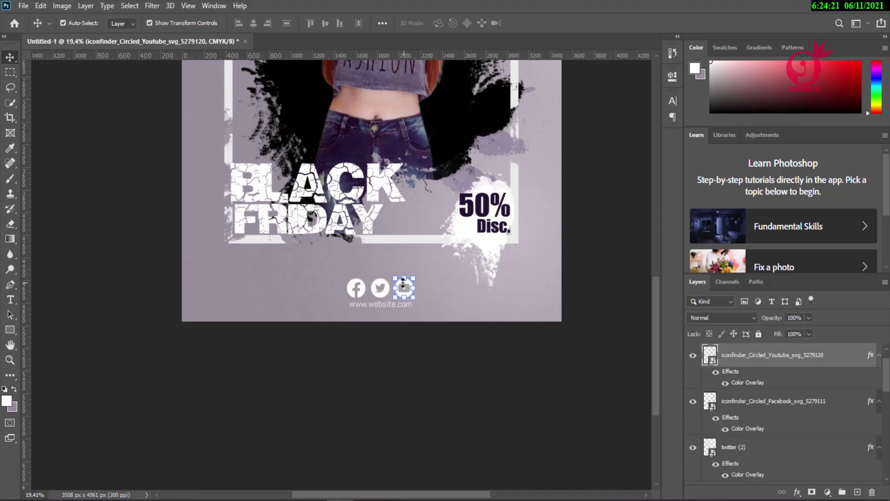
{"action": "left_click", "coordinate": [381, 288], "text": "shift"}
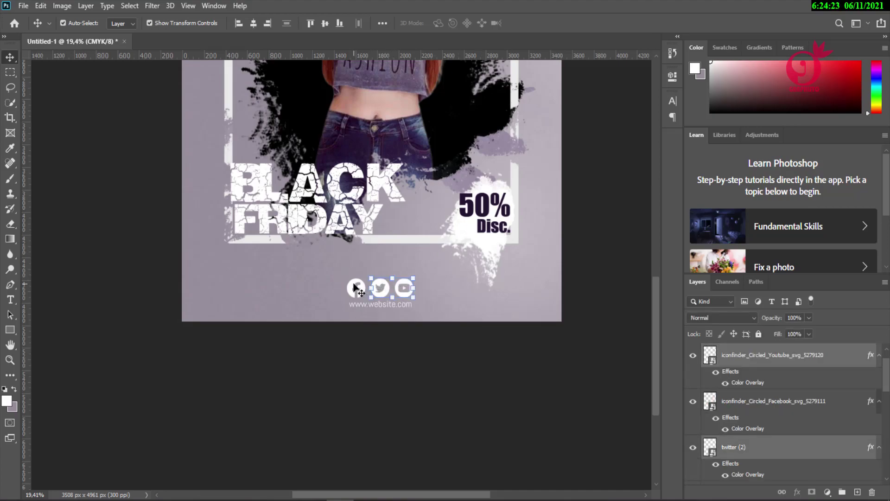
{"action": "left_click", "coordinate": [354, 288], "text": "shift"}
Enlarge the three icons together and centre the website URL just beneath them
{"action": "left_click_drag", "start_coordinate": [346, 279], "coordinate": [335, 275]}
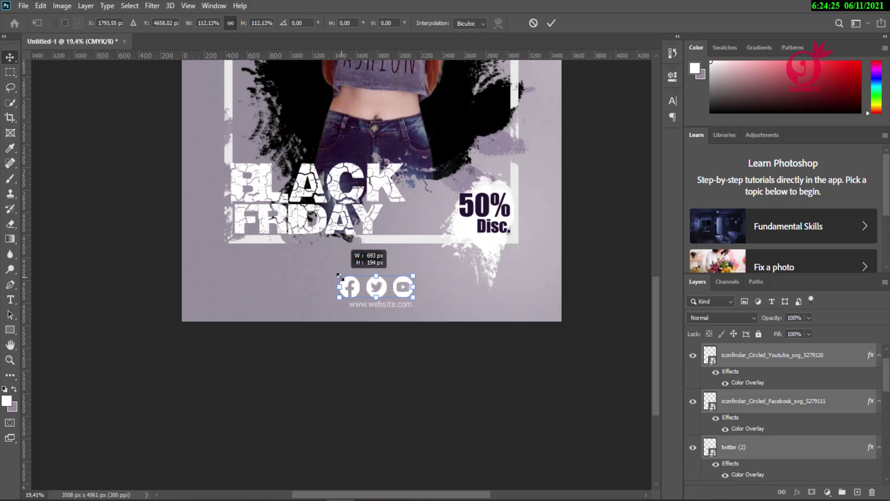
{"action": "left_click", "coordinate": [552, 23]}
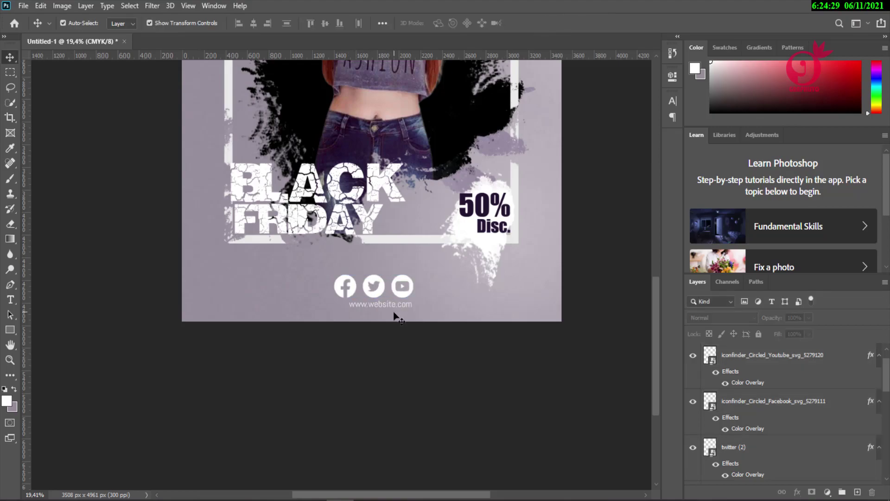
{"action": "left_click_drag", "start_coordinate": [391, 308], "coordinate": [386, 309]}
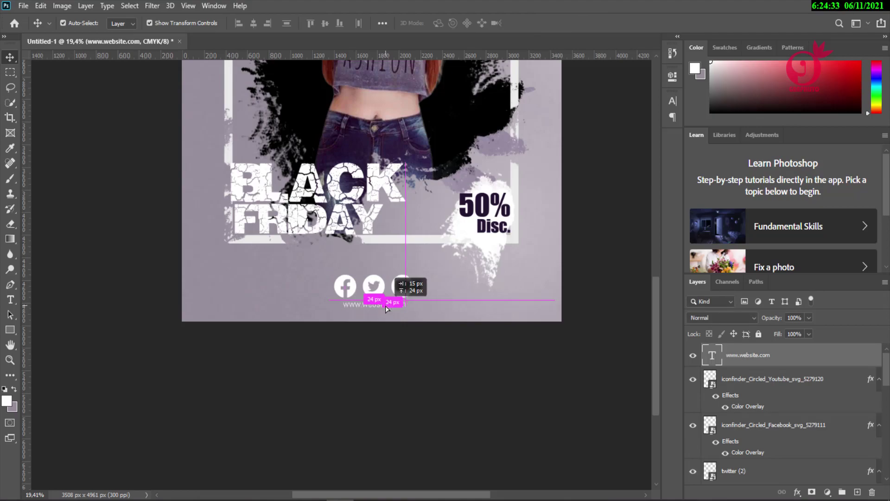
{"action": "left_click", "coordinate": [413, 354]}
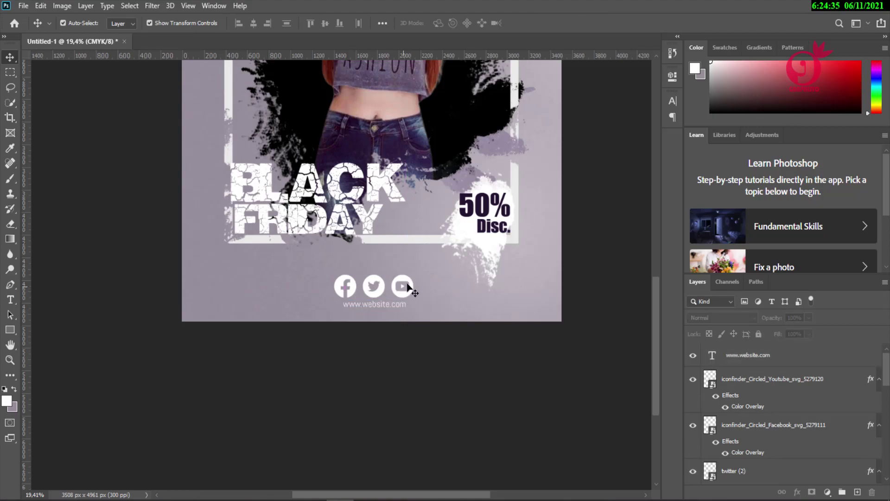
{"action": "key", "text": "ctrl+0"}
{"action": "scroll", "coordinate": [464, 383], "scroll_direction": "up", "scroll_amount": 3, "text": "alt"}
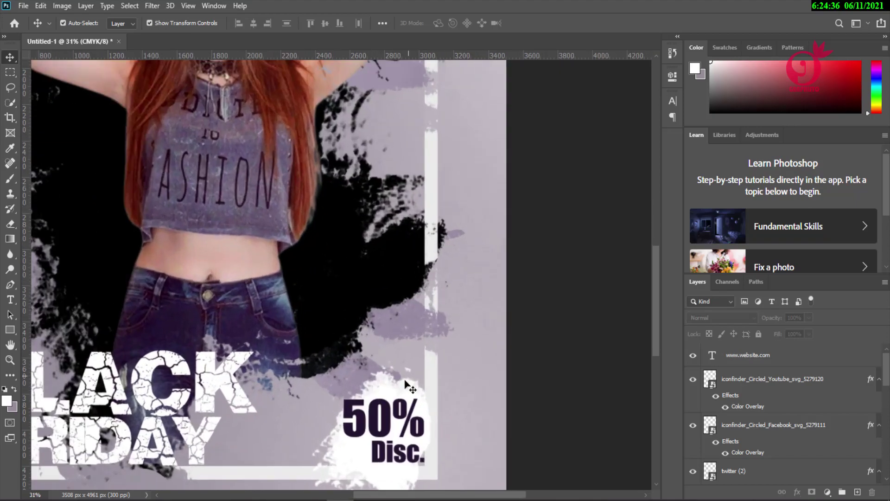
Give the white splash behind 50% Disc. a light grey (#eaeaea) Color Overlay
{"action": "left_click", "coordinate": [408, 385]}
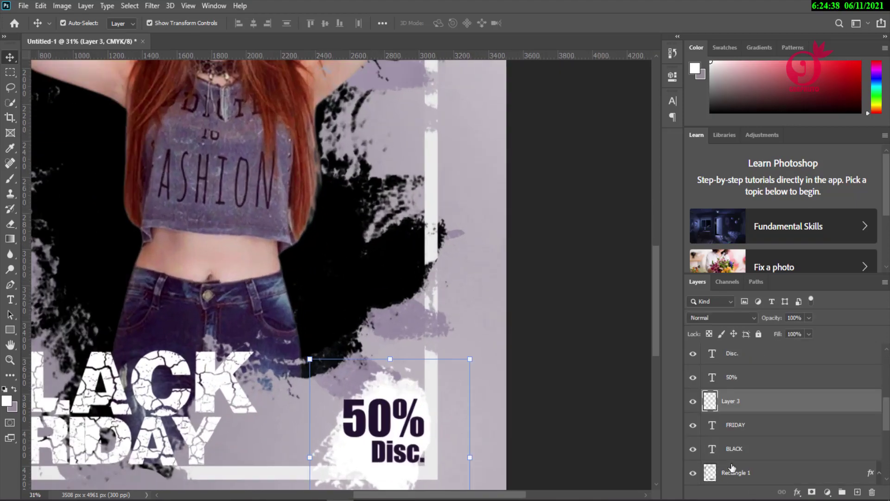
{"action": "right_click", "coordinate": [762, 403]}
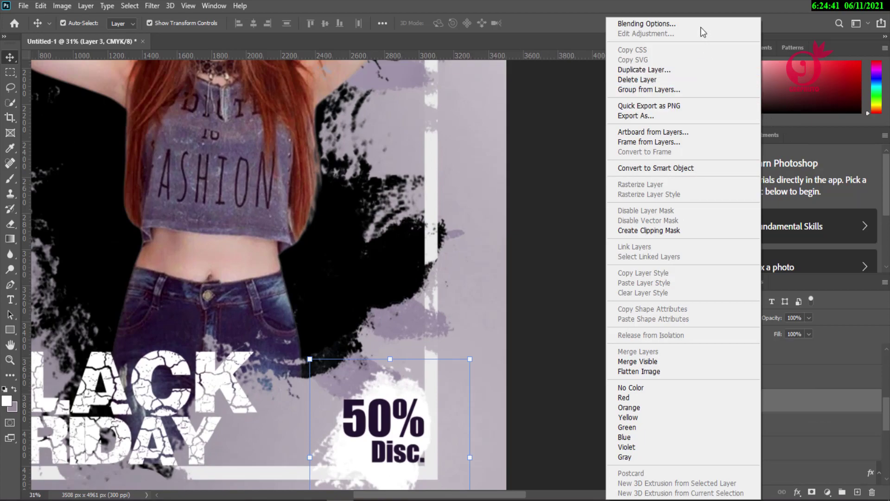
{"action": "key", "text": "Escape"}
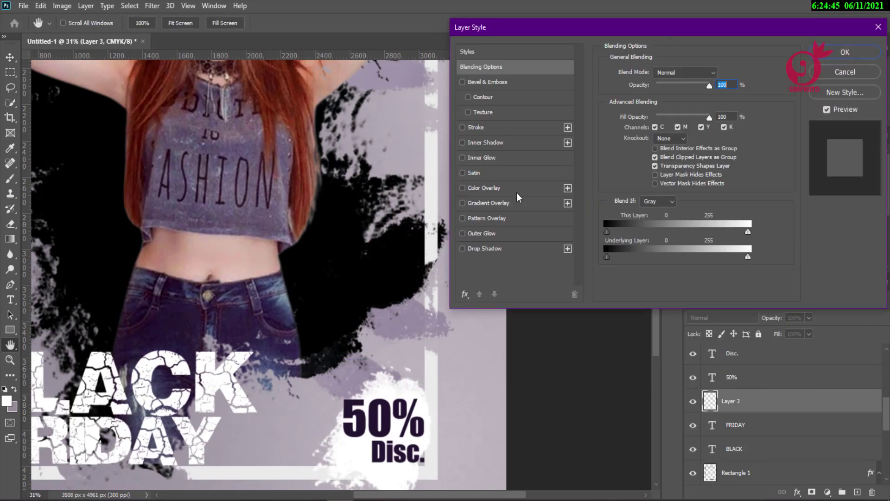
{"action": "left_click", "coordinate": [517, 193]}
{"action": "left_click", "coordinate": [720, 74]}
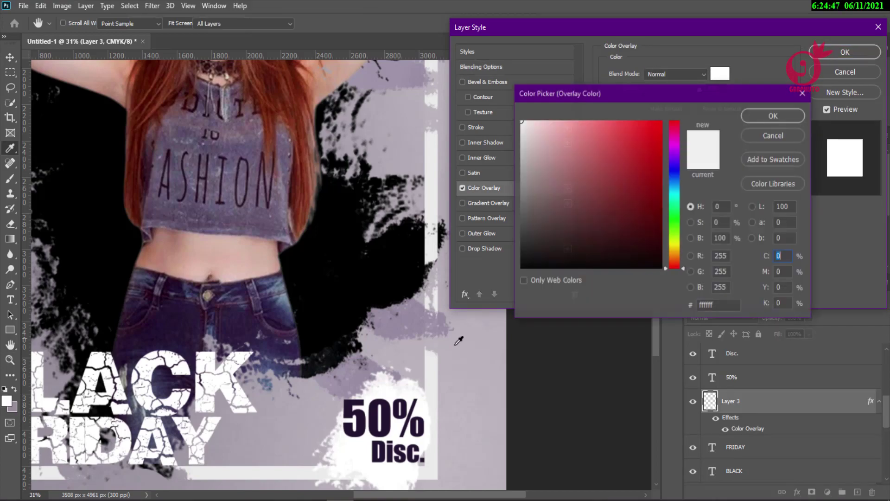
{"action": "left_click", "coordinate": [434, 365]}
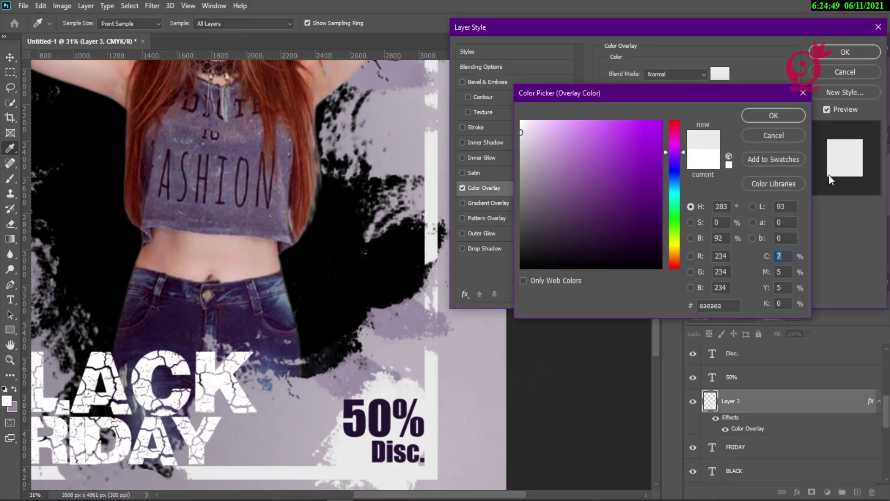
{"action": "left_click", "coordinate": [788, 115]}
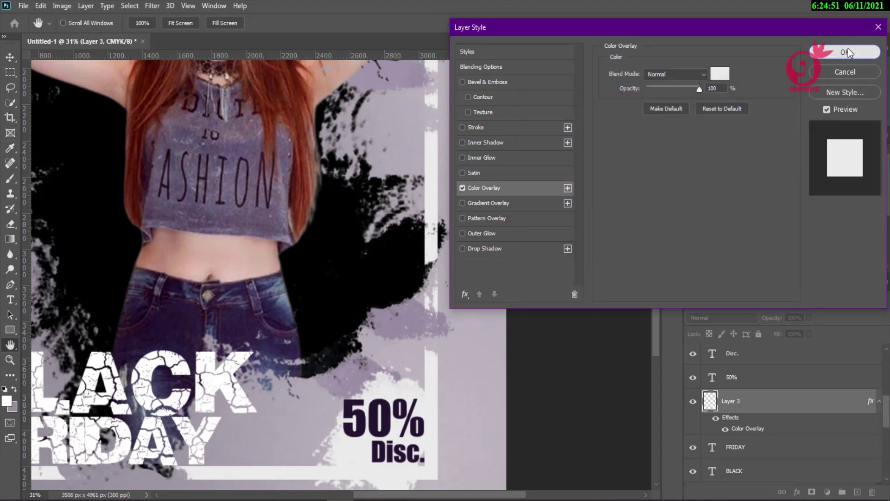
{"action": "left_click", "coordinate": [848, 50]}
{"action": "scroll", "coordinate": [555, 188], "scroll_direction": "down", "scroll_amount": 1}
Zoom out and nudge the COMPANY NAME heading so it sits centred at the top
{"action": "scroll", "coordinate": [555, 187], "scroll_direction": "down", "scroll_amount": 1}
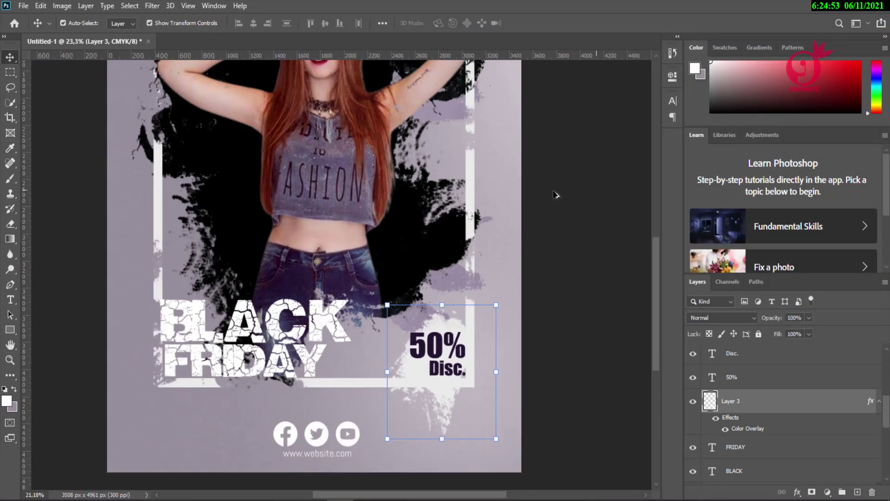
{"action": "scroll", "coordinate": [557, 195], "scroll_direction": "down", "scroll_amount": 1}
{"action": "scroll", "coordinate": [571, 179], "scroll_direction": "down", "scroll_amount": 1}
{"action": "scroll", "coordinate": [551, 174], "scroll_direction": "down", "scroll_amount": 1}
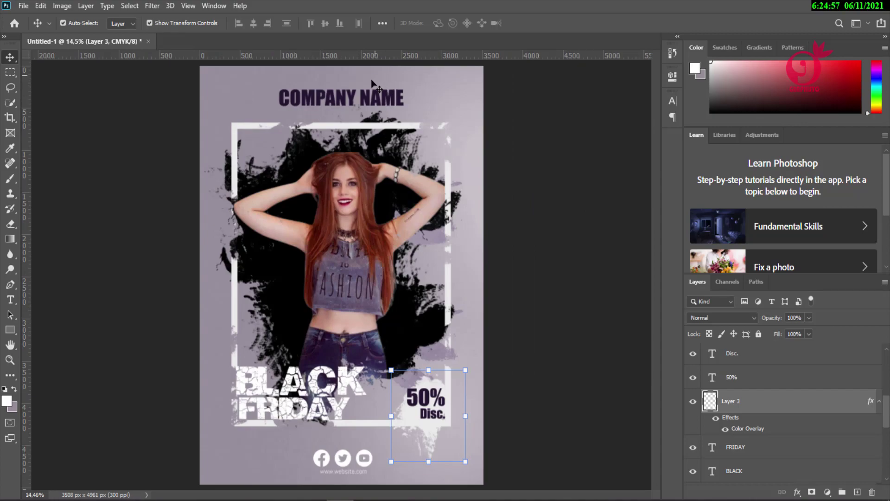
{"action": "left_click_drag", "start_coordinate": [362, 99], "coordinate": [364, 98]}
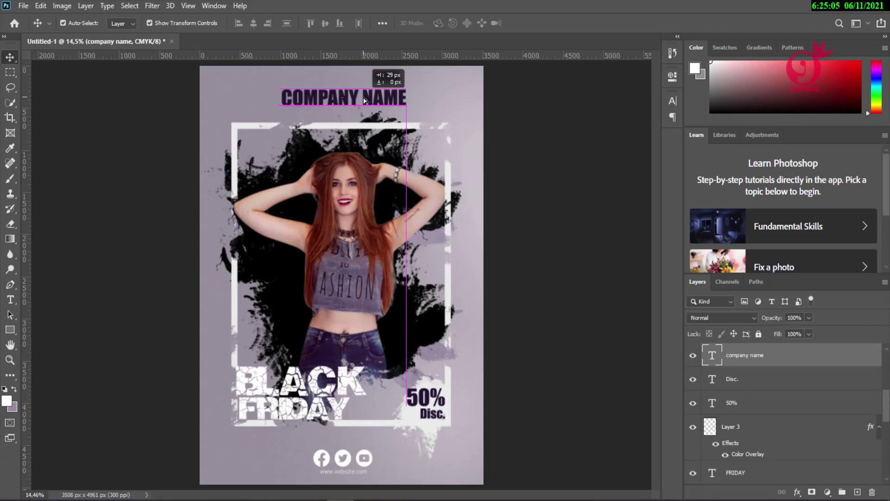
{"action": "left_click_drag", "start_coordinate": [364, 100], "coordinate": [364, 100]}
{"action": "scroll", "coordinate": [501, 238], "scroll_direction": "down", "scroll_amount": 2}
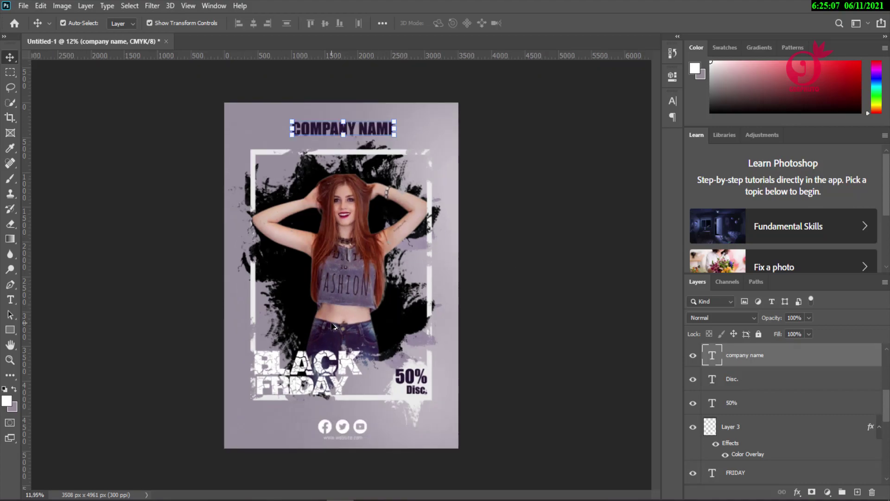